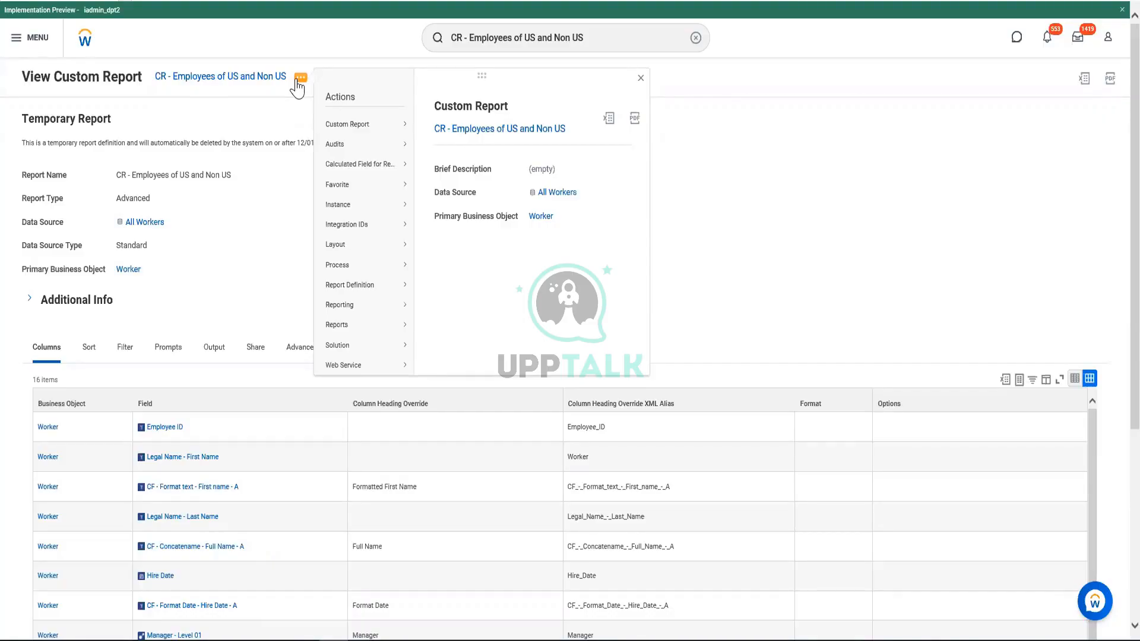
Review the Filter, Prompts and Columns definitions of the CR - Employees of US and Non US custom report.
click(831, 174)
scroll(434, 334, down, 4)
scroll(273, 293, up, 4)
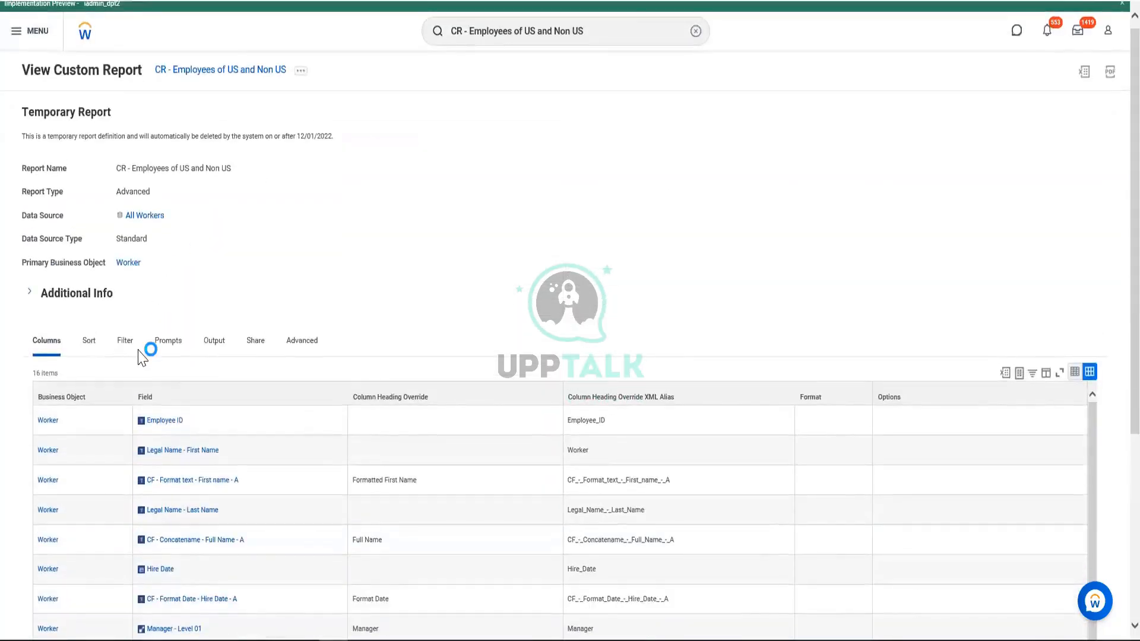
click(129, 349)
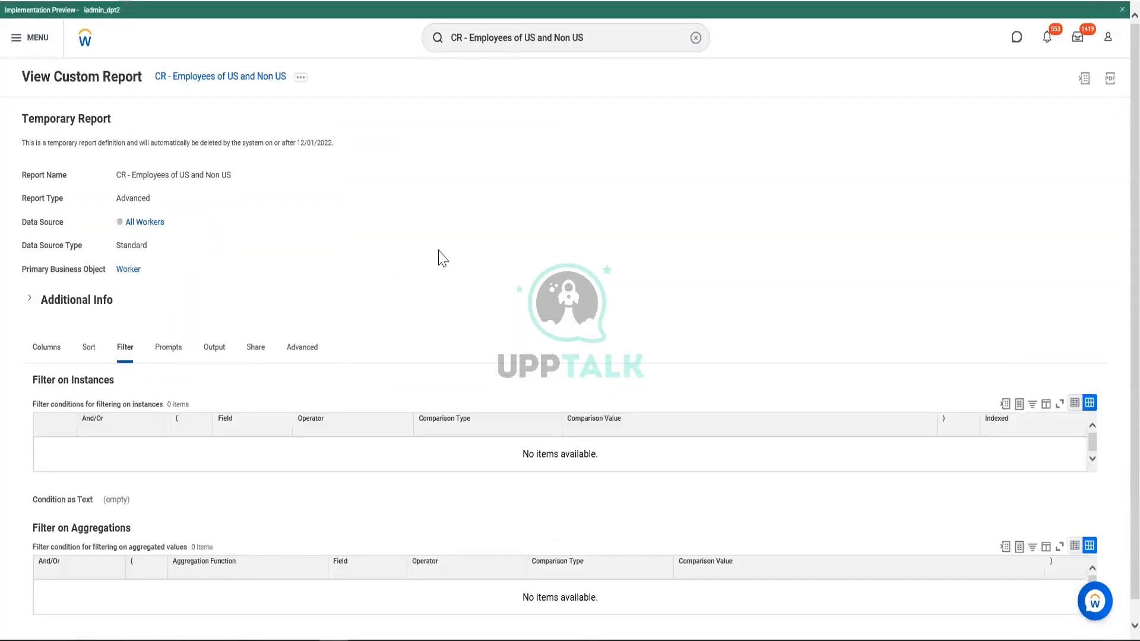
click(48, 351)
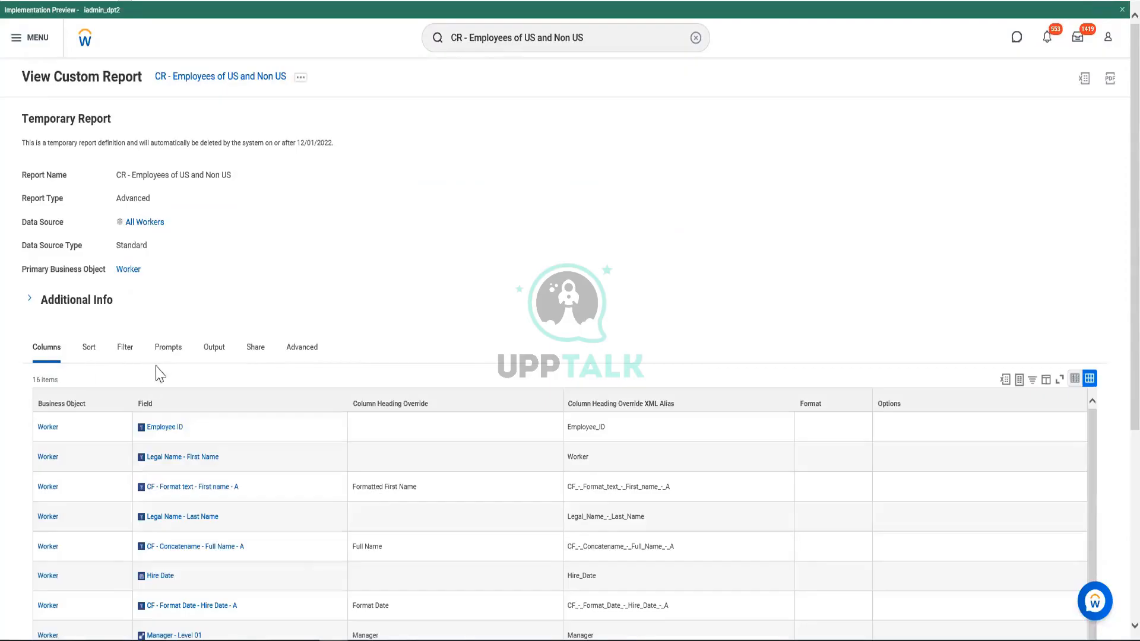
click(196, 350)
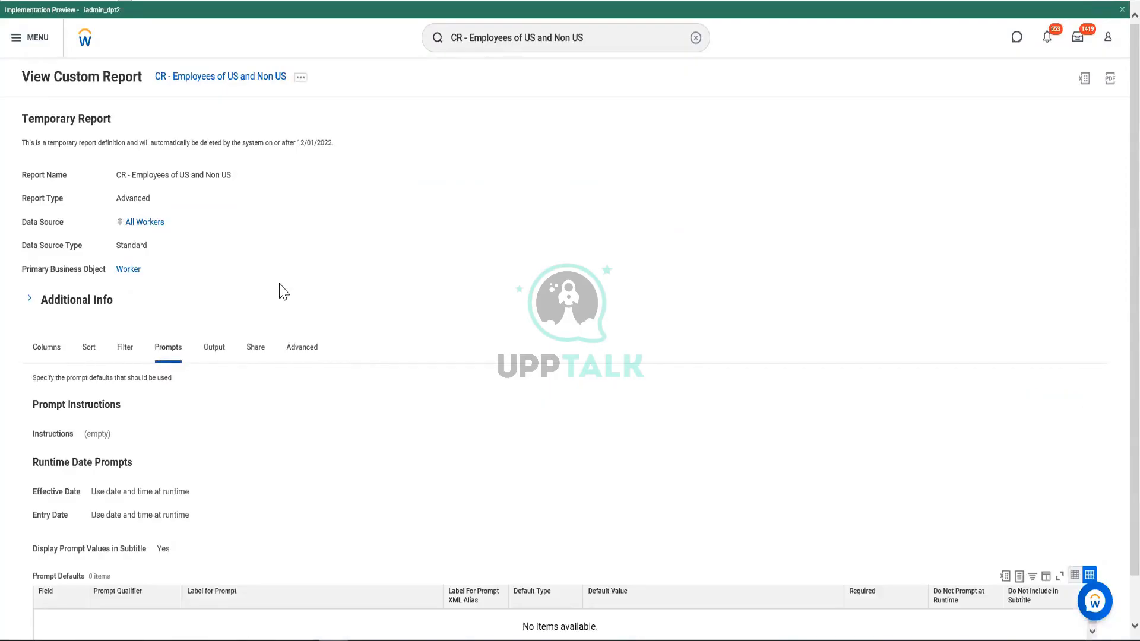
click(59, 356)
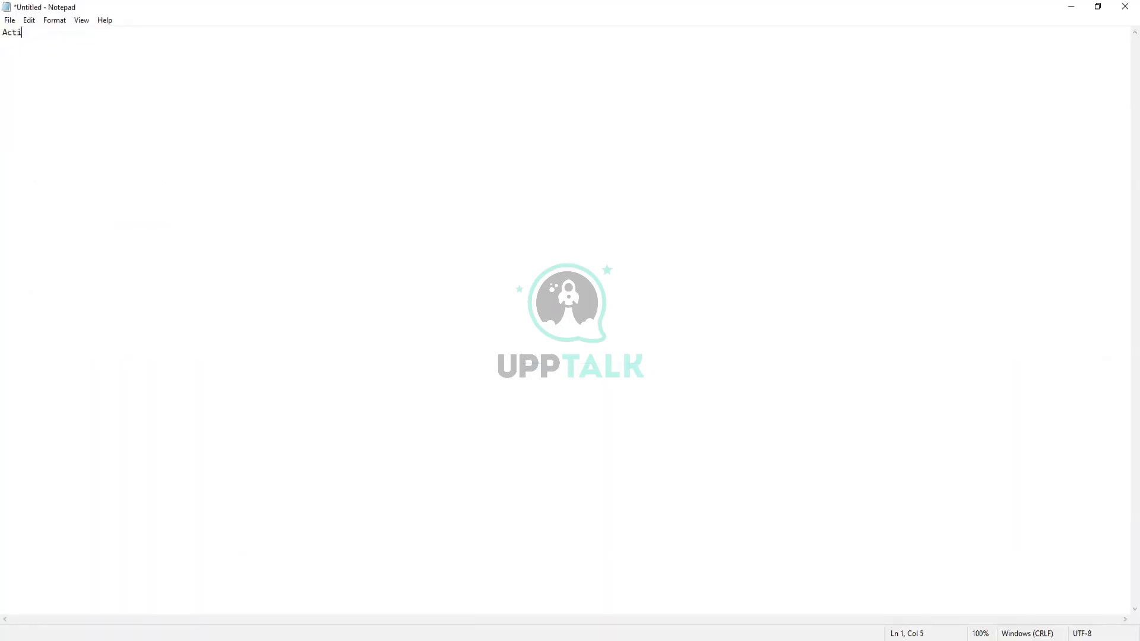
Write the status mappings in Notepad on separate lines: "Active Employee - Active", "Terminated - Terminated" and "On leave - Leave".
text(ve Employee )
text(- Active)
key(Return)
text(Terminated )
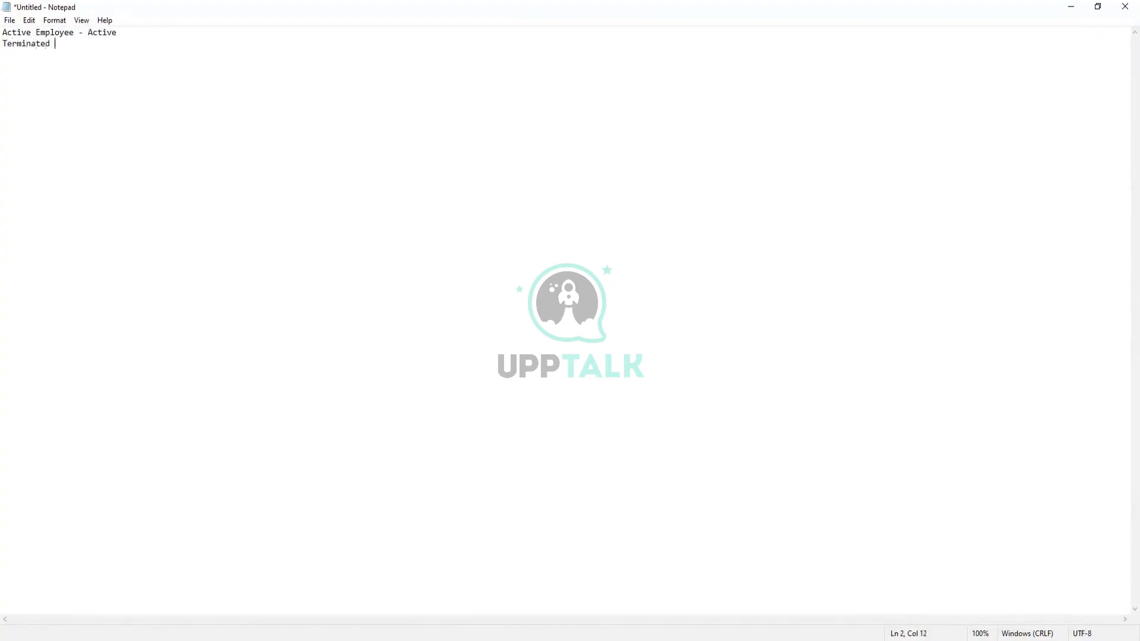
text(- Terminate)
text(d)
key(Return)
text(On leave - Leave)
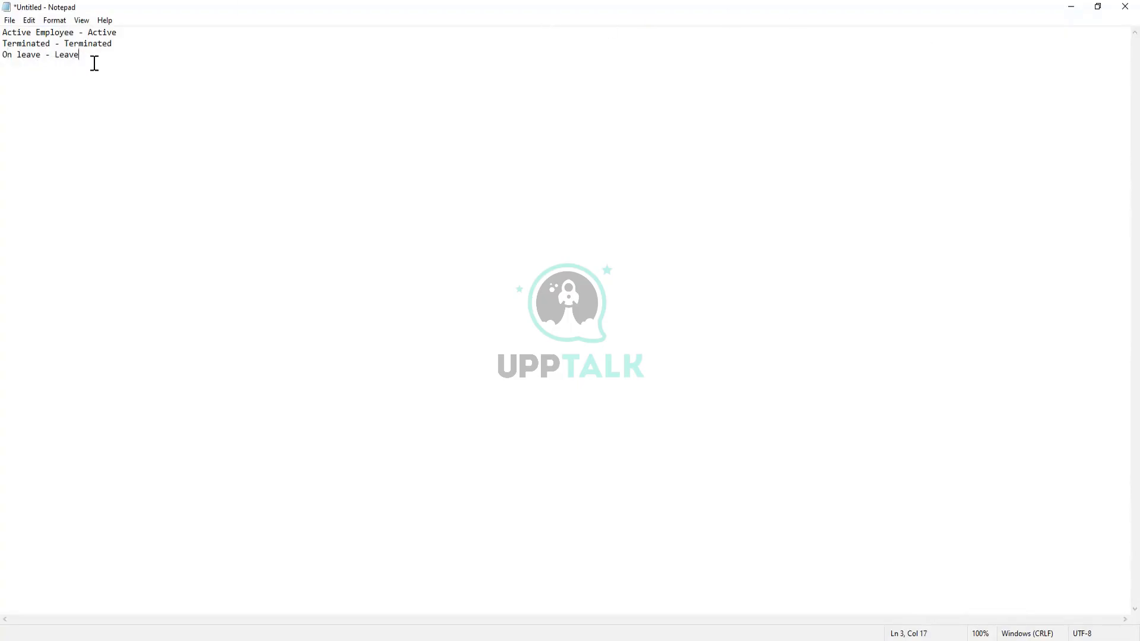
Add the line "3 constant values - Active , Termnated and Leave" below the status mappings, leaving blank lines between.
drag(94, 61, 118, 34)
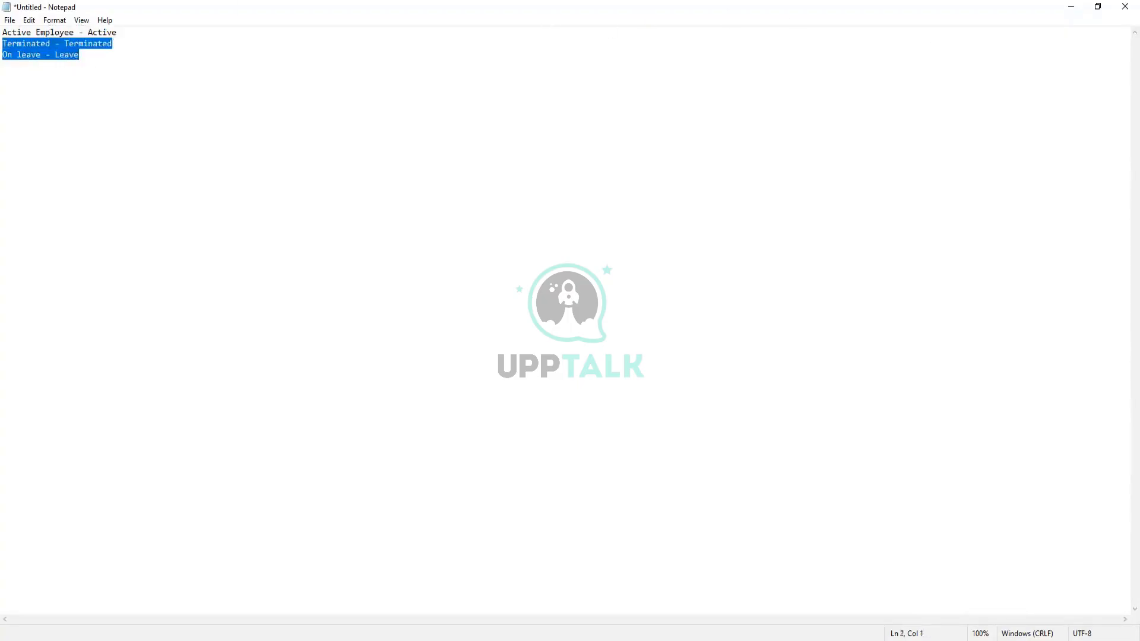
click(52, 43)
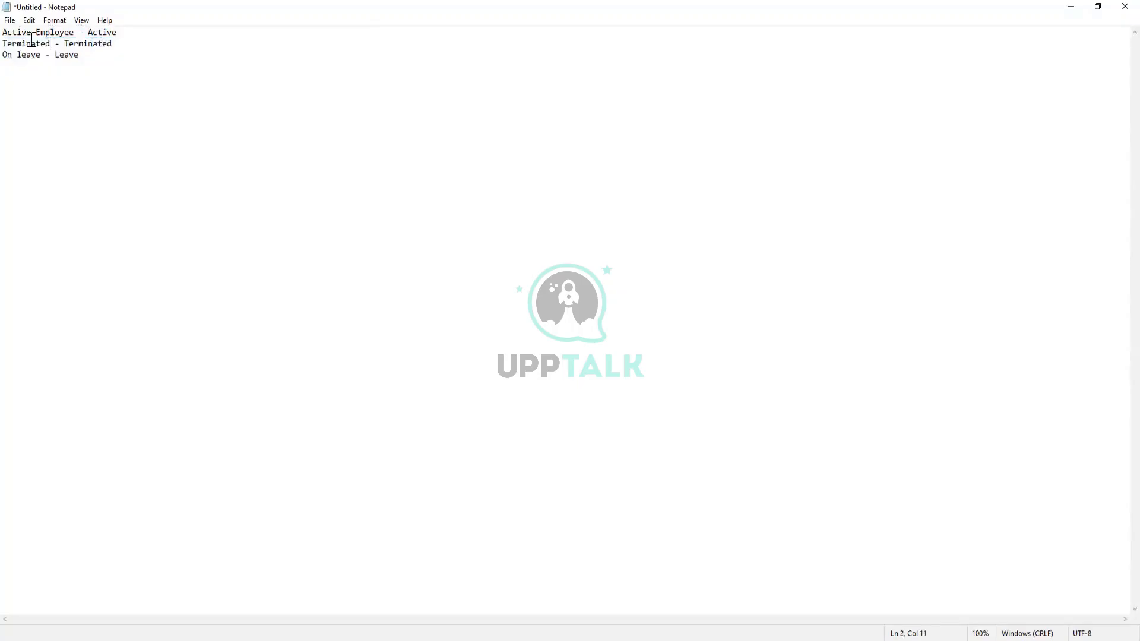
click(91, 61)
key(Return)
key(Return)
key(Return)
text(# constant)
key(BackSpace)
key(BackSpace)
key(BackSpace)
key(BackSpace)
key(BackSpace)
key(BackSpace)
key(BackSpace)
key(BackSpace)
key(BackSpace)
key(BackSpace)
text(3 constant values - Active , Termnated )
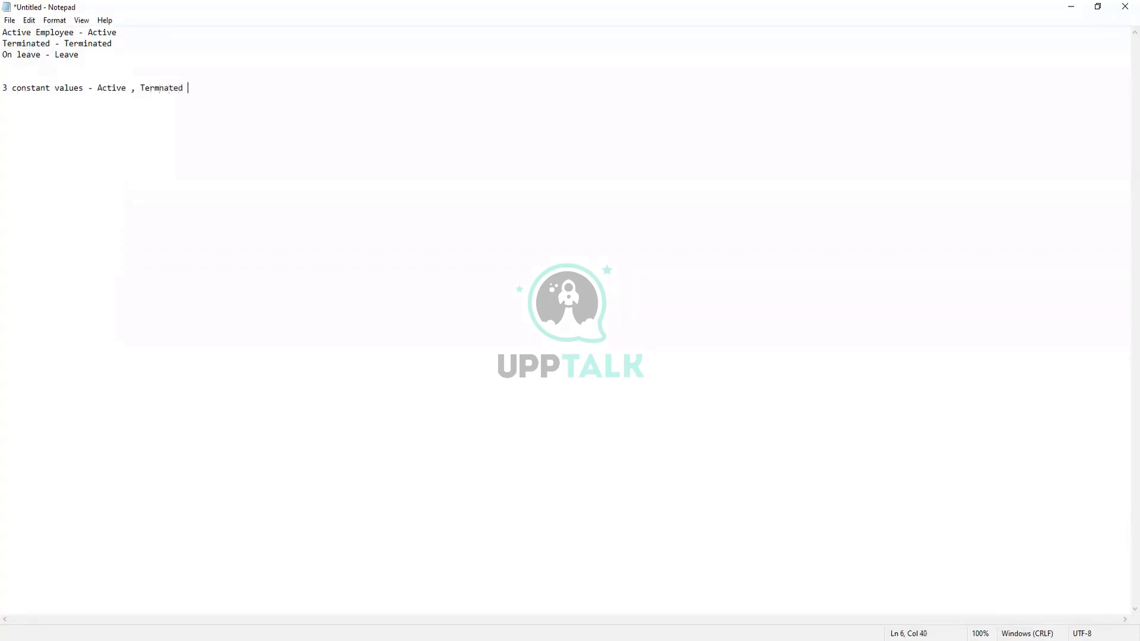
text(and Leave)
Add the line "3 Conditions - for each of the status (Active, term and leave)" under the constant values.
key(Return)
text(3 Conditions -)
text(for each of )
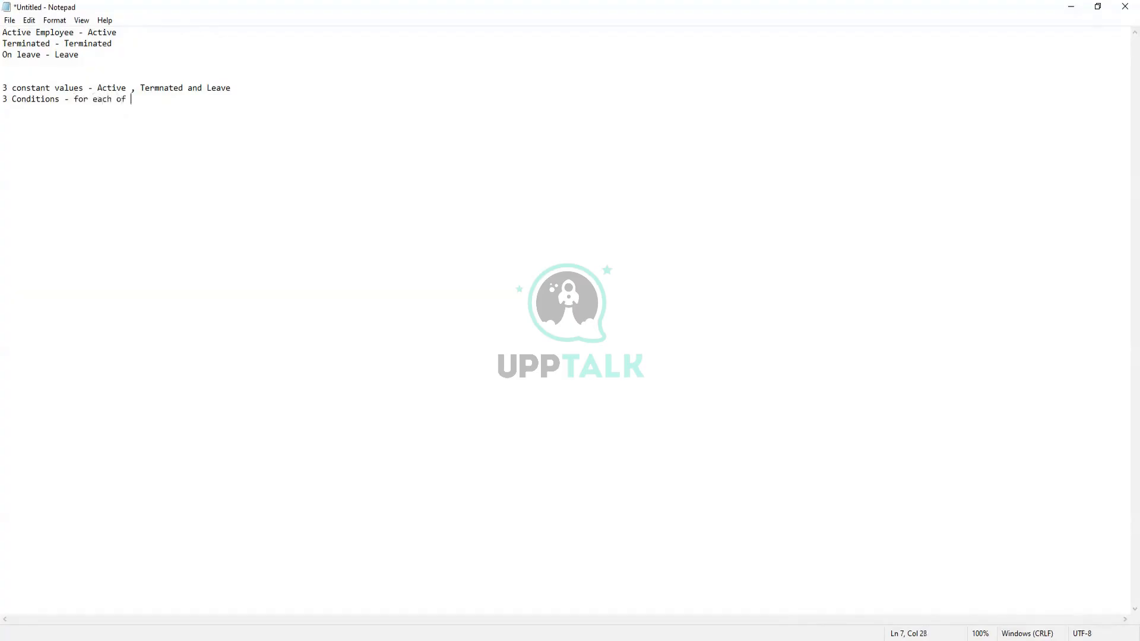
text(the status (Active, ter)
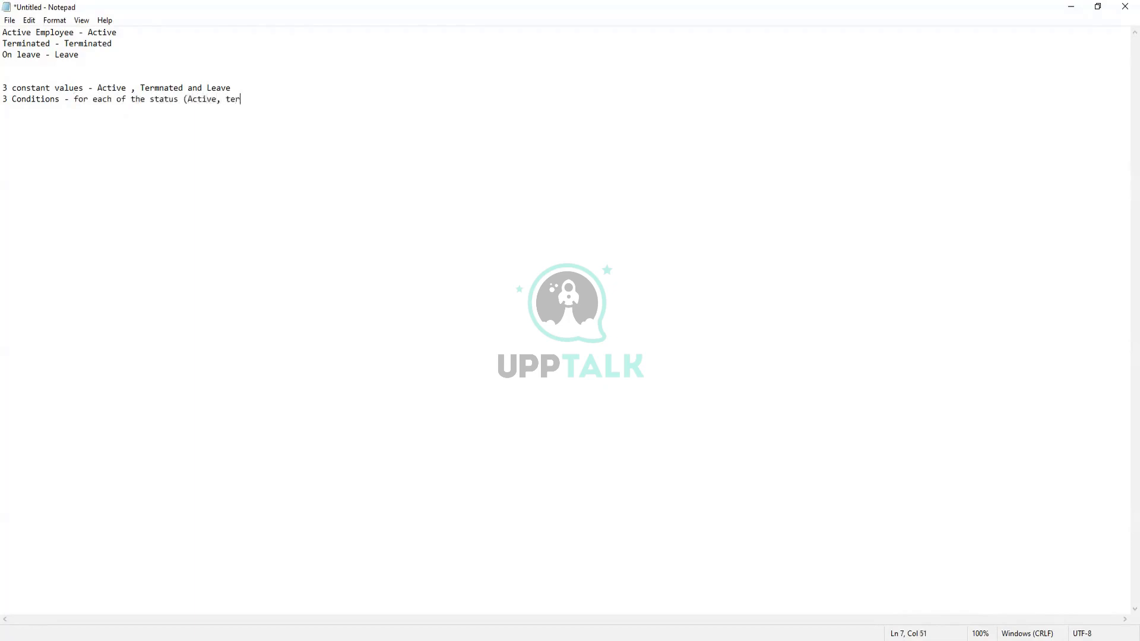
text(m and leave))
Leave a blank line and add the note "call all this conditions and text constants in Evaluation".
key(Return)
key(Return)
text(call )
text(th)
key(BackSpace)
key(BackSpace)
text(all this c)
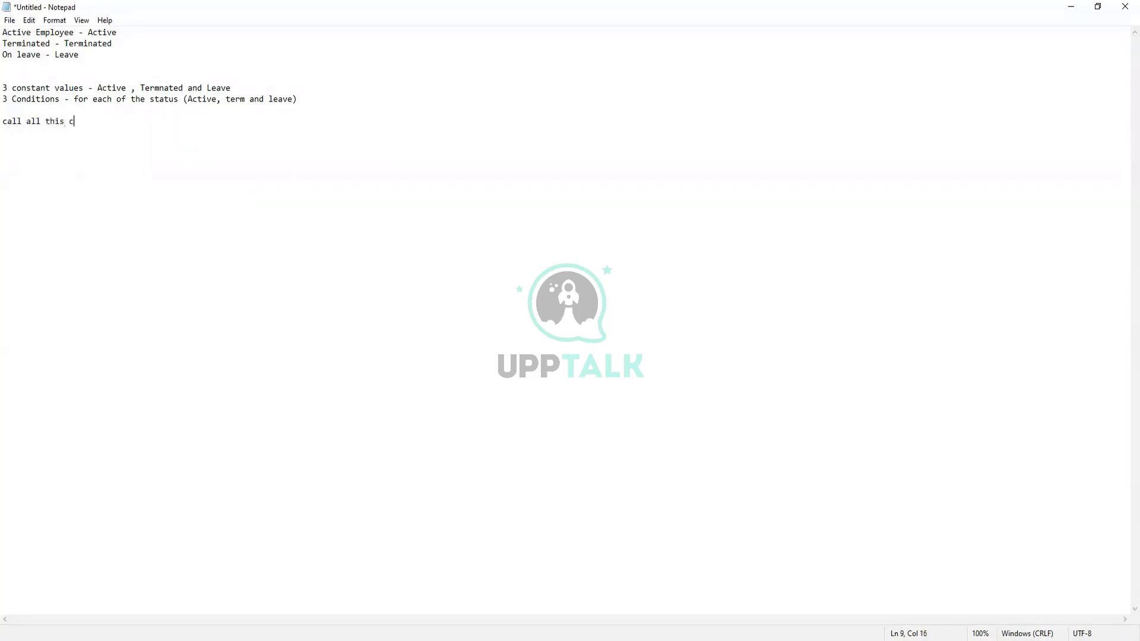
text(onditions and text constan)
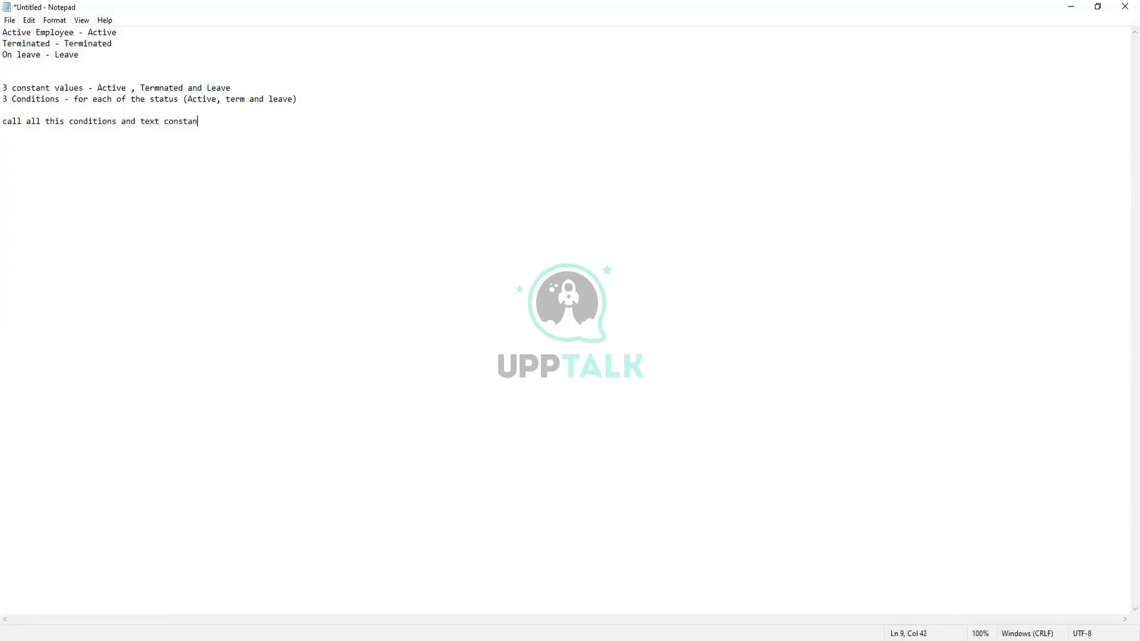
text(ts in Evaluation)
Add the closing note "Evaluate will be executing and reurn the text constant based on the condition statisfaction" after a blank line.
key(Return)
key(Return)
text(Evaluat)
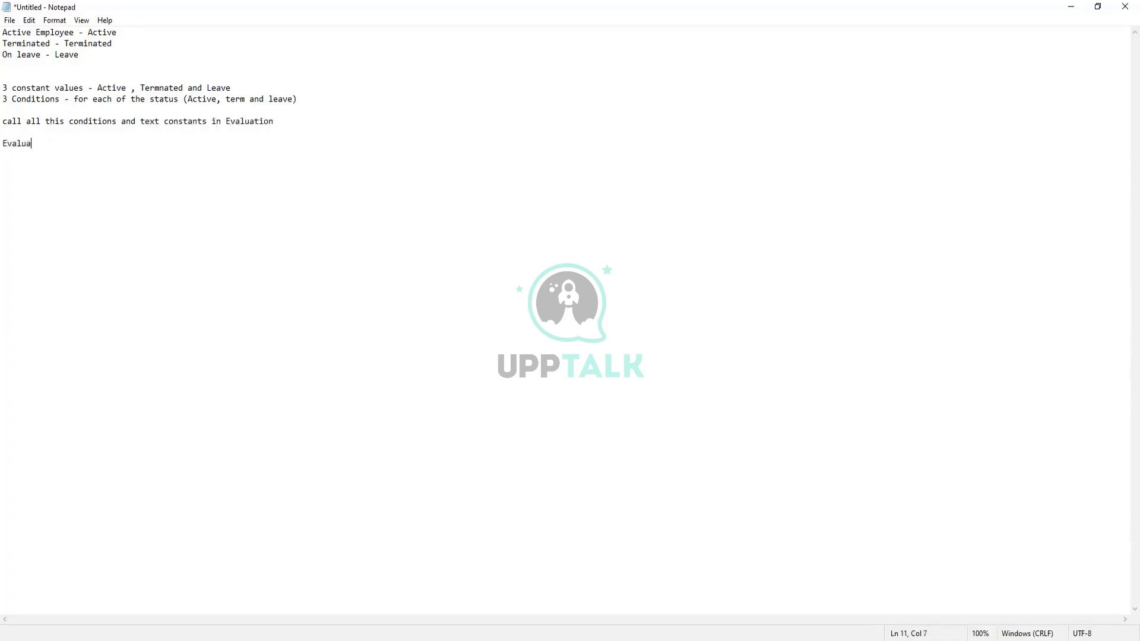
text(e will be executing)
text(and )
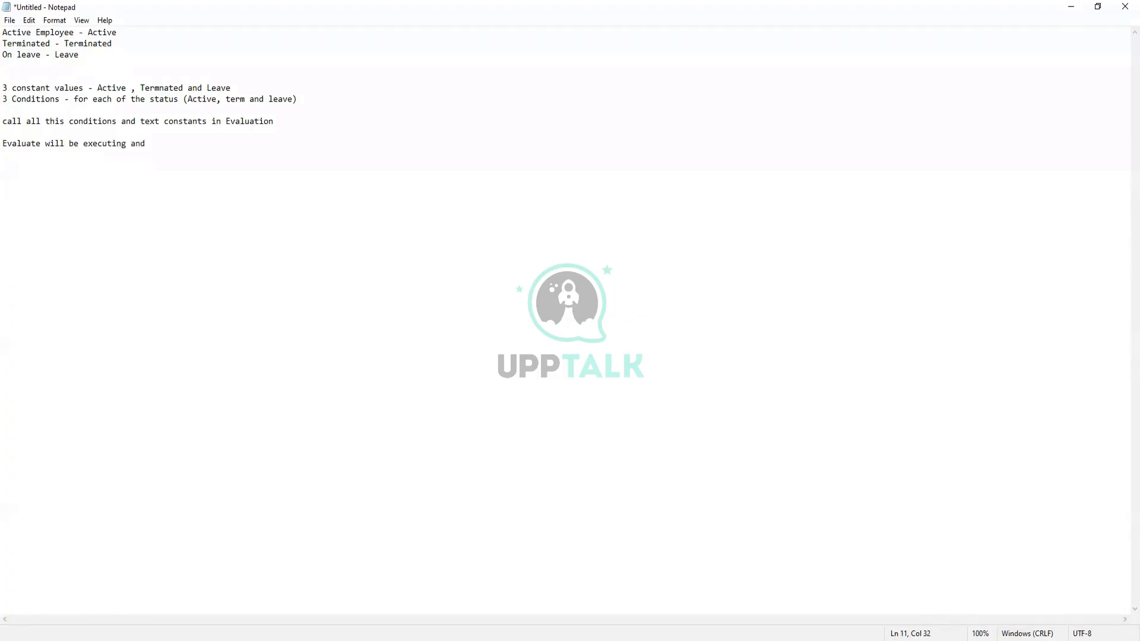
text(reurn the text)
key(BackSpace)
key(BackSpace)
text(xt cpn)
key(BackSpace)
key(BackSpace)
text(onstant based on )
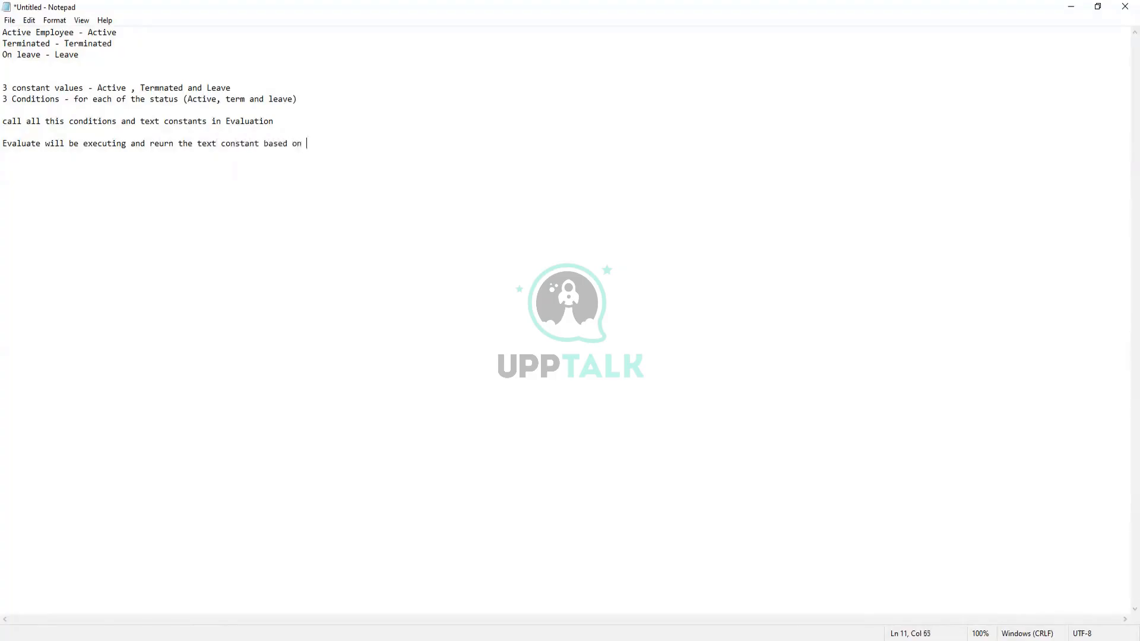
text(the condition statisfactiobn)
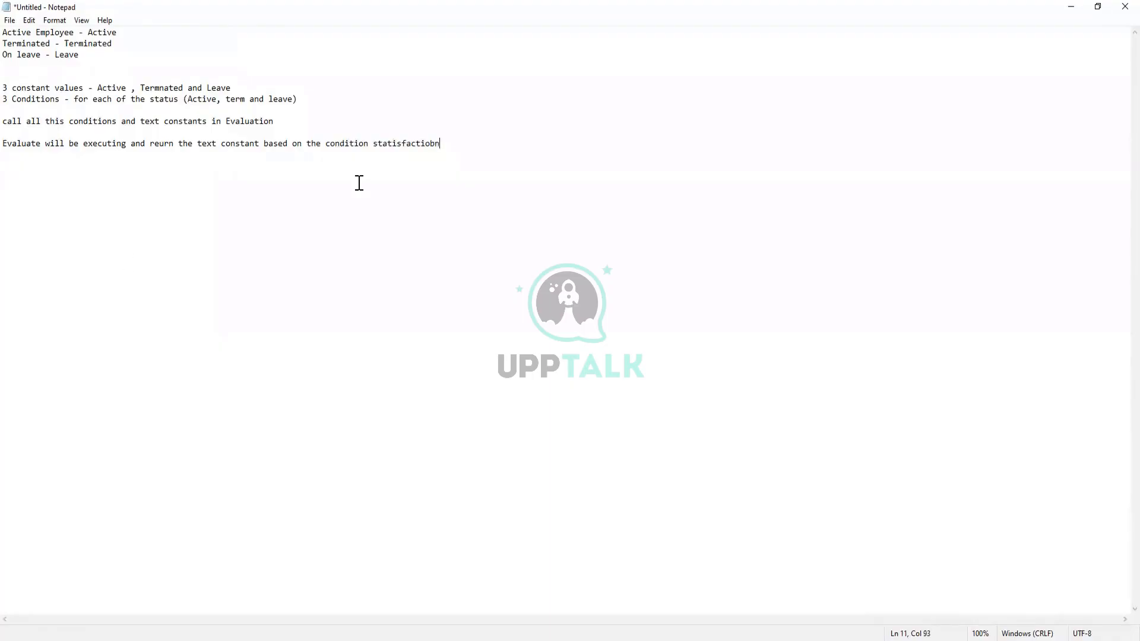
key(BackSpace)
key(BackSpace)
text(n)
Review the noted constant values, conditions and evaluation logic line by line.
drag(8, 88, 250, 84)
click(249, 87)
click(114, 89)
click(213, 108)
drag(212, 106, 10, 92)
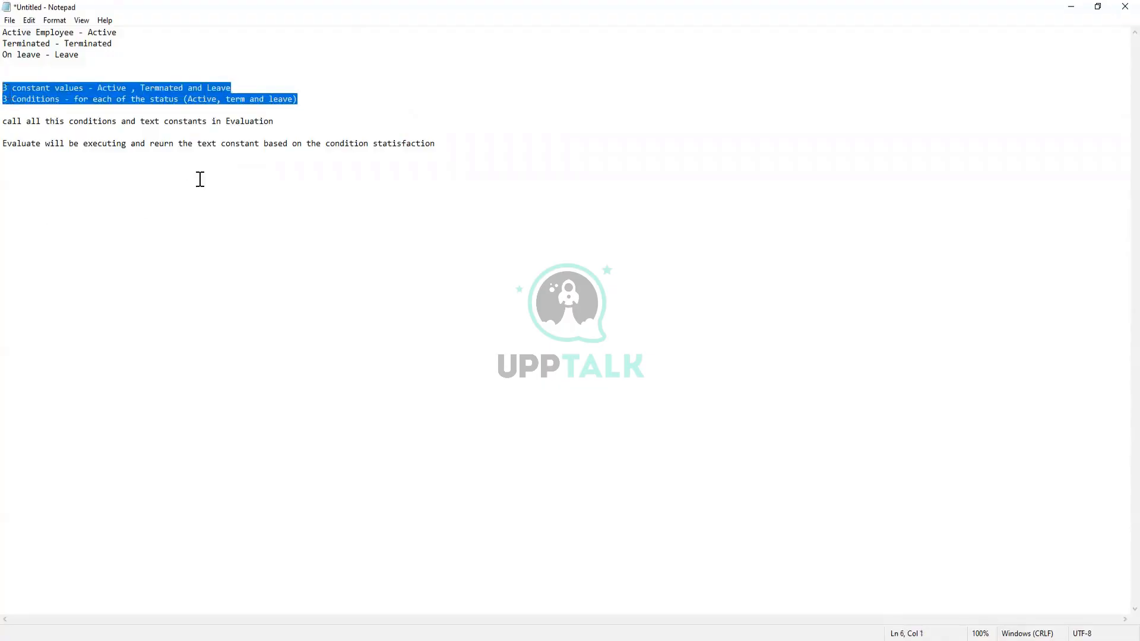
click(123, 145)
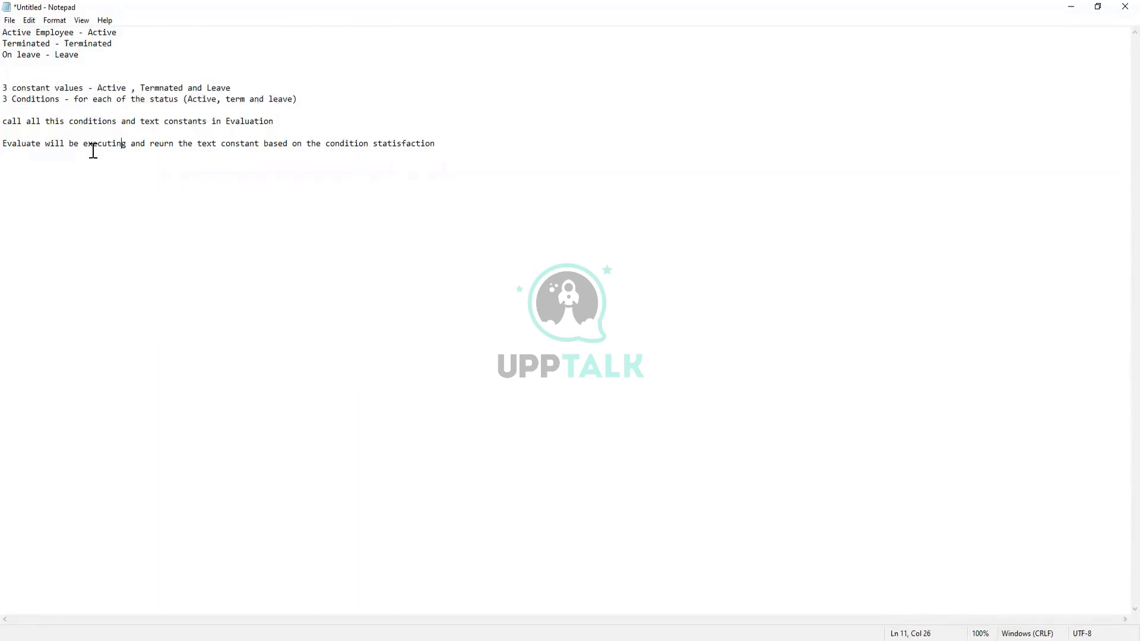
drag(93, 88, 102, 88)
drag(149, 88, 156, 87)
drag(27, 145, 49, 146)
click(136, 135)
click(287, 119)
click(63, 61)
Switch to the Workday custom report window, search for "create calc field" and open the Create Calculated Field task.
click(333, 640)
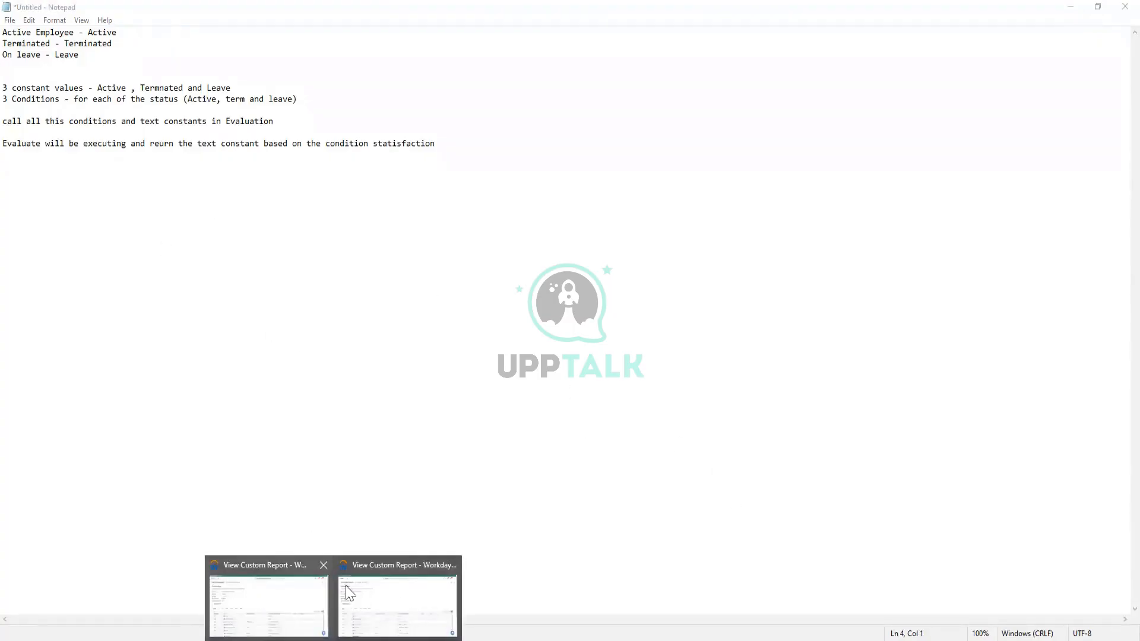
click(376, 587)
click(490, 37)
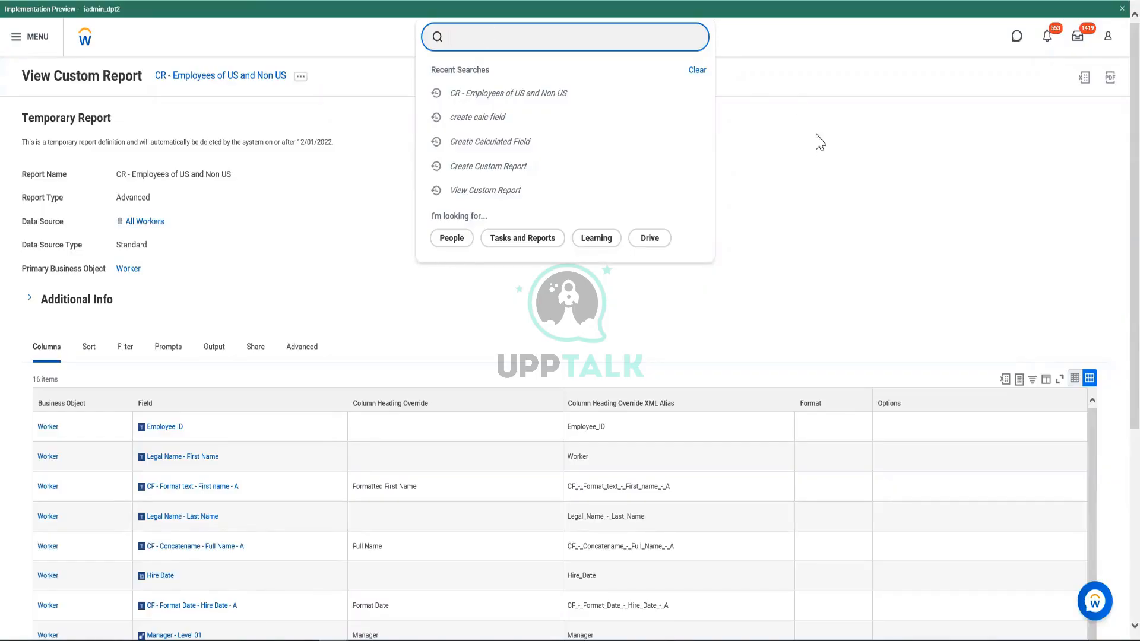
text(create calc field)
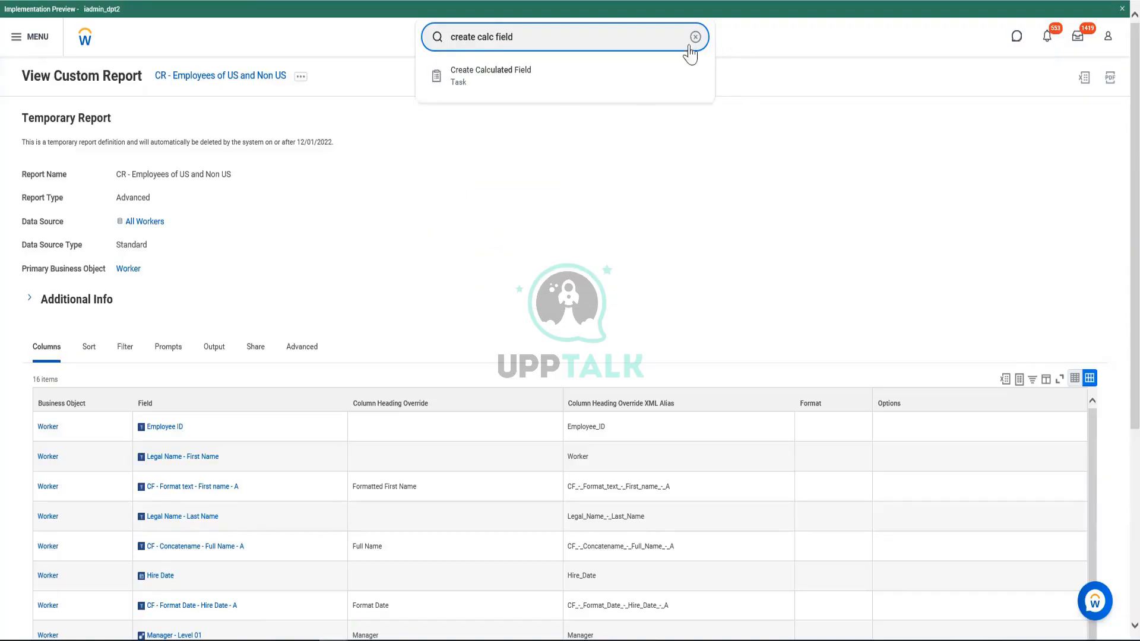
click(541, 89)
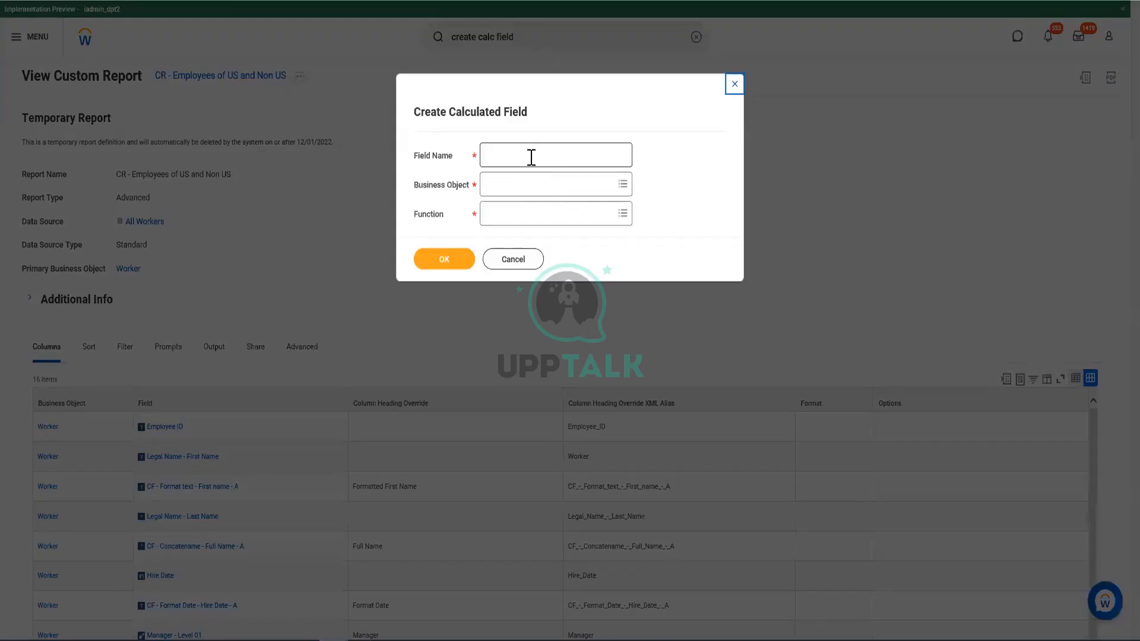
Name the calculated field "CF - TC - Active Status(A)" and set its business object to Worker.
click(532, 157)
text(CF - TC - Active Status(A)
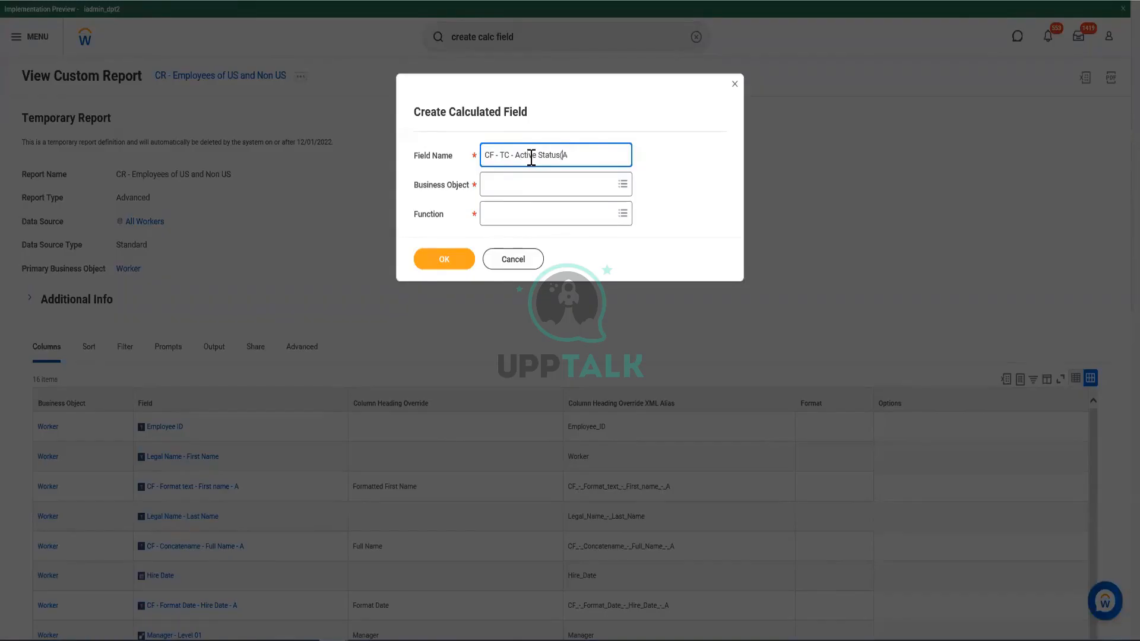
click(551, 187)
text(workler)
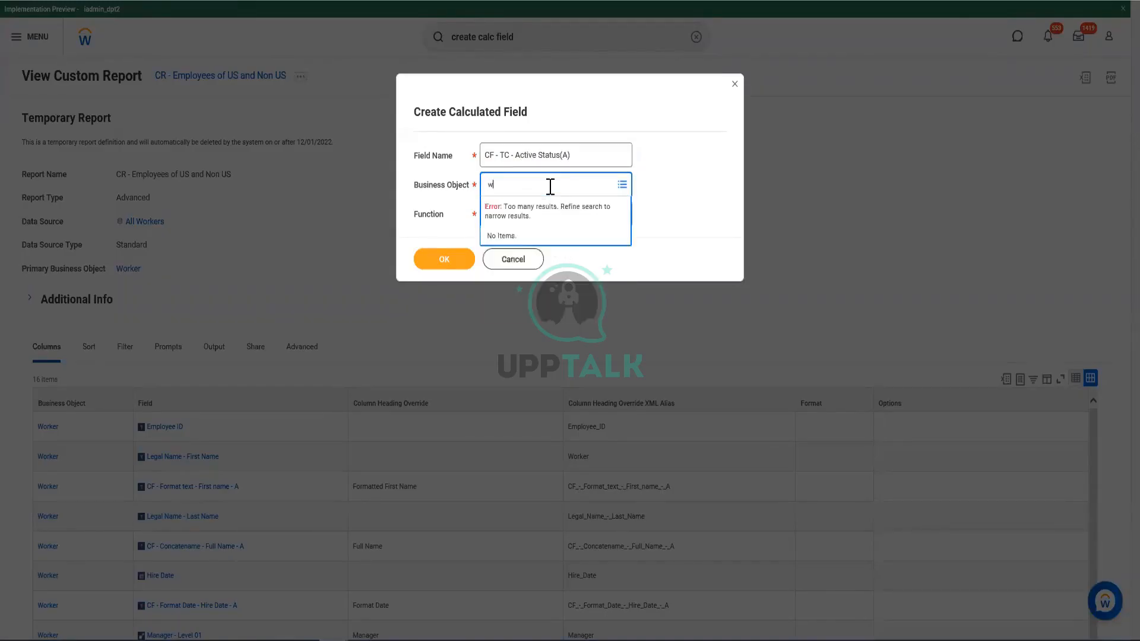
key(Return)
click(535, 183)
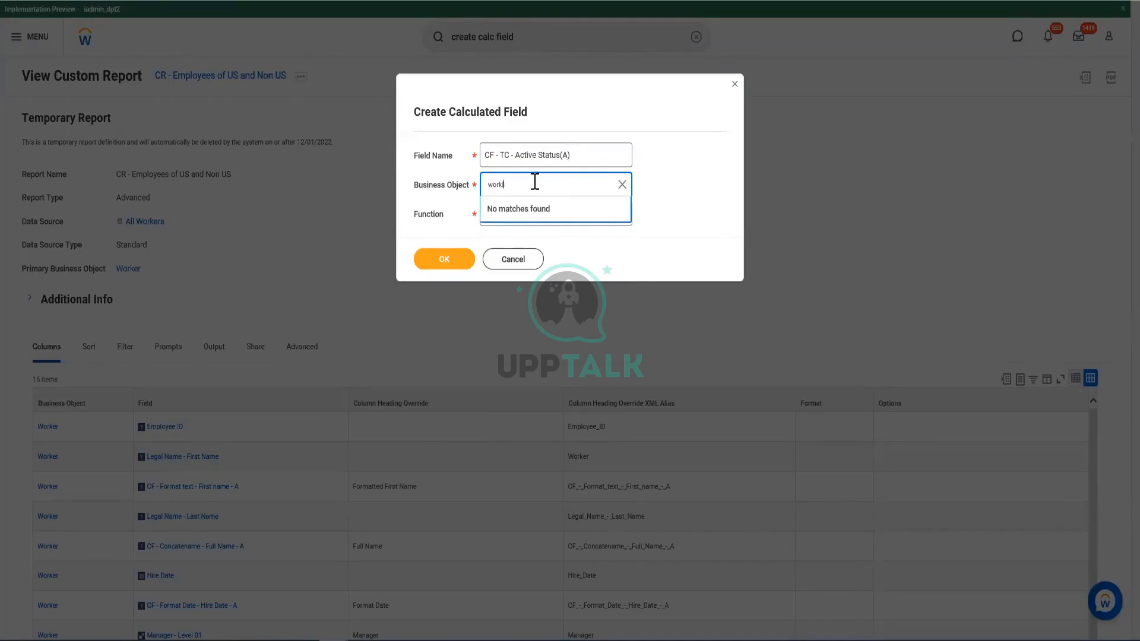
key(Return)
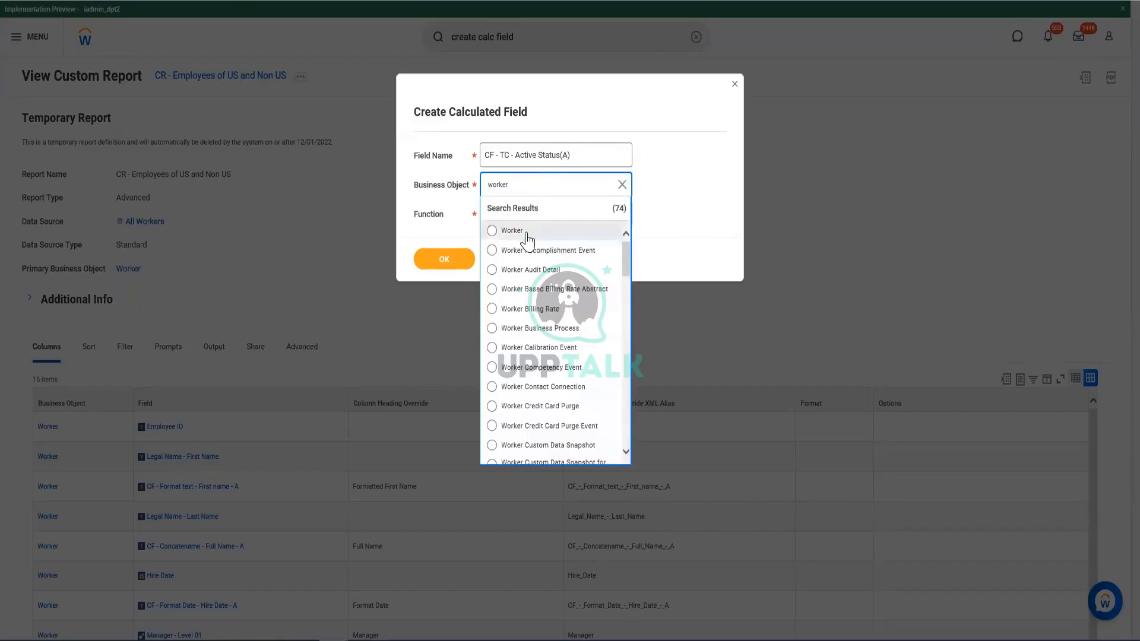
click(524, 225)
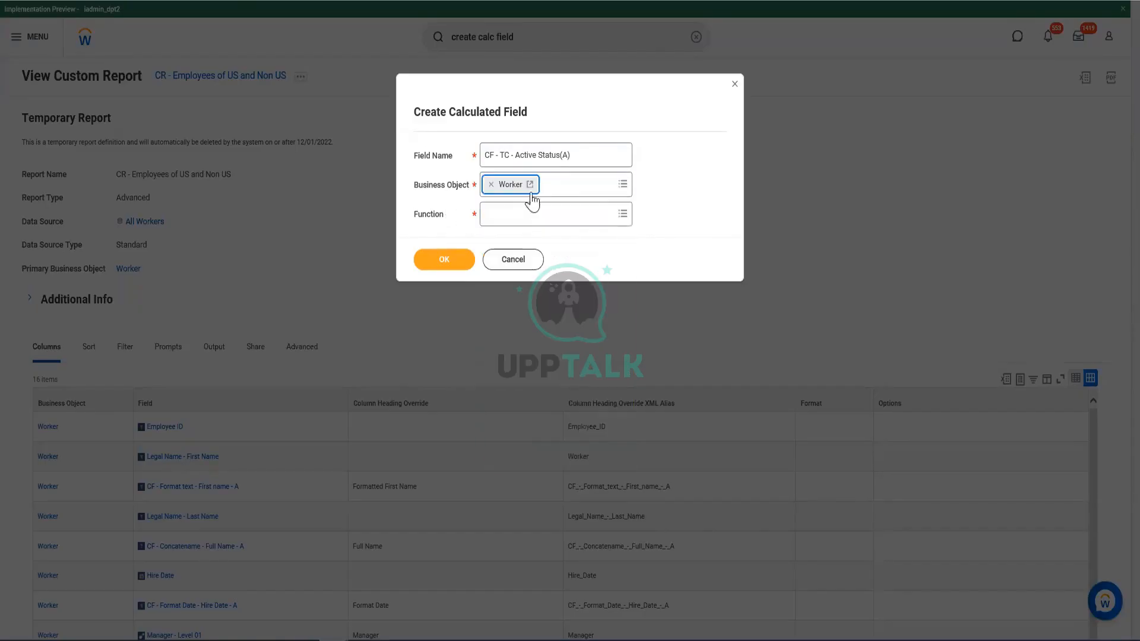
Set the calculated field's function to Text Constant and confirm the initial definition.
click(514, 218)
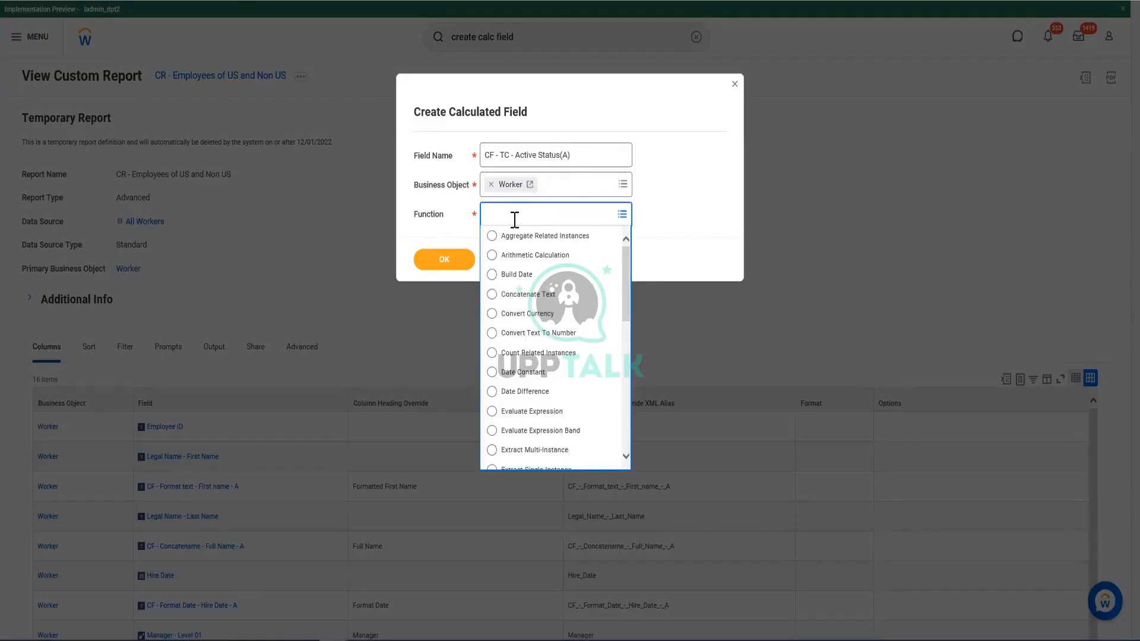
key(Return)
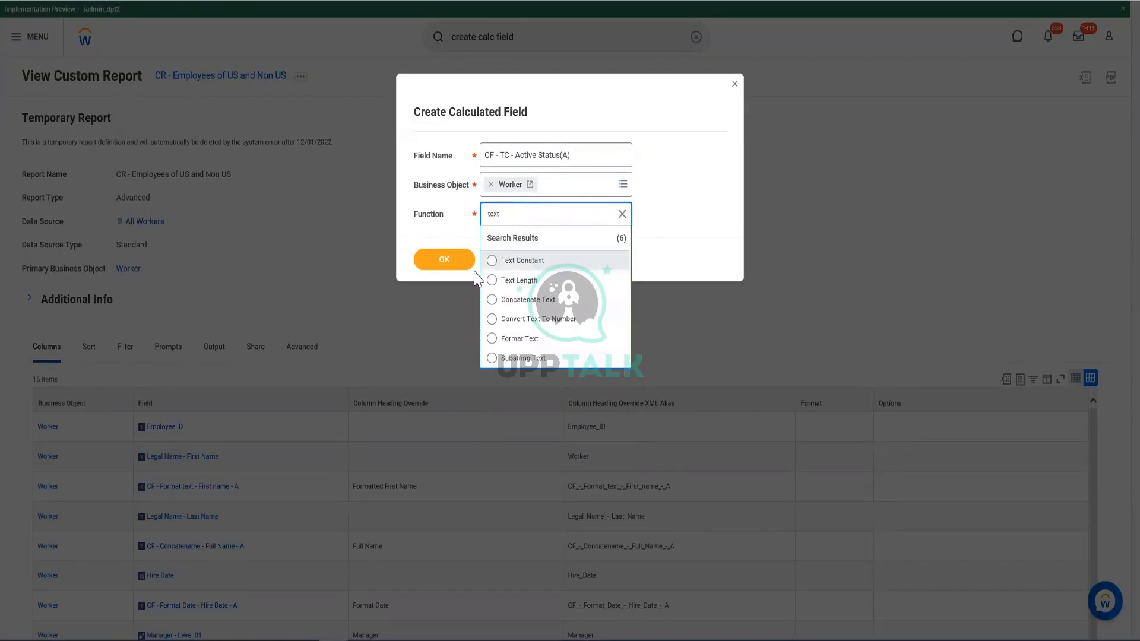
click(532, 262)
click(463, 269)
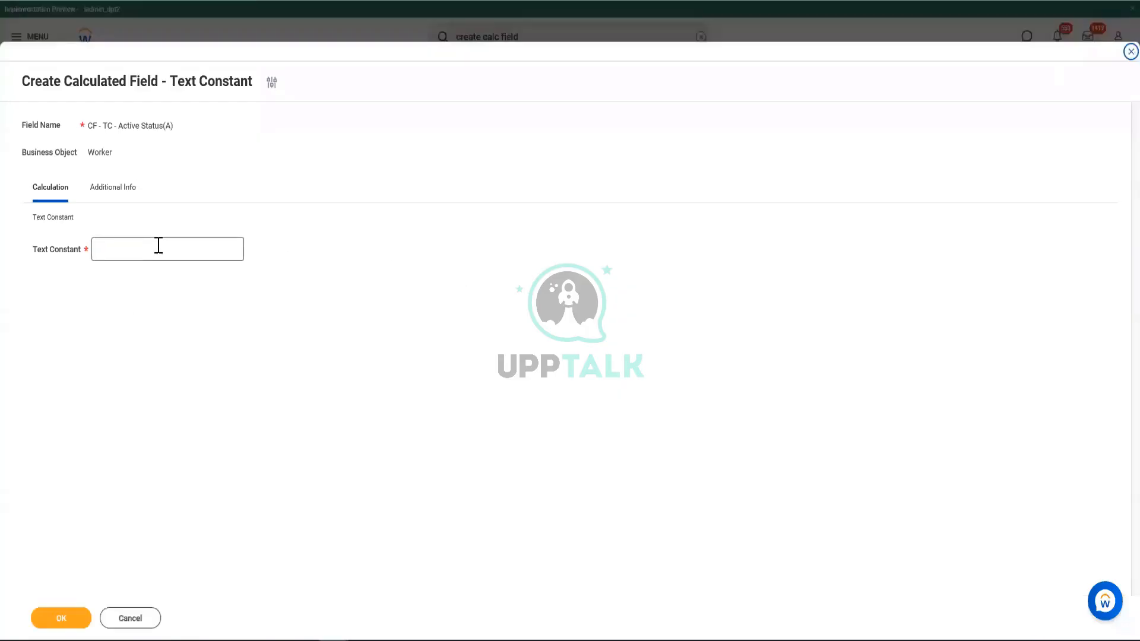
Enter "Active" as the text constant value and save the calculated field.
click(159, 245)
text(Act)
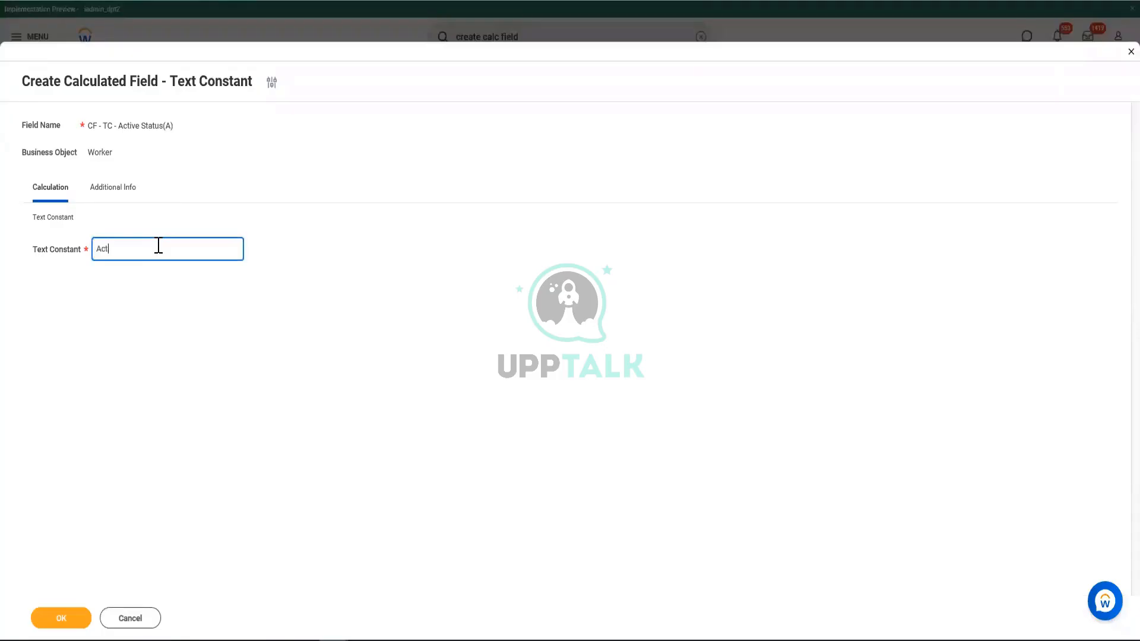
text(ive)
drag(150, 252, 57, 254)
click(60, 620)
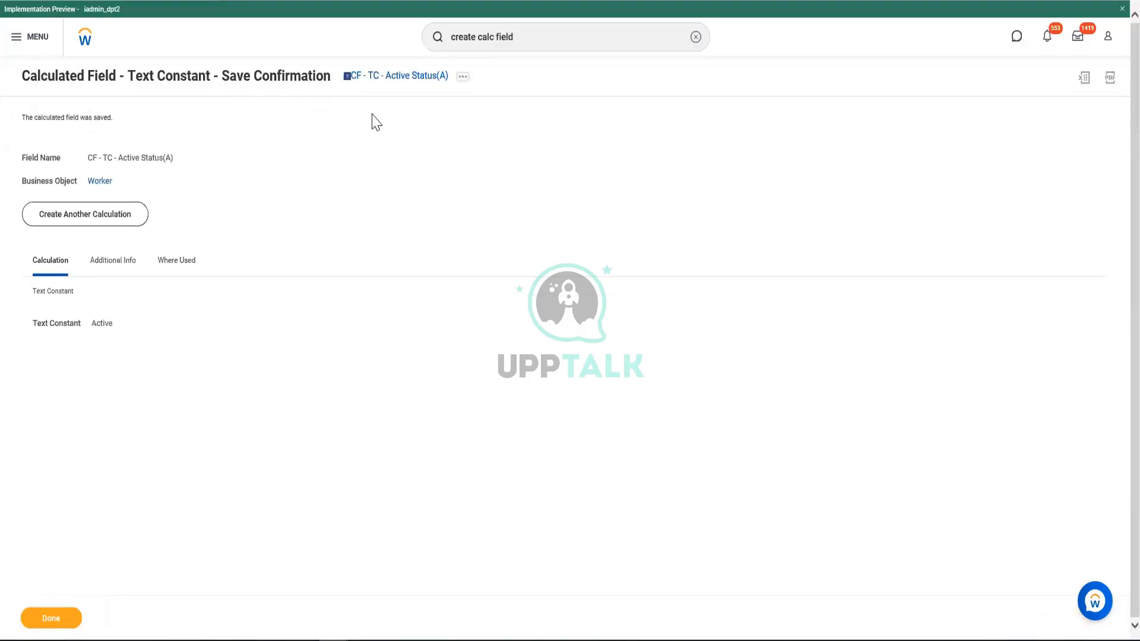
Copy the saved calculated field's name from Workday and add "CF - TC - Active Status(A)" below the planning notes in the untitled Notepad file.
right_click(391, 84)
click(415, 127)
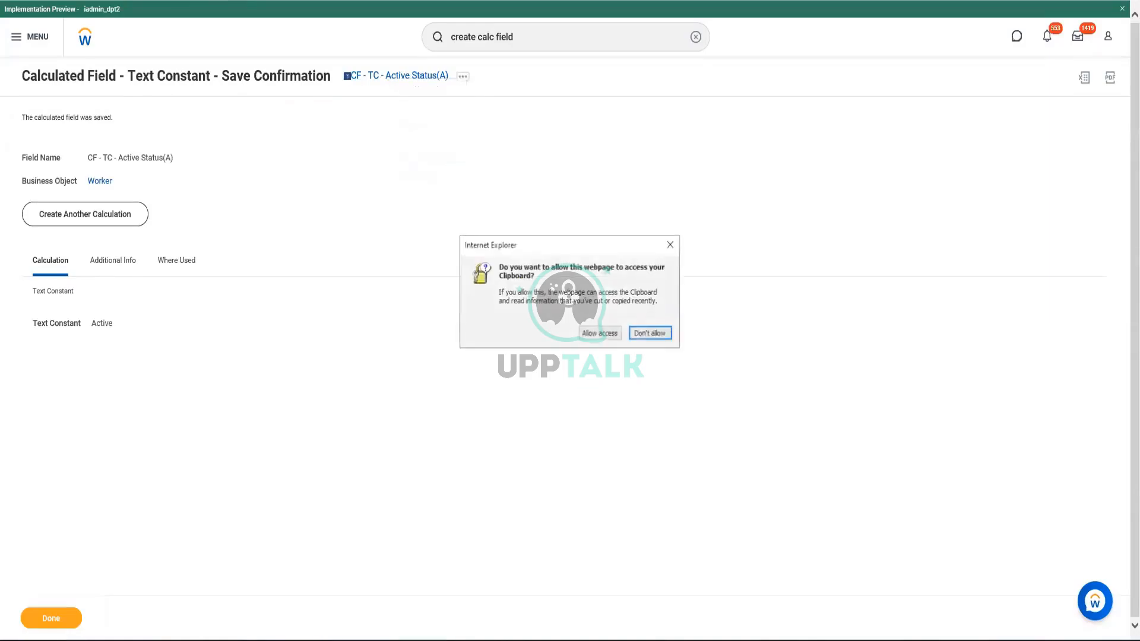
click(600, 334)
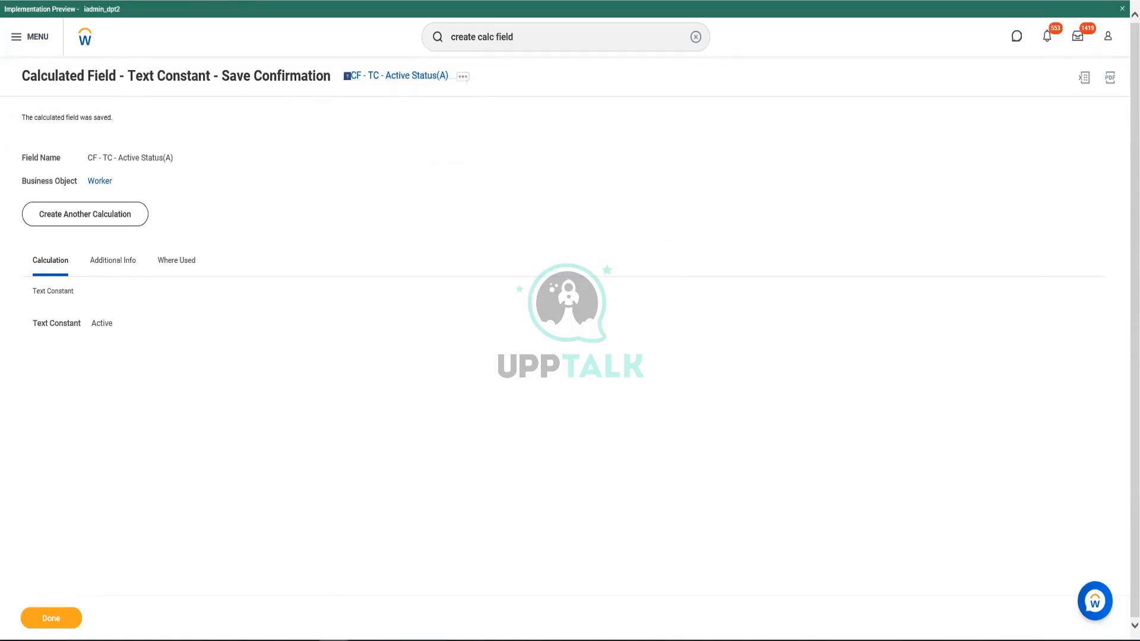
click(309, 583)
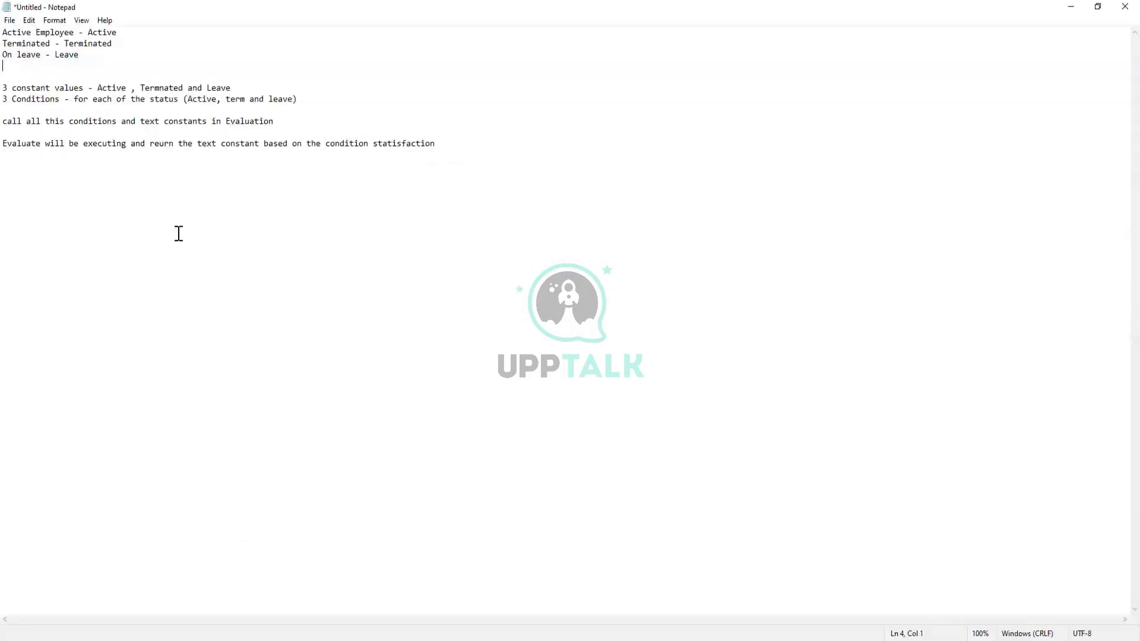
click(79, 231)
click(456, 145)
key(Return)
key(Return)
text(CF - TC - Active Status(A))
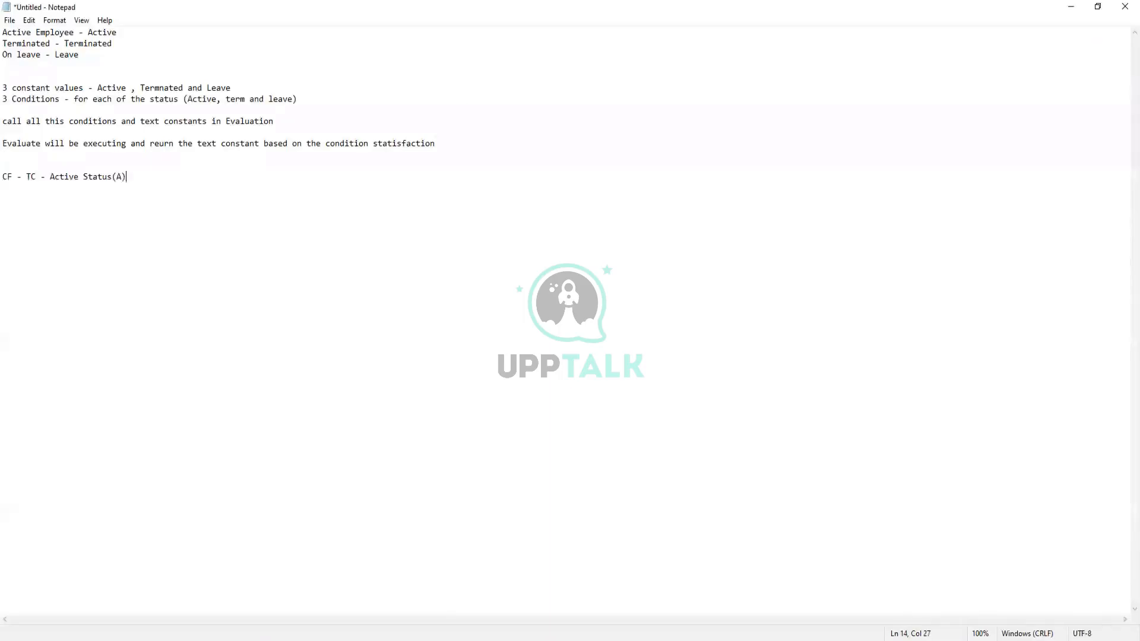
Switch back to Workday and start another calculated field named "CF - TC - Terminated (A)".
key(alt+Tab)
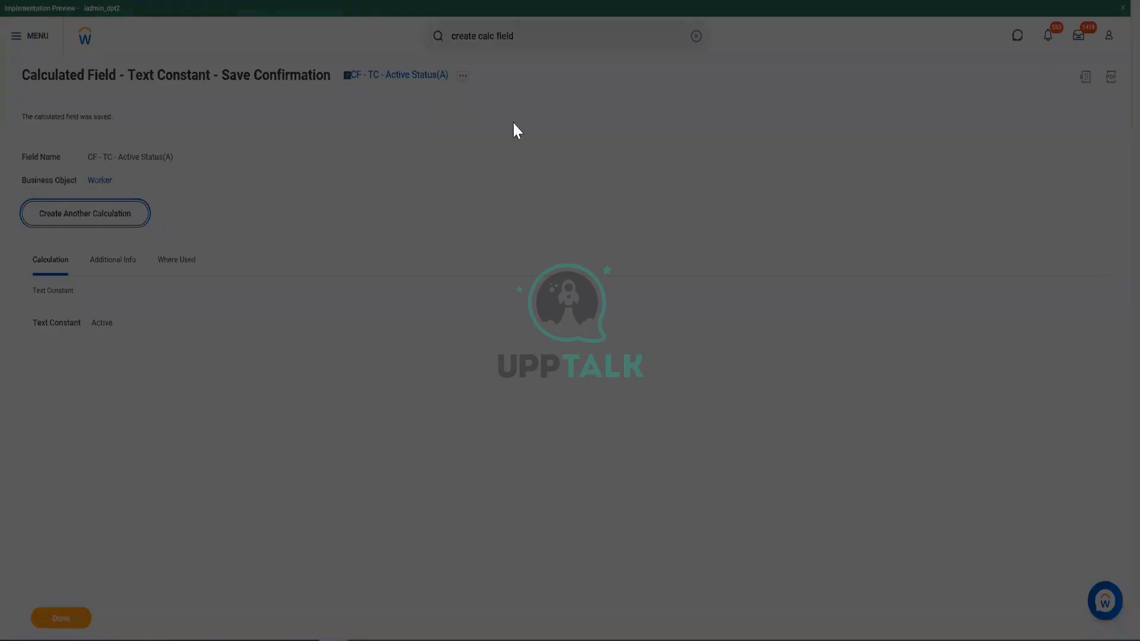
click(510, 153)
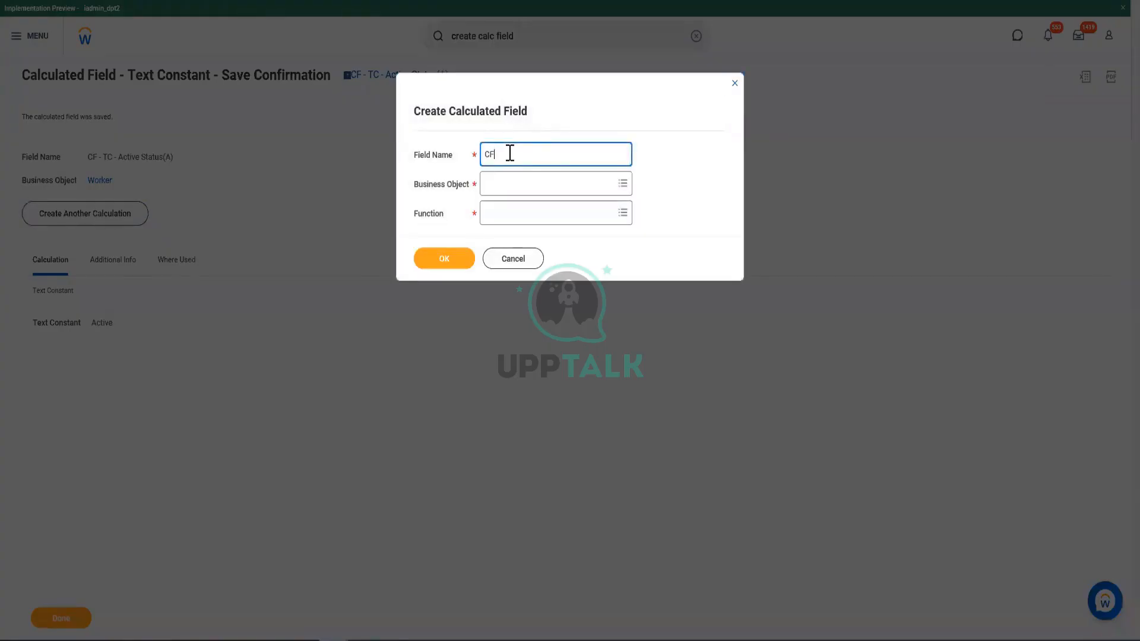
text(CF - TC - Terminated (A)
drag(567, 162, 559, 163)
drag(495, 155, 555, 157)
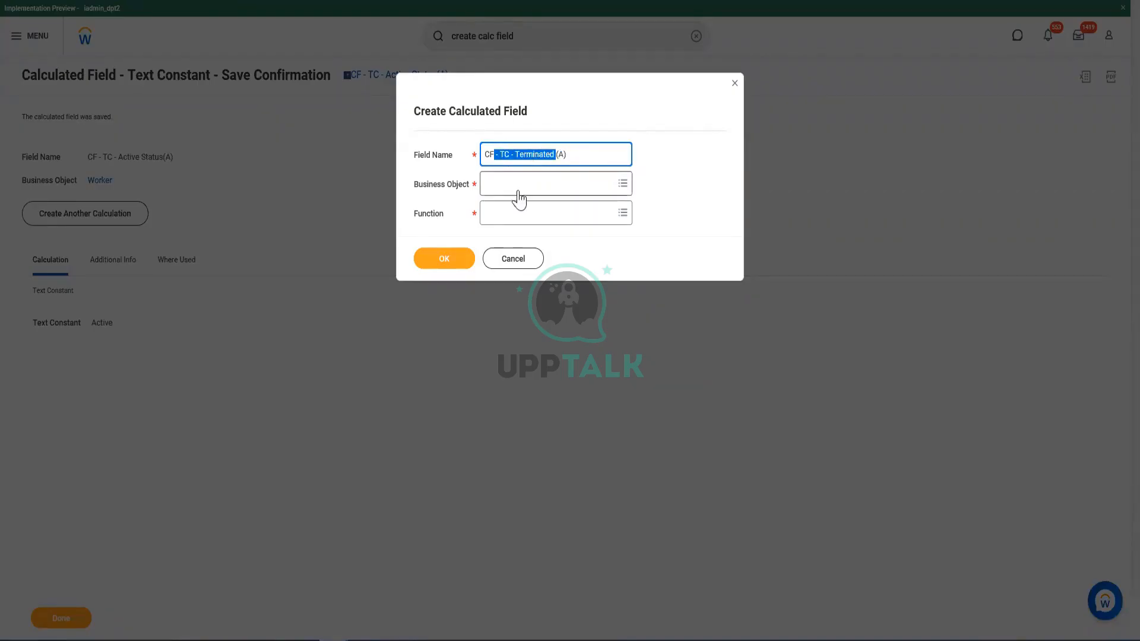
click(576, 154)
drag(576, 154, 558, 153)
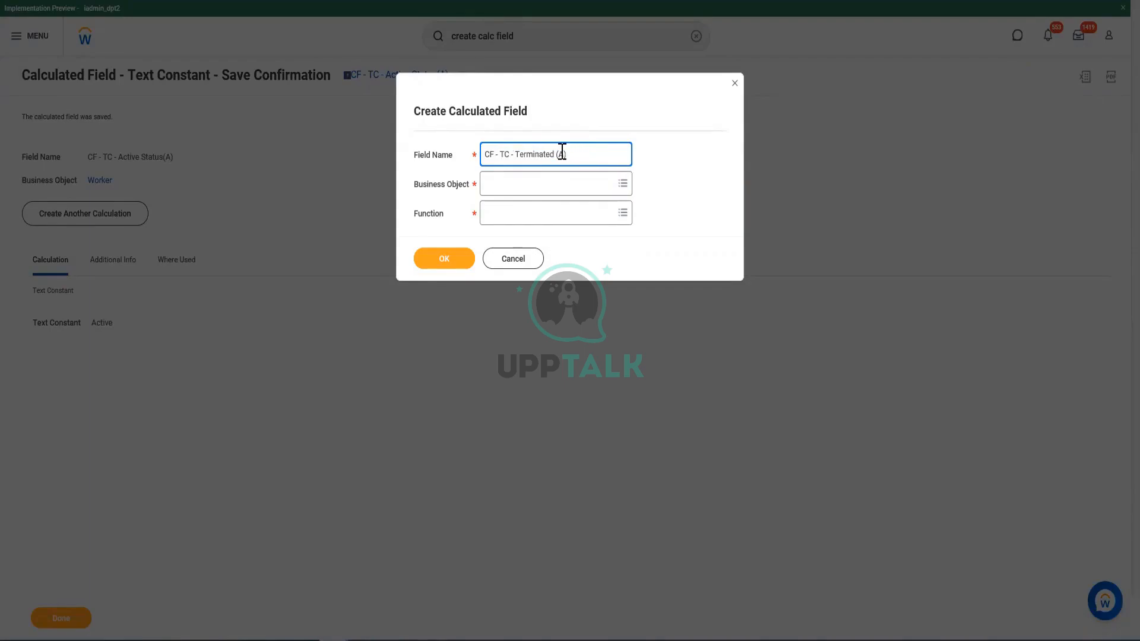
Set the business object of the Terminated calculated field to Worker.
click(528, 184)
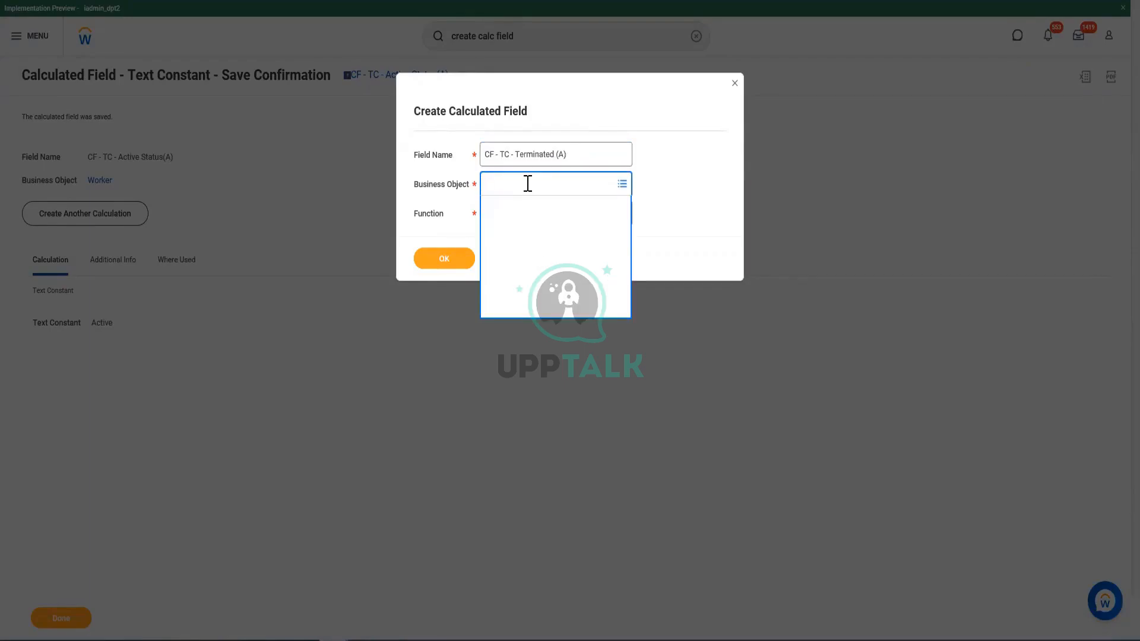
text(W)
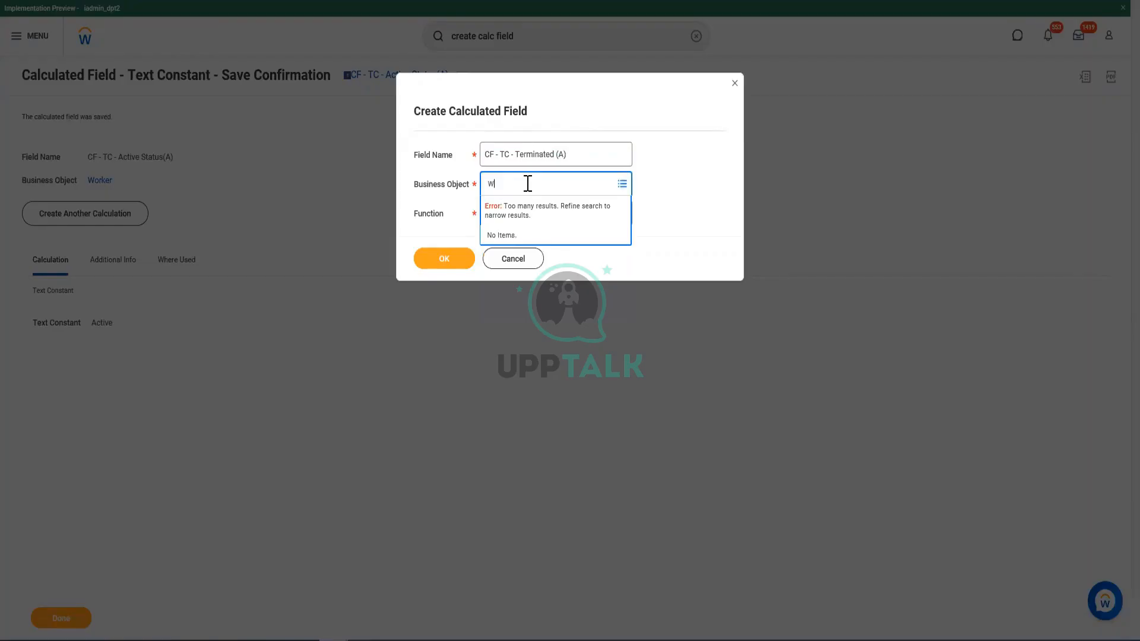
text(orker)
key(Return)
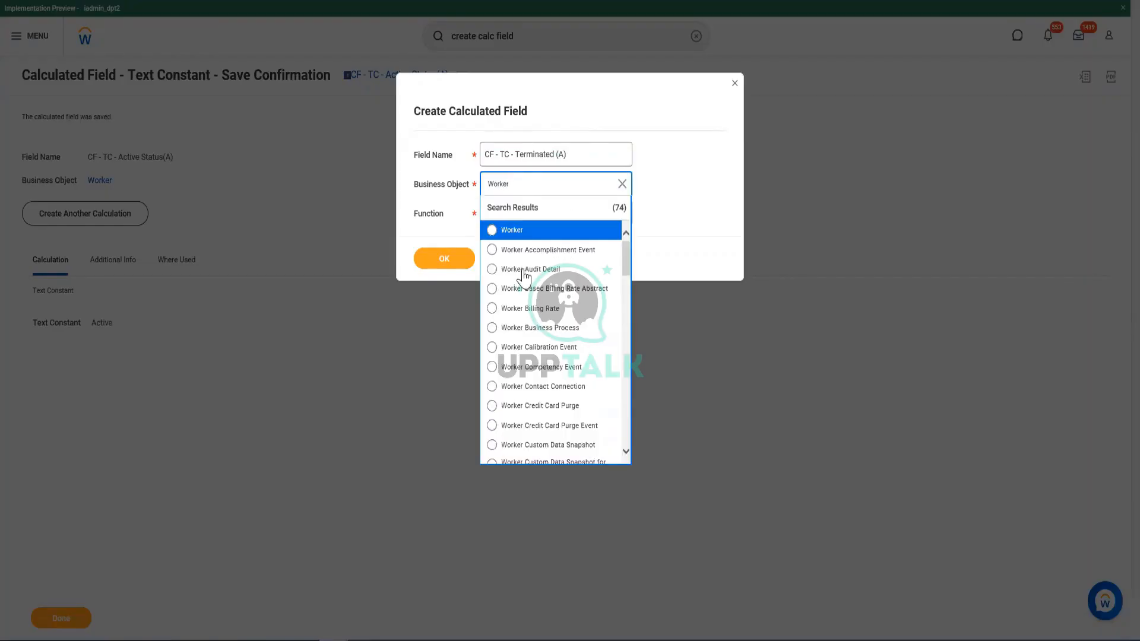
click(493, 228)
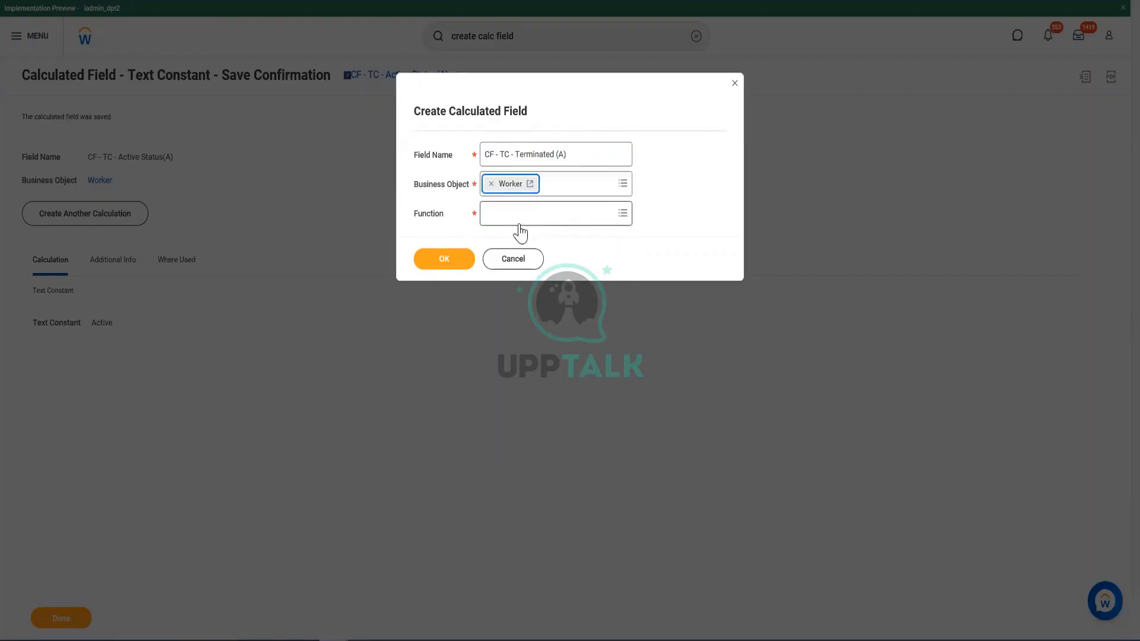
Choose Text Constant as the function of the Terminated calculated field and confirm the initial definition.
click(512, 216)
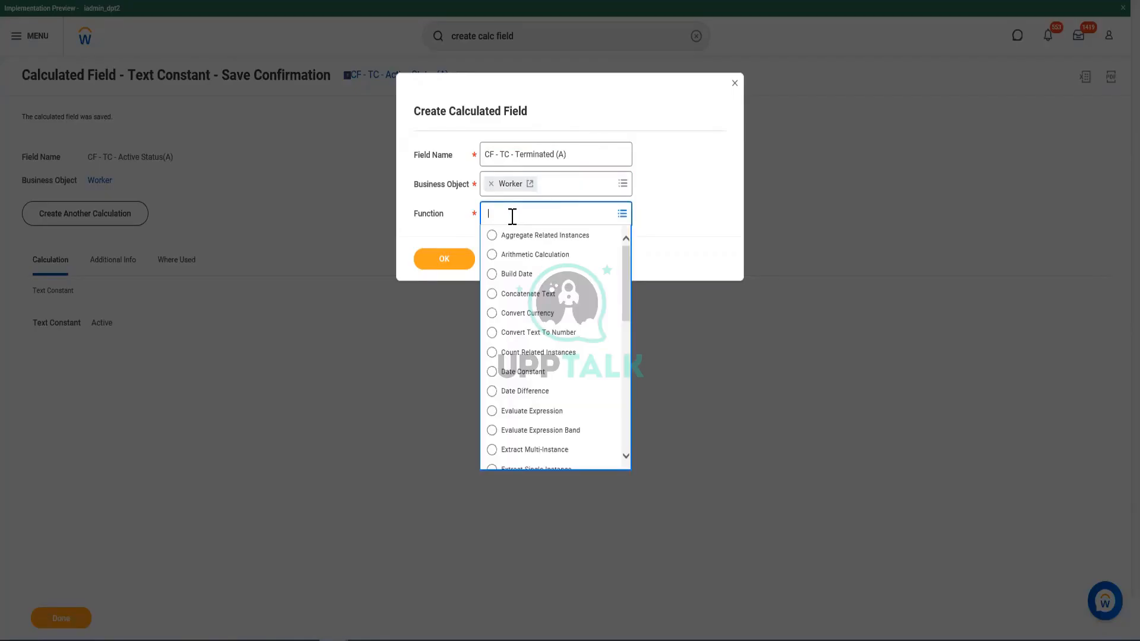
text(text)
key(Return)
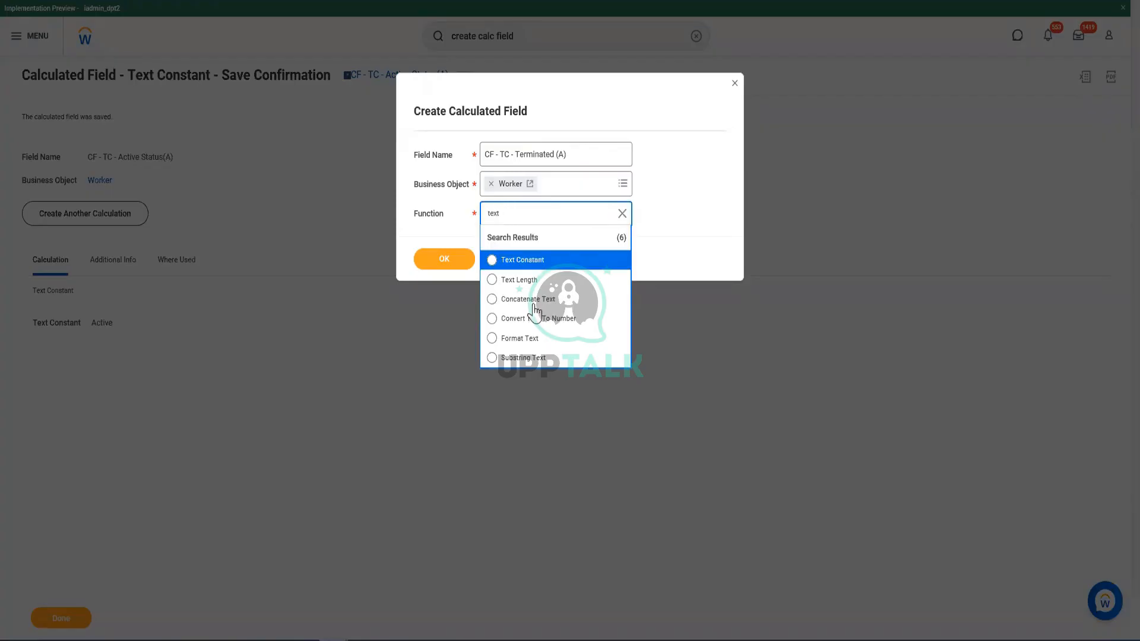
click(528, 261)
click(461, 265)
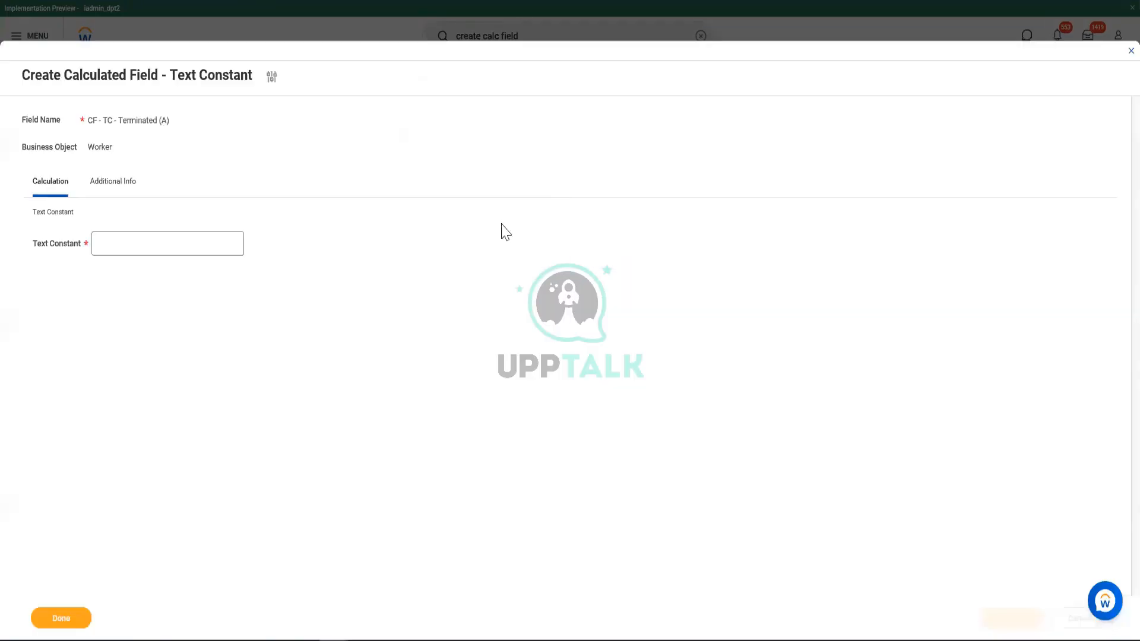
Enter "Terminated" as the text constant value and save the calculated field.
text(T)
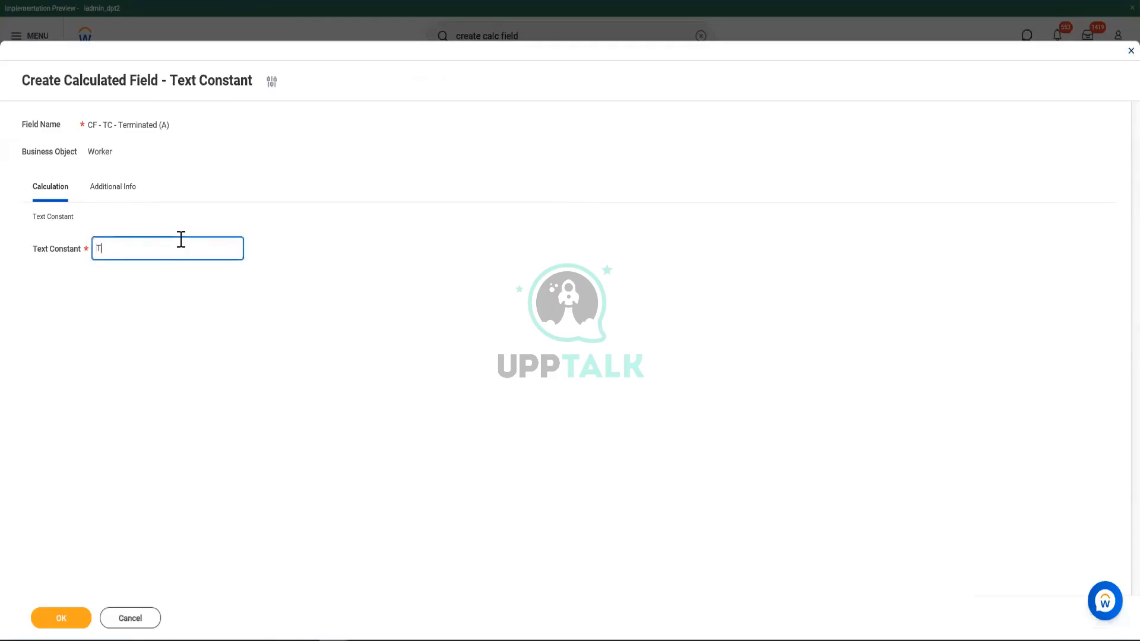
text(erminated)
click(54, 617)
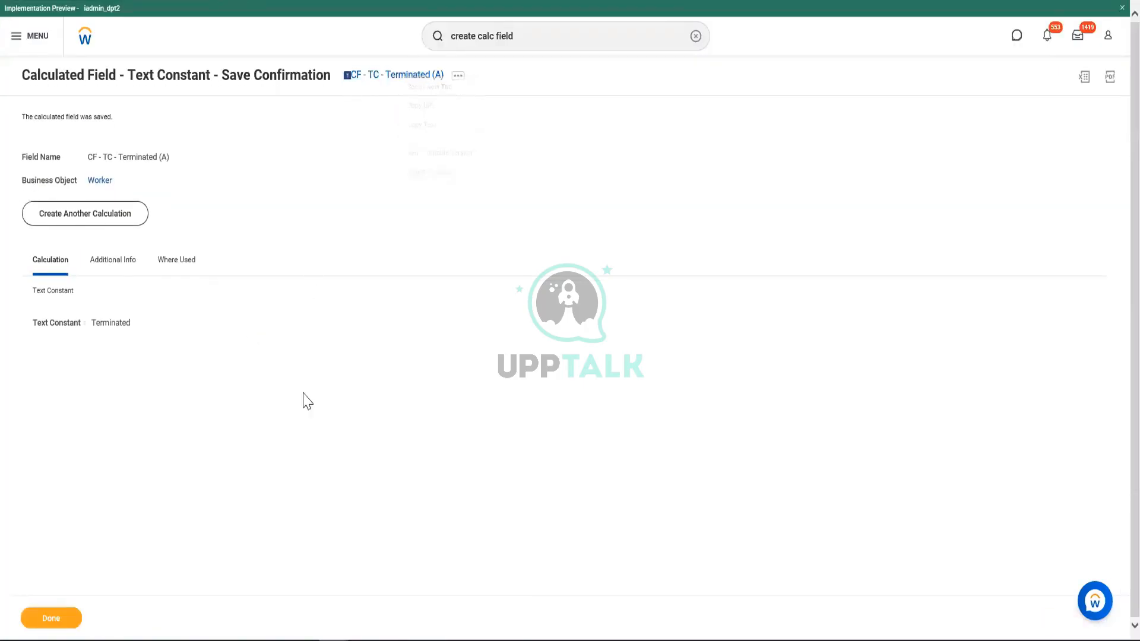
Switch to the untitled Notepad file and add "CF - TC - Terminated (A)" below the Active Status field name.
mouse_move(247, 640)
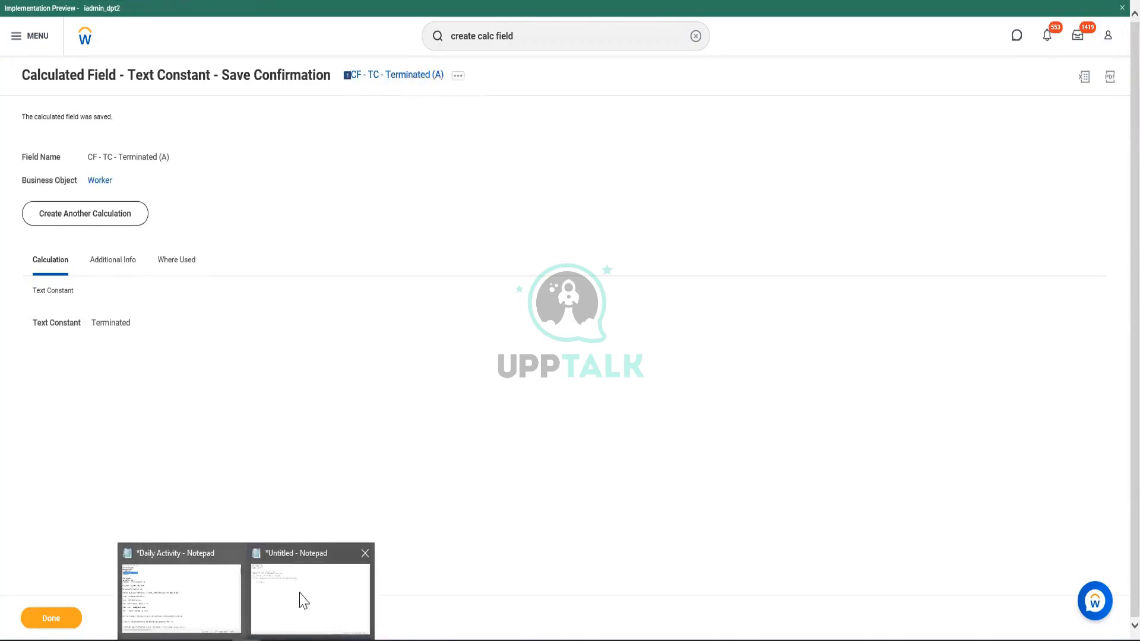
click(305, 546)
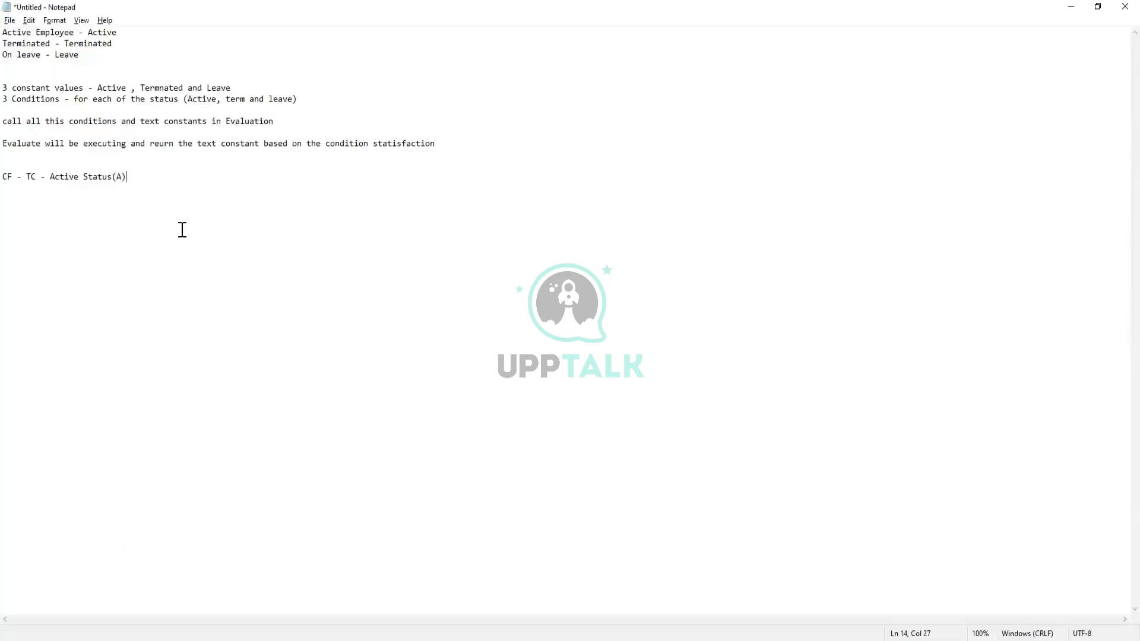
key(Return)
key(Return)
text(CF - TC - Terminated (A))
Return to Workday, create a copy of the Terminated calculated field and name it "CF - TC - Onleave (A)".
click(385, 623)
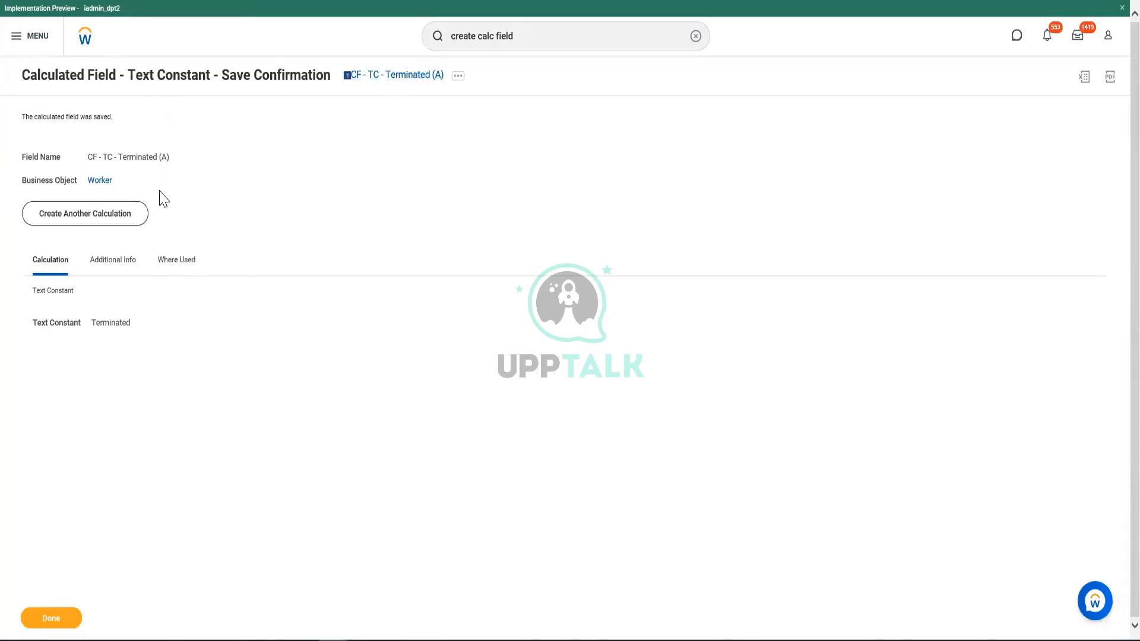
right_click(389, 80)
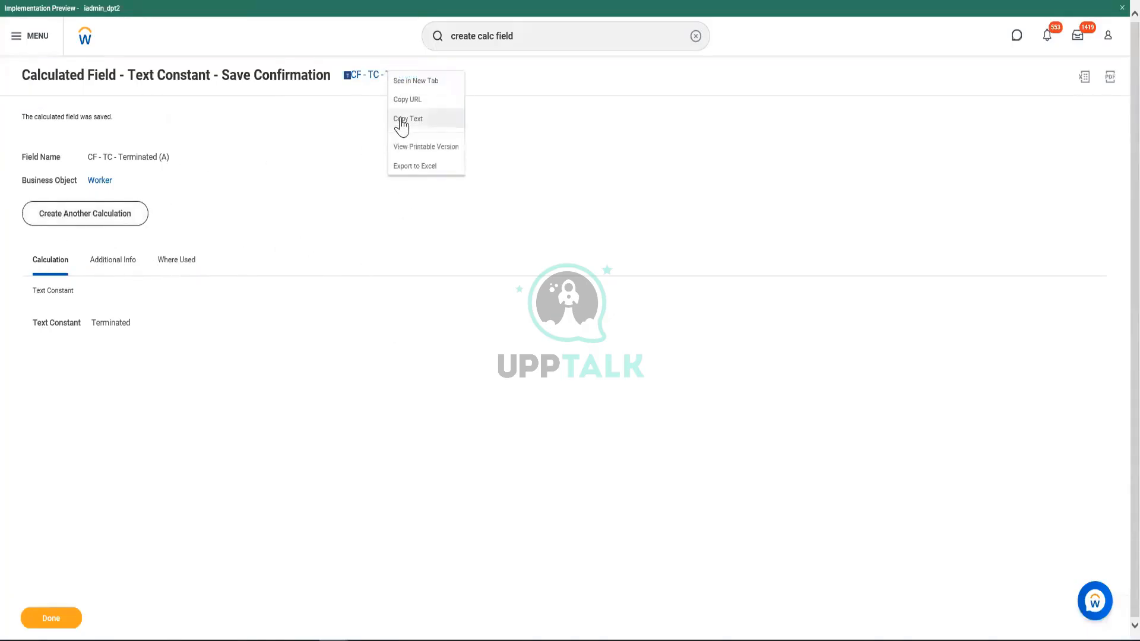
click(398, 118)
click(458, 76)
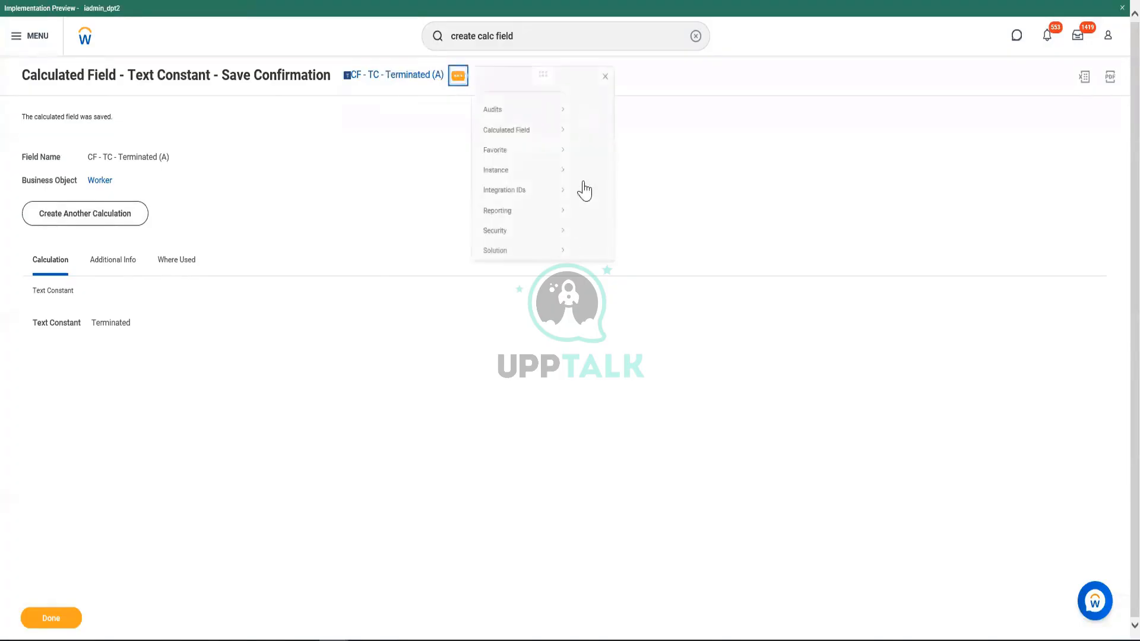
mouse_move(522, 143)
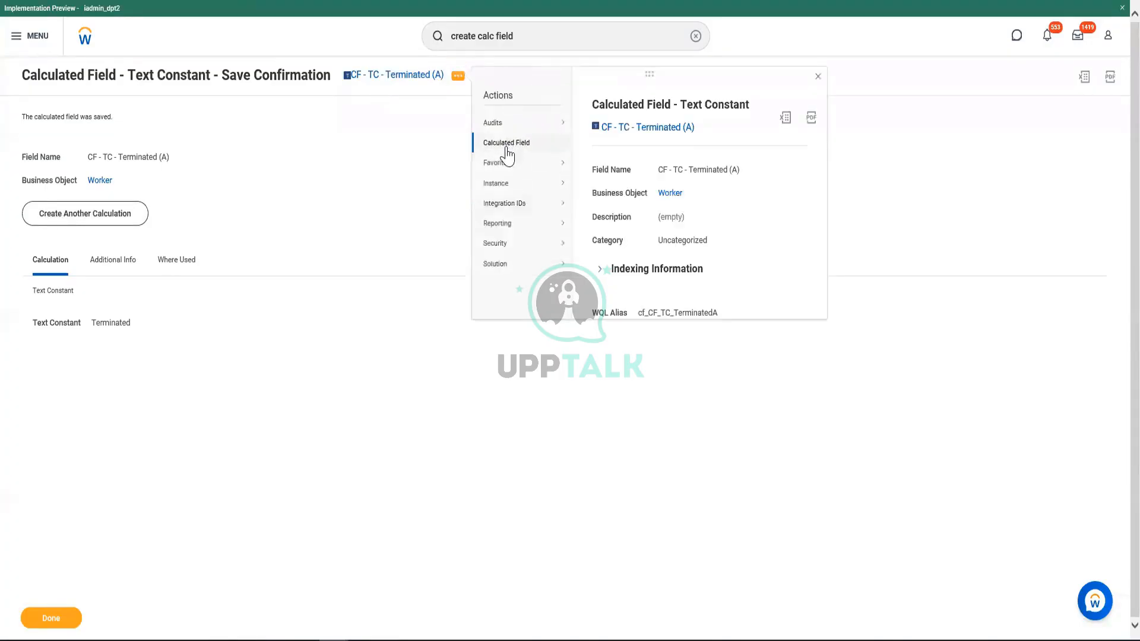
click(252, 206)
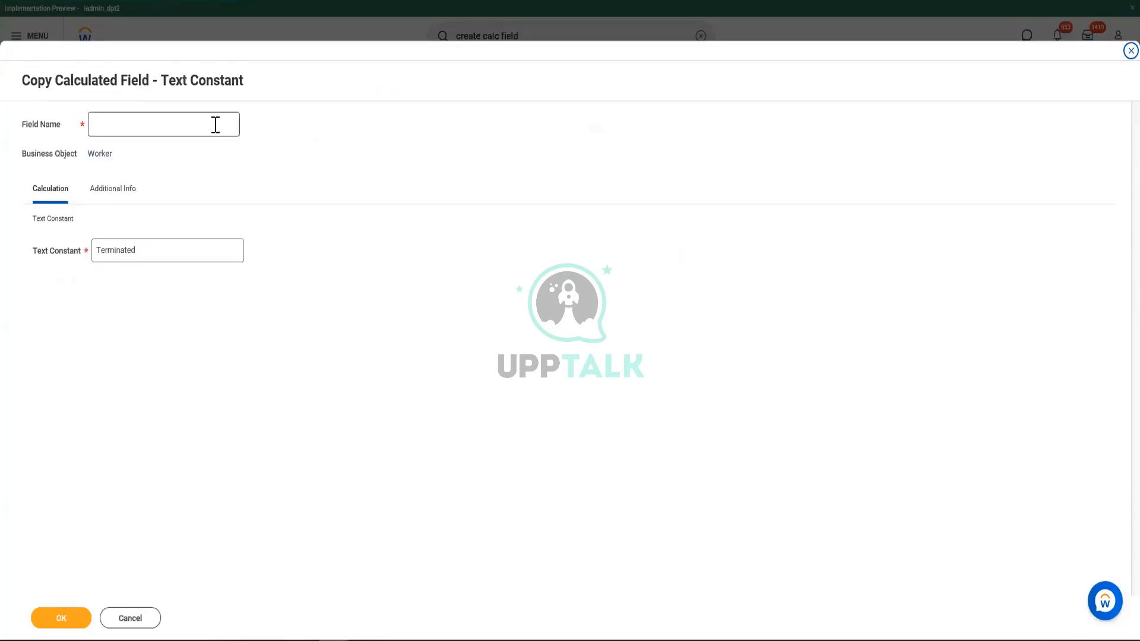
click(209, 124)
text(CF - TC - Terminated (A))
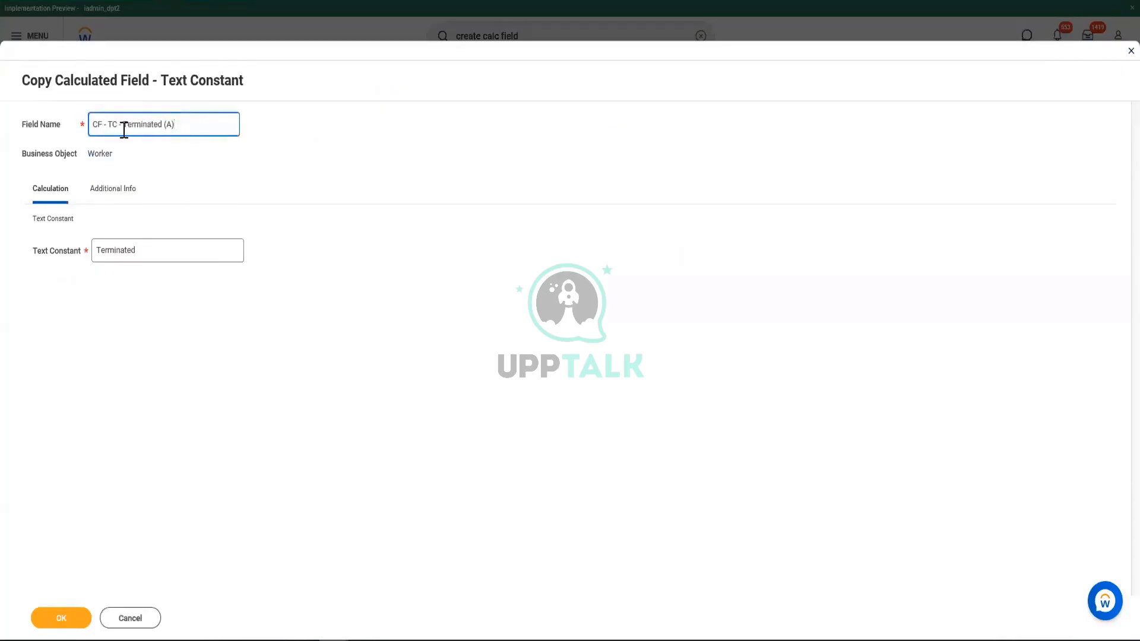
drag(123, 125, 163, 127)
text(Onleave)
Set the copied field's text constant value to "Leave" and save it.
double_click(155, 250)
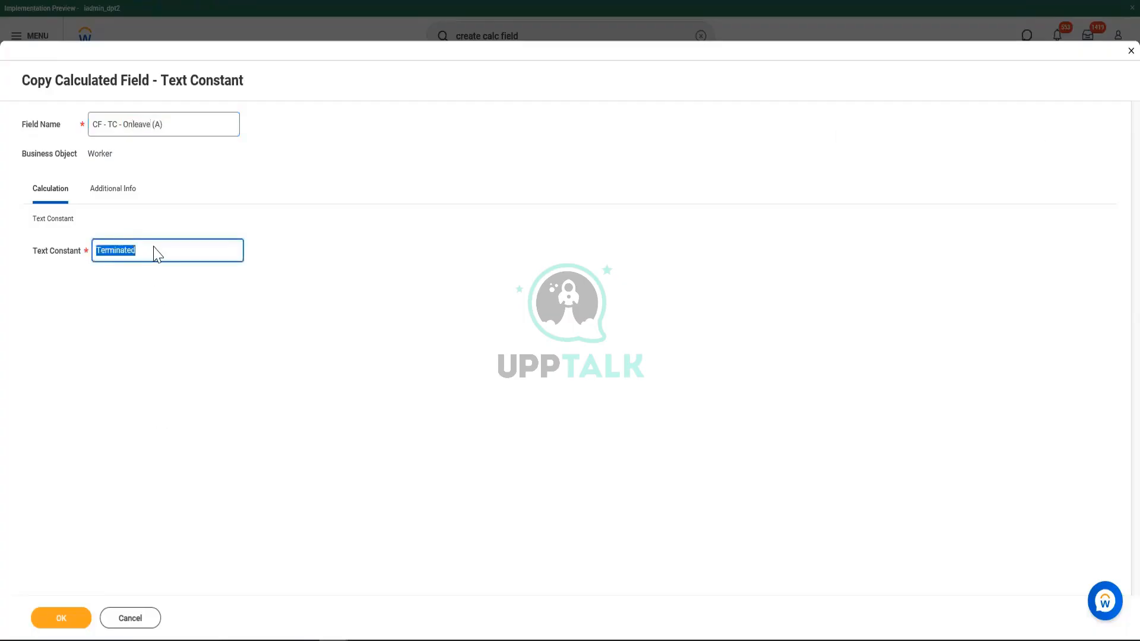
text(Leave)
click(62, 620)
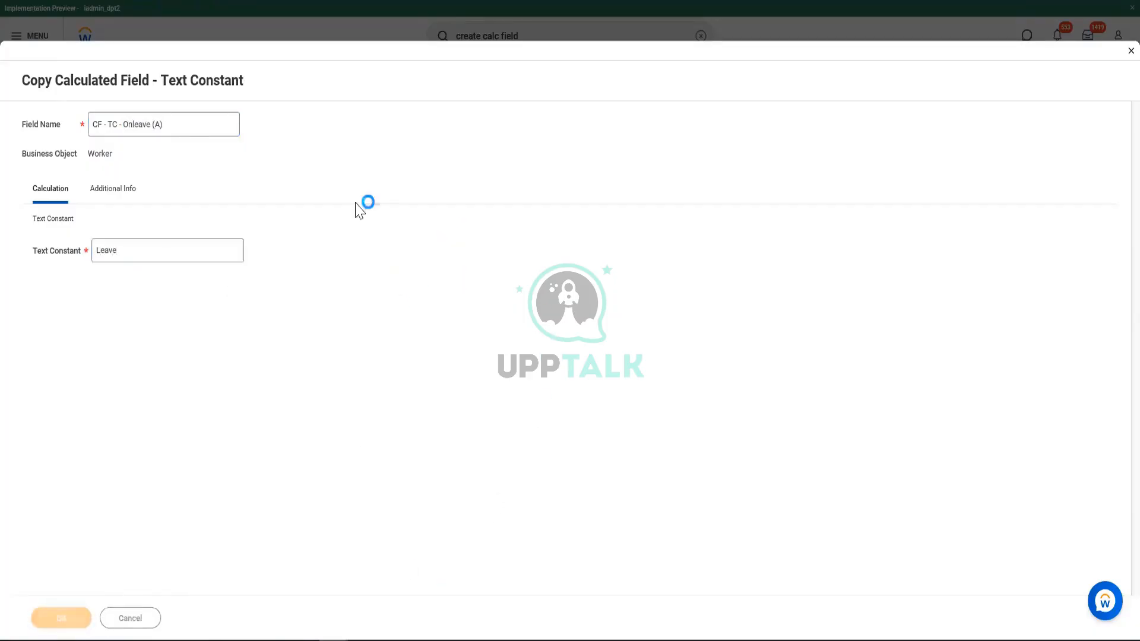
Copy the saved field's name and add "CF - TC - Onleave (A)" to the field list in the untitled Notepad file.
right_click(371, 78)
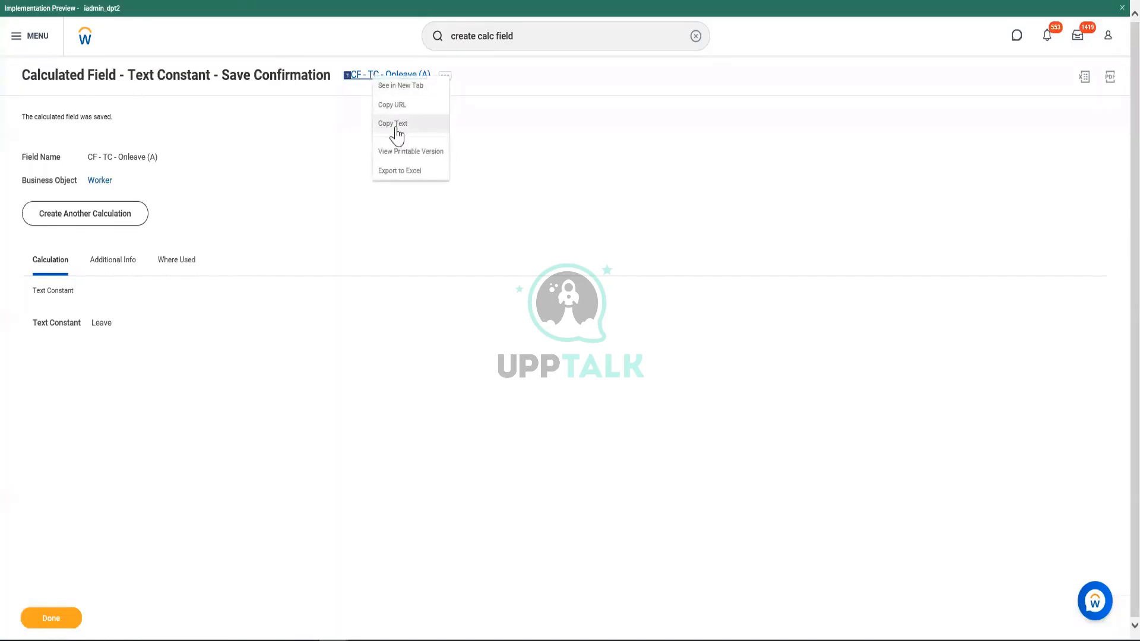
click(396, 125)
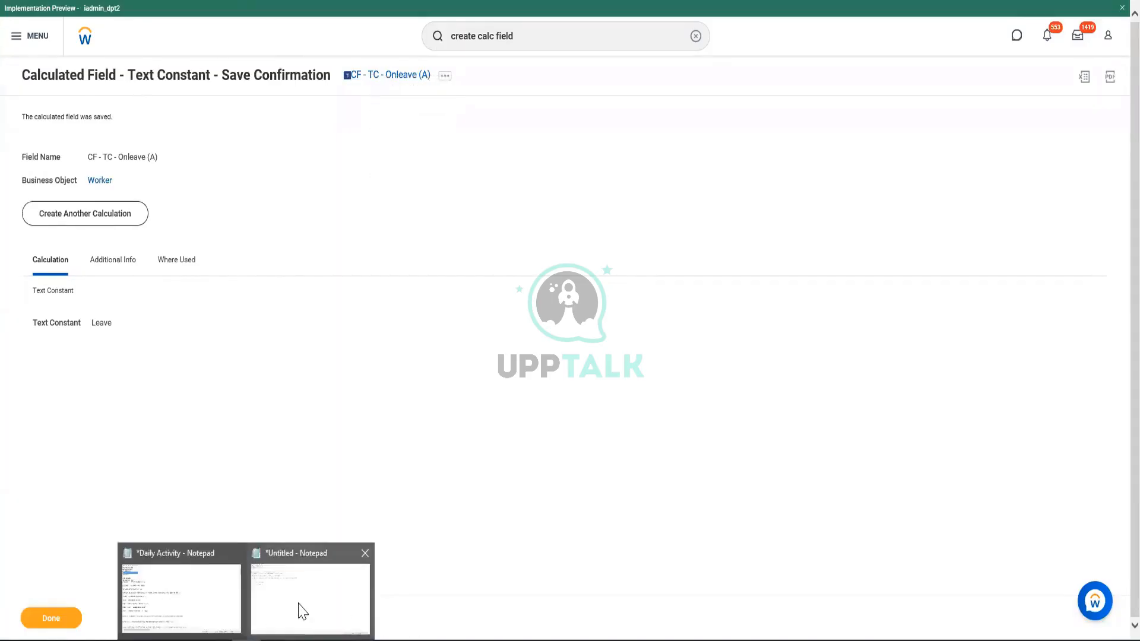
click(300, 611)
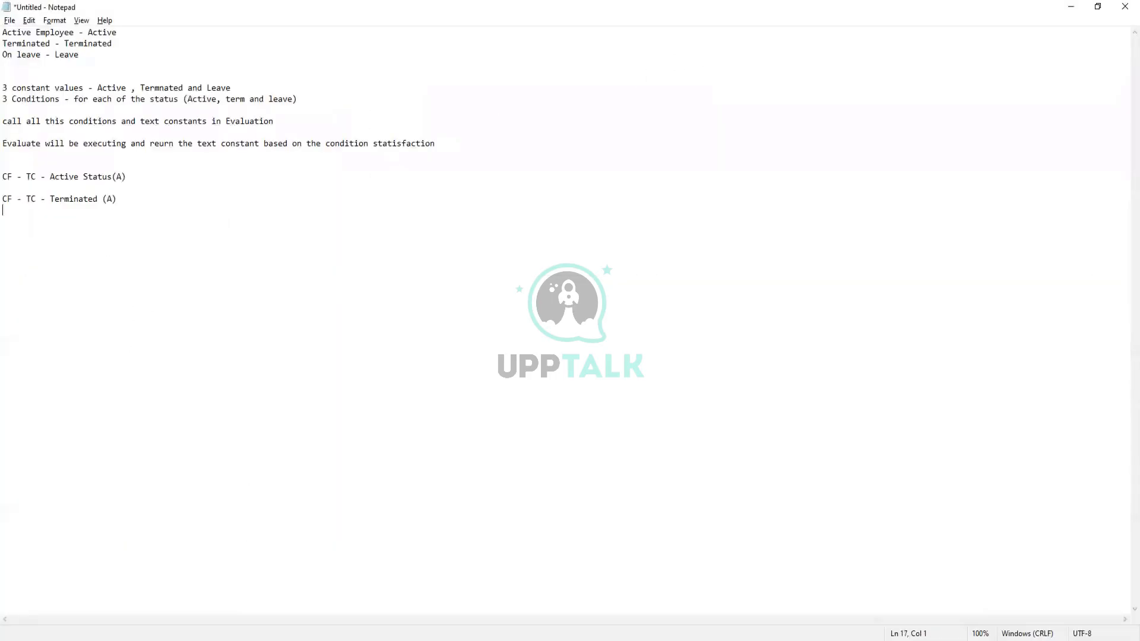
key(ctrl+v)
Review the text constant field names in the notes and the planned conditions for each worker status.
key(shift+Home)
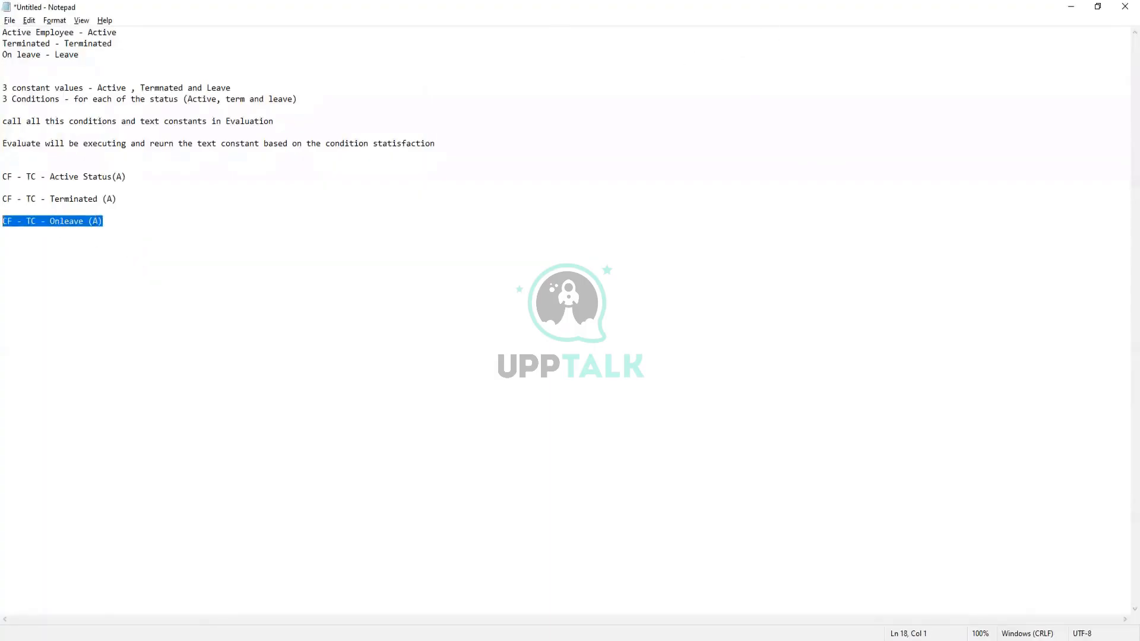
key(shift+Up)
key(shift+Up)
key(shift+Up)
key(shift+Up)
key(shift+Up)
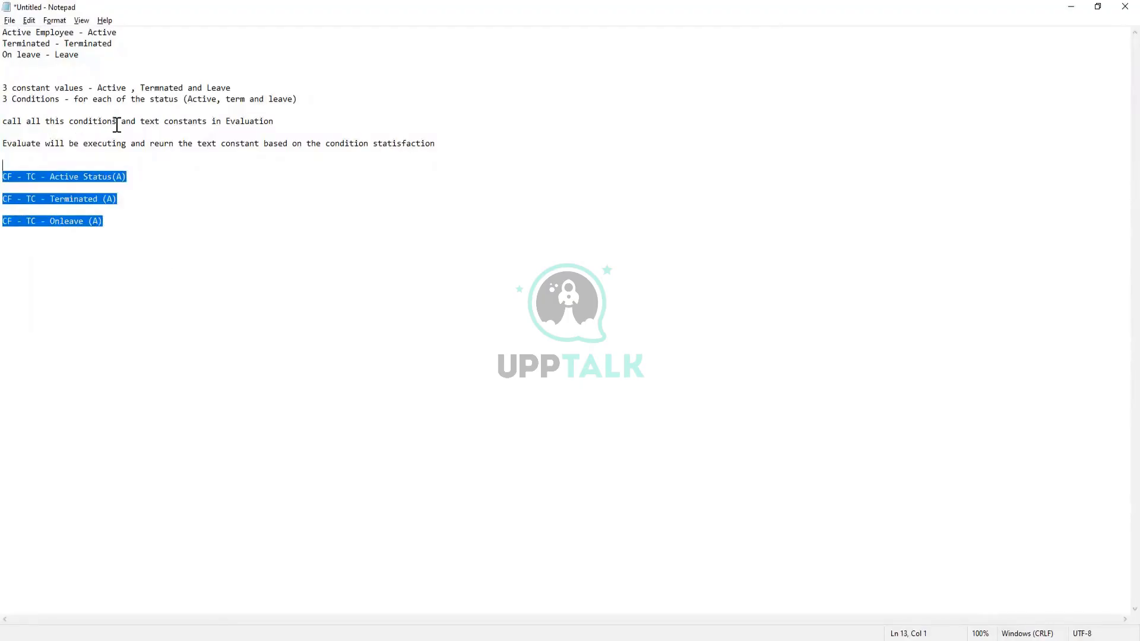
click(177, 201)
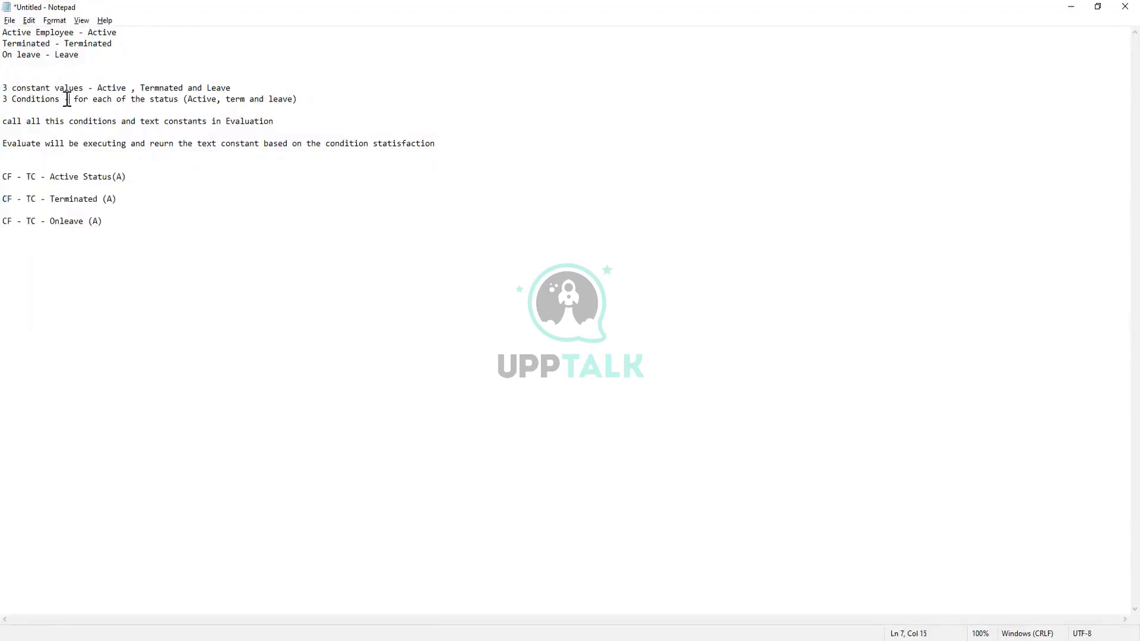
drag(68, 100, 3, 99)
click(129, 220)
Switch back to Workday and start another calculated field named "CF - TF - Active Status(A)".
click(331, 640)
click(103, 220)
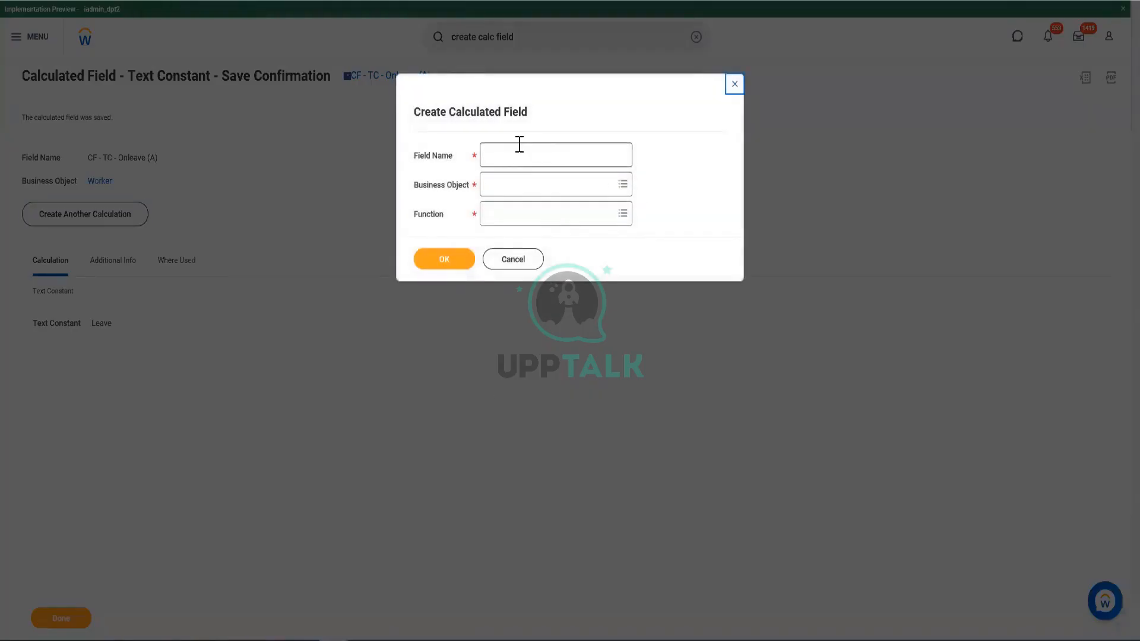
click(517, 158)
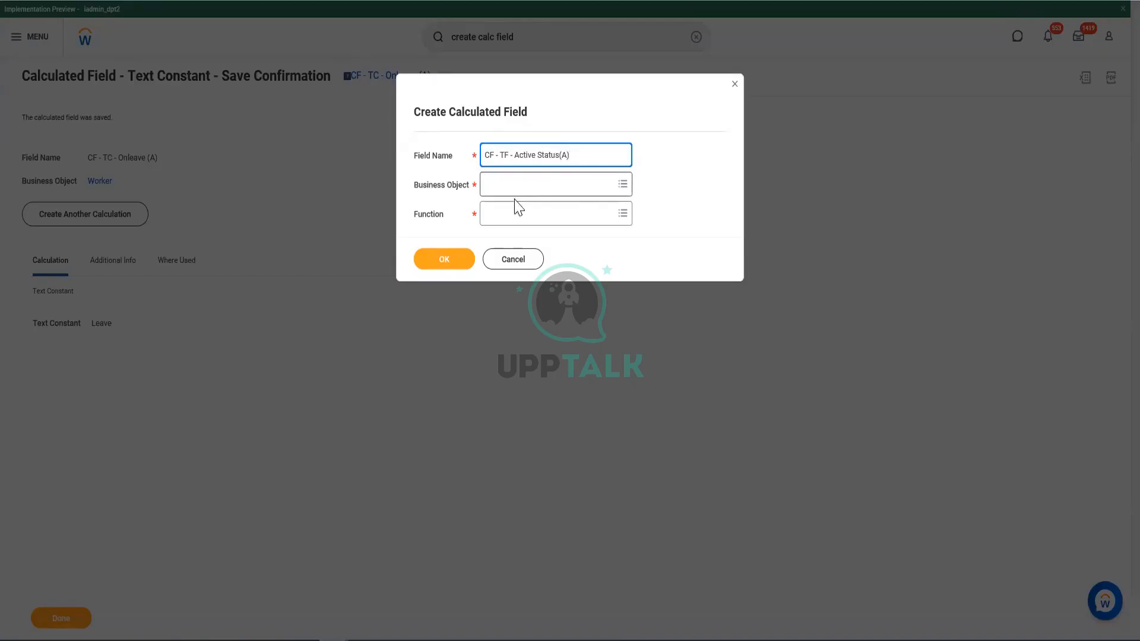
Set the business object to Worker and the function to True/False Condition, and confirm the calculated field setup.
click(515, 175)
text(Worker)
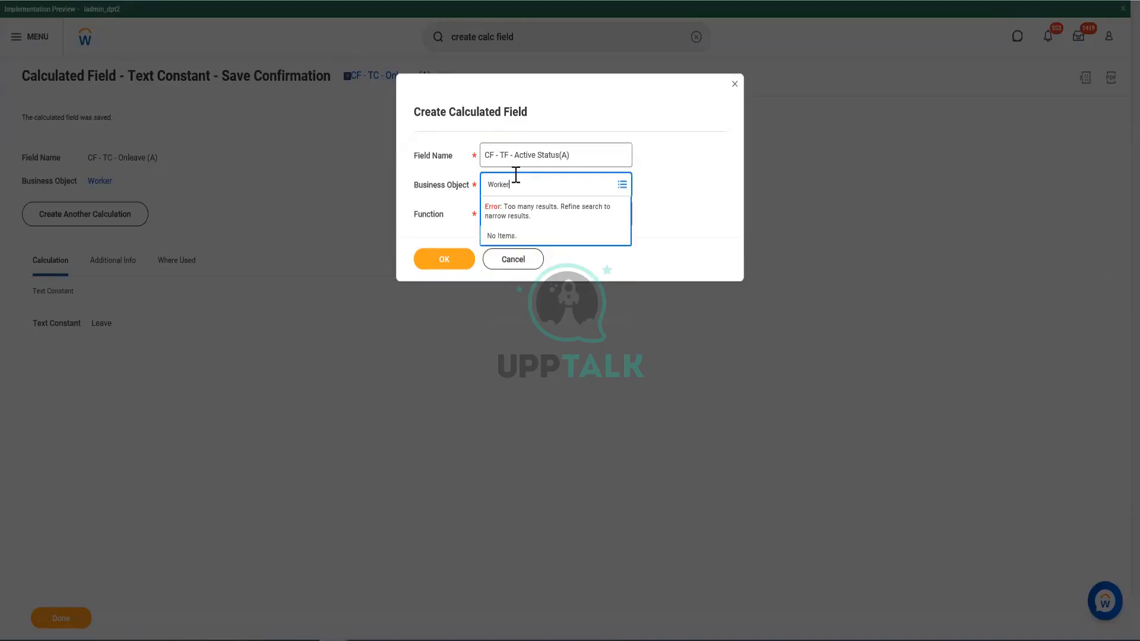
key(Return)
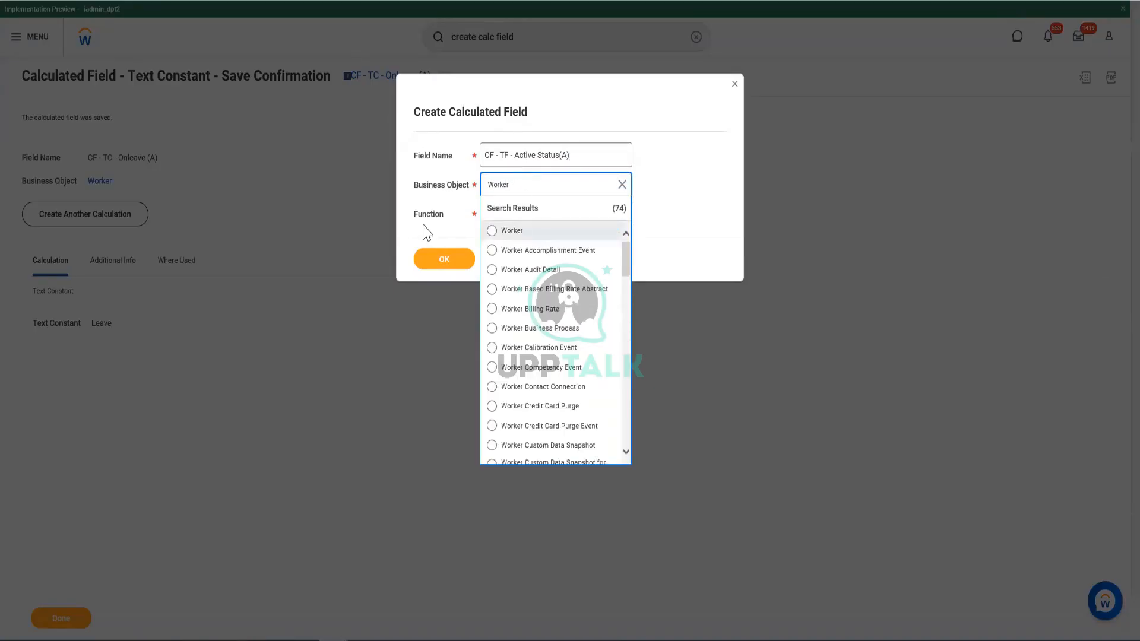
click(492, 231)
click(493, 215)
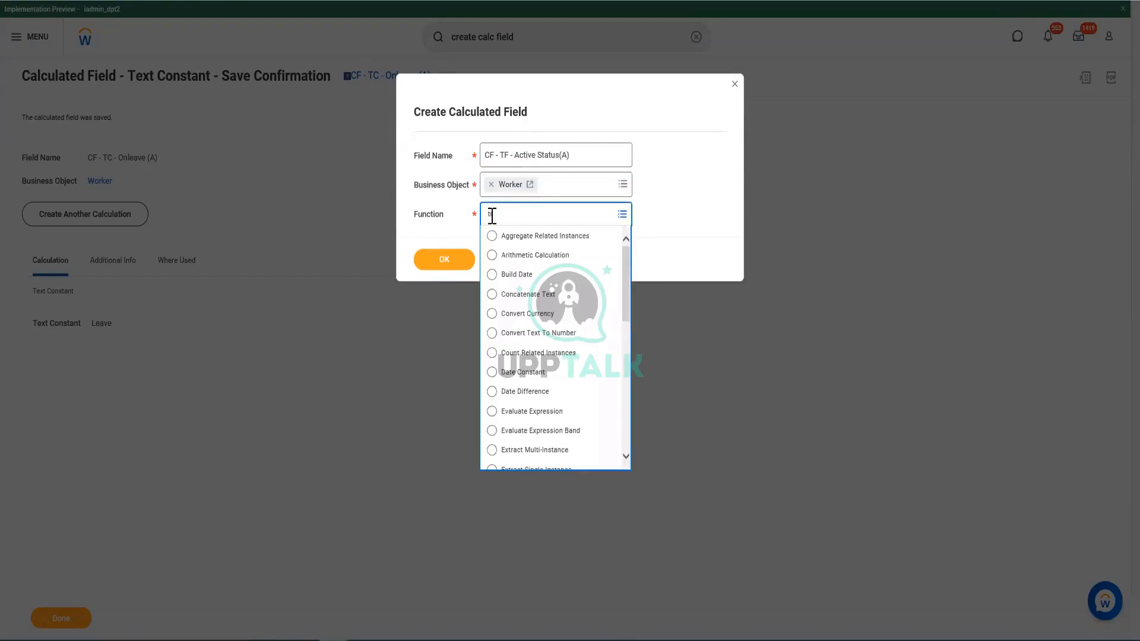
text(true)
key(Return)
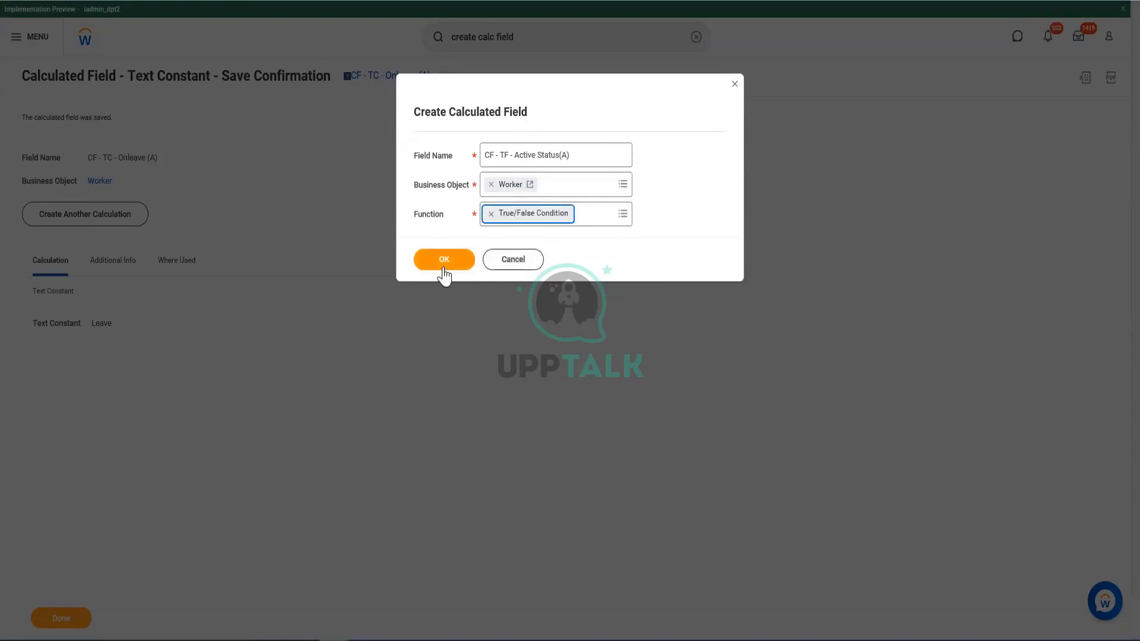
click(444, 262)
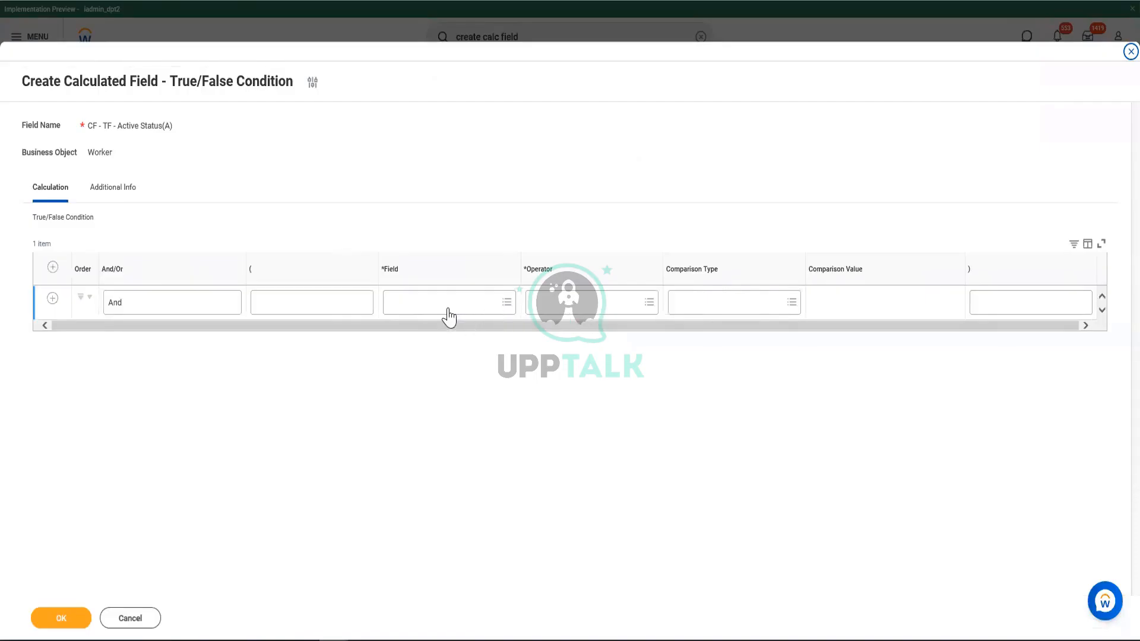
Search the first condition's field choices for "is employee", browse the matches and check the details of JD_CF_IS Active.
click(449, 308)
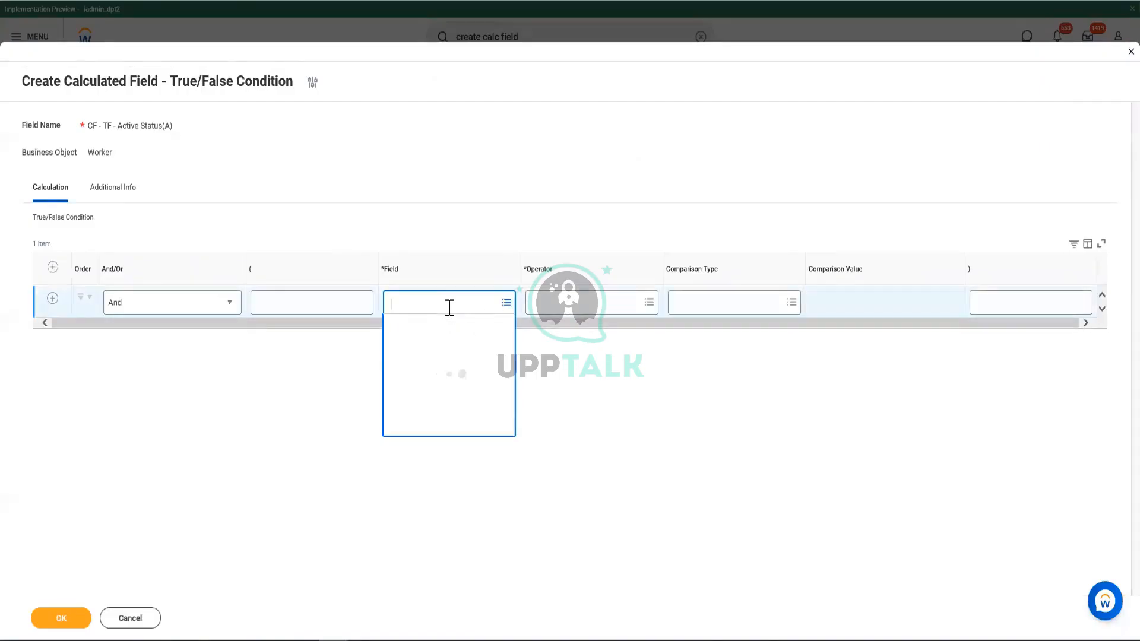
text(is employee)
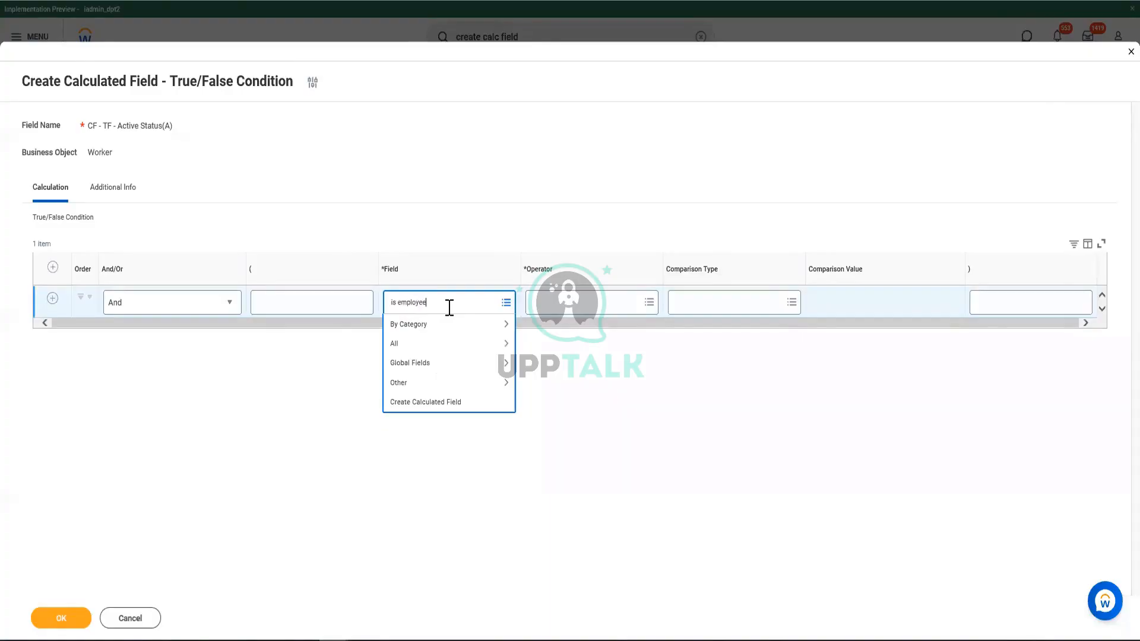
key(Return)
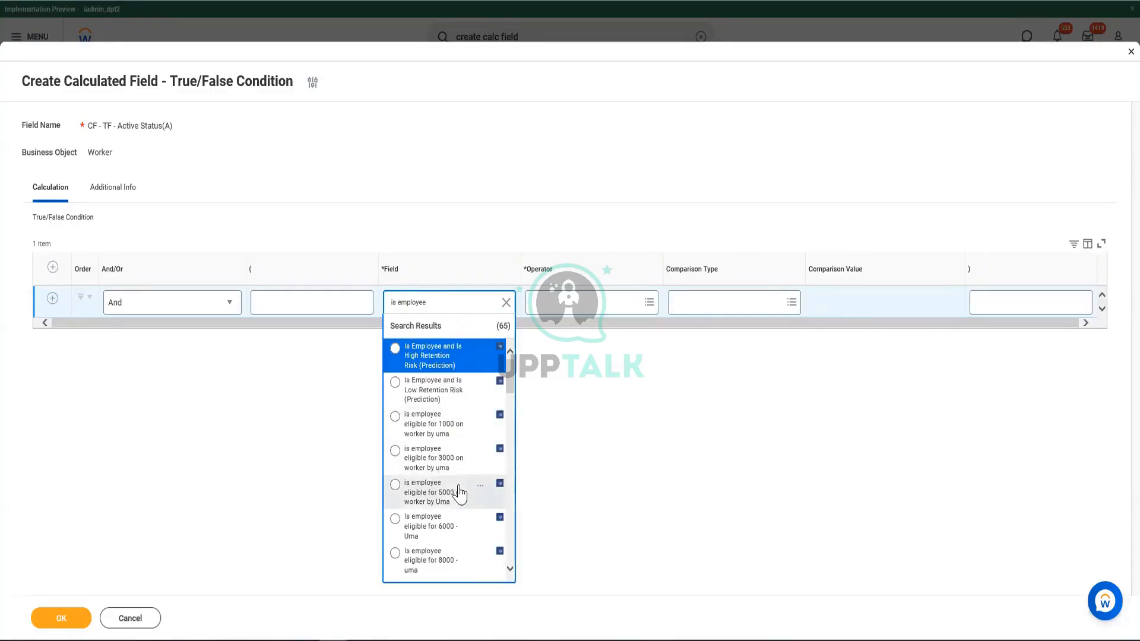
scroll(459, 486, down, 3)
scroll(461, 489, down, 5)
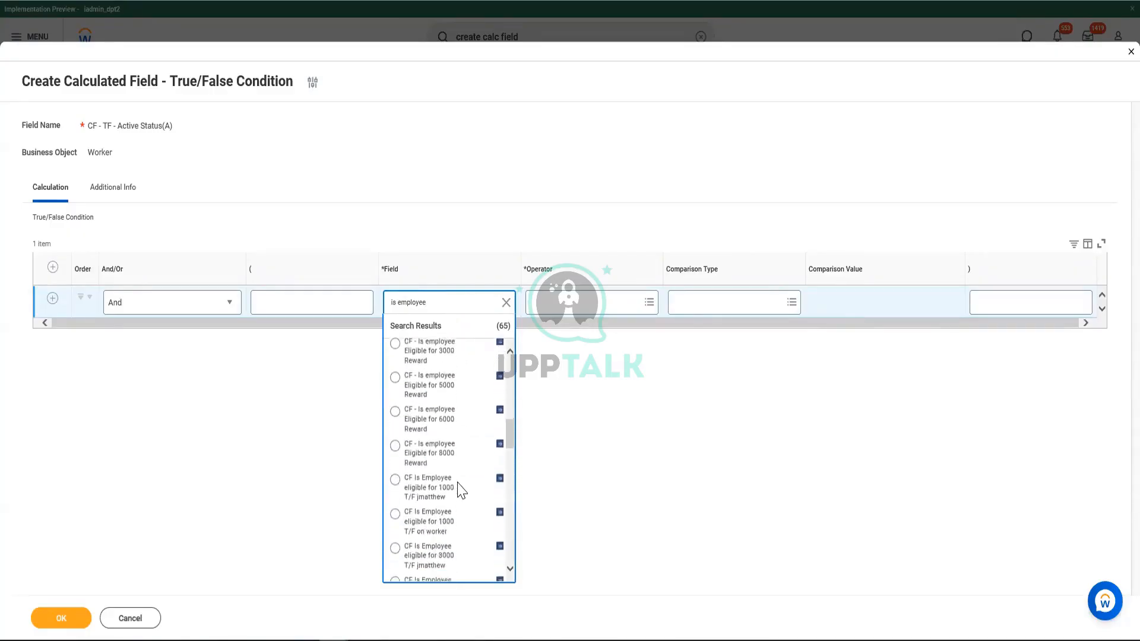
drag(509, 451, 512, 572)
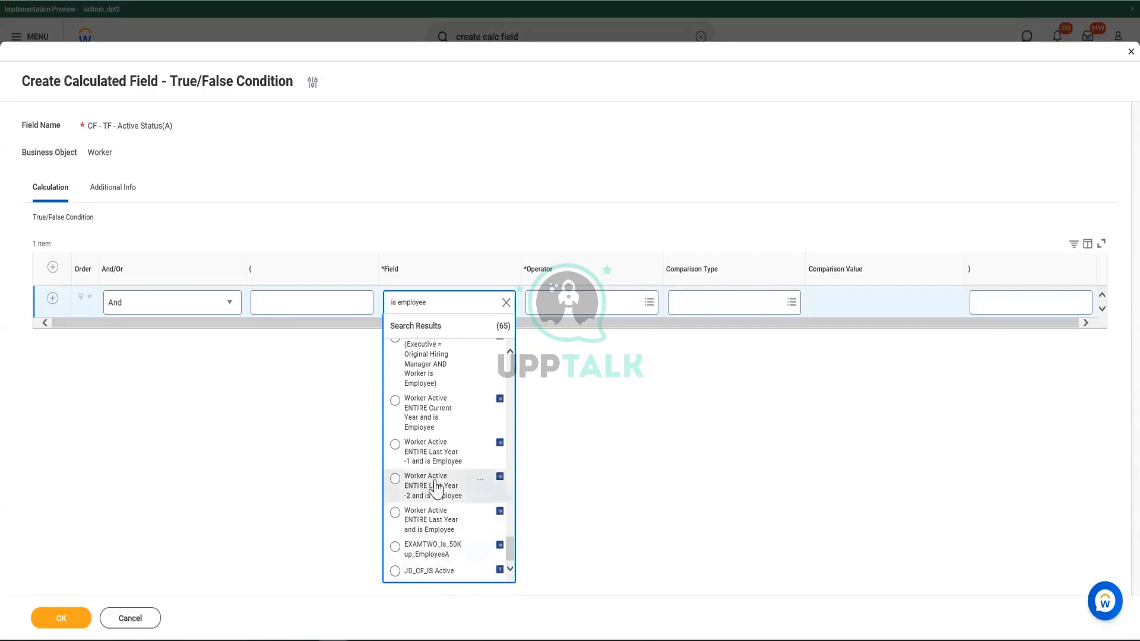
scroll(440, 498, up, 20)
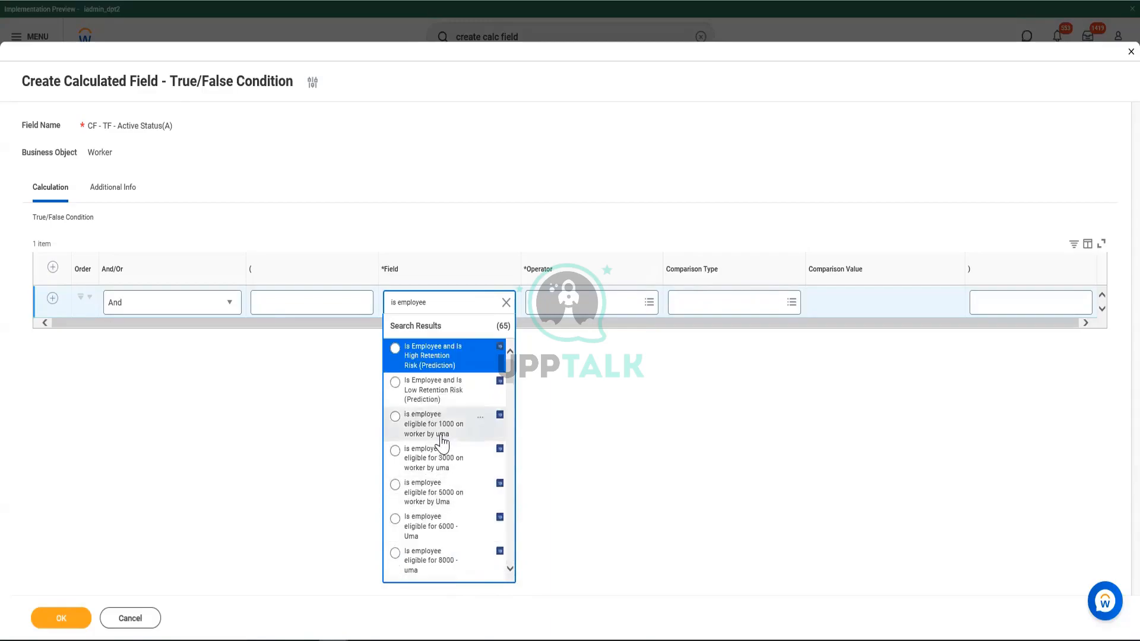
drag(509, 383, 523, 576)
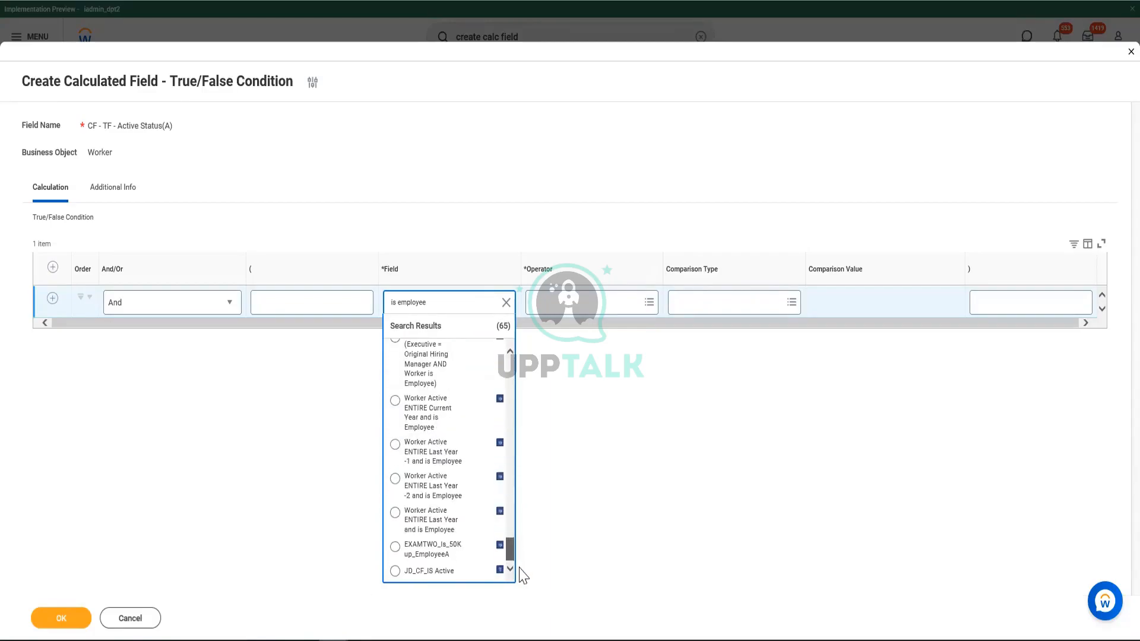
click(481, 572)
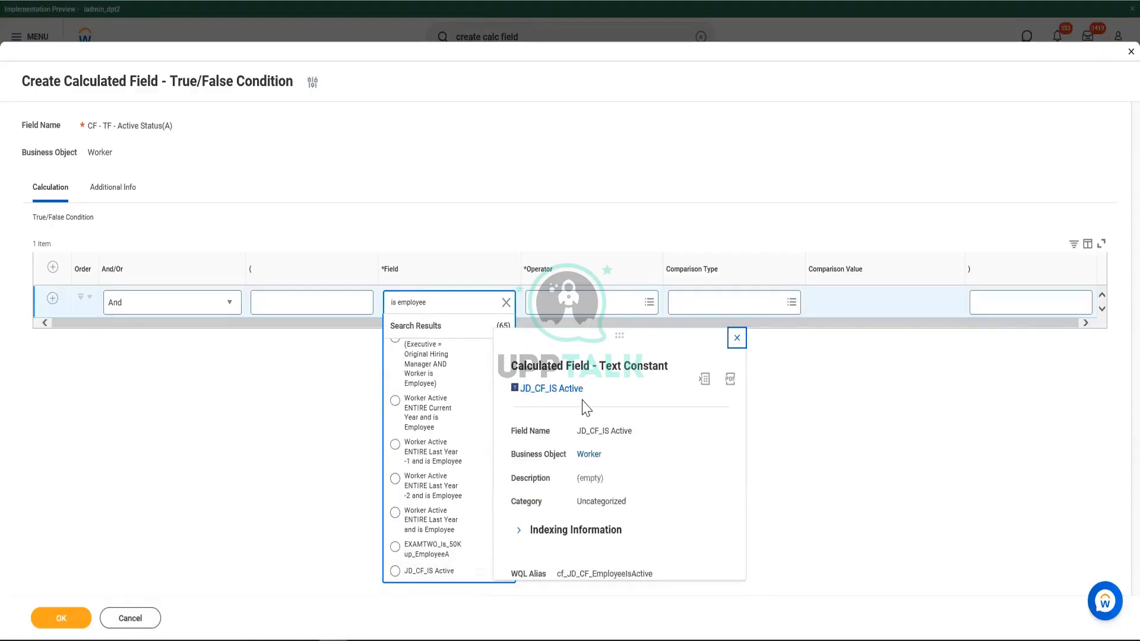
Replace the field search with "worker type" and choose Worker Type as the first condition's field.
click(439, 302)
double_click(439, 301)
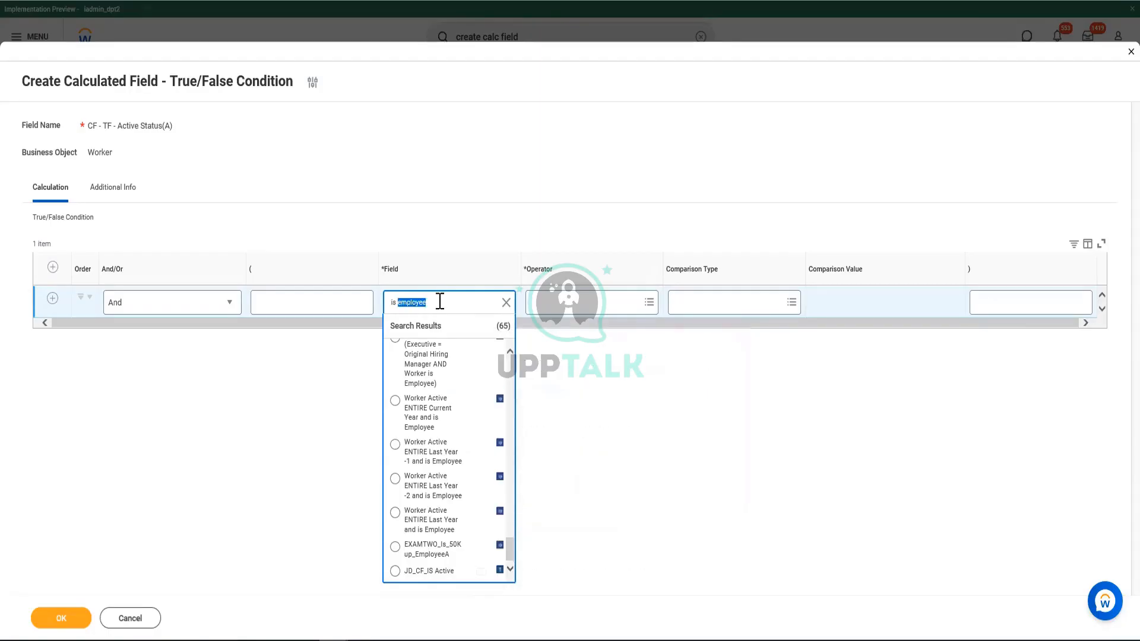
triple_click(440, 302)
click(692, 386)
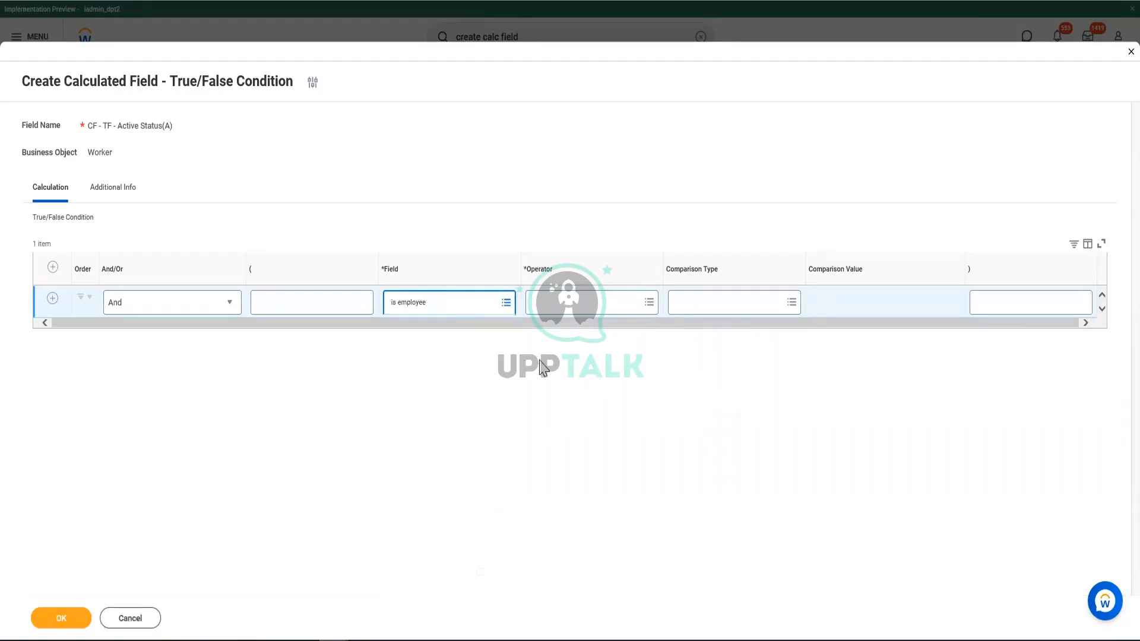
double_click(472, 311)
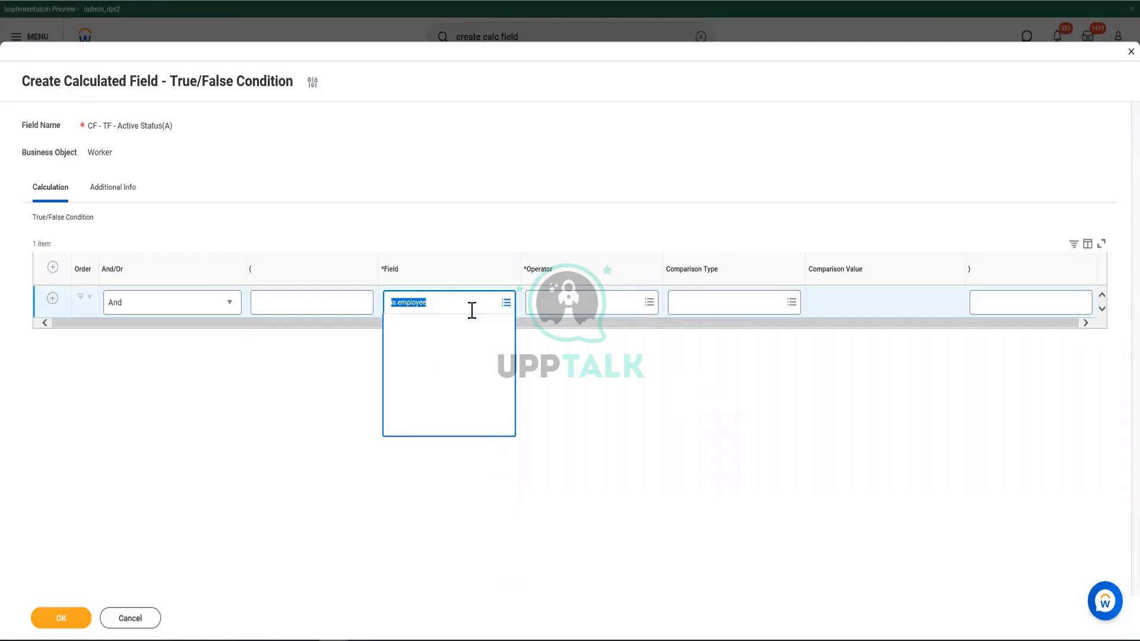
key(BackSpace)
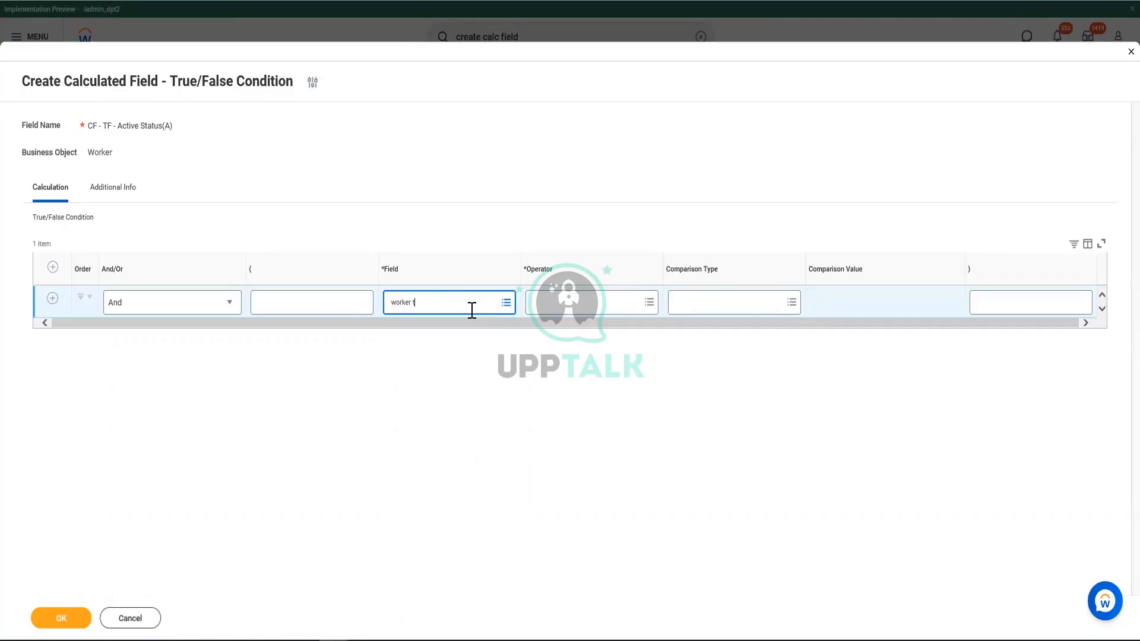
text(worker type)
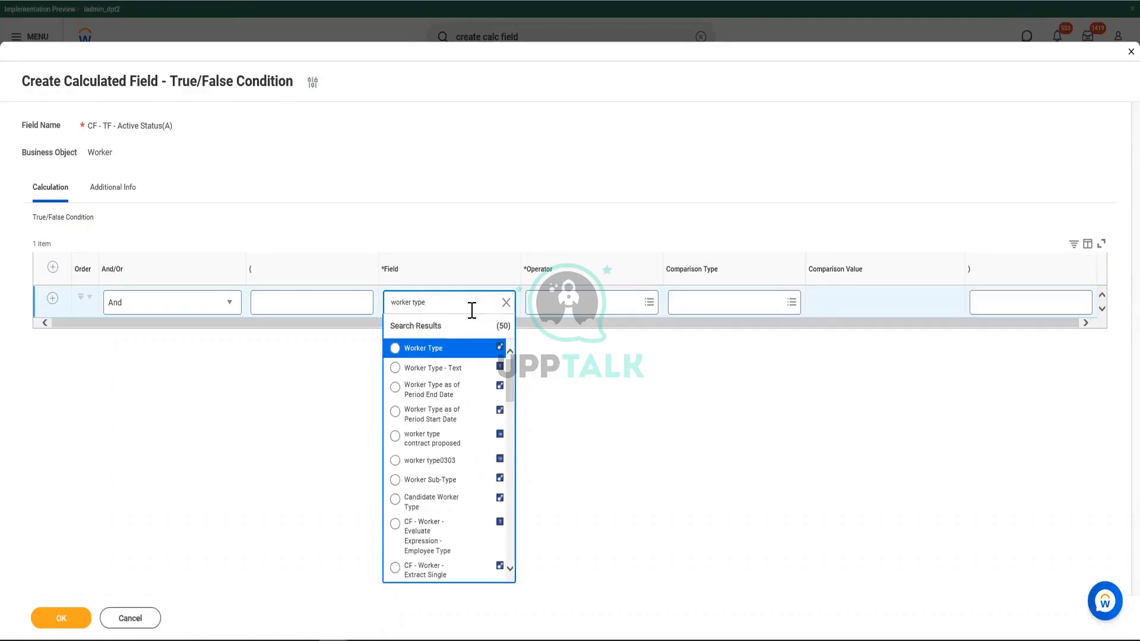
click(436, 351)
Set the Worker Type condition's operator to "in the selection list" with Employee as the comparison value.
click(534, 304)
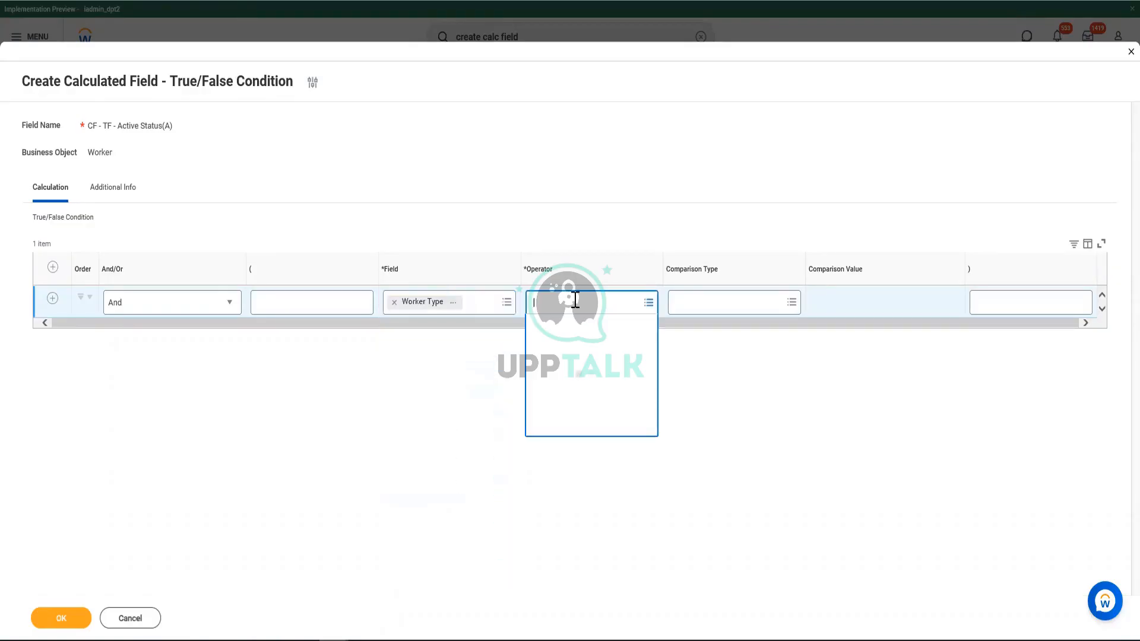
click(581, 336)
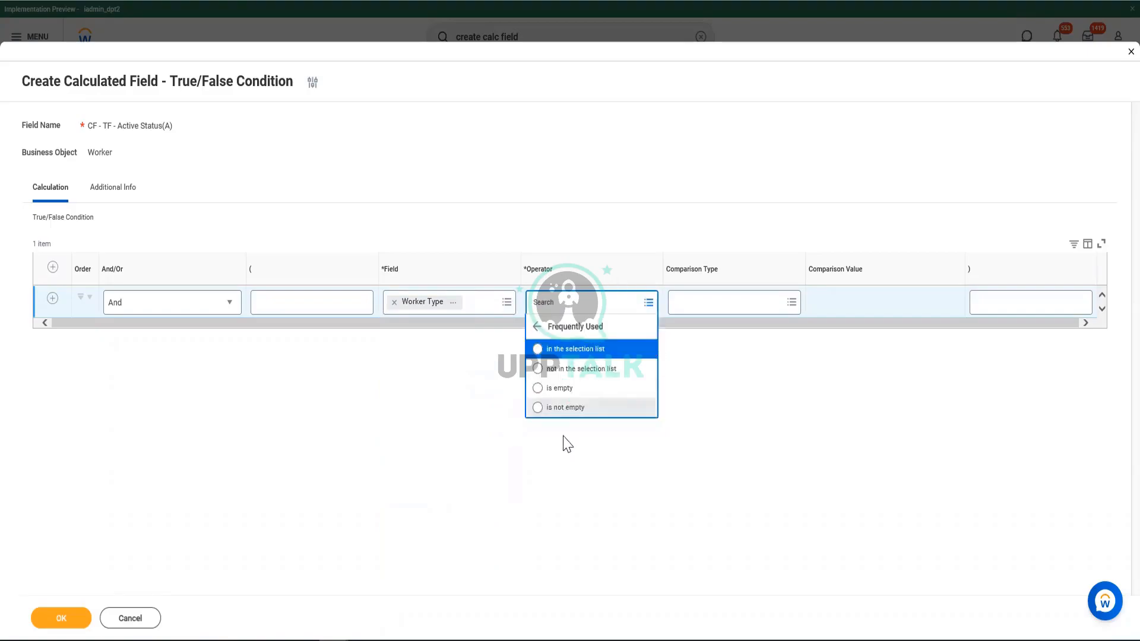
click(600, 353)
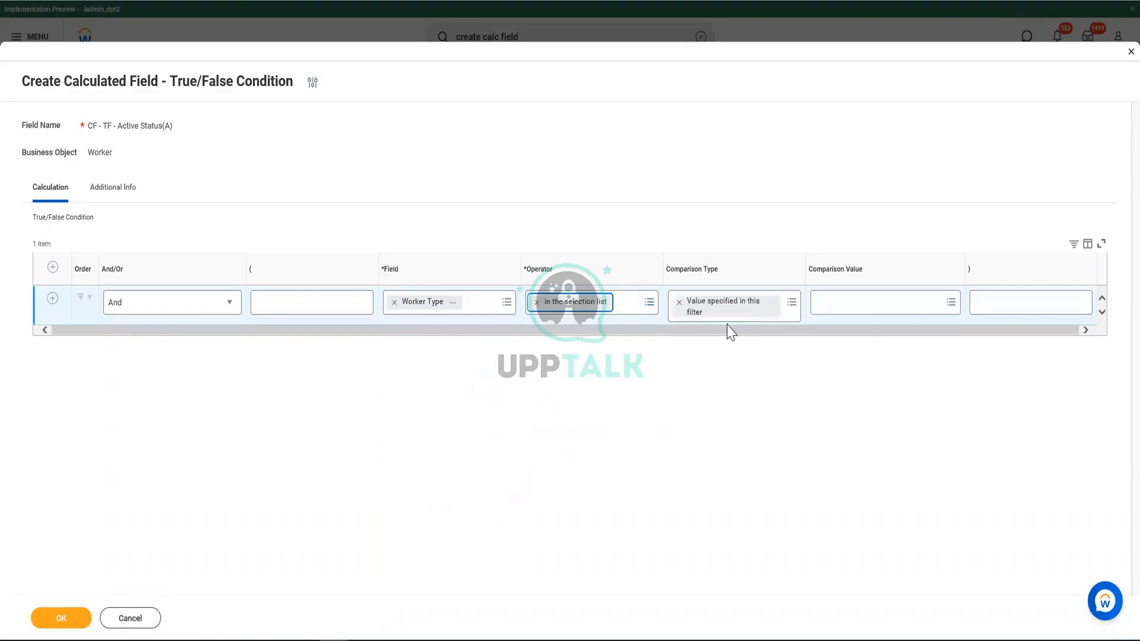
click(871, 300)
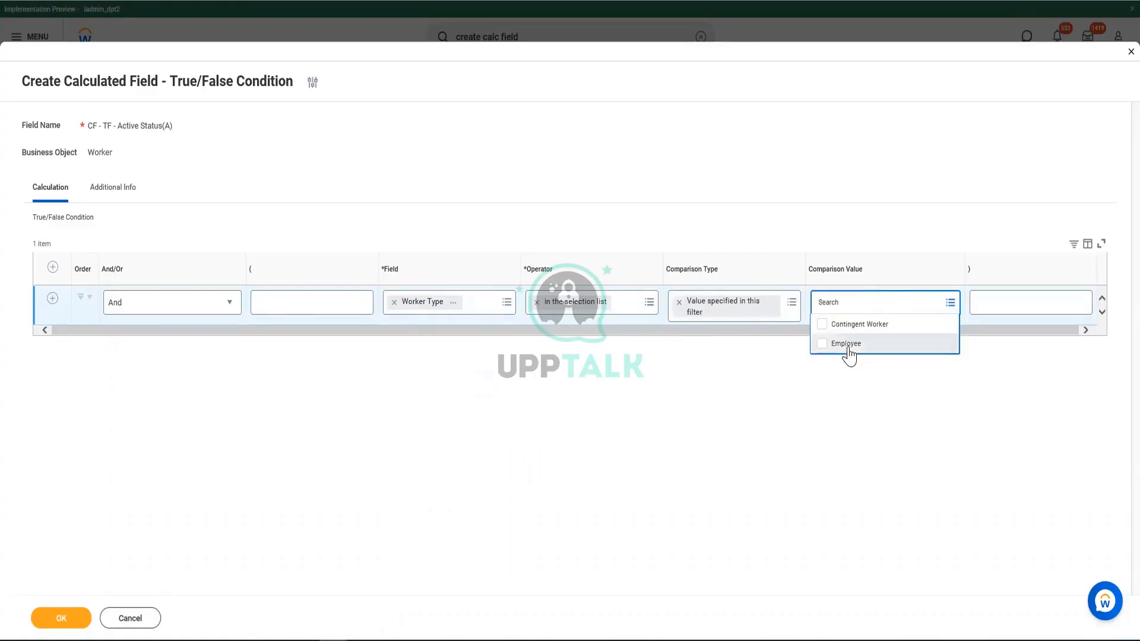
click(847, 345)
click(745, 438)
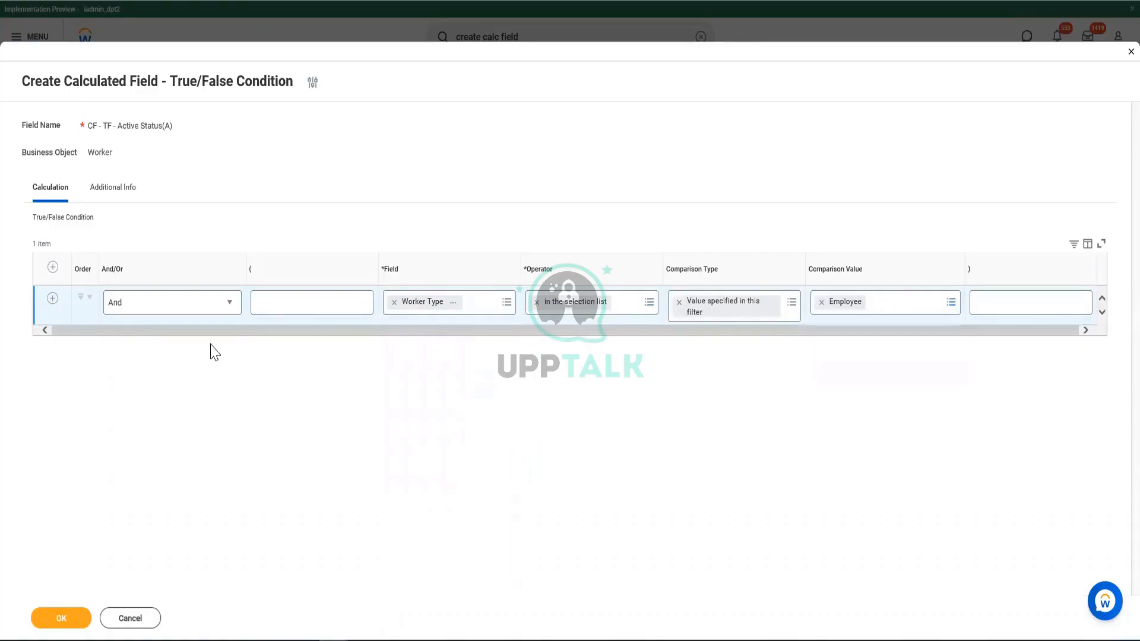
Add a second And condition and choose the Workday-delivered Boolean field Active Status, checking the matching fields' details.
click(52, 298)
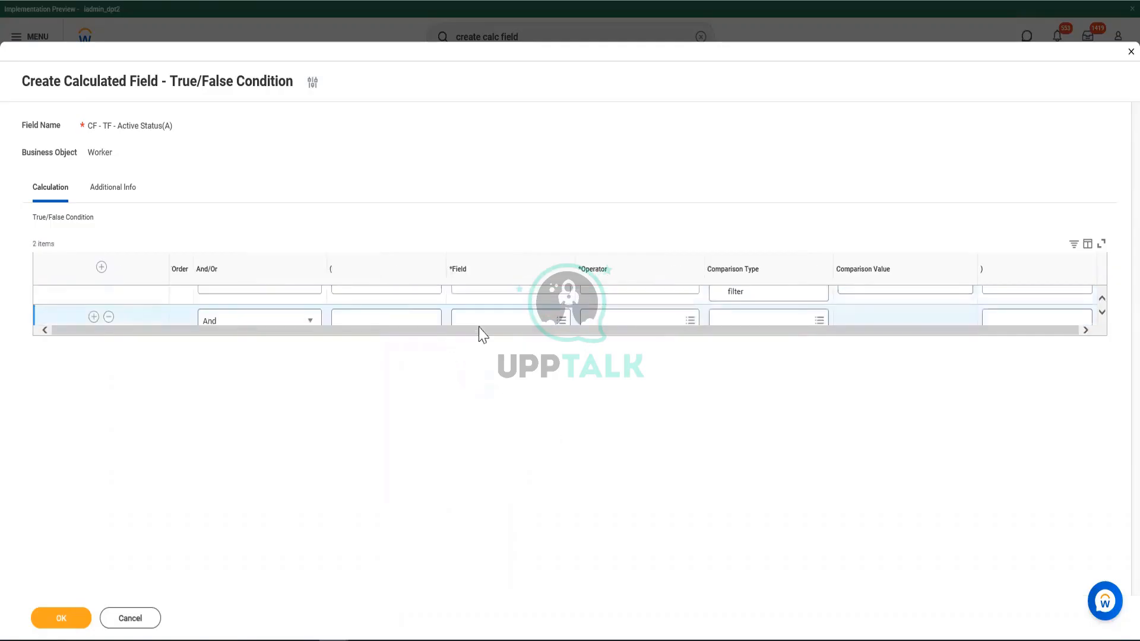
click(424, 344)
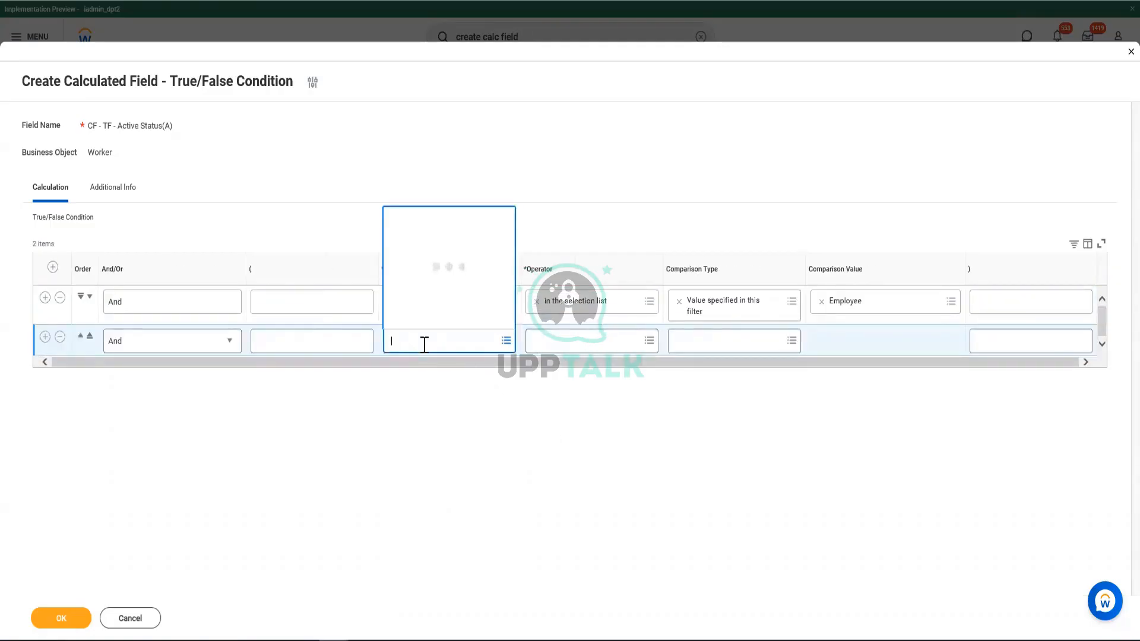
text(ap)
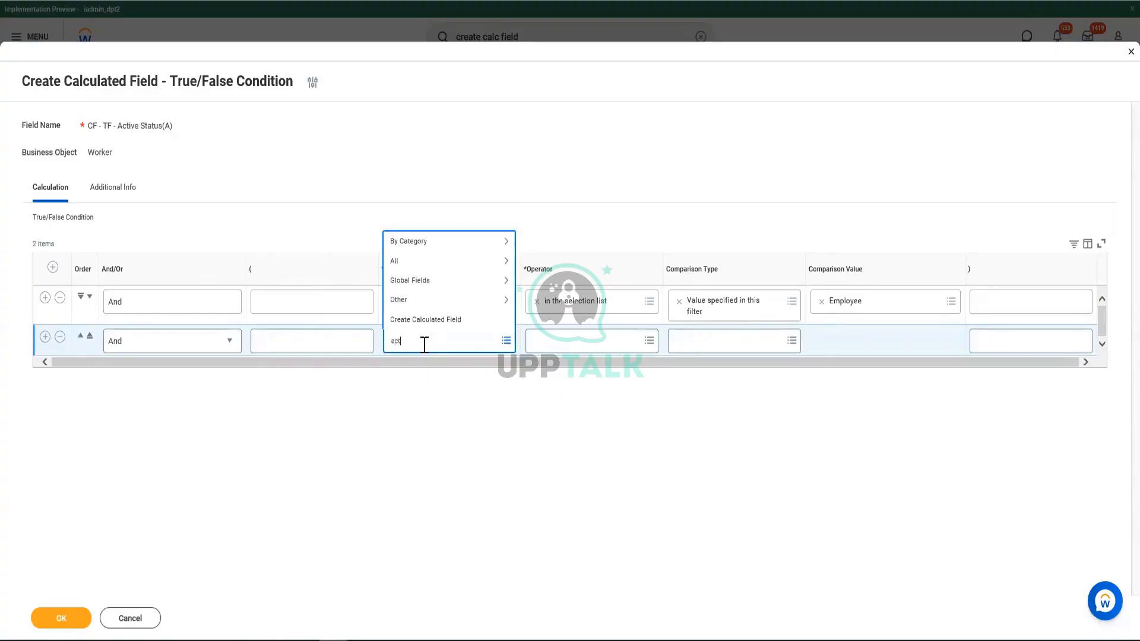
text(tive status)
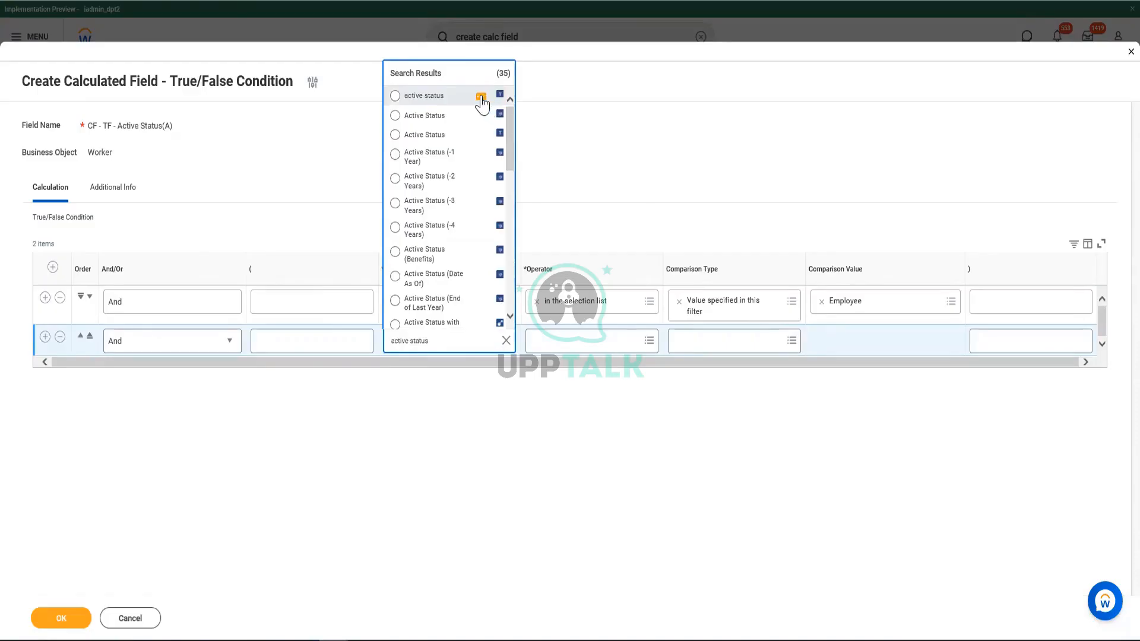
mouse_move(481, 101)
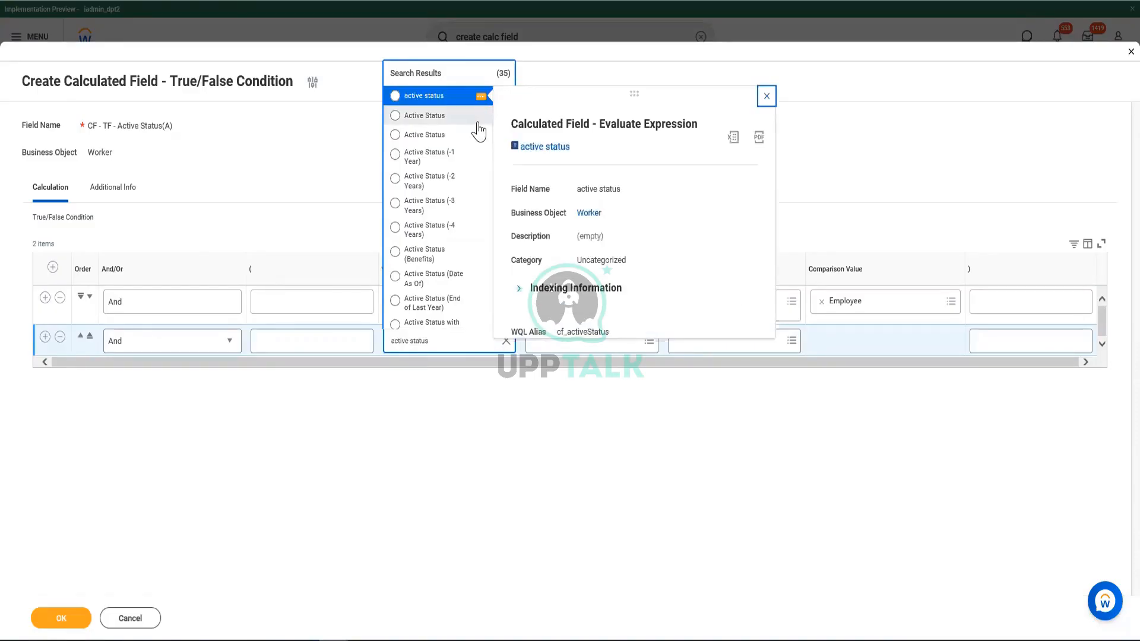
mouse_move(480, 123)
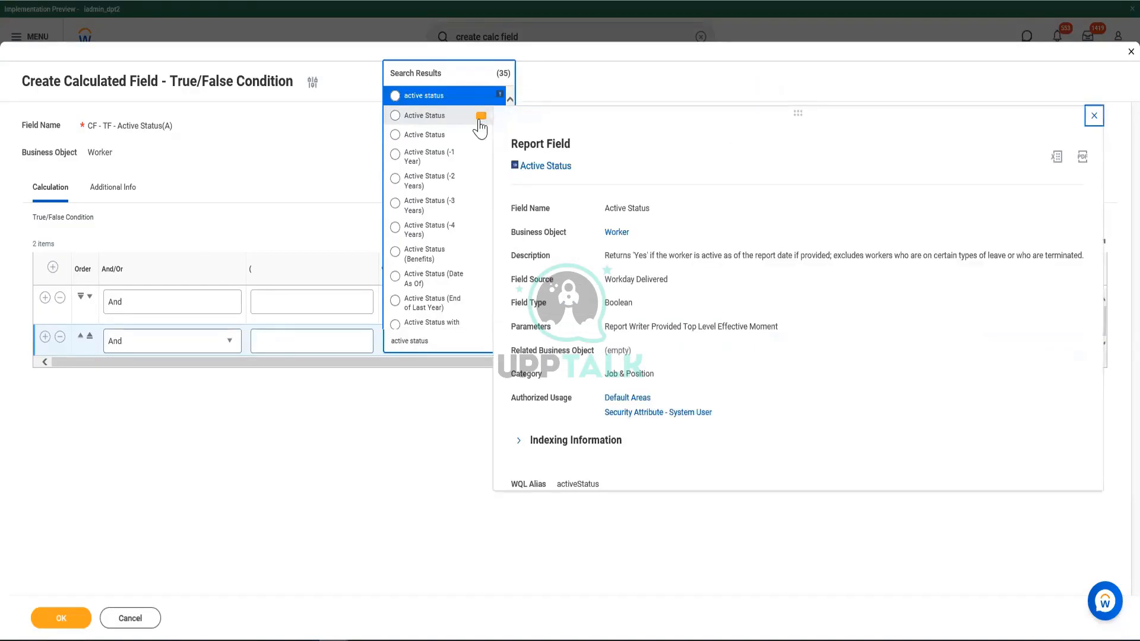
click(453, 126)
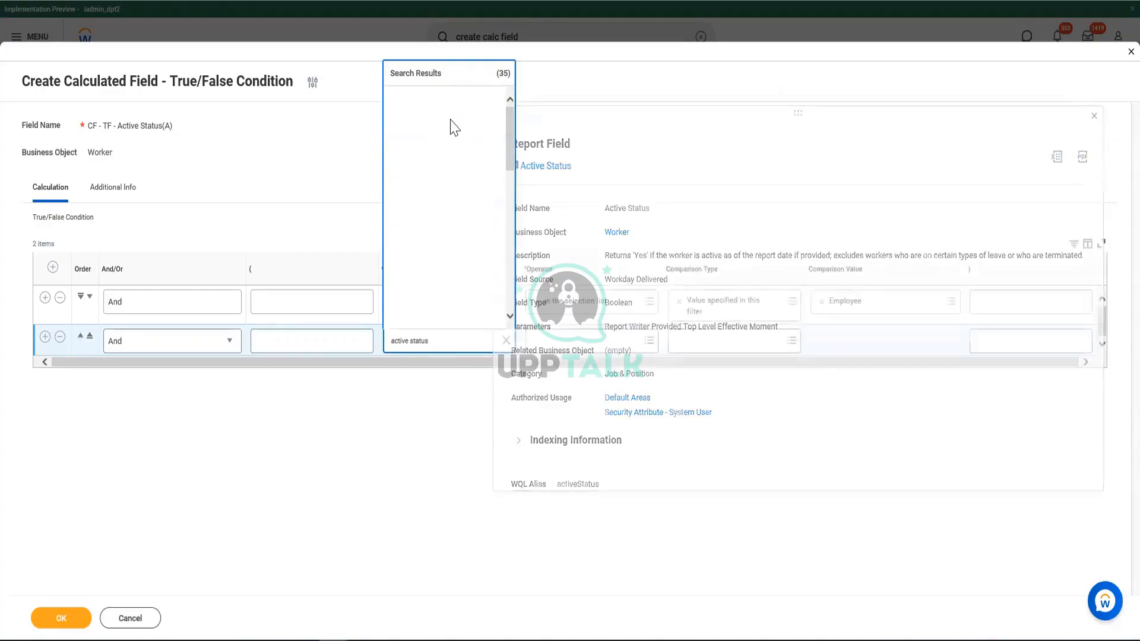
Set the Active Status condition's operator to "equal to" and its comparison value to true.
click(580, 334)
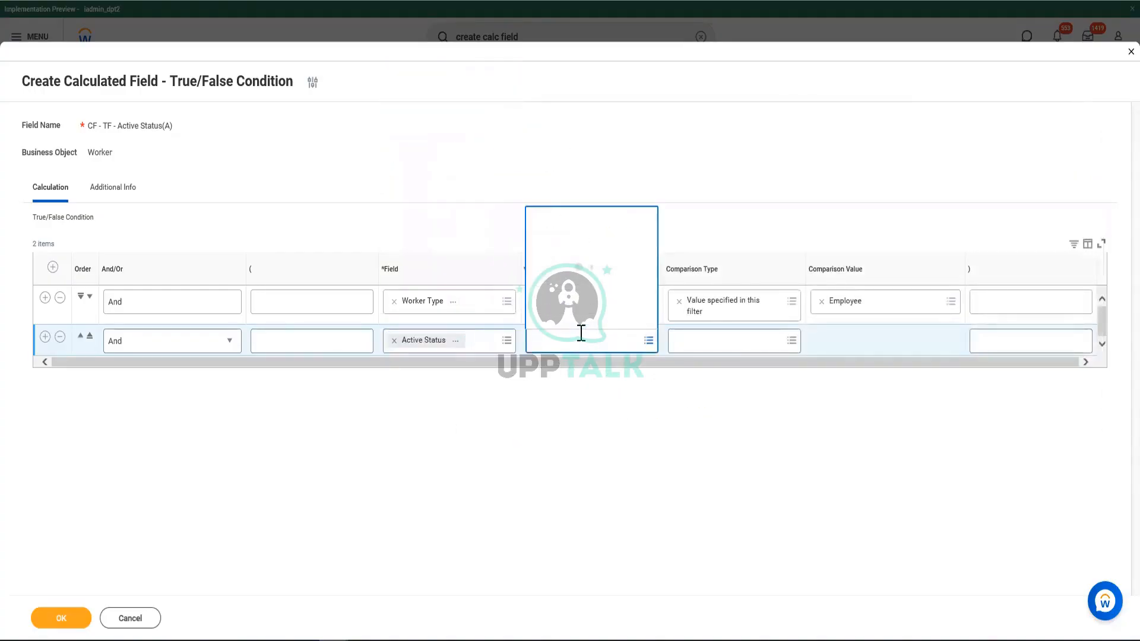
text(ea)
key(Return)
click(546, 299)
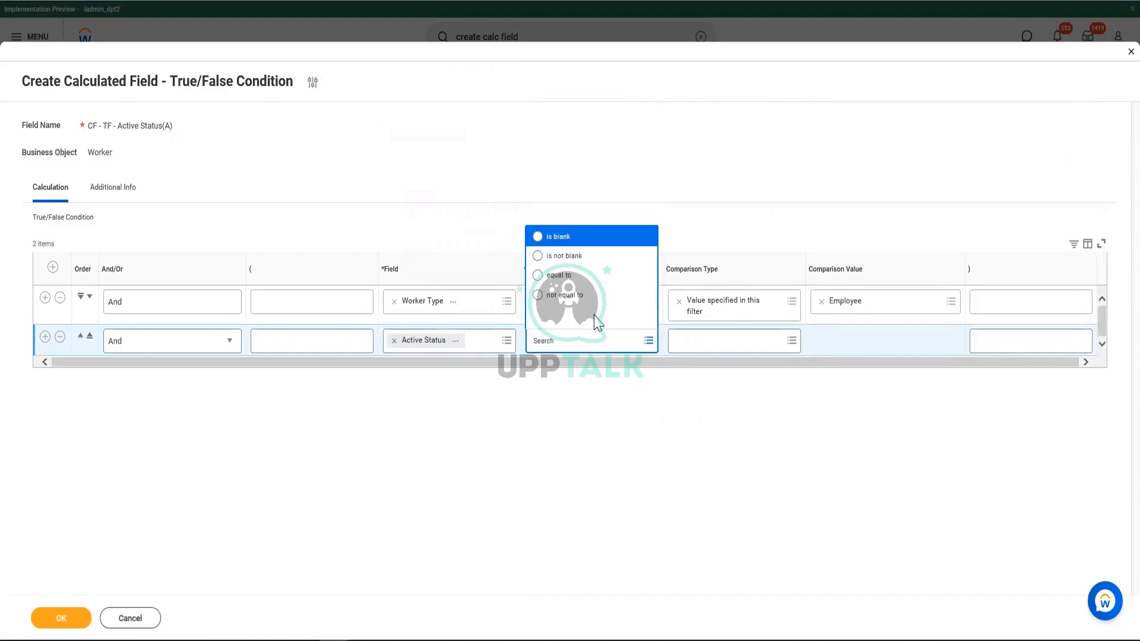
click(546, 258)
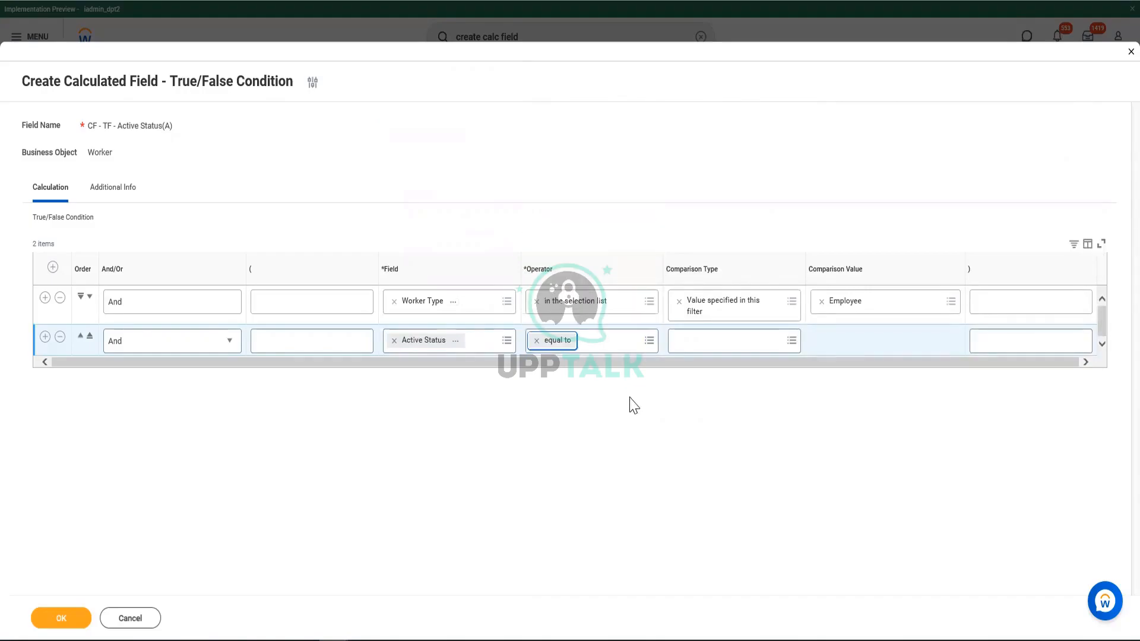
click(819, 341)
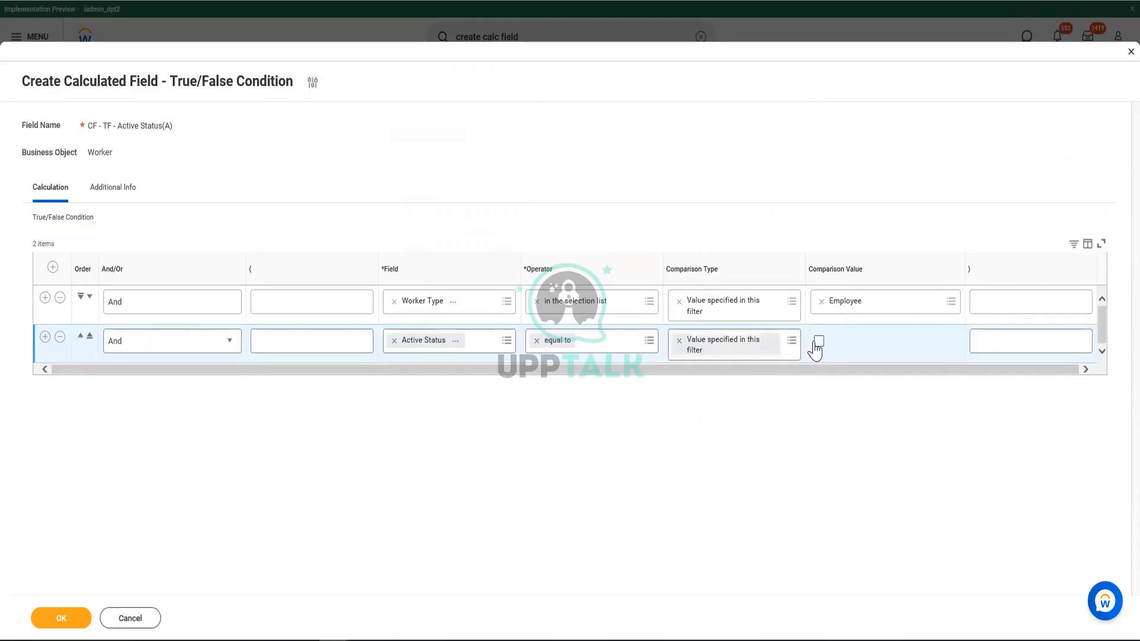
Enclose the Worker Type and Active Status conditions in one pair of parentheses and save the calculated field.
click(311, 309)
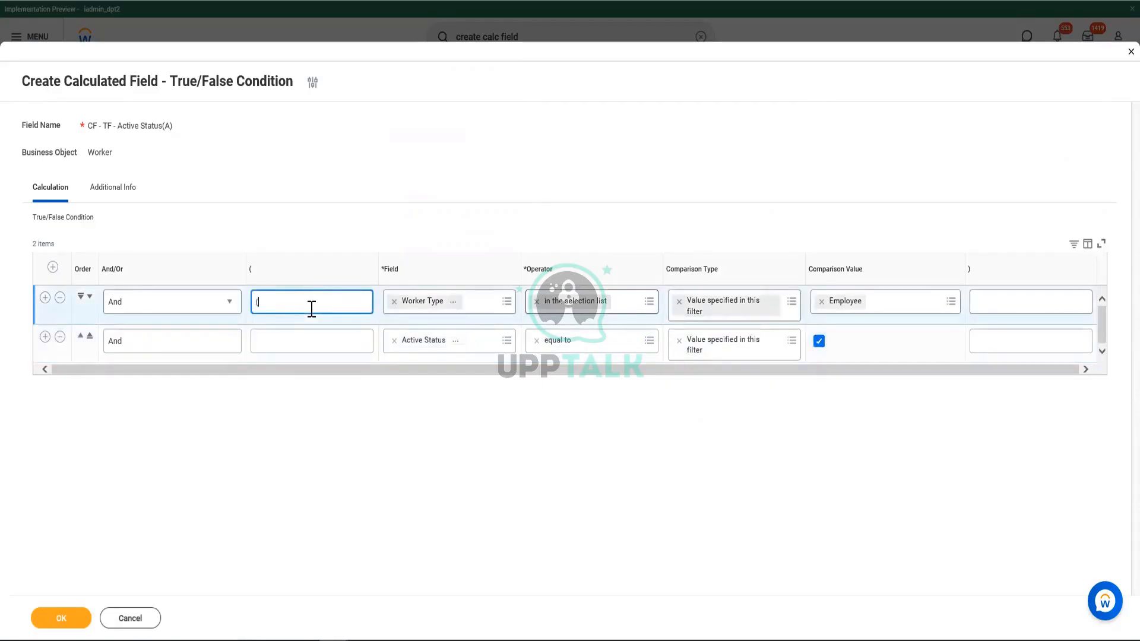
text(()
click(992, 341)
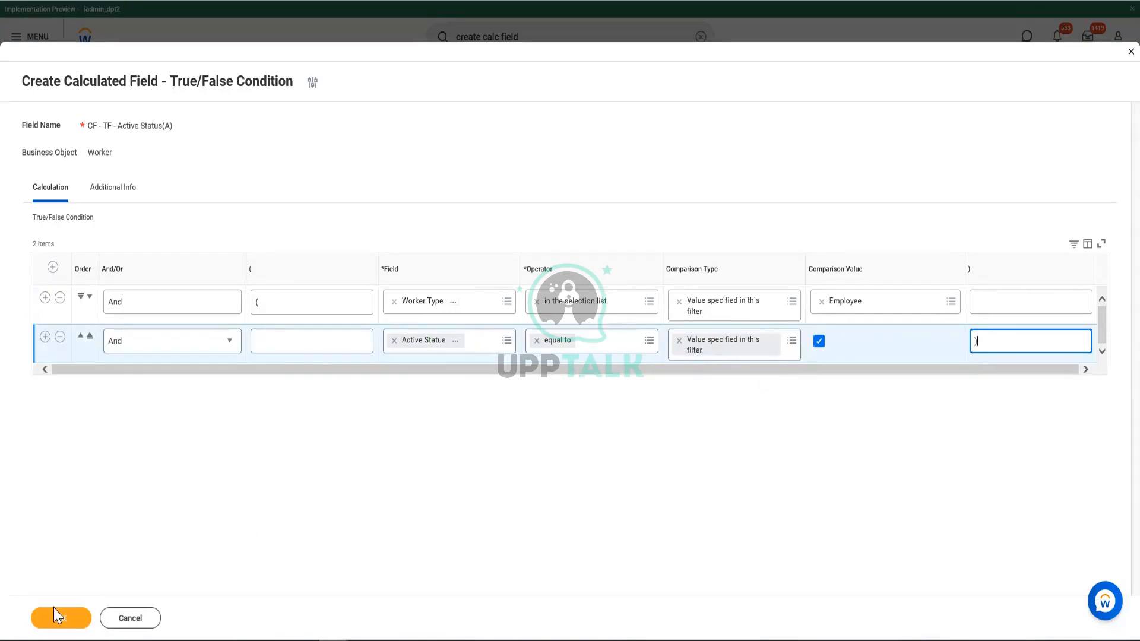
click(77, 619)
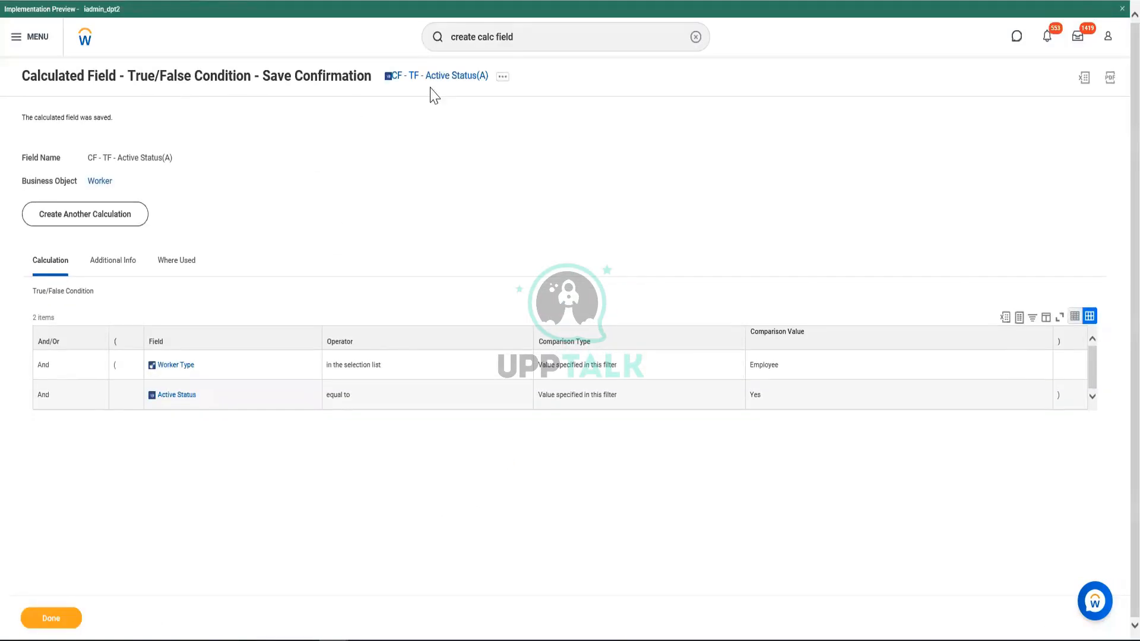
Copy the saved field's name, CF - TF - Active Status(A), and paste it below the text constants in the Notepad notes.
right_click(432, 80)
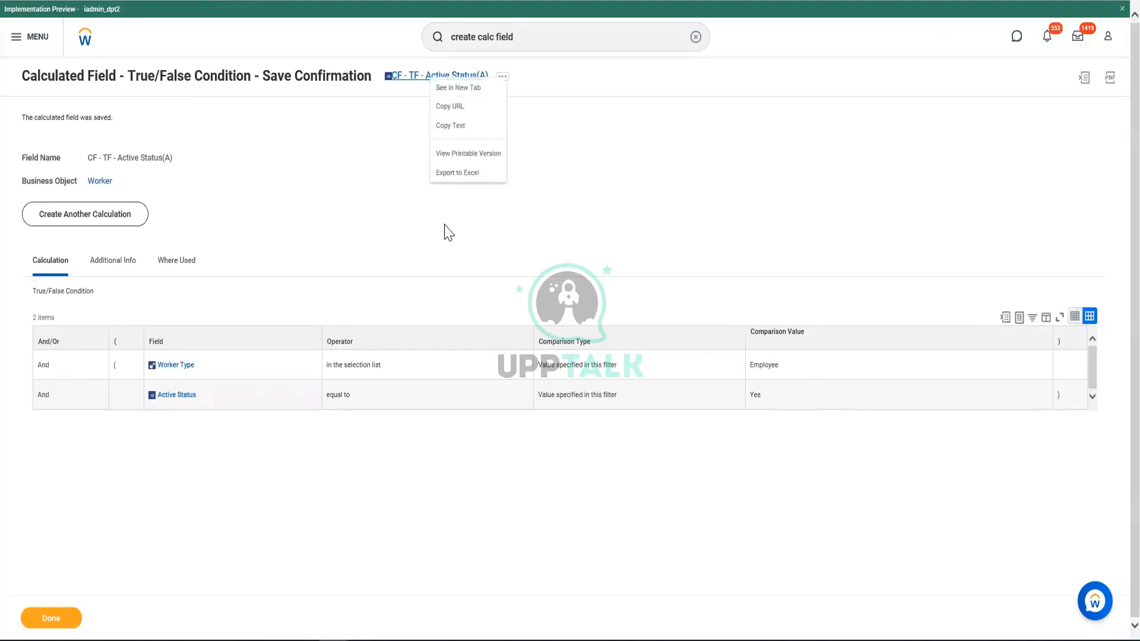
click(449, 132)
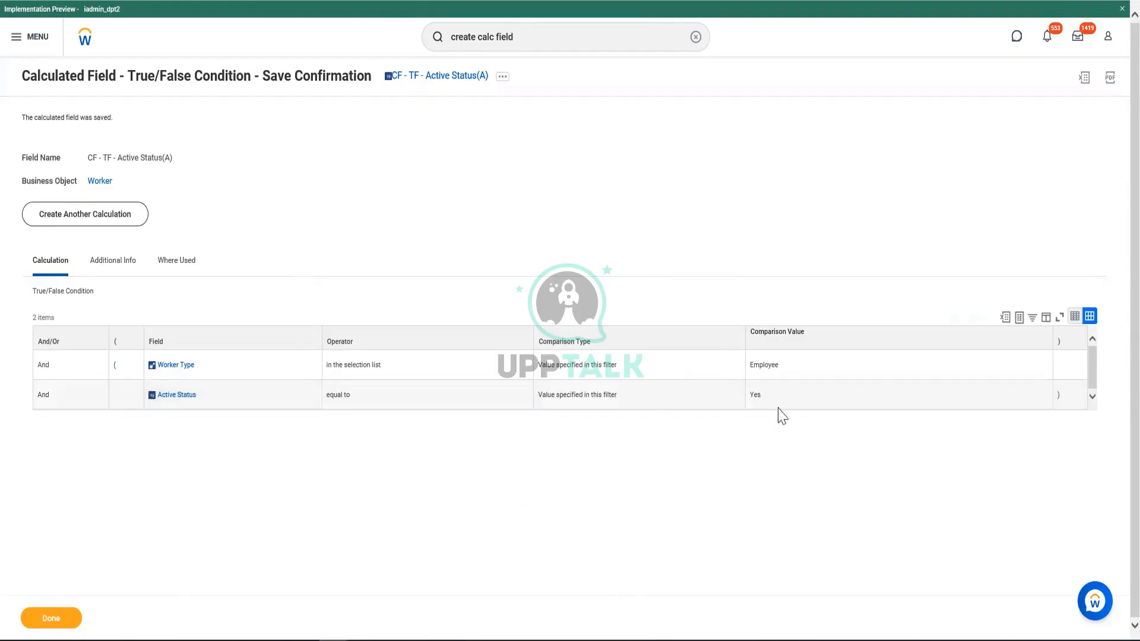
click(440, 87)
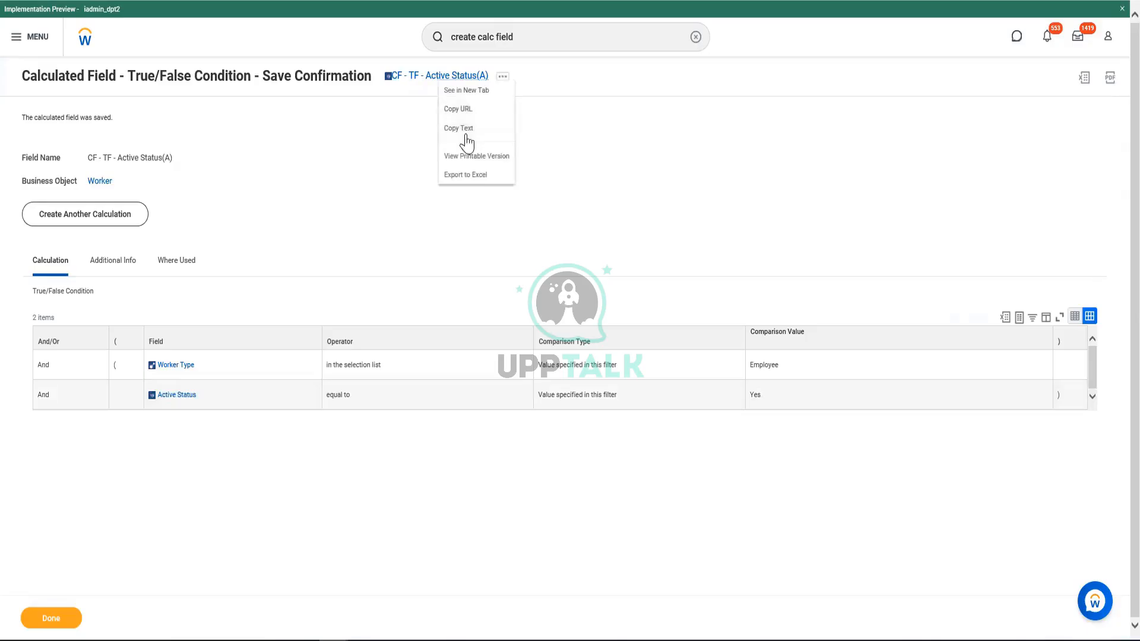
click(467, 129)
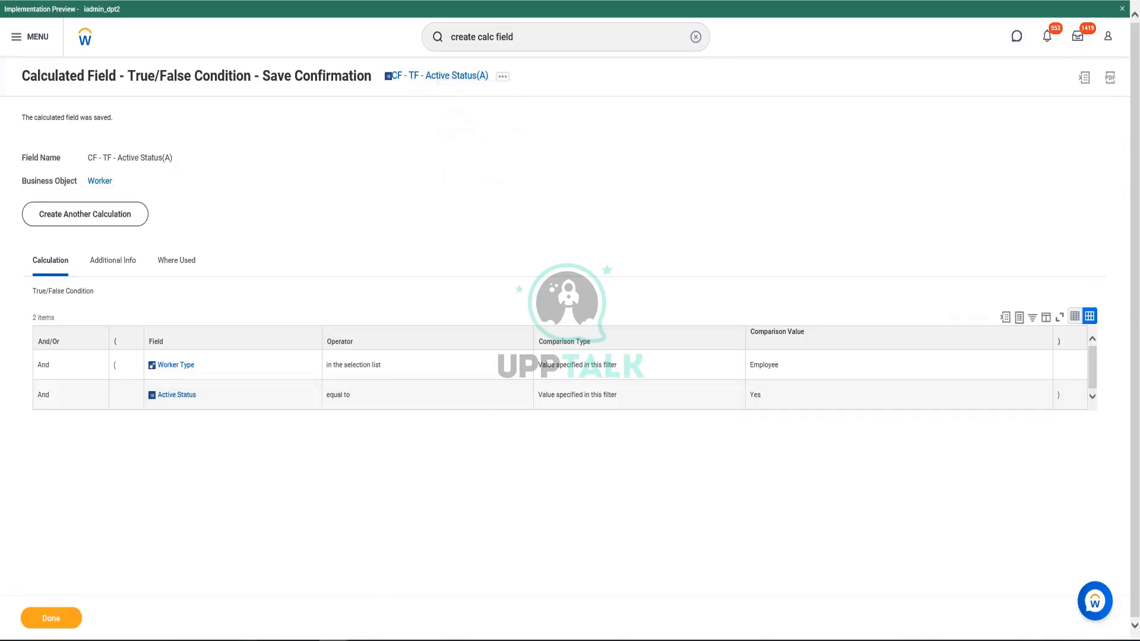
mouse_move(246, 638)
click(303, 603)
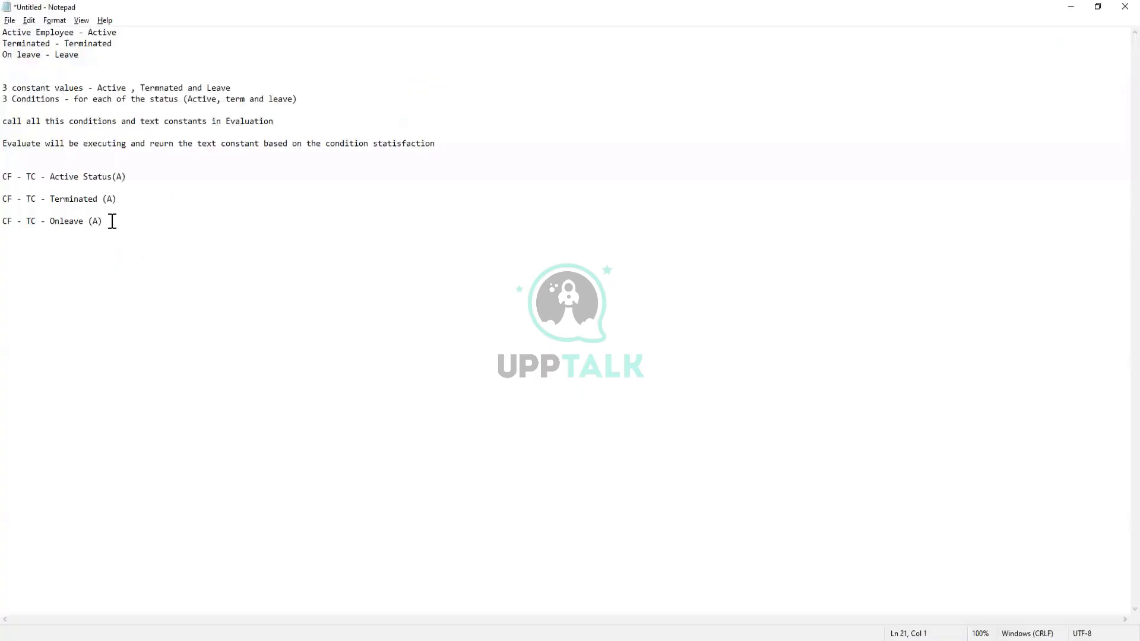
key(BackSpace)
key(ctrl+v)
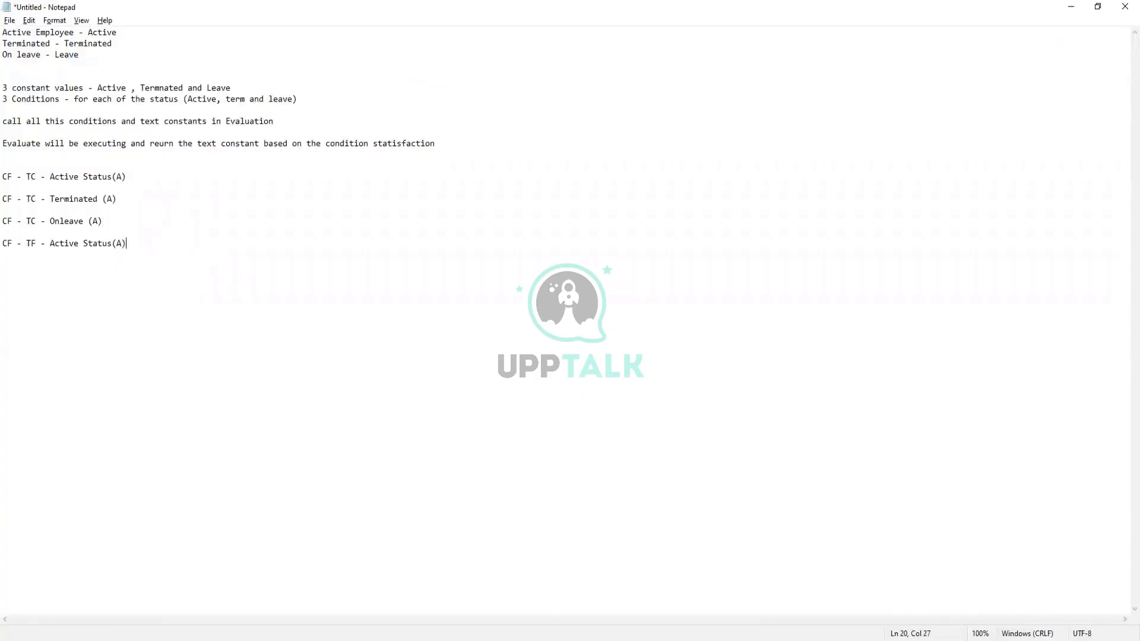
Switch back to Workday and copy the saved true/false field's name again.
click(333, 640)
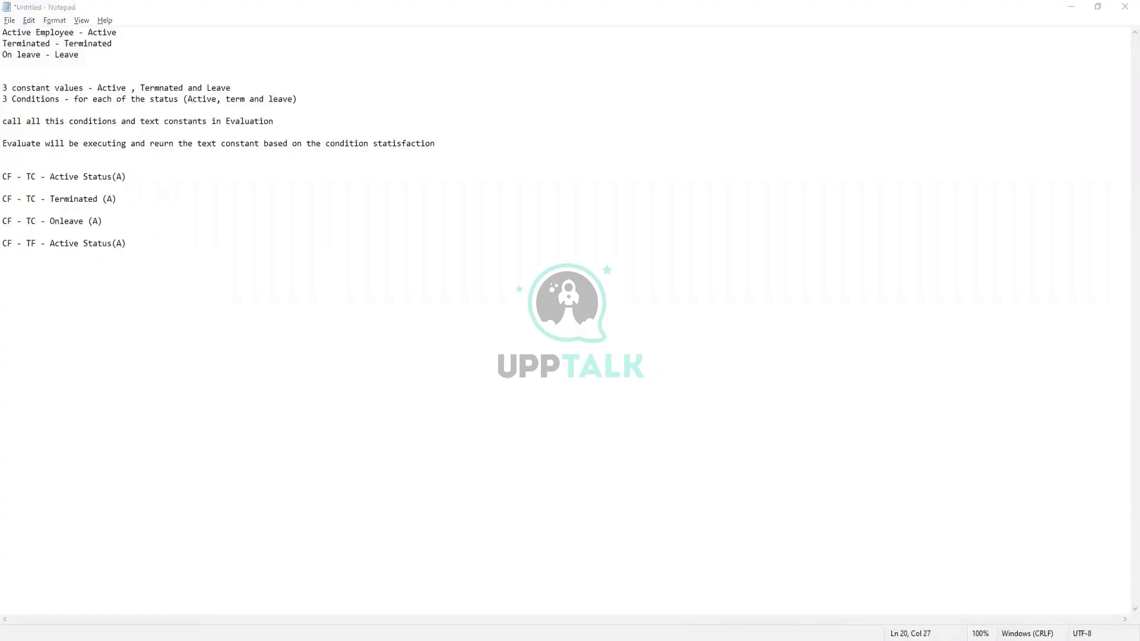
click(374, 604)
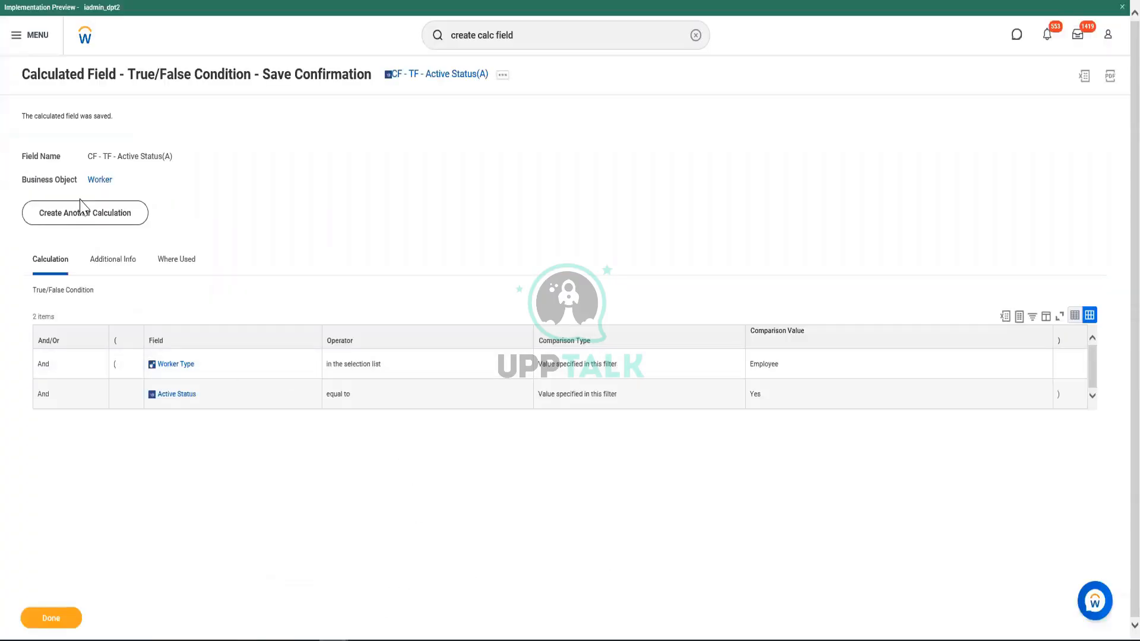
right_click(426, 77)
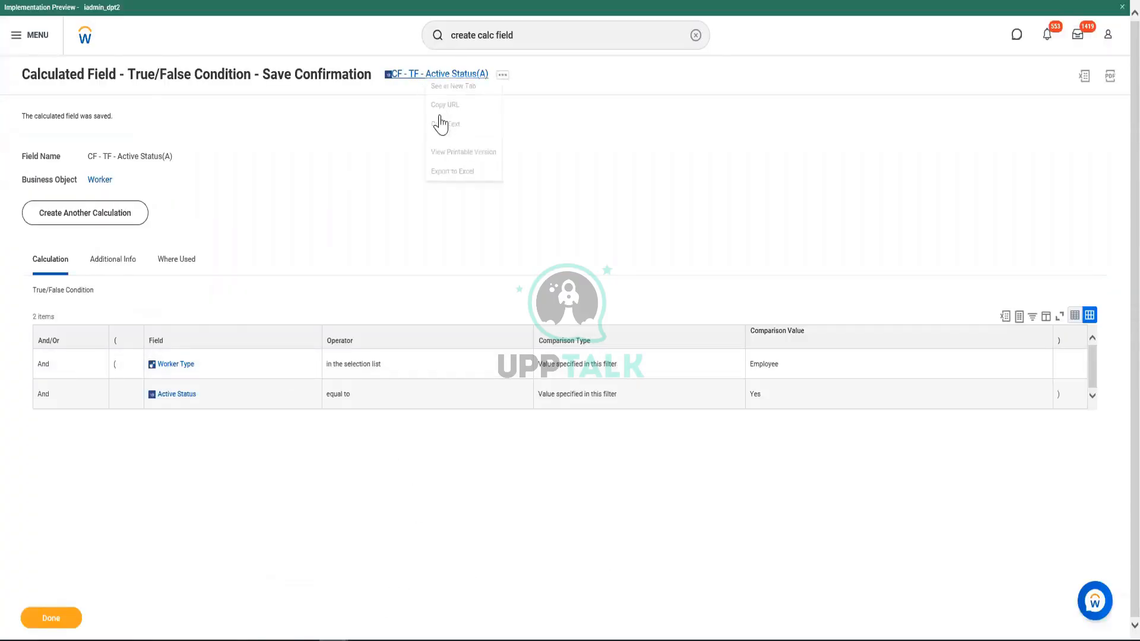
click(440, 126)
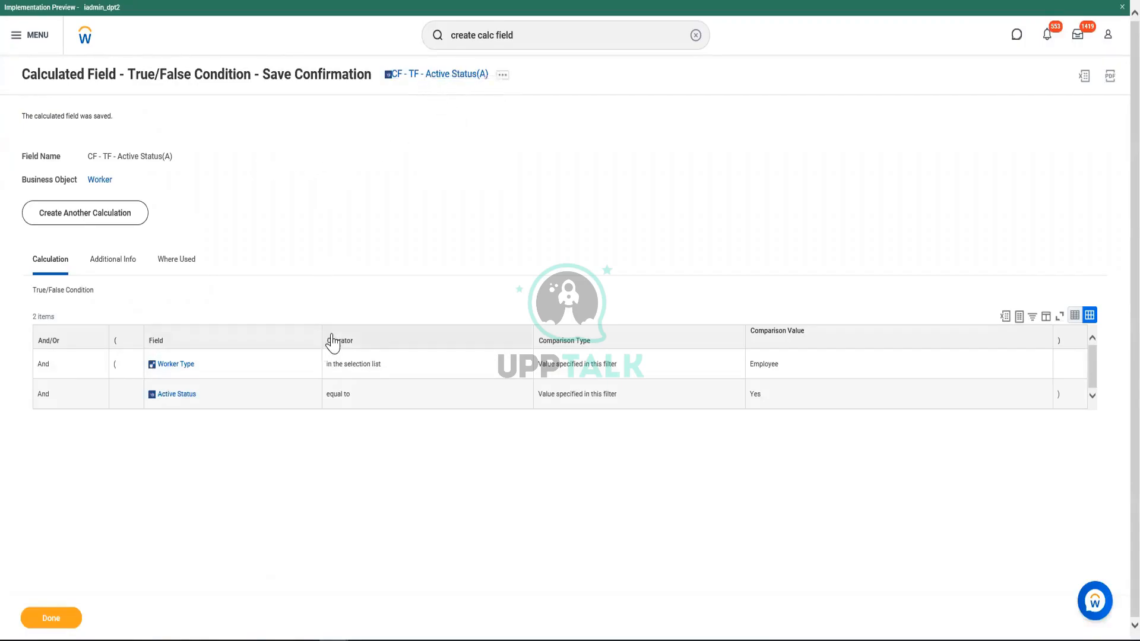
Start another calculated field named CF - TF - Terminated (A) on the Worker business object with the True/False Condition function.
click(102, 221)
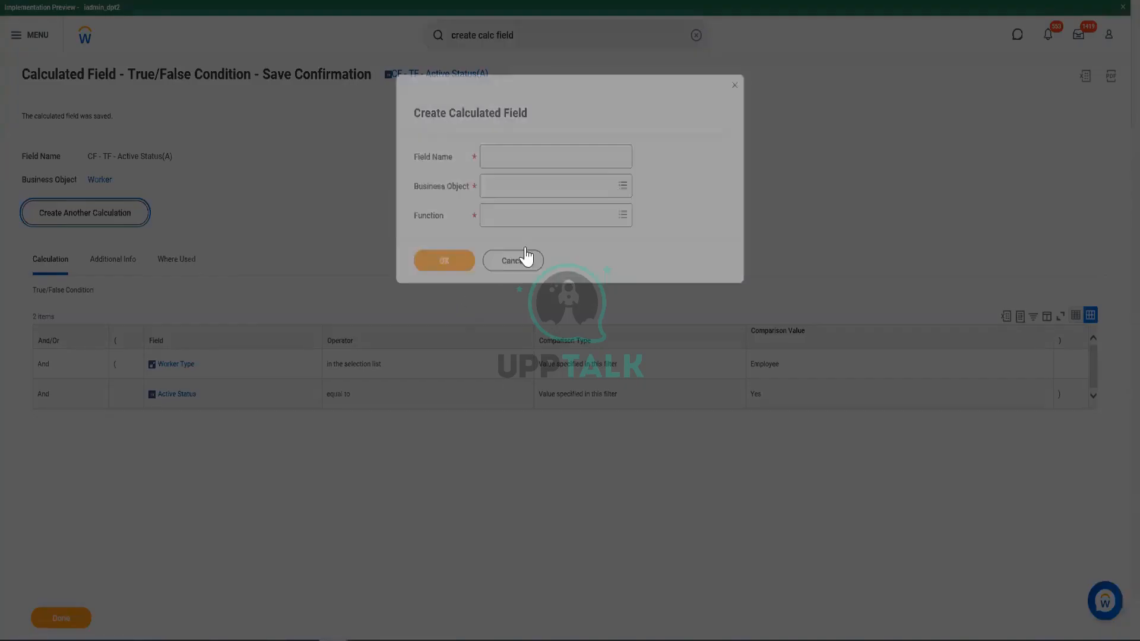
text(C)
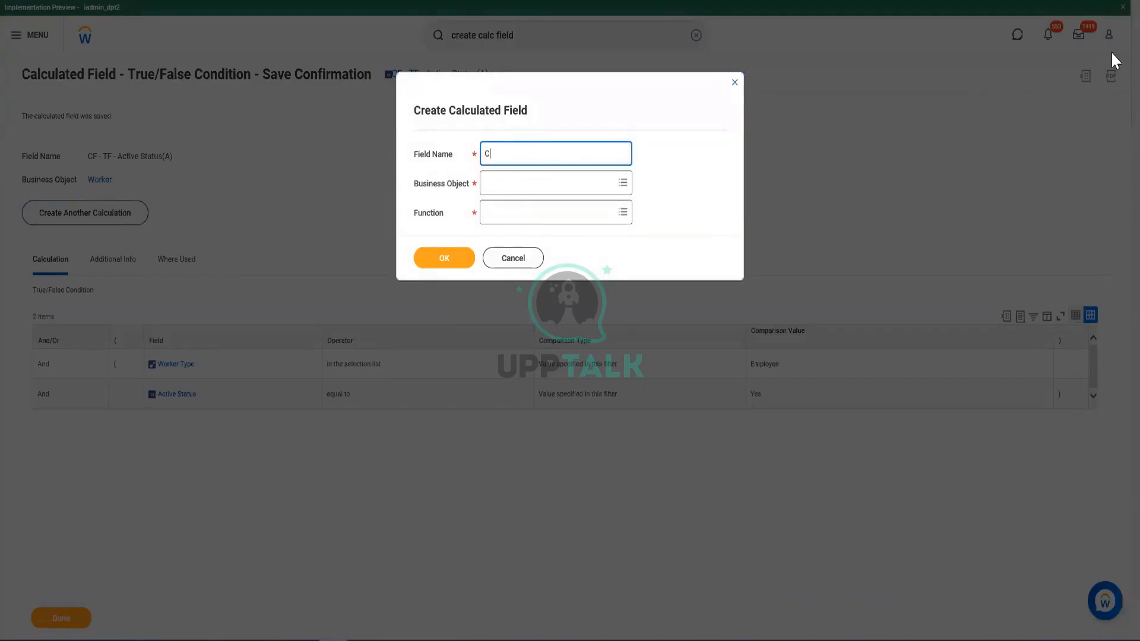
text(F - TF - Terminated (A)
click(549, 186)
text(w)
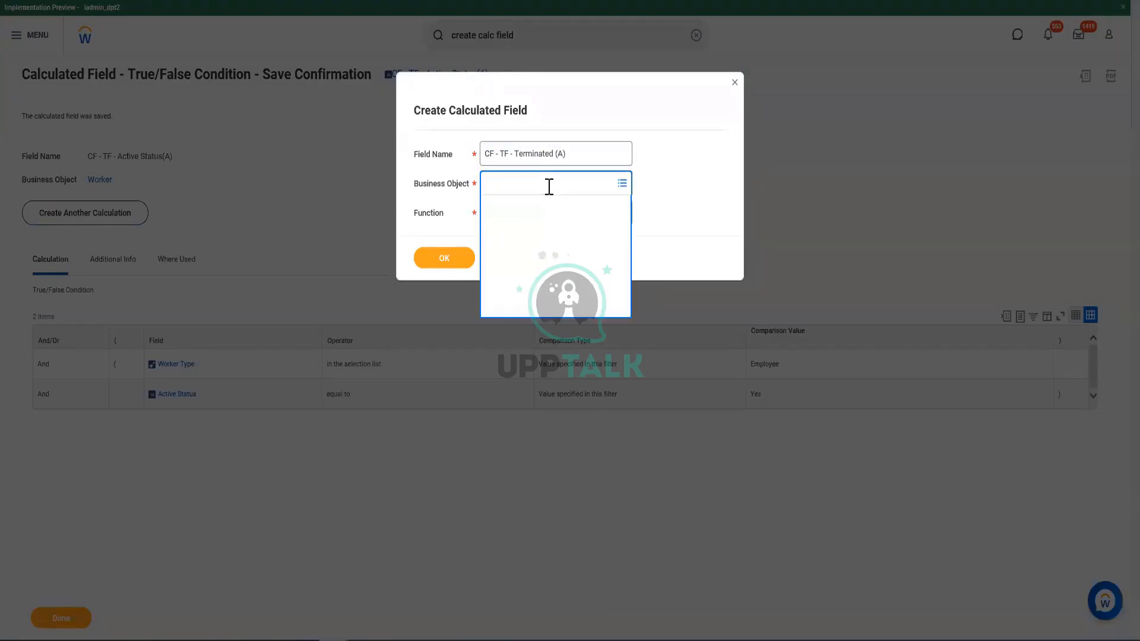
text(orker)
key(Return)
click(536, 231)
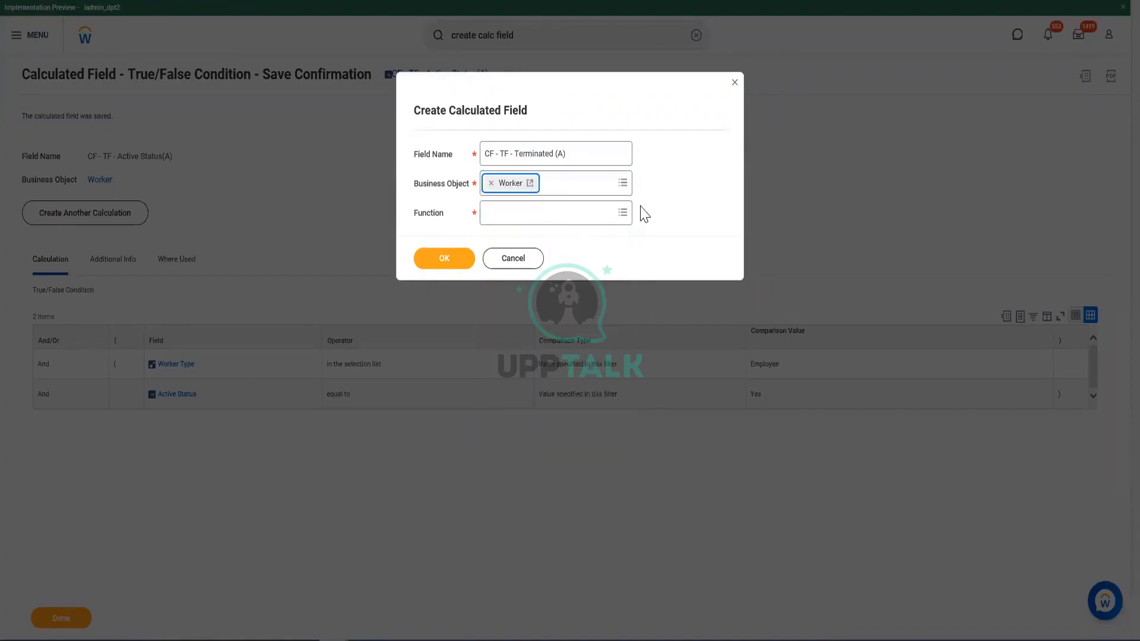
click(561, 218)
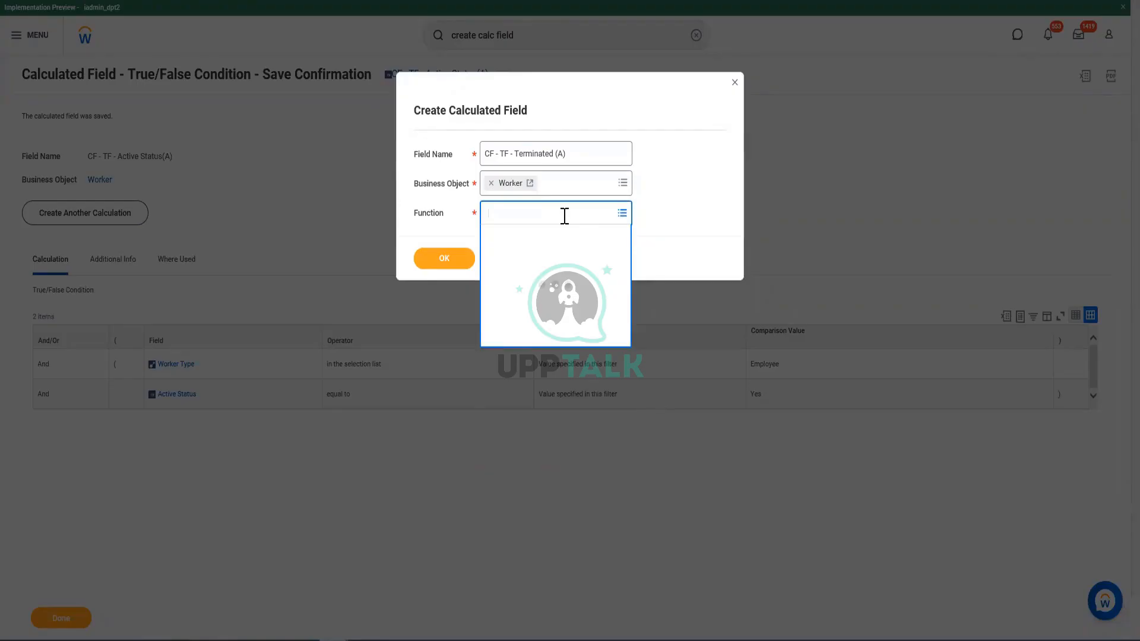
text(true)
key(Return)
click(450, 266)
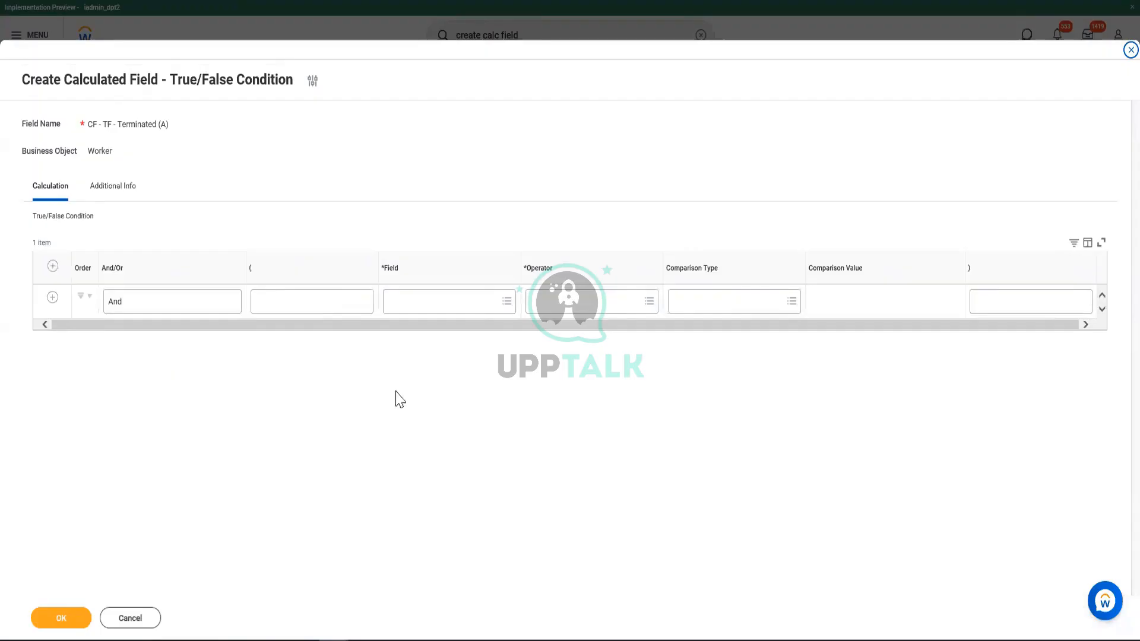
Search the condition's fields for "terminated" and try the Workday-delivered Boolean field Terminated, checking its details.
click(434, 307)
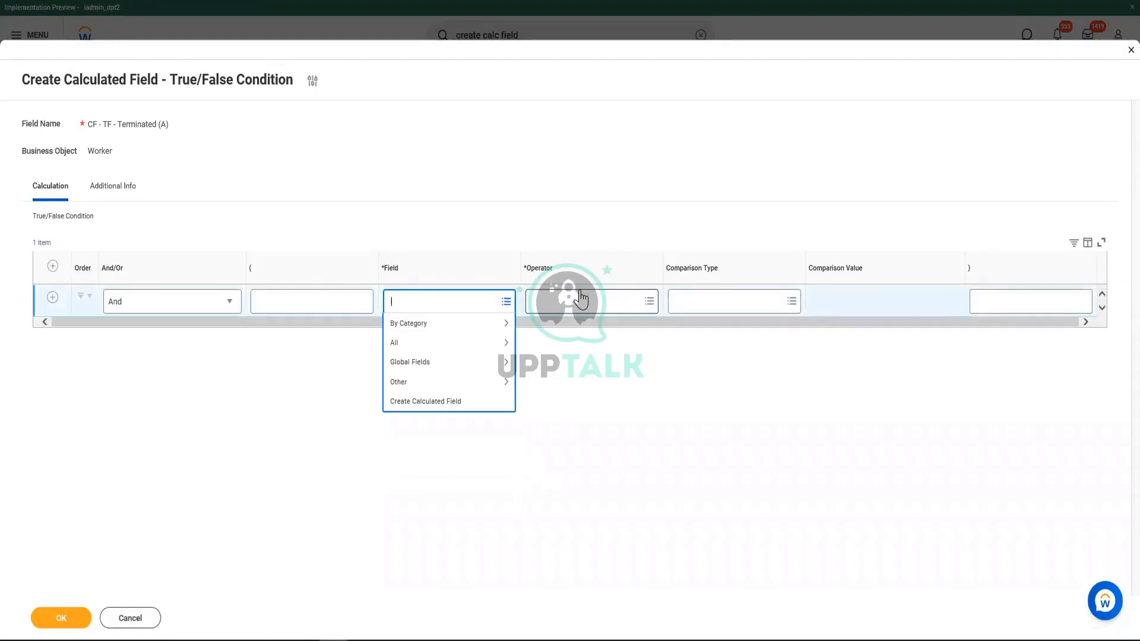
text(terminated)
key(Return)
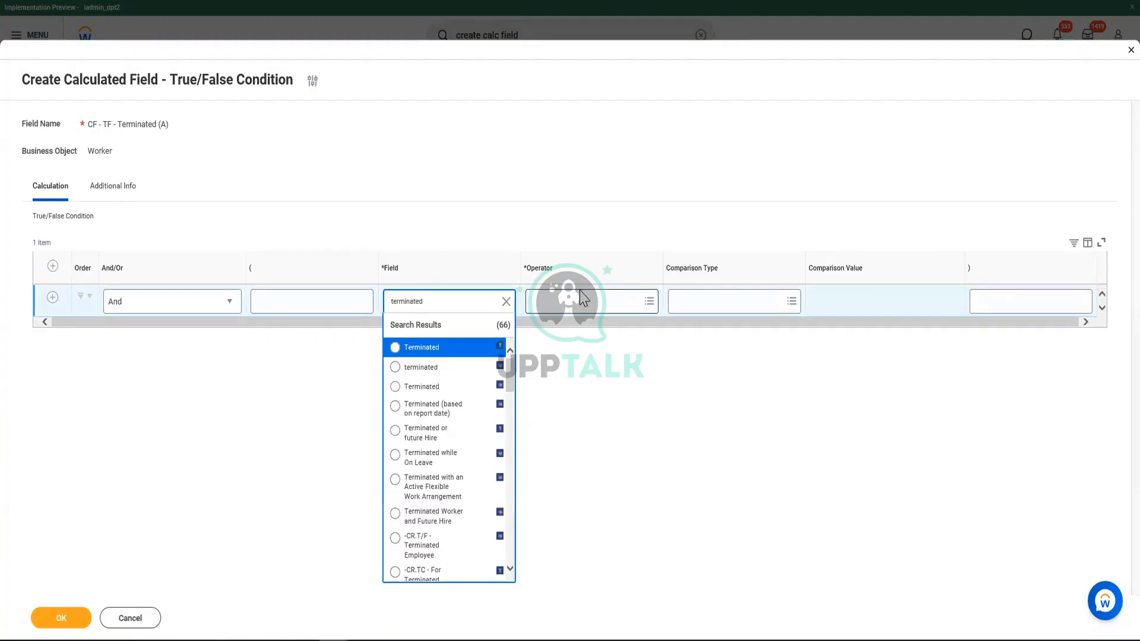
click(479, 390)
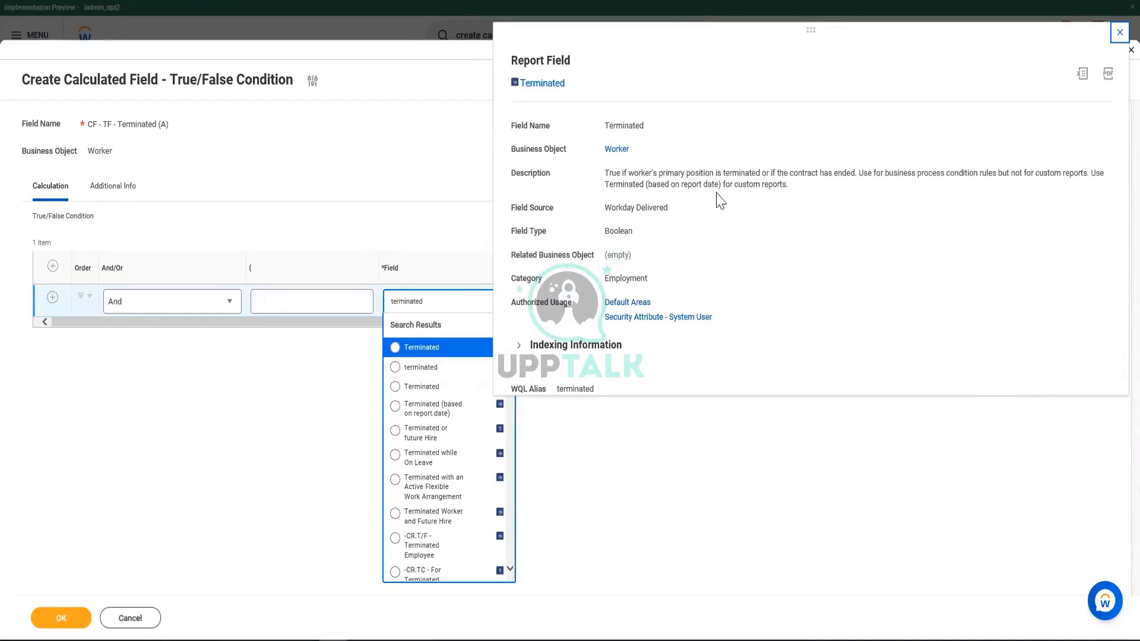
click(438, 392)
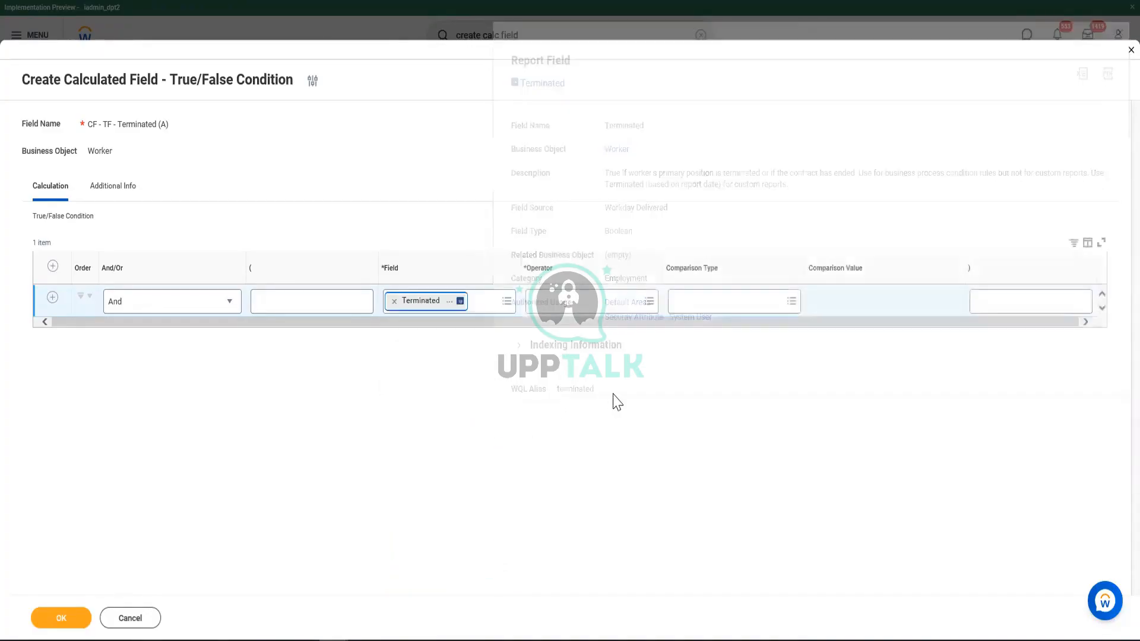
click(594, 304)
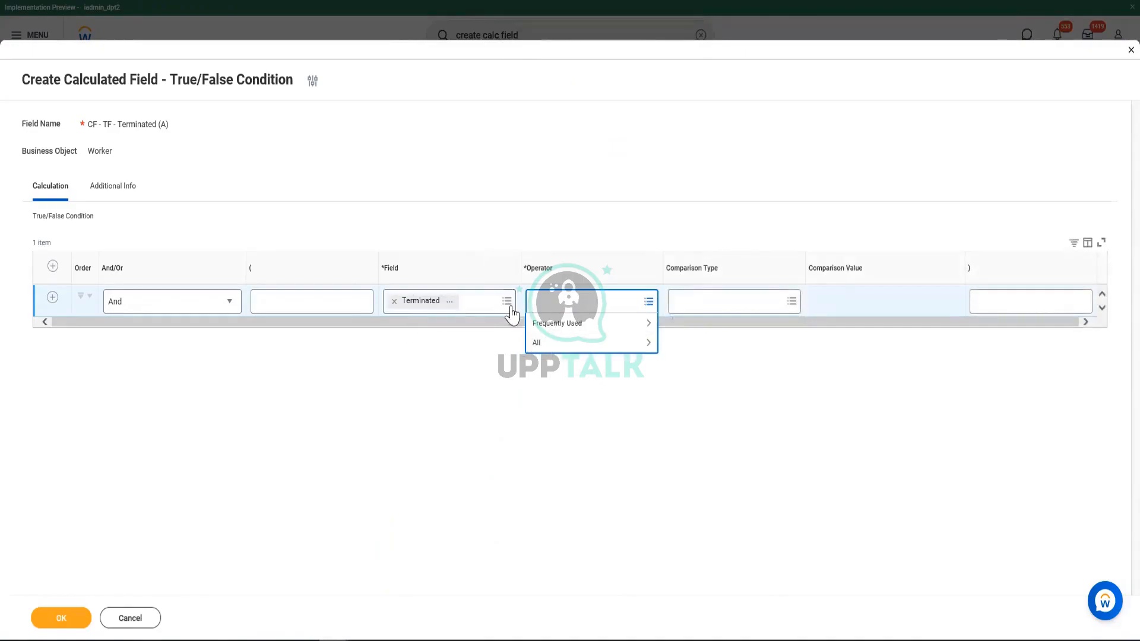
Replace the condition's field with Terminated (based on report date), found by searching "terminated report", and check its field details.
click(395, 302)
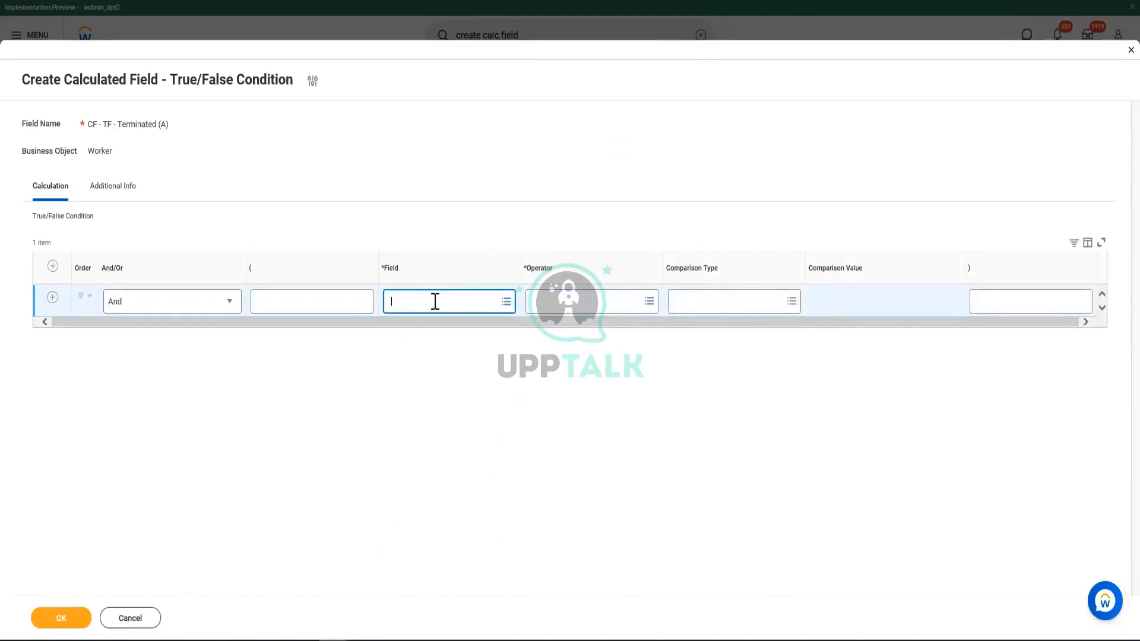
text(terminated report)
key(Return)
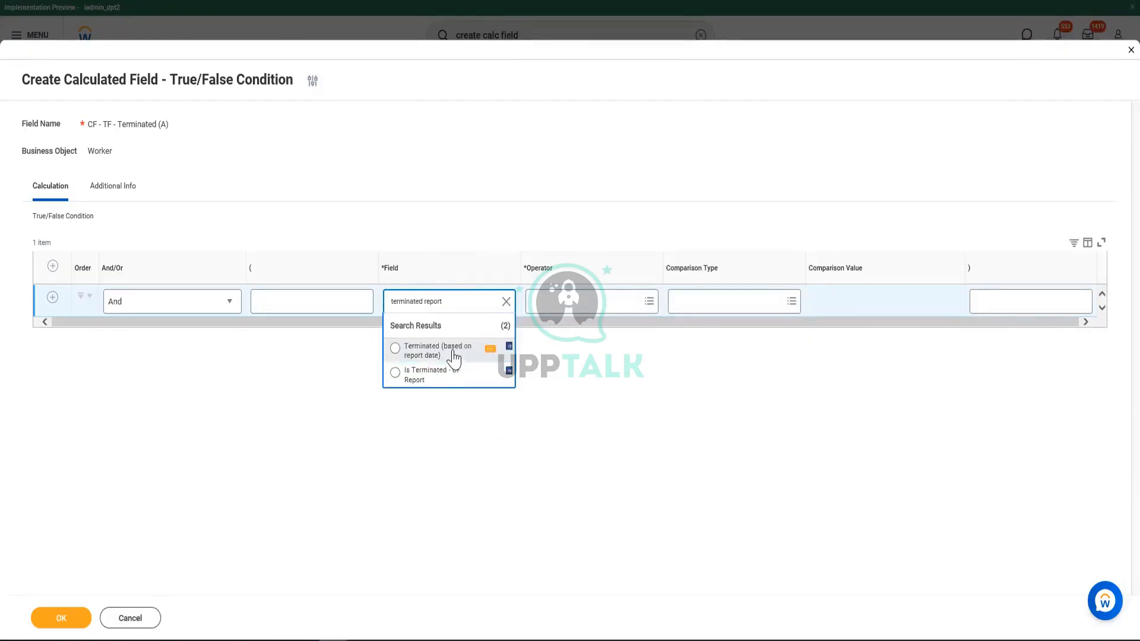
click(454, 356)
click(480, 310)
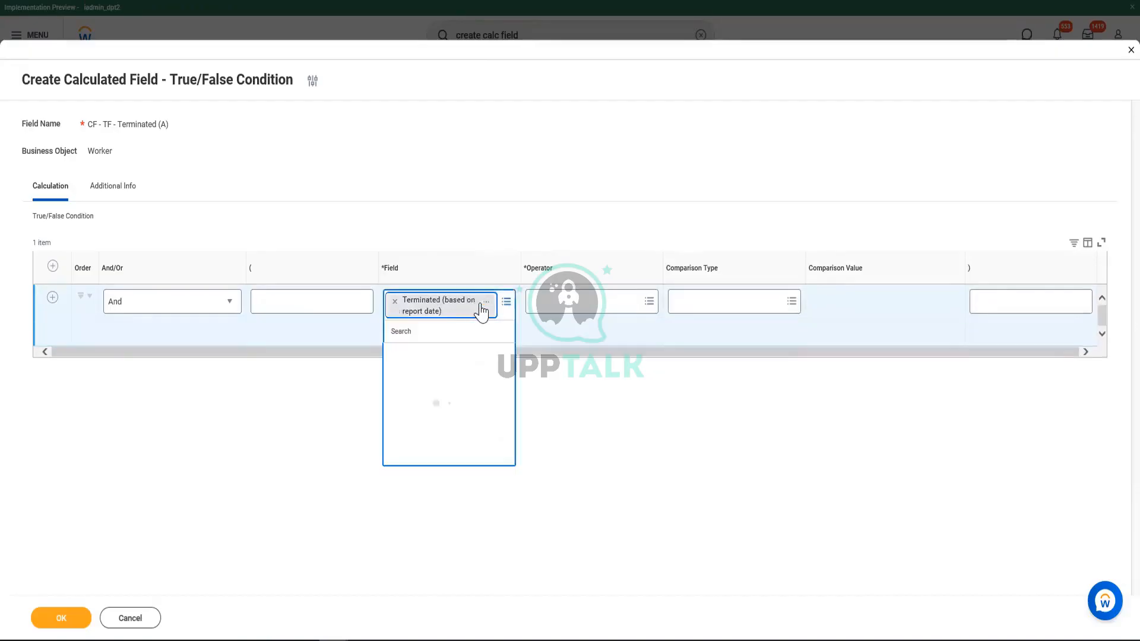
click(484, 306)
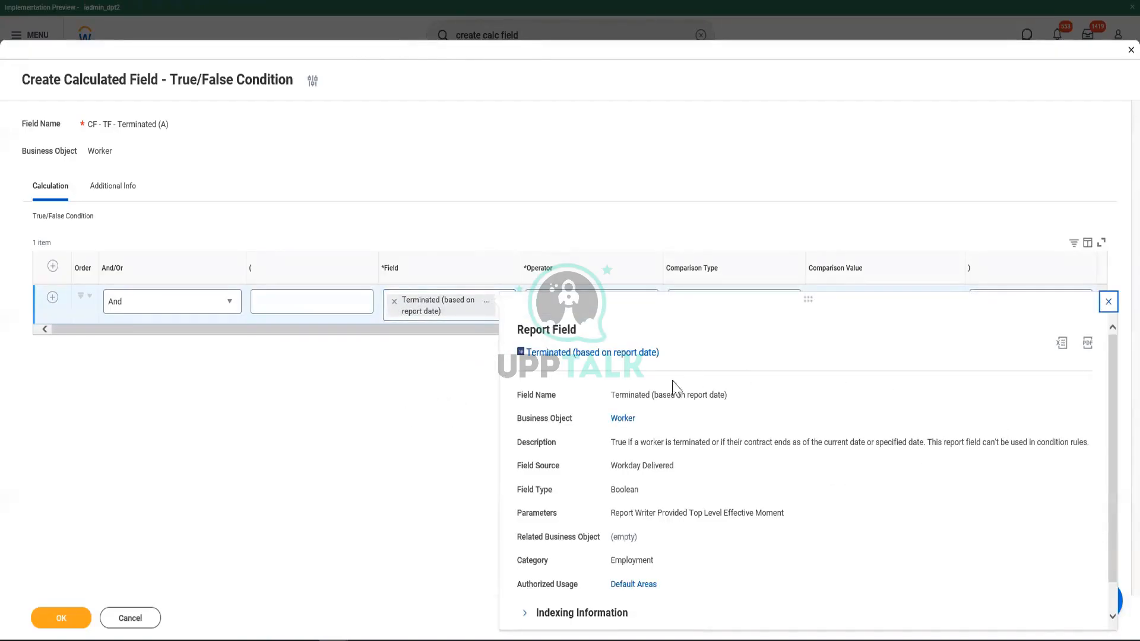
drag(575, 354, 653, 358)
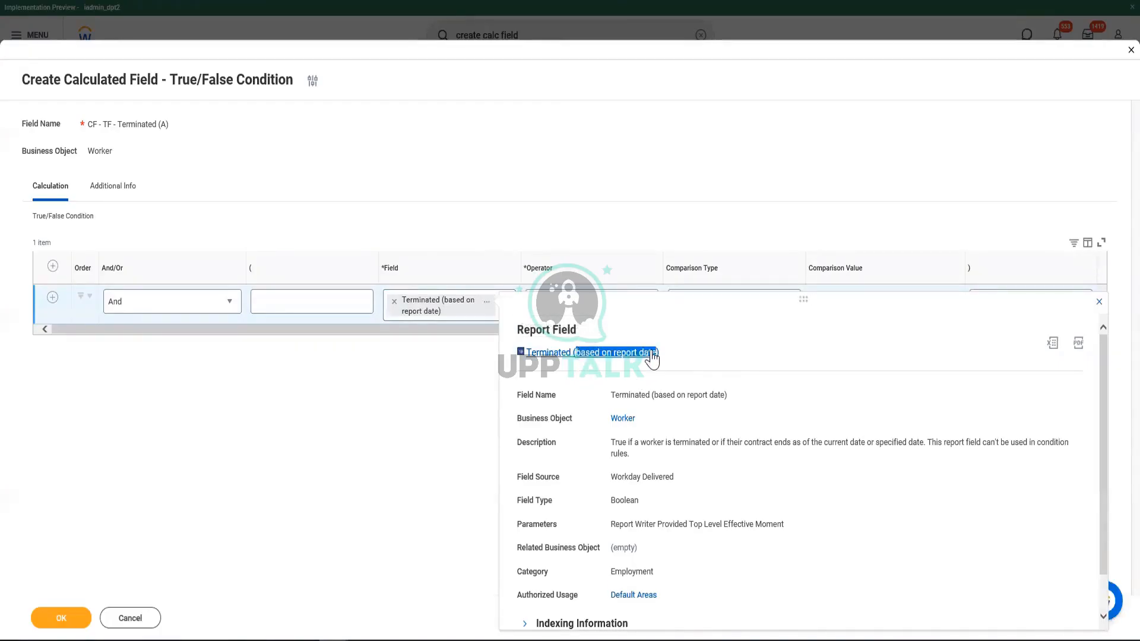
click(140, 617)
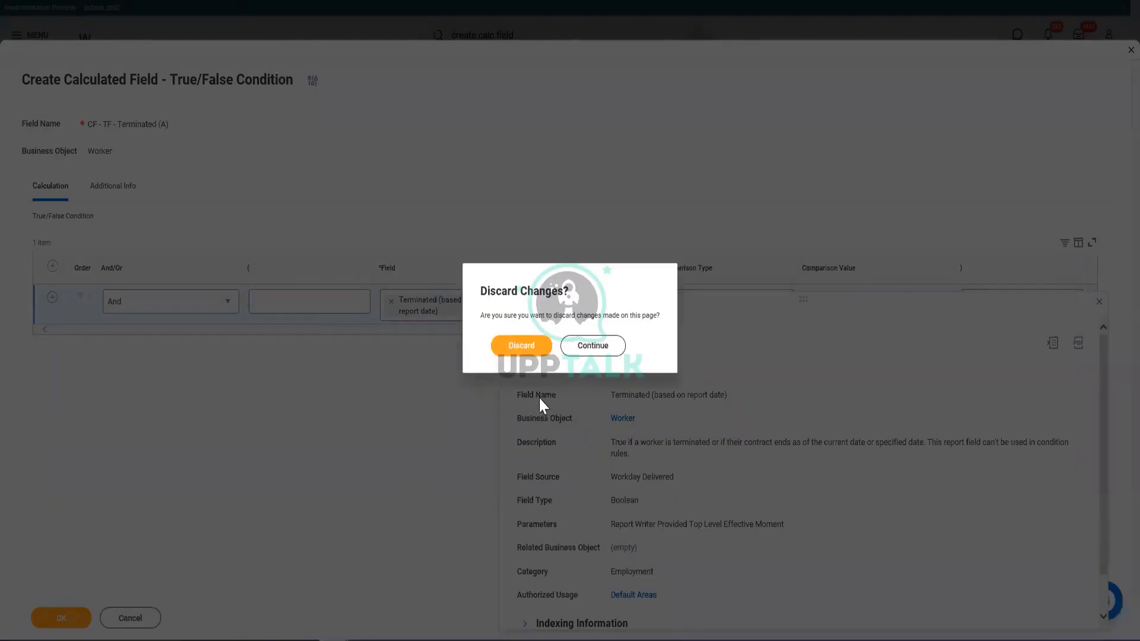
click(585, 347)
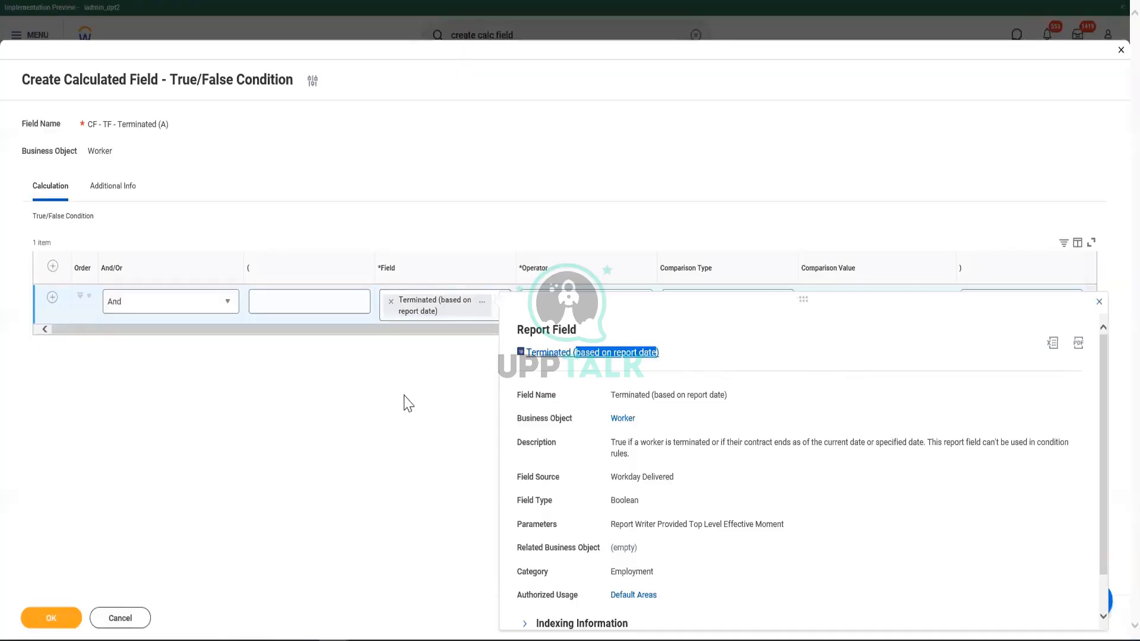
click(408, 404)
Set the Terminated (based on report date) condition's operator to "equal to" and its comparison value to true.
click(555, 307)
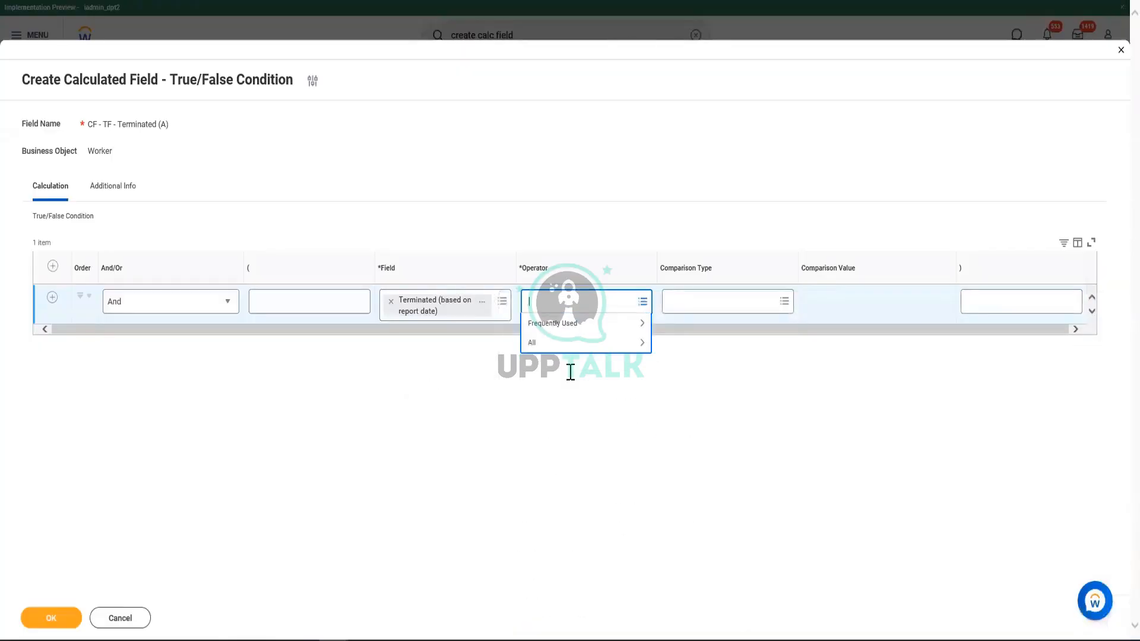
click(565, 323)
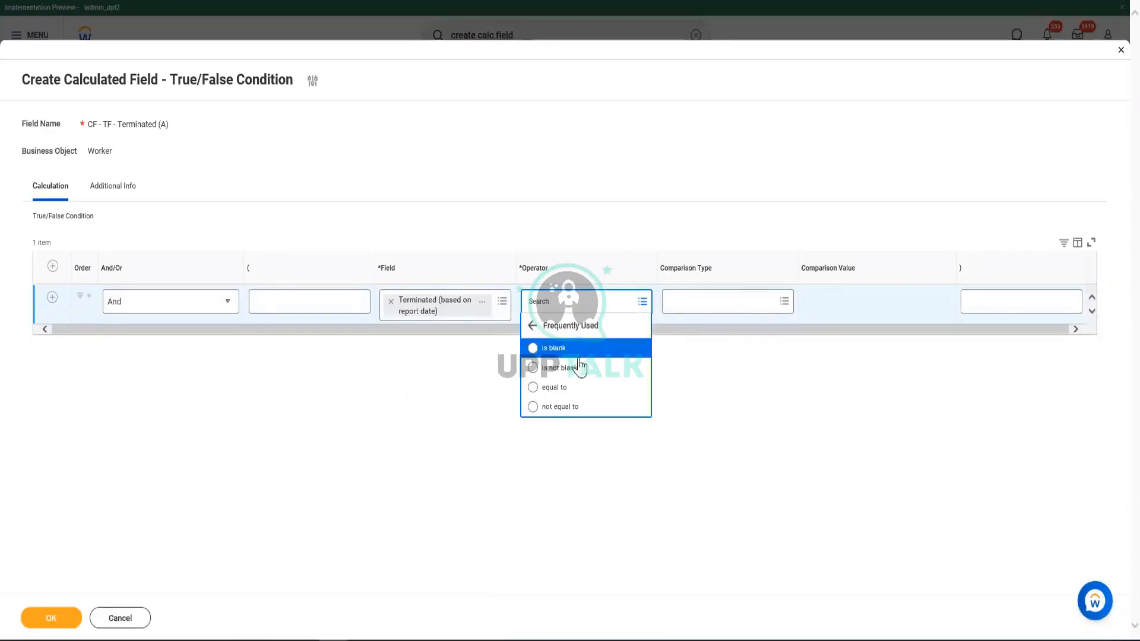
click(557, 387)
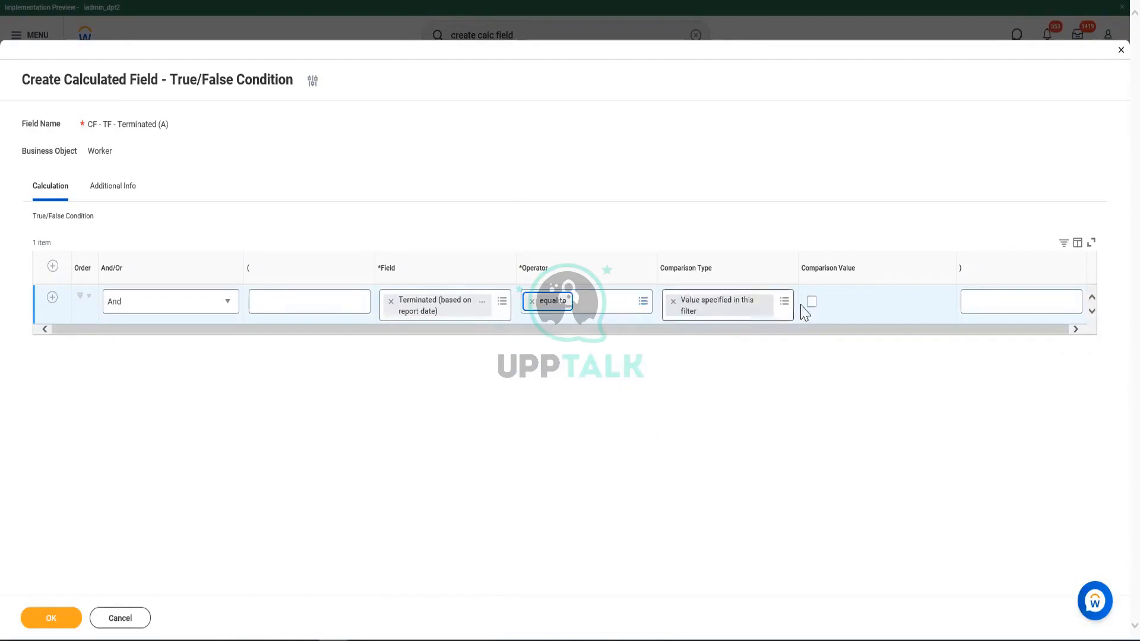
click(811, 302)
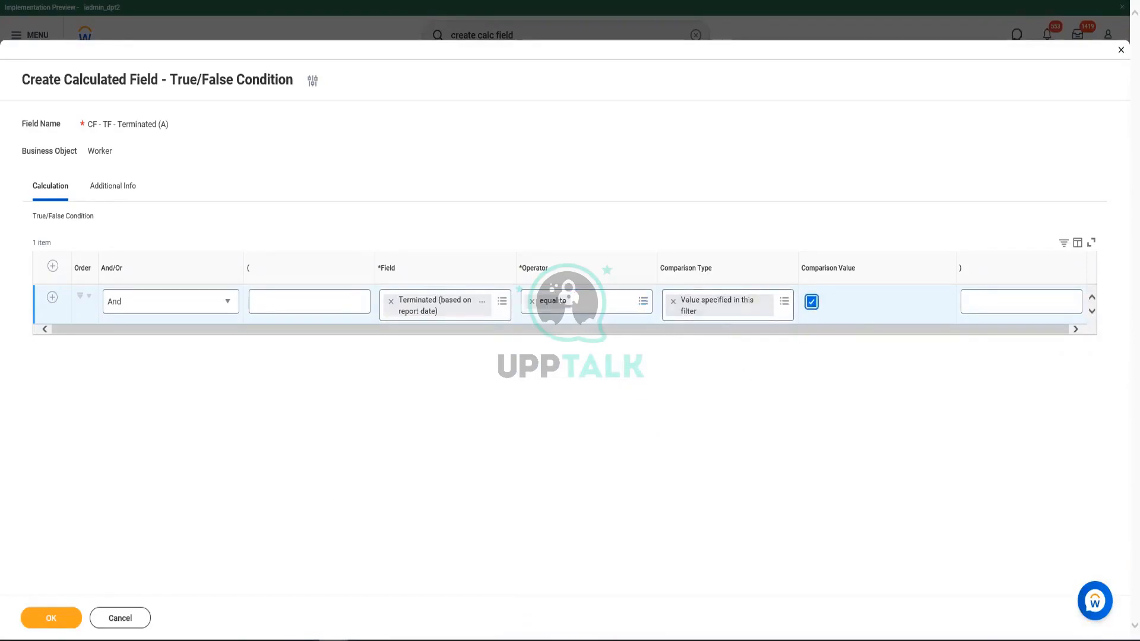
Save the CF - TF - Terminated (A) calculated field and append its copied name to the field list in Notepad.
click(63, 619)
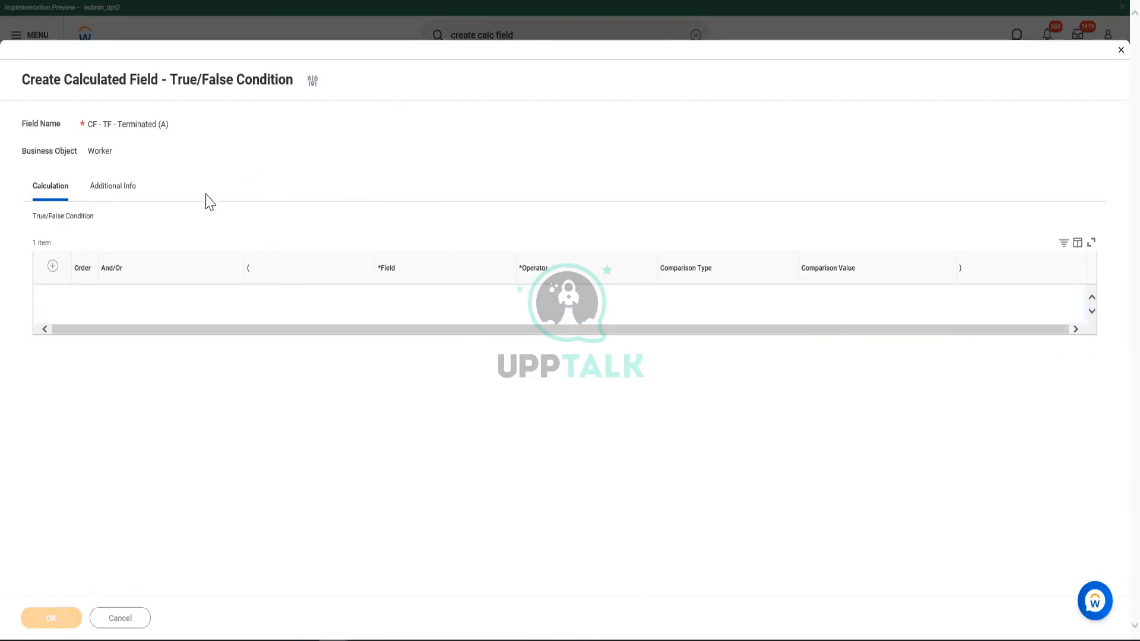
right_click(434, 77)
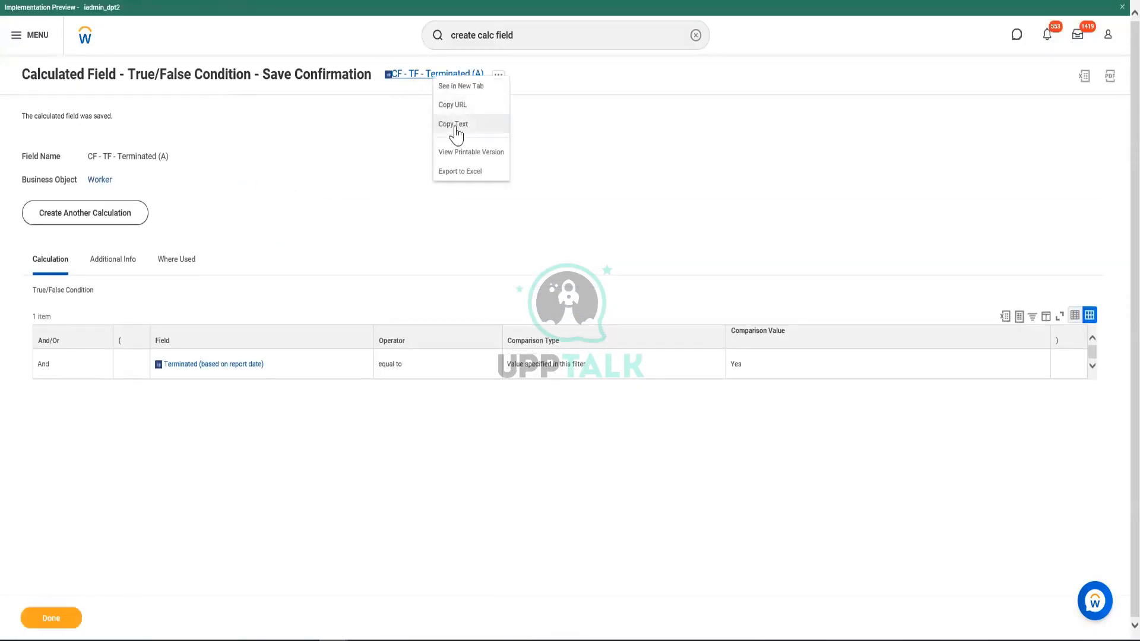
click(454, 126)
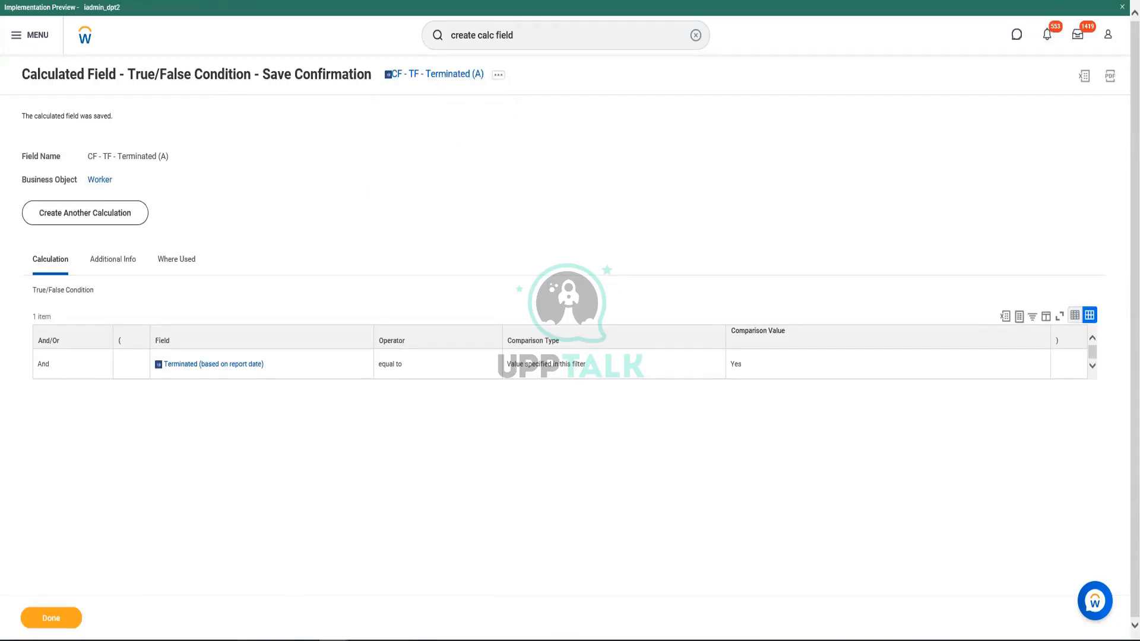
mouse_move(186, 634)
click(343, 590)
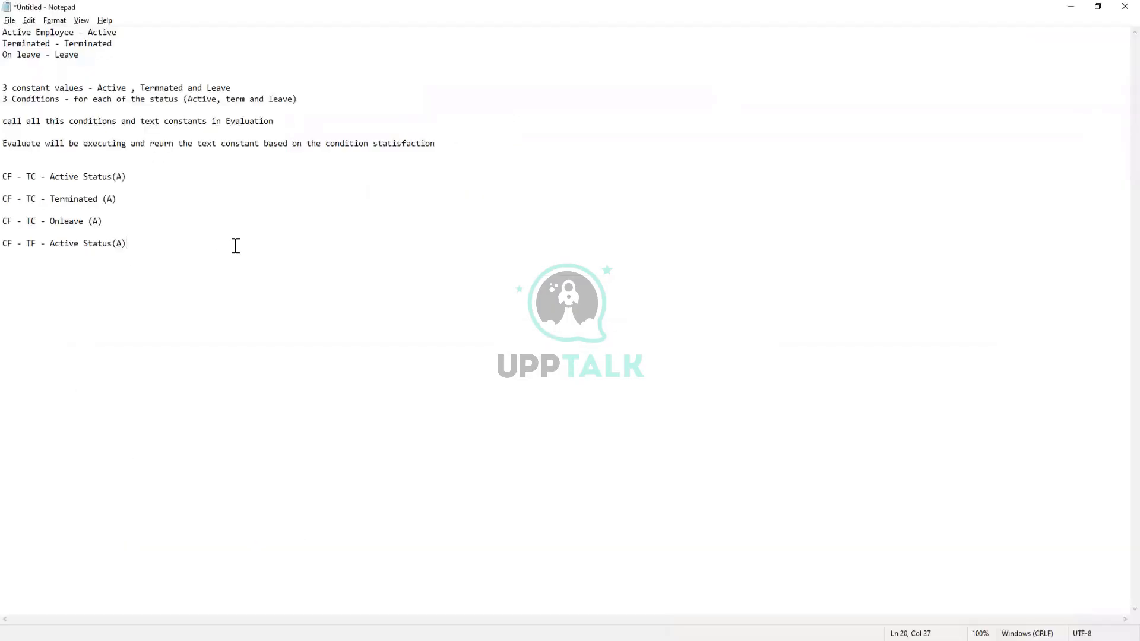
key(Return)
key(ctrl+v)
Switch back to Workday and start a calculated field named CF - TF - Onleave (A) on the Worker business object with the True/False Condition function.
key(alt+Tab)
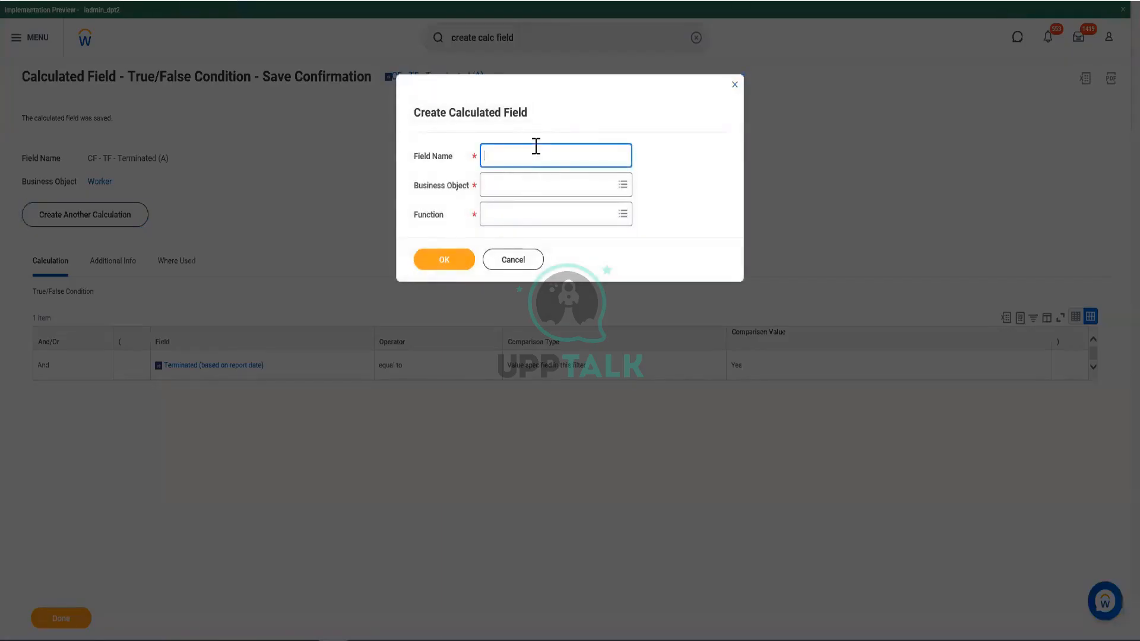
text(CF - Onleqave (A)
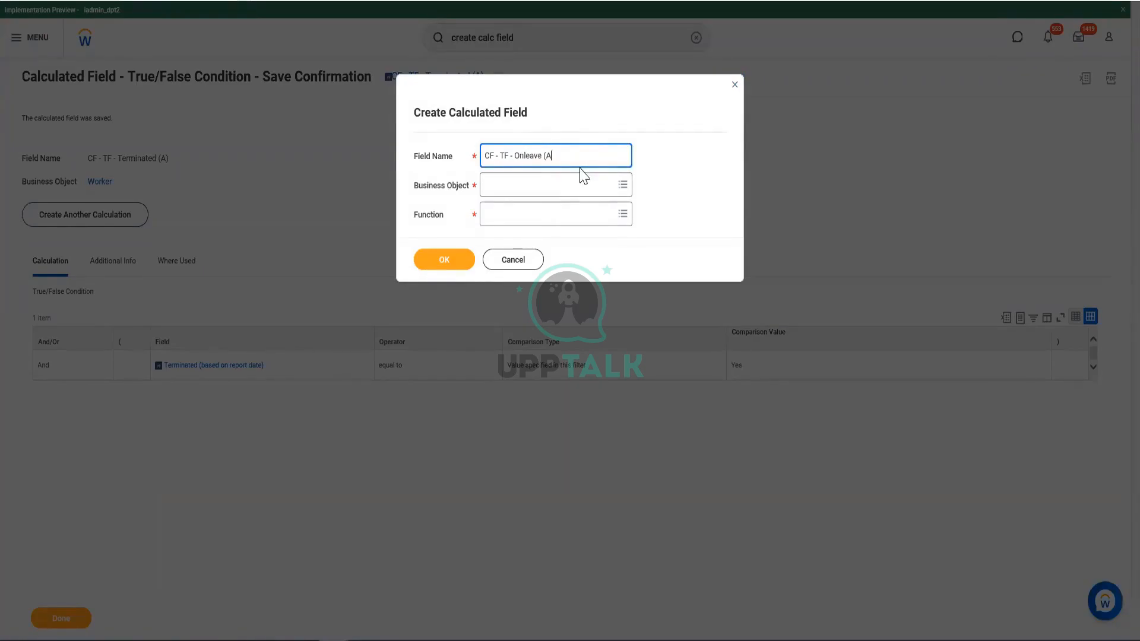
click(544, 188)
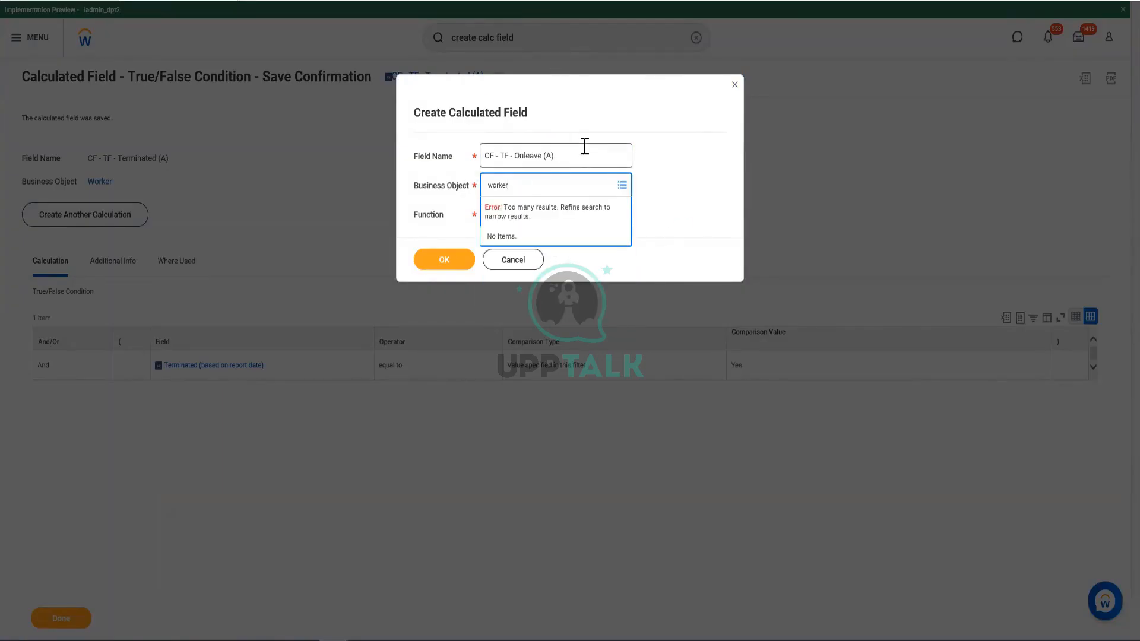
click(524, 234)
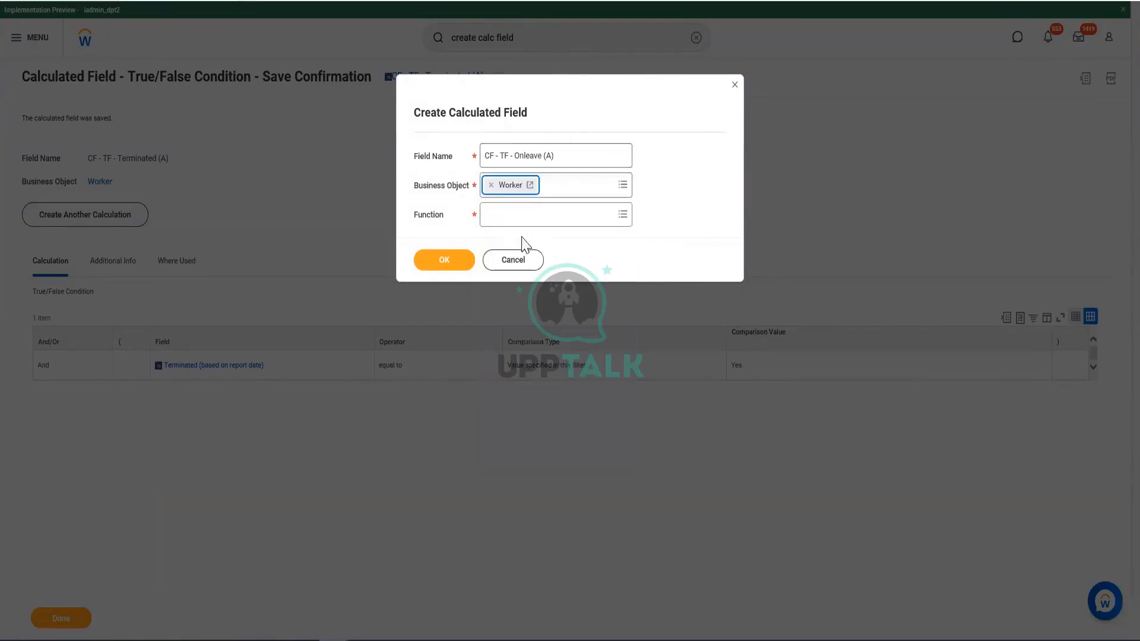
click(520, 222)
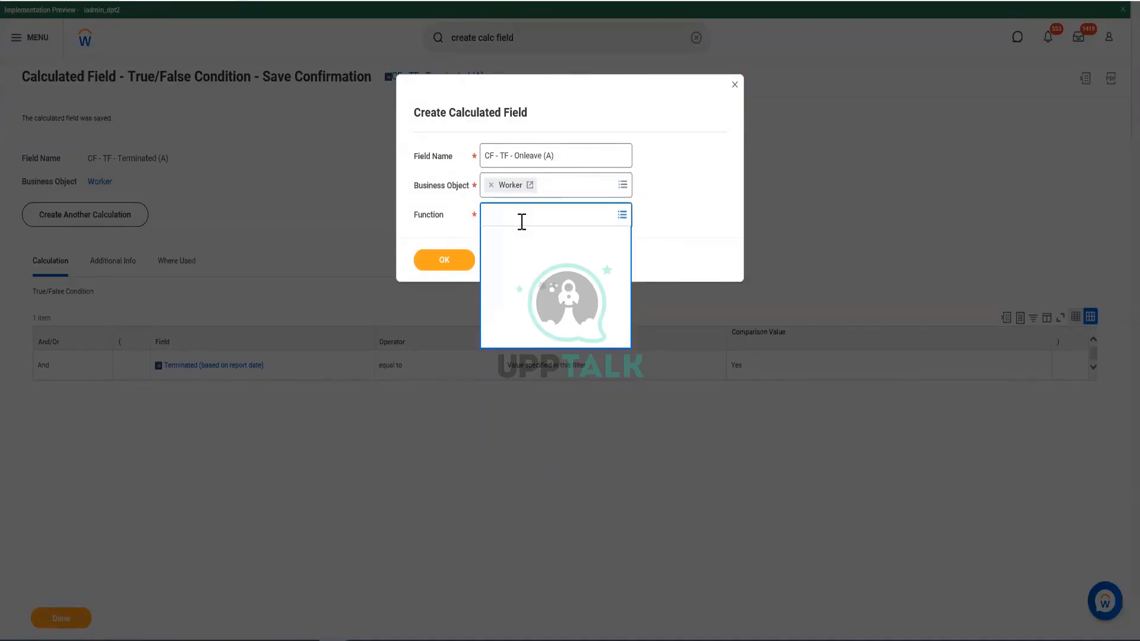
text(tr)
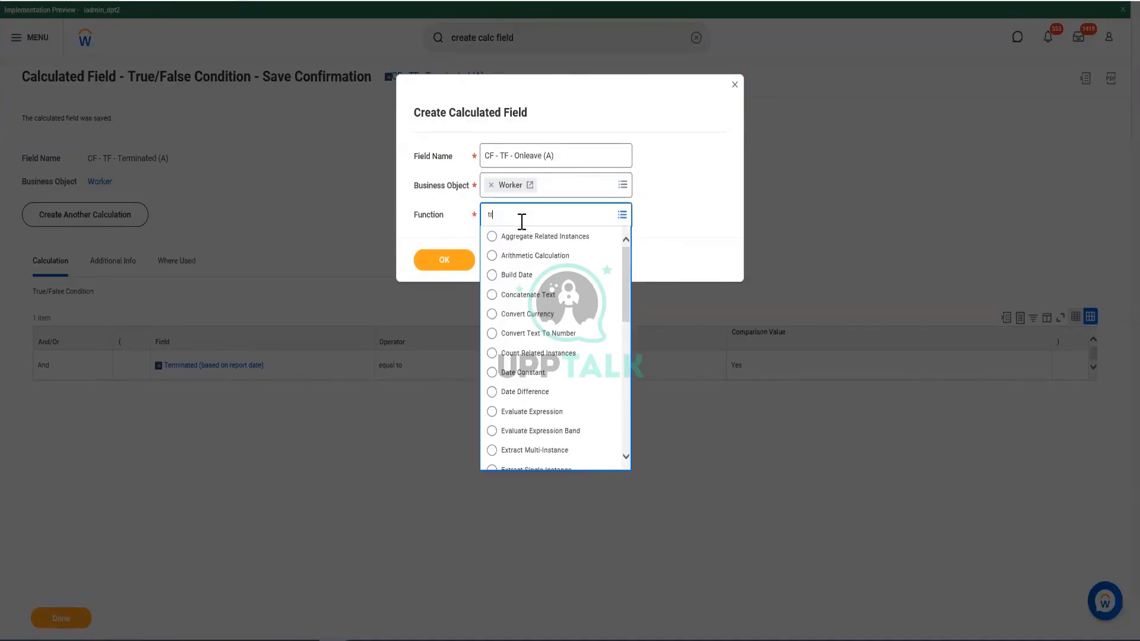
text(ue)
key(Return)
click(438, 265)
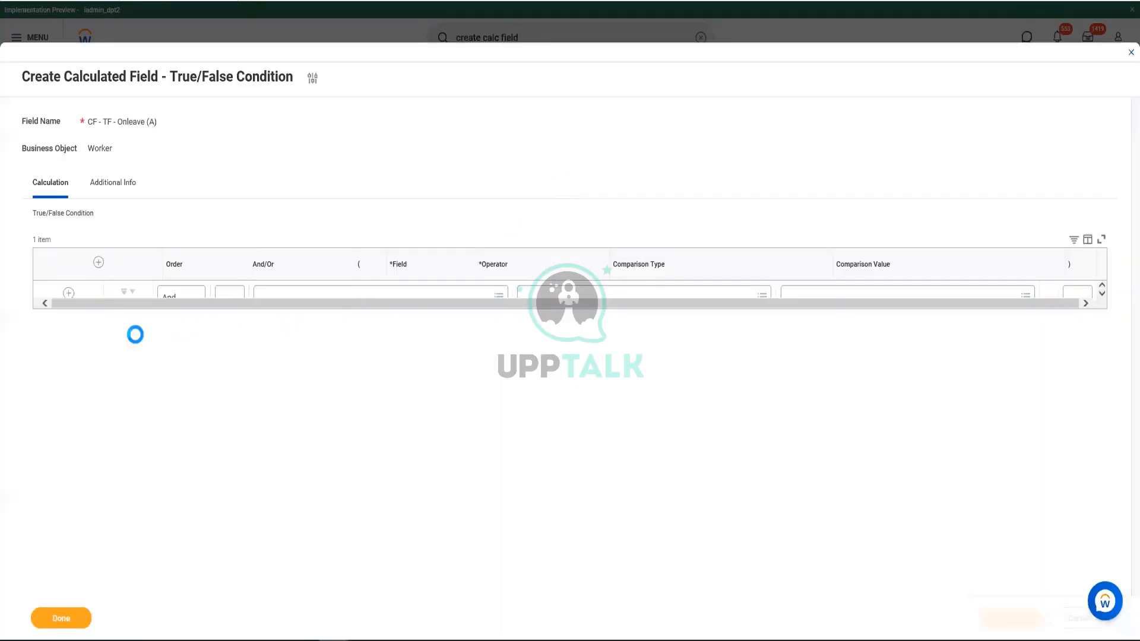
Set the condition's field to the Workday-delivered Boolean field On Leave, found by searching "on leave", and check its field details.
click(469, 308)
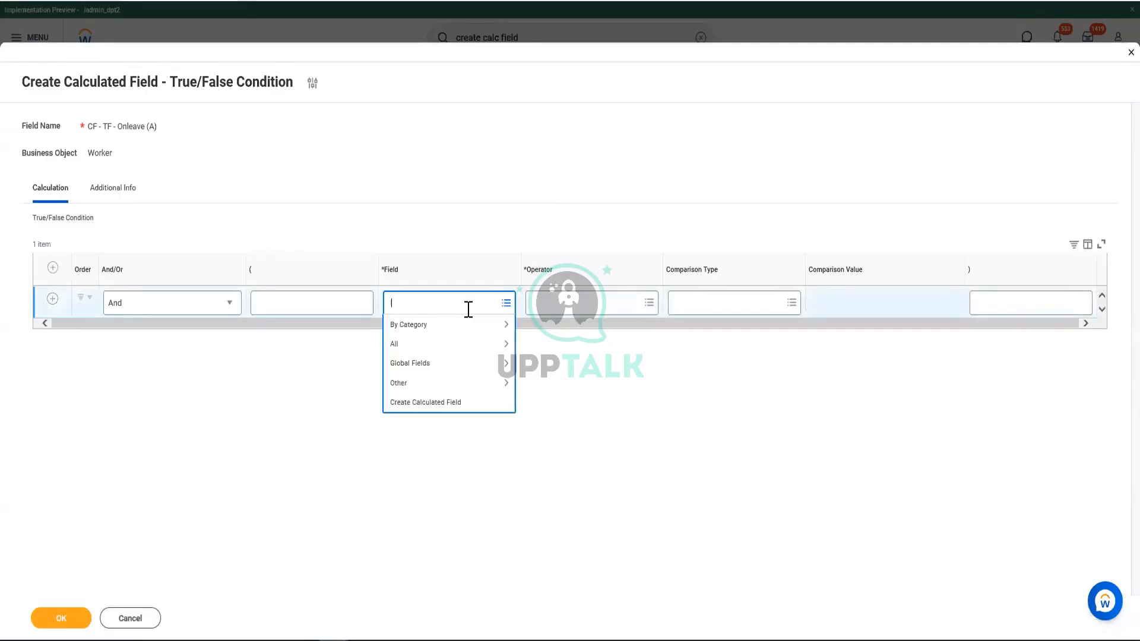
text(on leave)
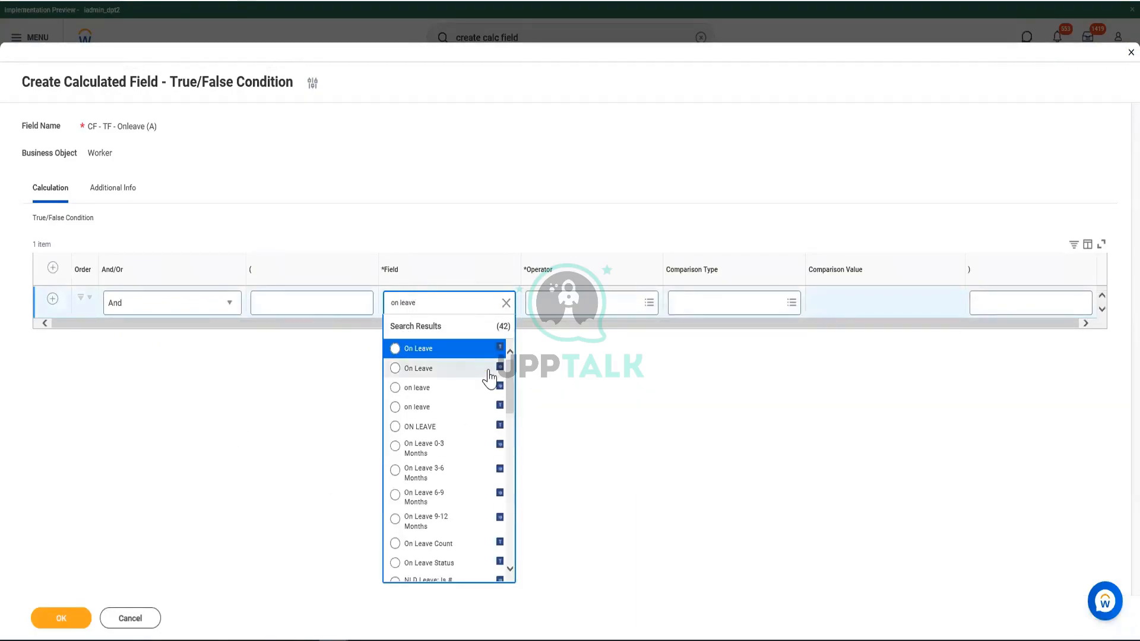
mouse_move(486, 378)
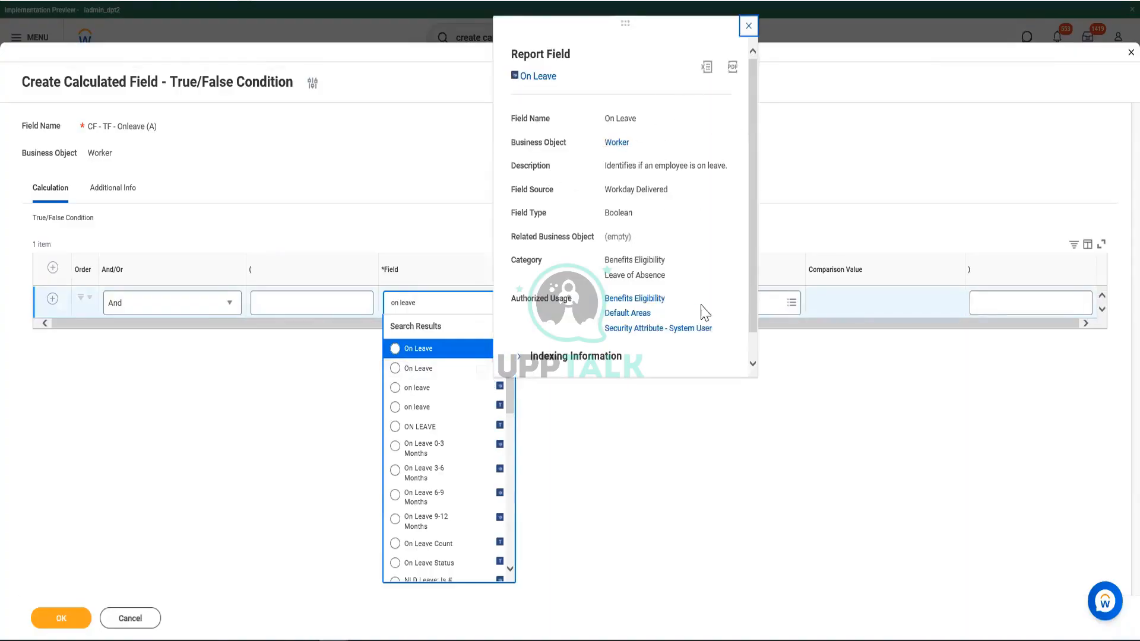
click(416, 371)
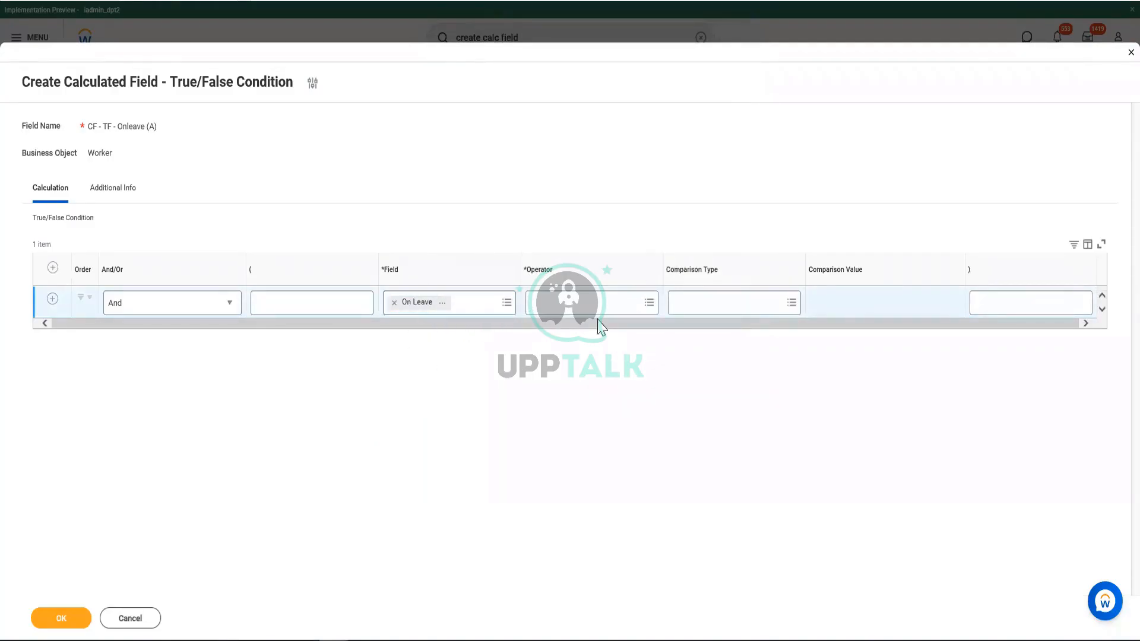
click(440, 317)
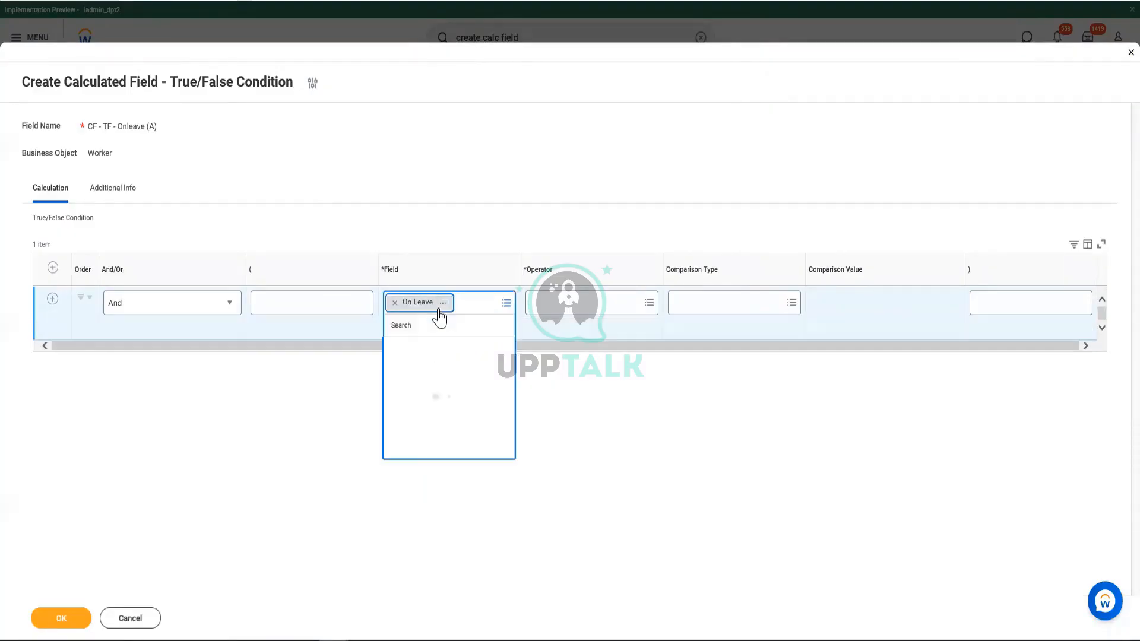
click(633, 390)
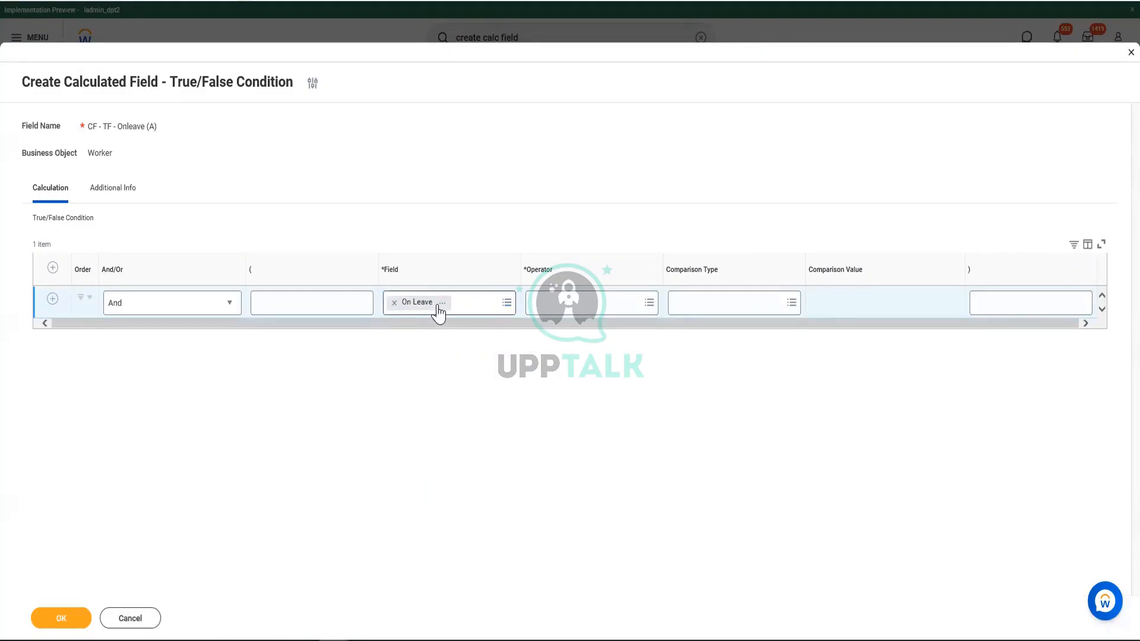
click(438, 306)
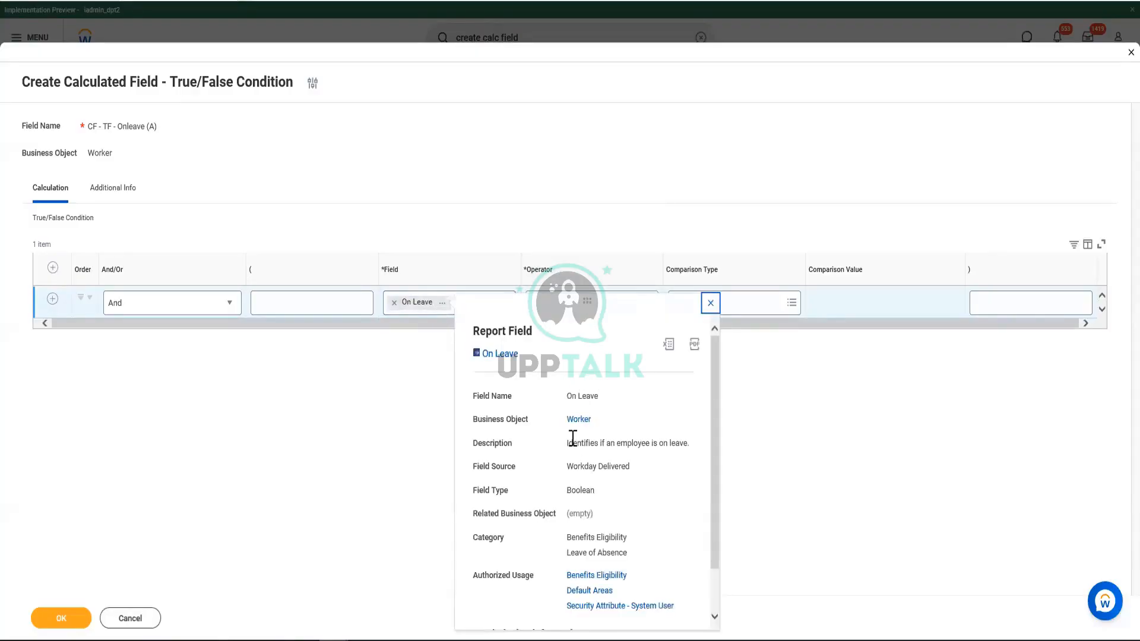
drag(567, 443, 639, 453)
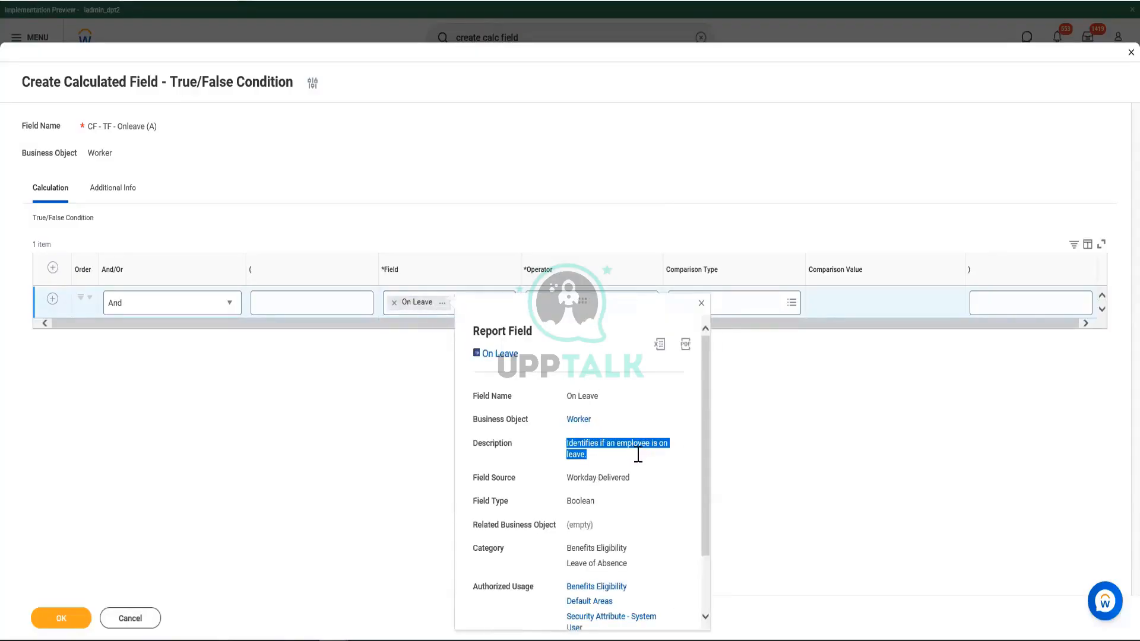
click(835, 447)
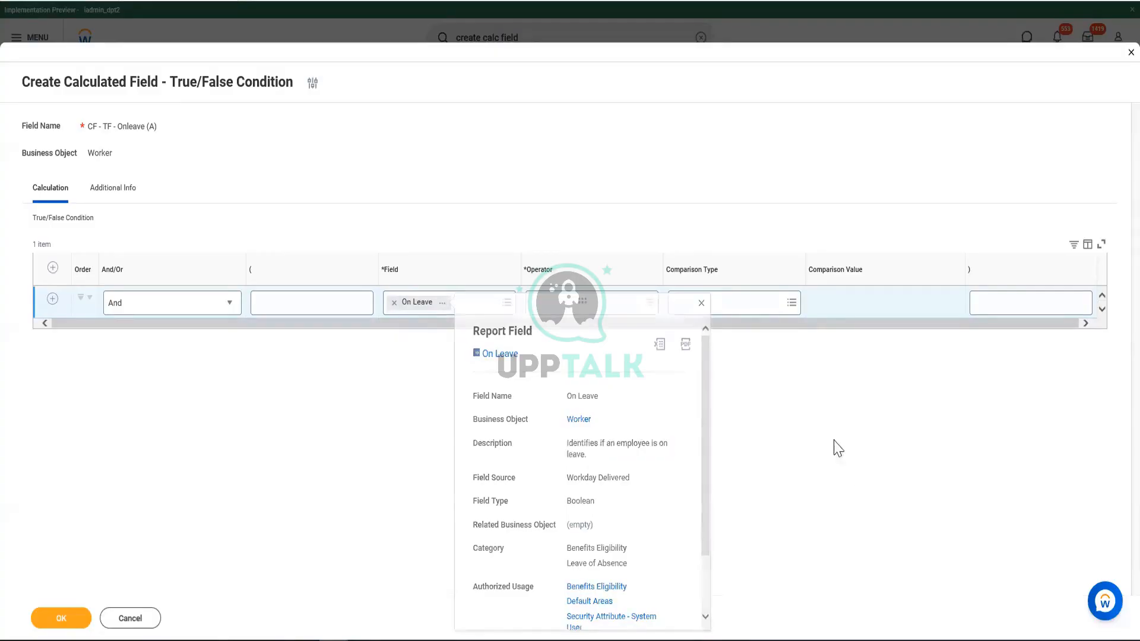
Set the On Leave condition's operator to "equal to" and its comparison value to true.
click(637, 311)
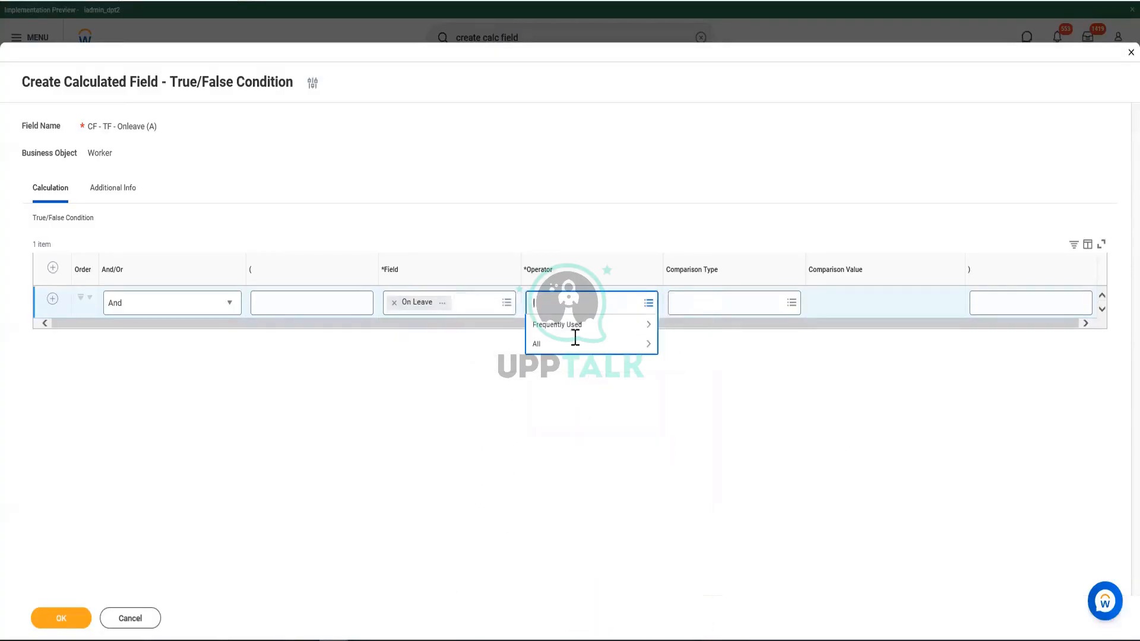
click(560, 328)
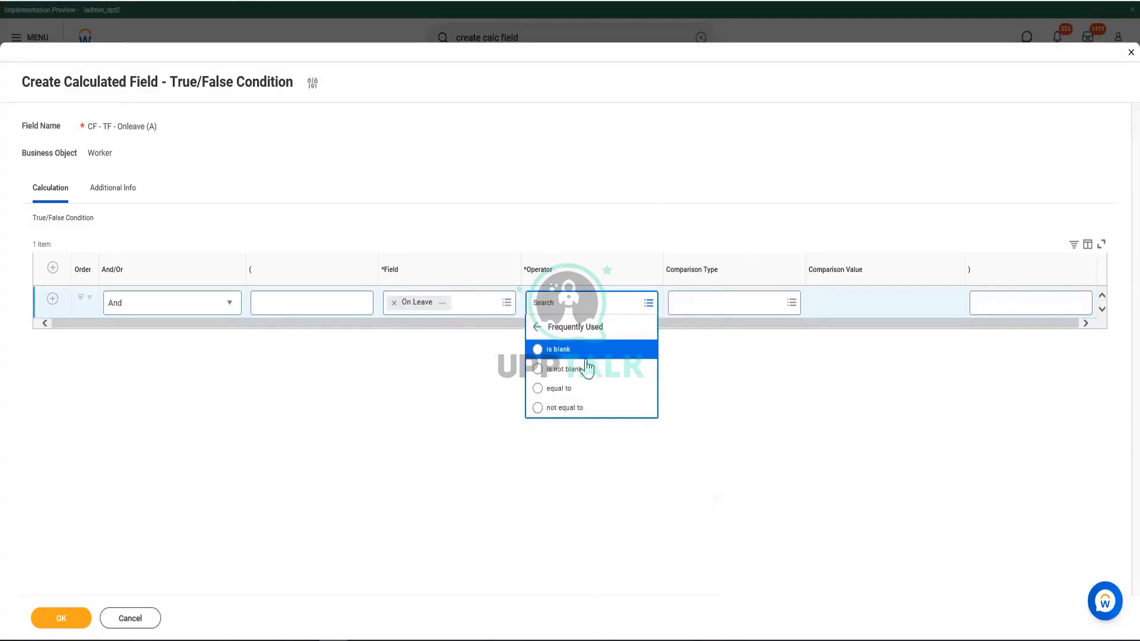
click(560, 389)
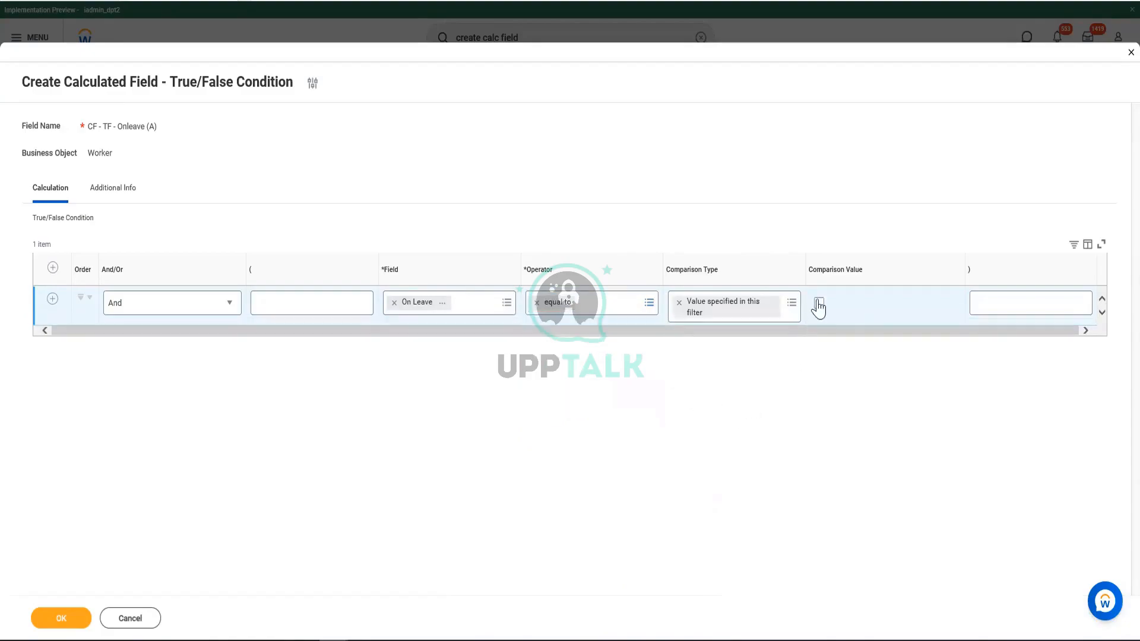
click(819, 304)
Save the CF - TF - Onleave (A) calculated field, append its copied name in Notepad and select the whole list of field names.
click(63, 619)
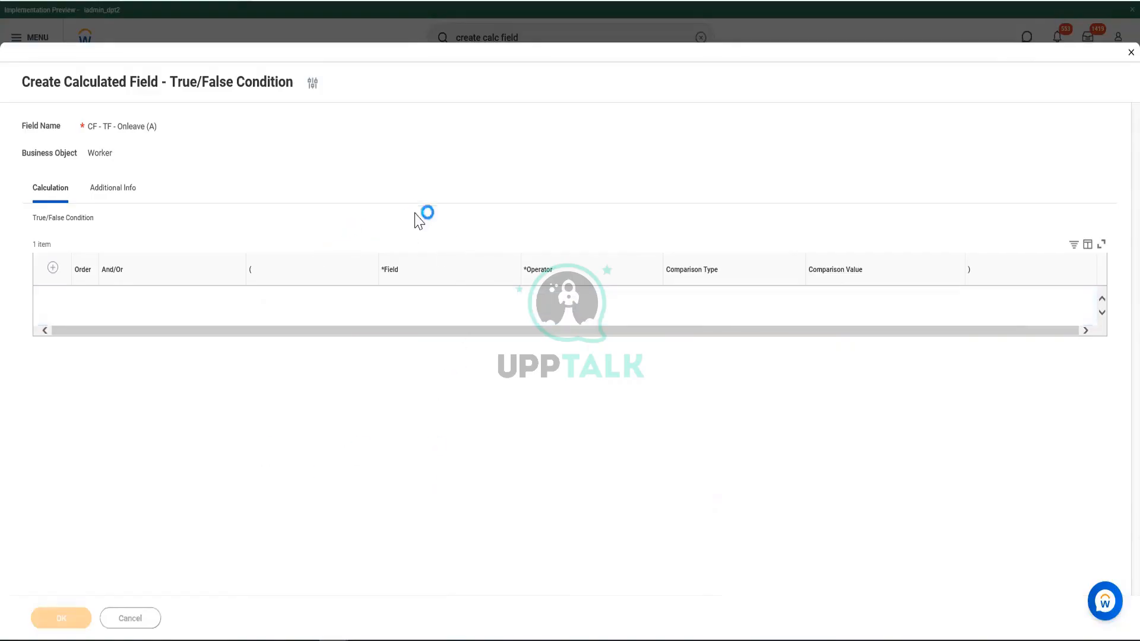
right_click(424, 78)
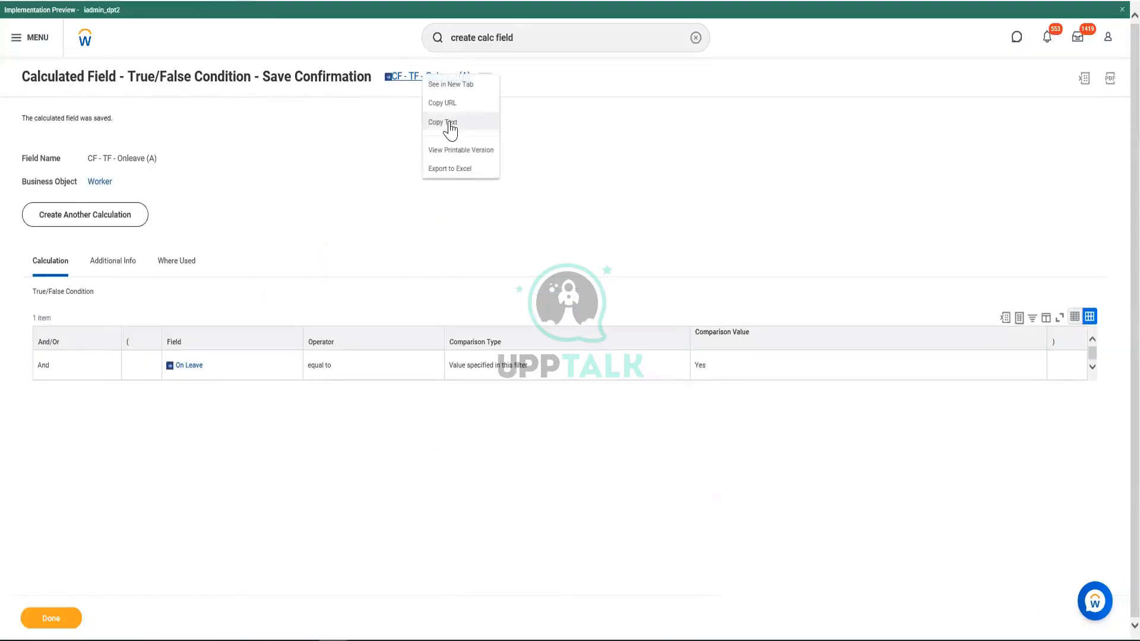
click(450, 122)
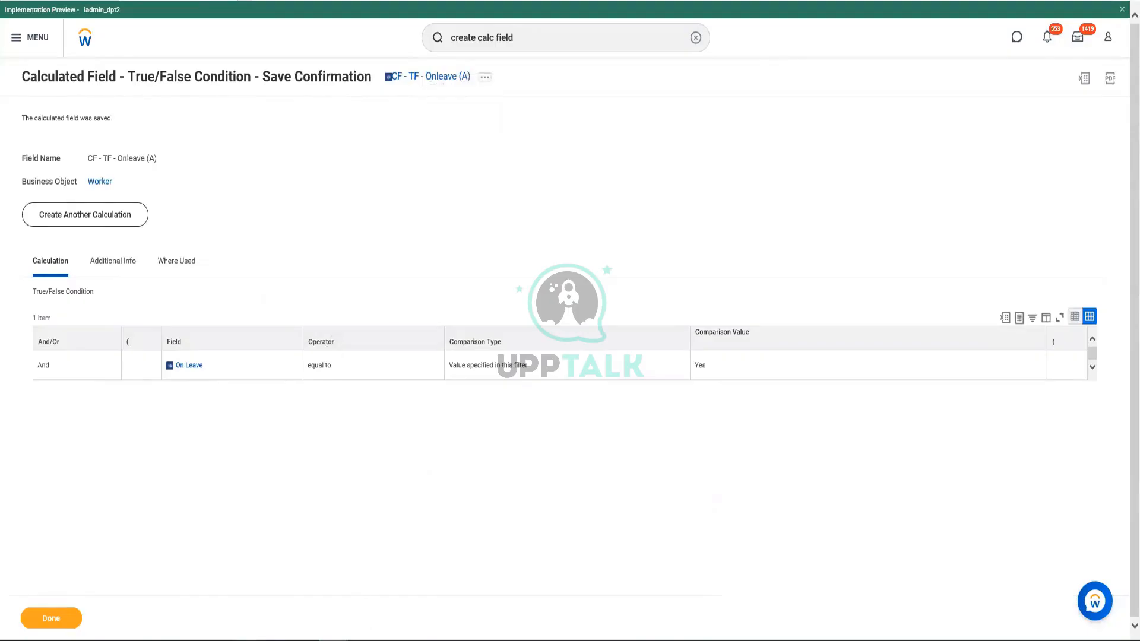
click(318, 587)
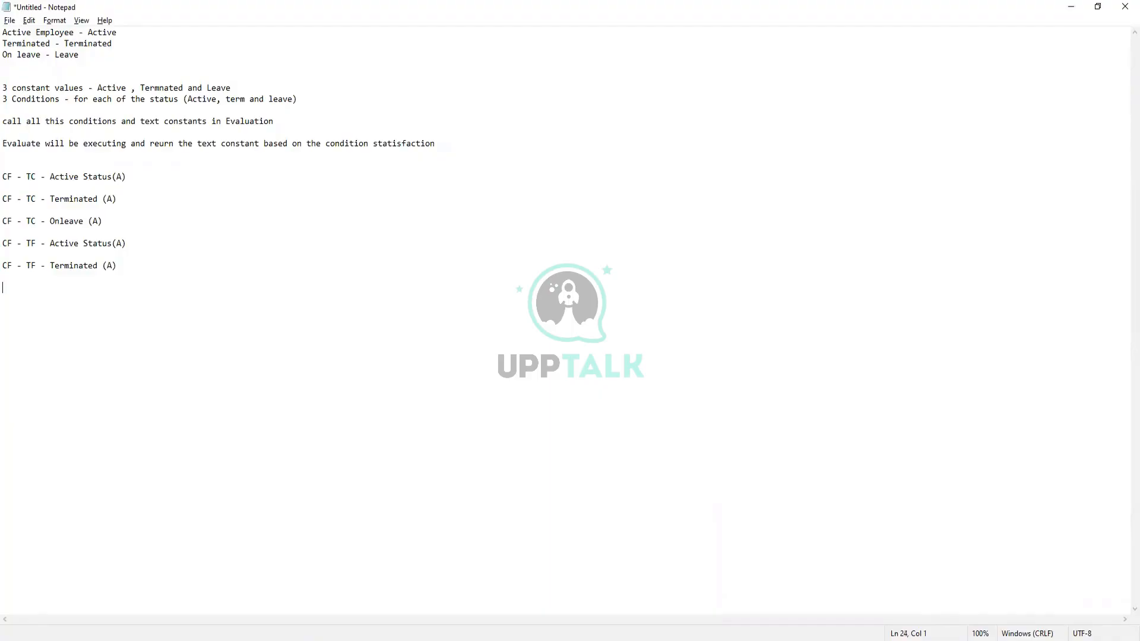
key(ctrl+v)
drag(125, 299, 2, 176)
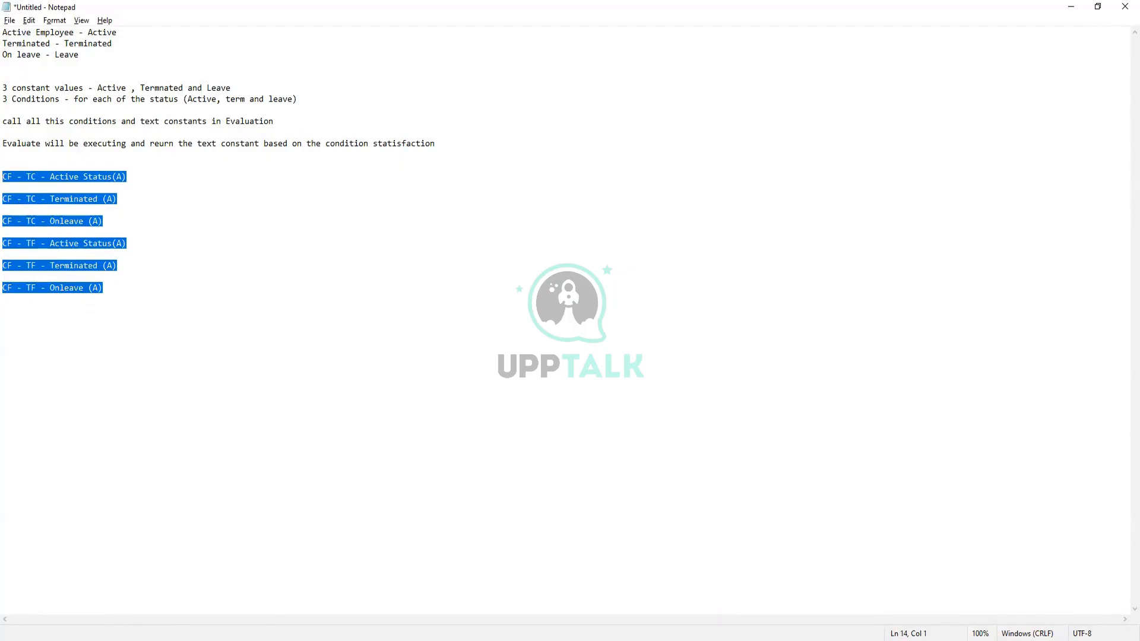
Switch back to Workday and start another calculated field named CF - Eval - Employee Status.
mouse_move(399, 628)
click(392, 605)
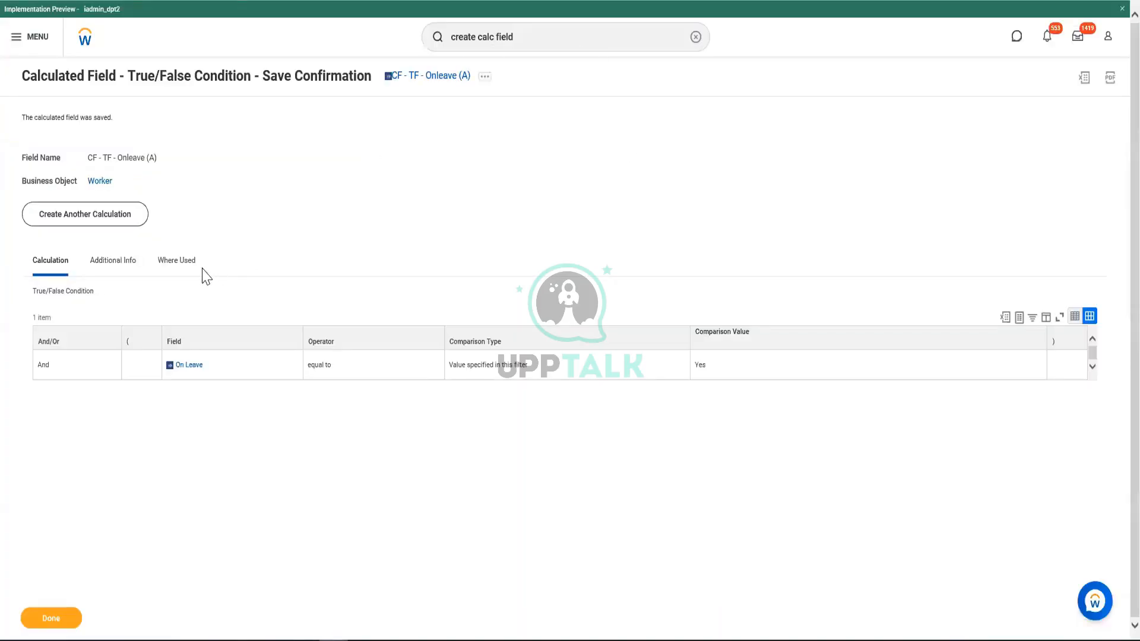
click(125, 220)
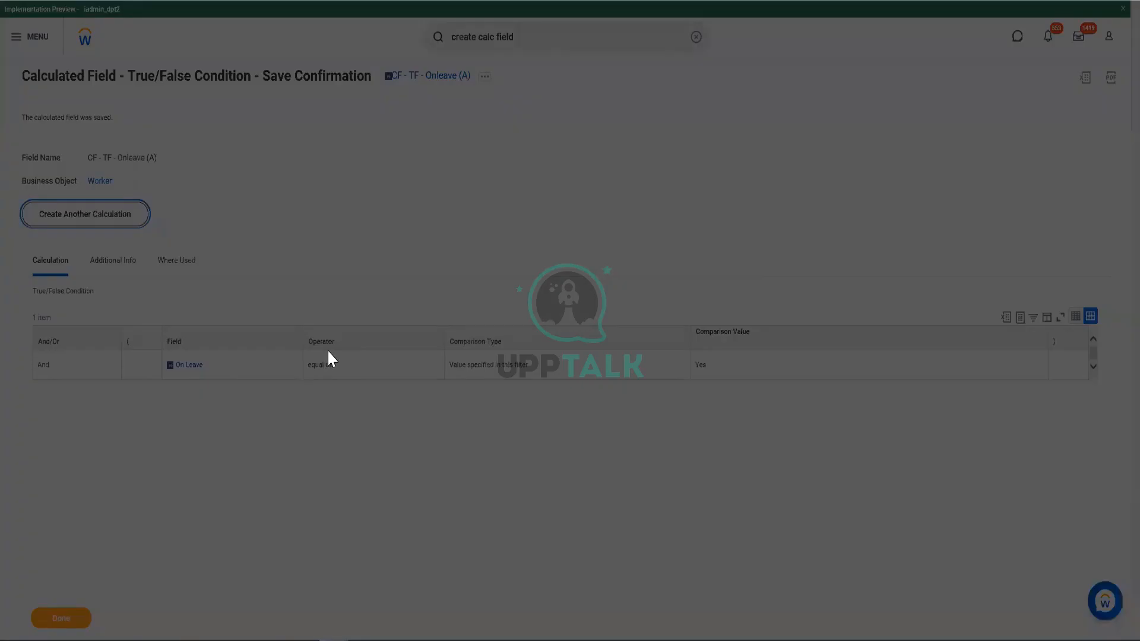
click(538, 156)
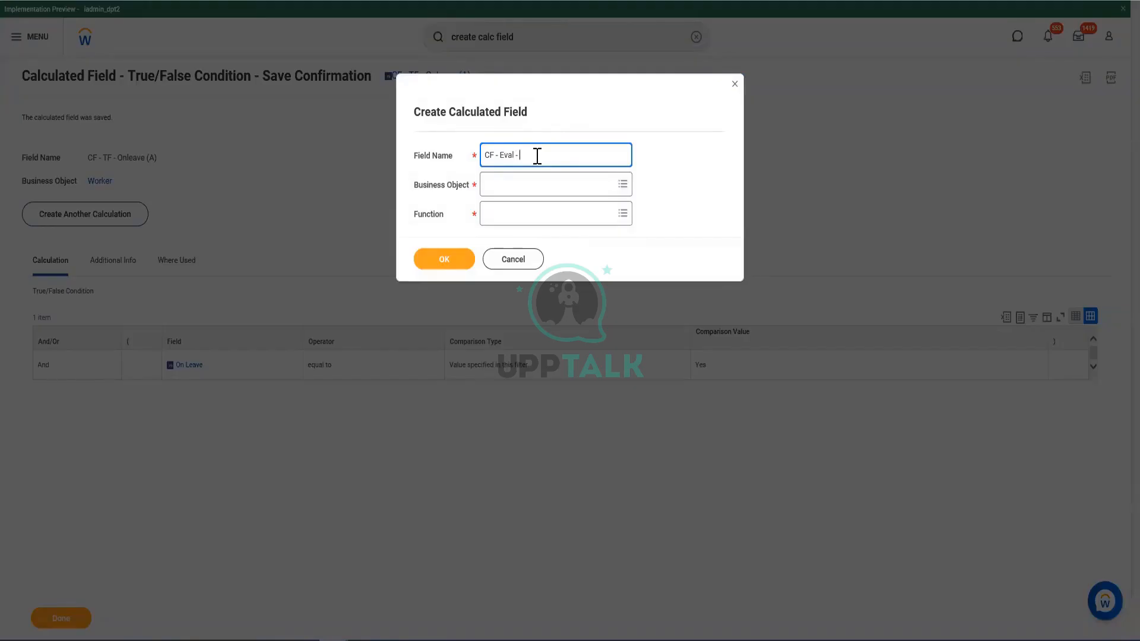
text(CF - Eval - Employee A)
key(BackSpace)
Assign the new field to the Worker business object with the Evaluate Expression function and open its definition.
click(532, 186)
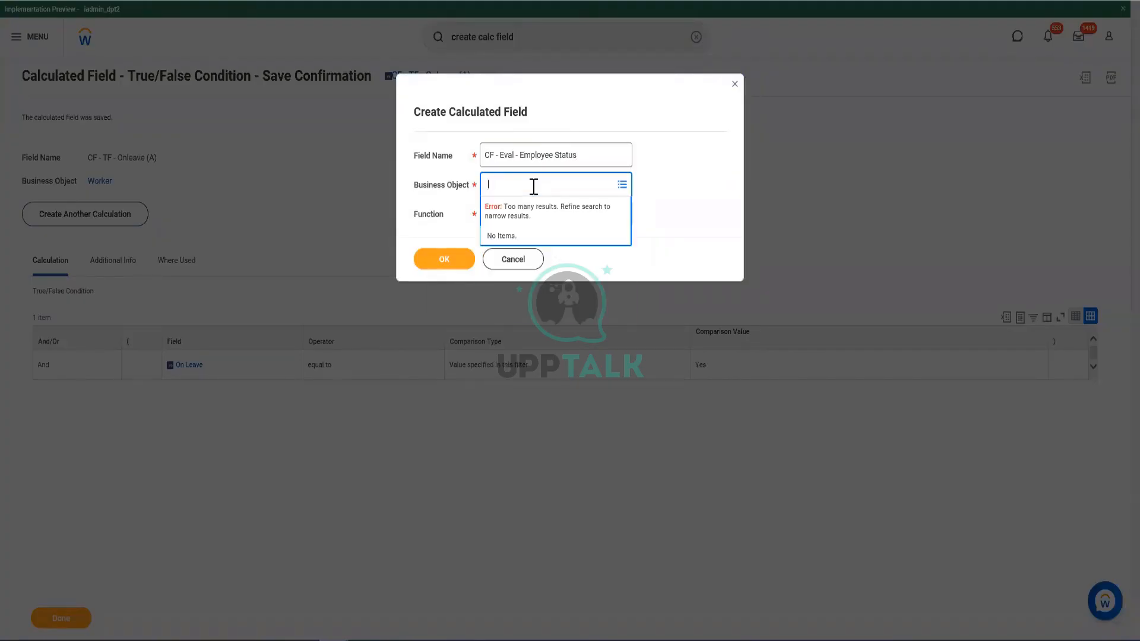
text(Worker)
key(Return)
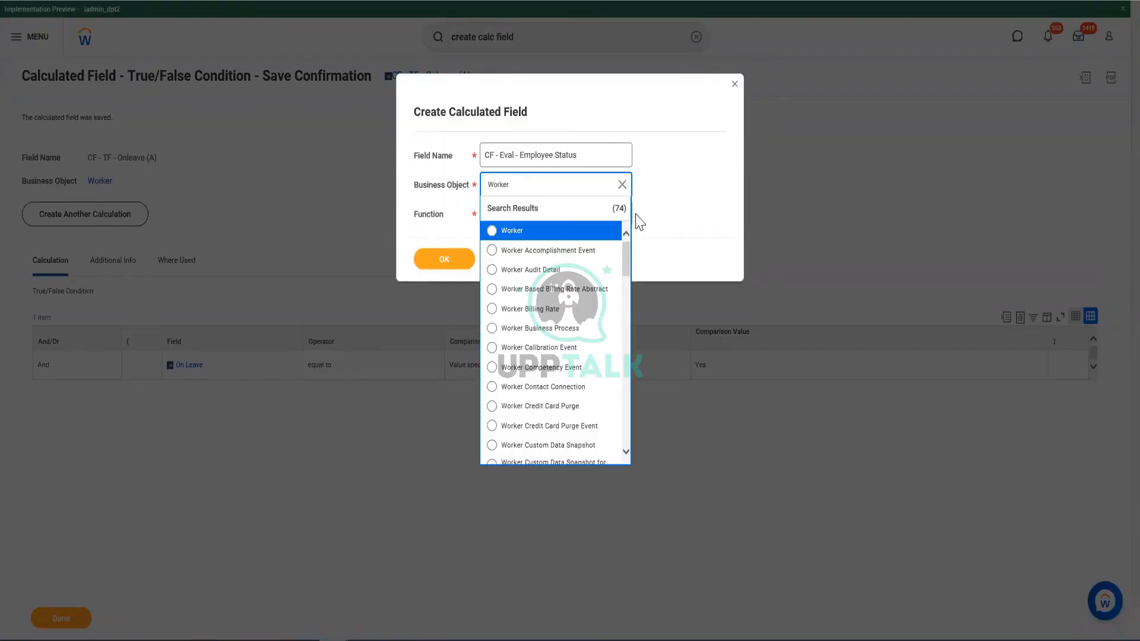
click(567, 232)
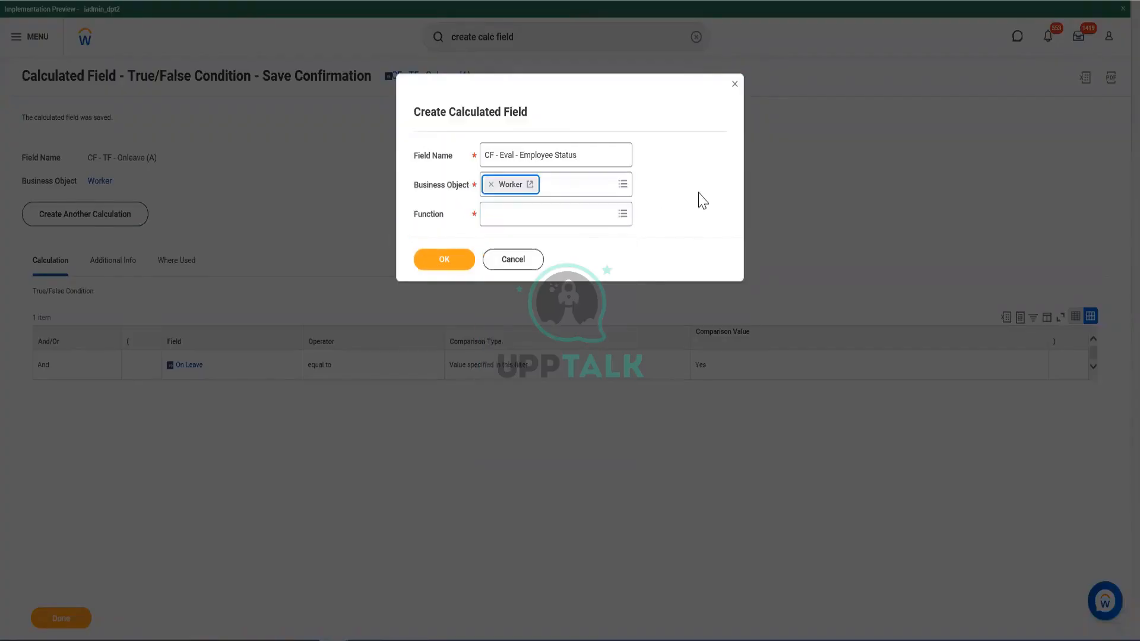
click(551, 215)
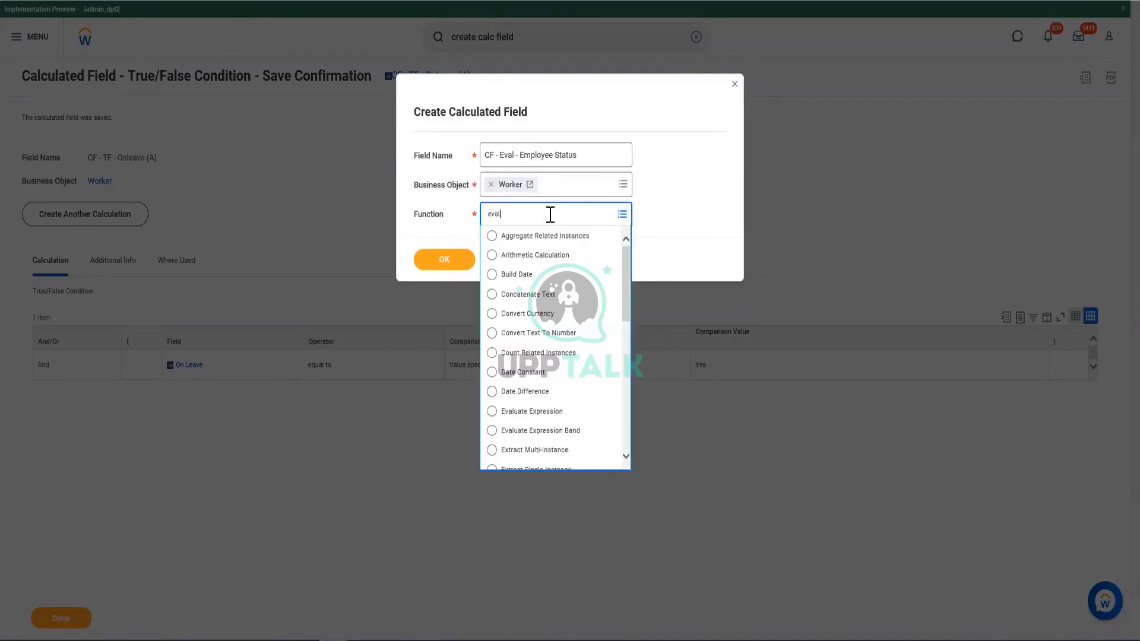
key(Return)
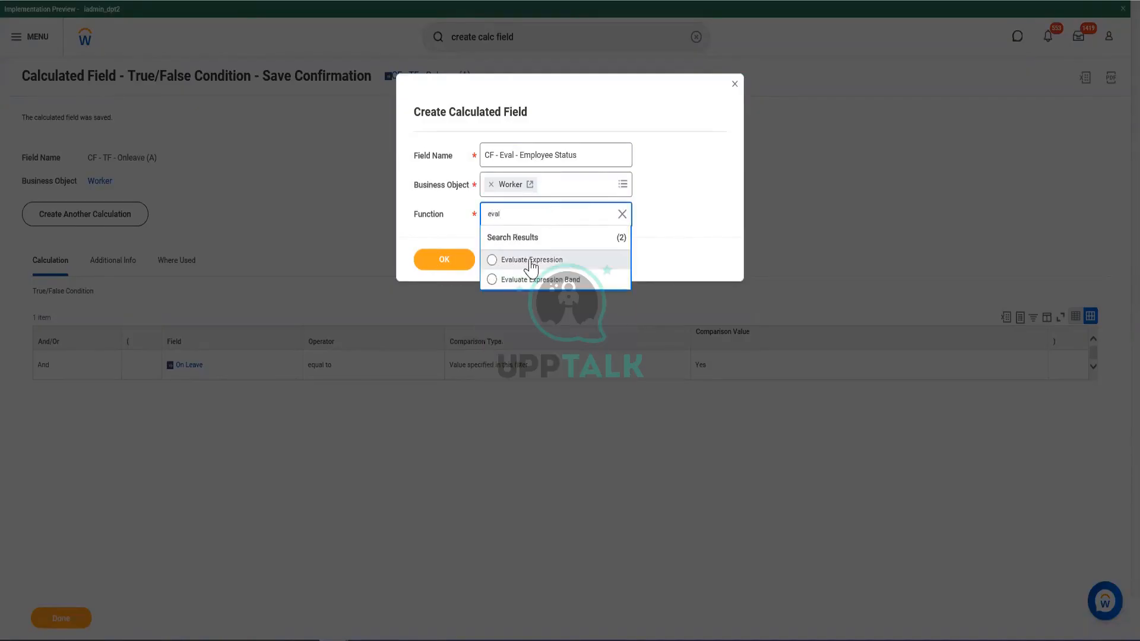
click(531, 261)
click(446, 261)
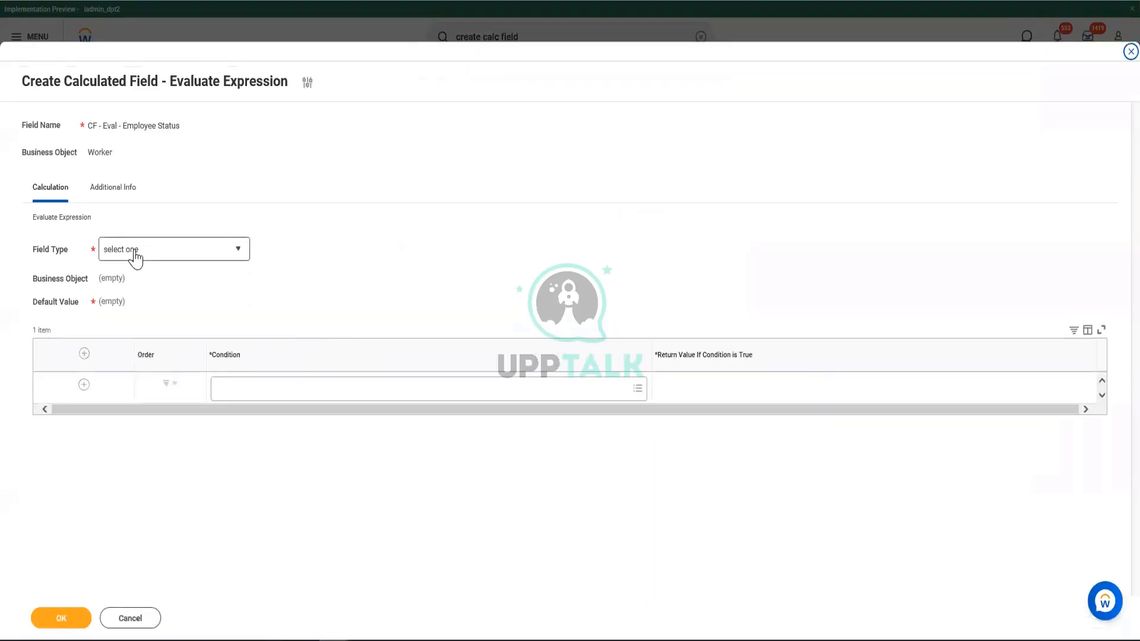
Set the expression's field type to Text and its default value to Empty String.
click(135, 254)
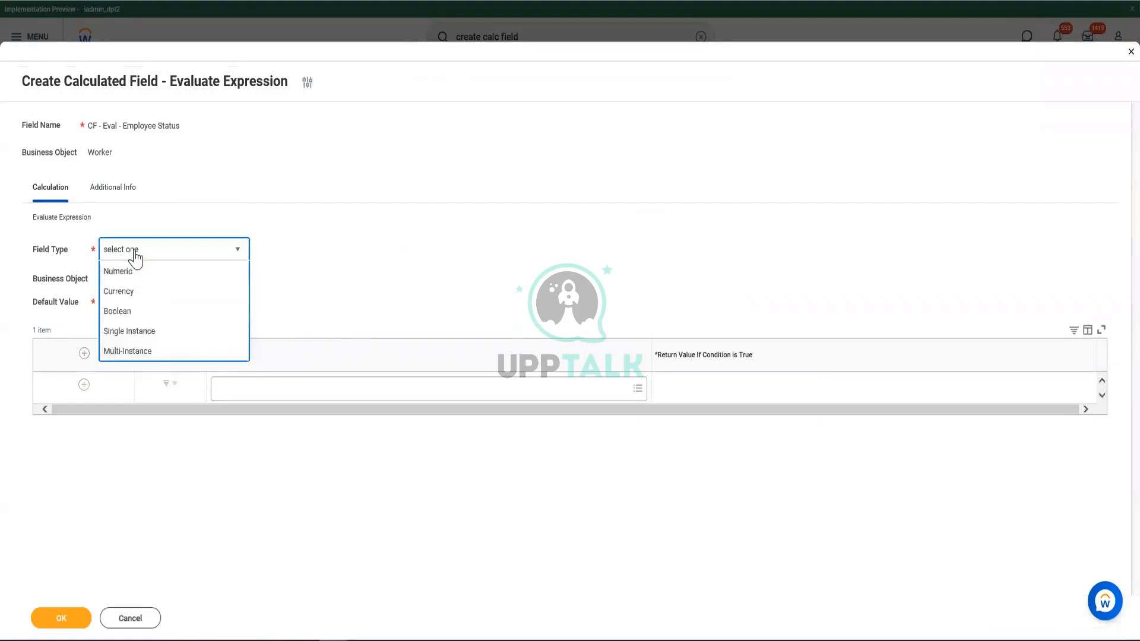
click(111, 292)
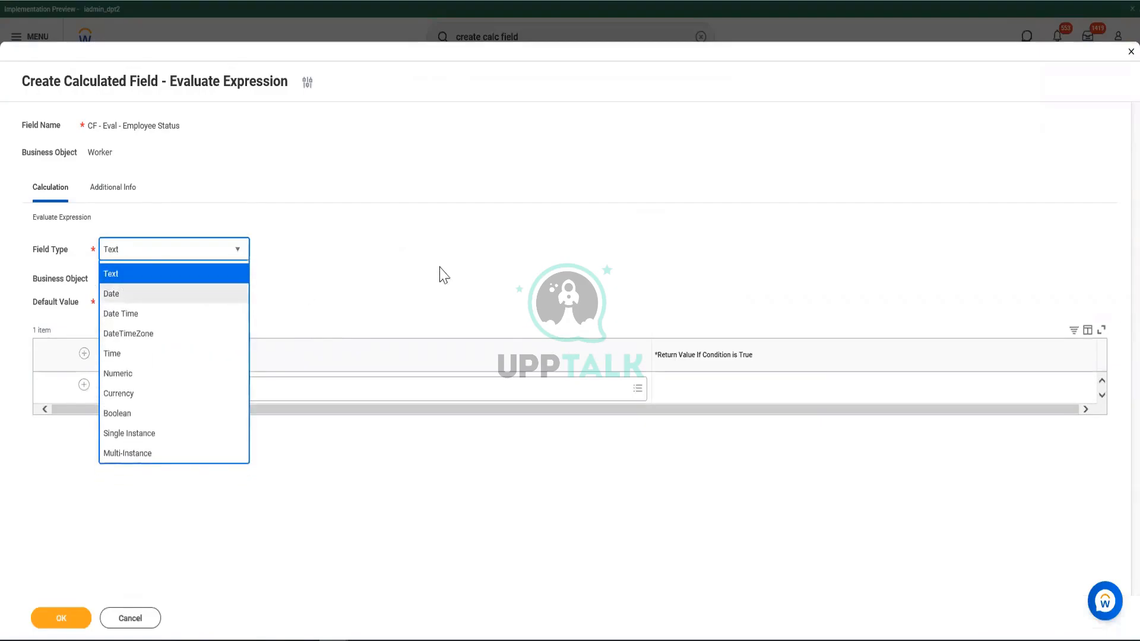
click(134, 300)
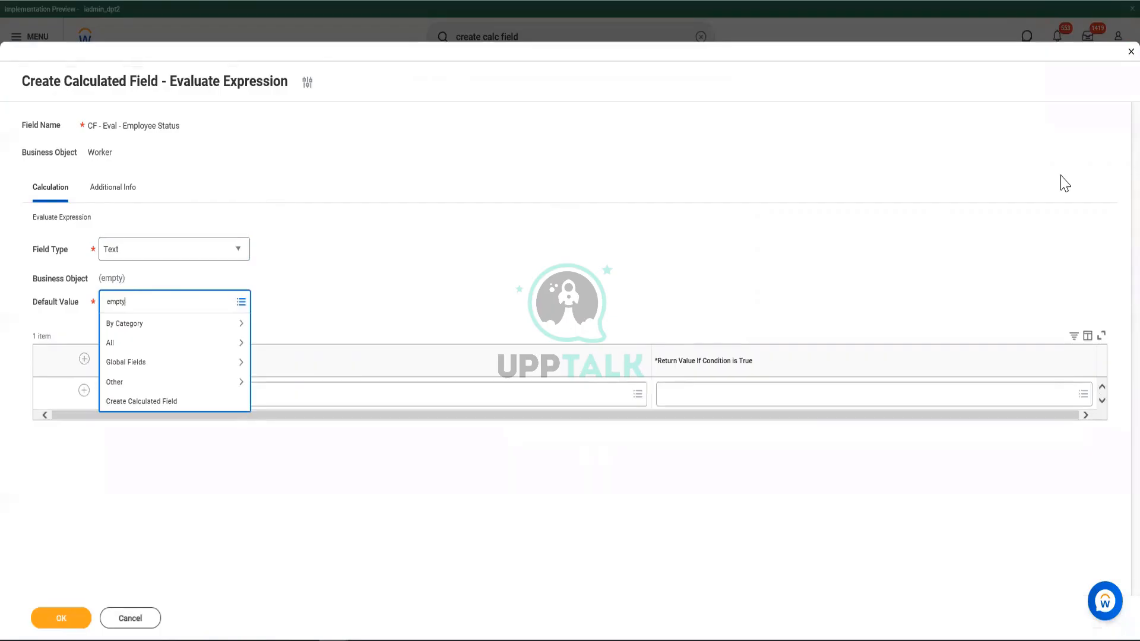
key(Return)
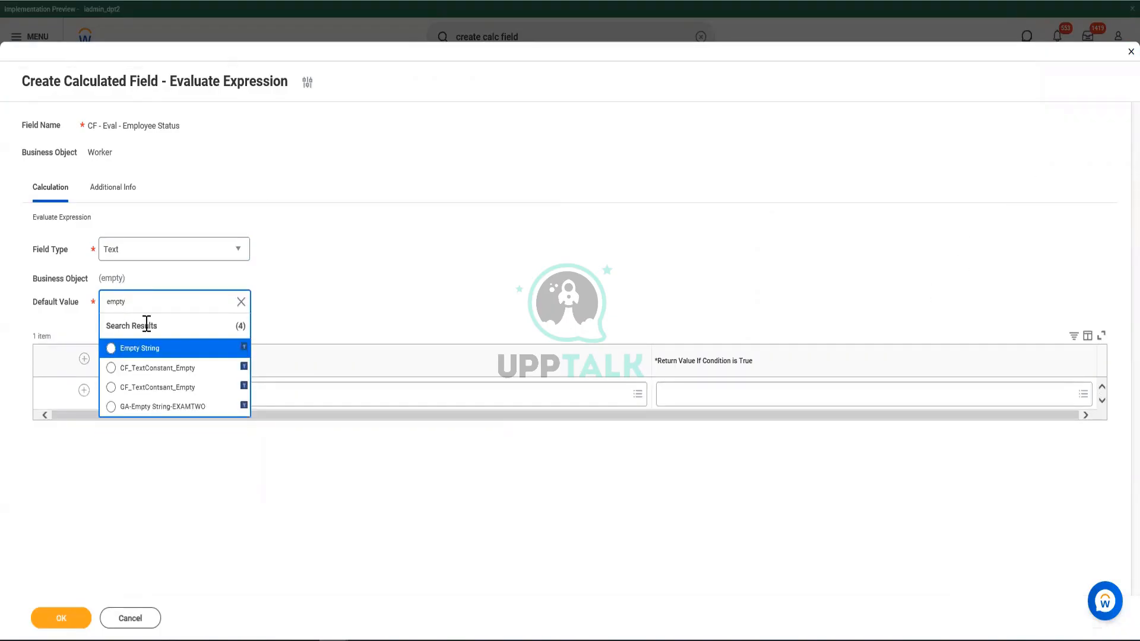
click(158, 355)
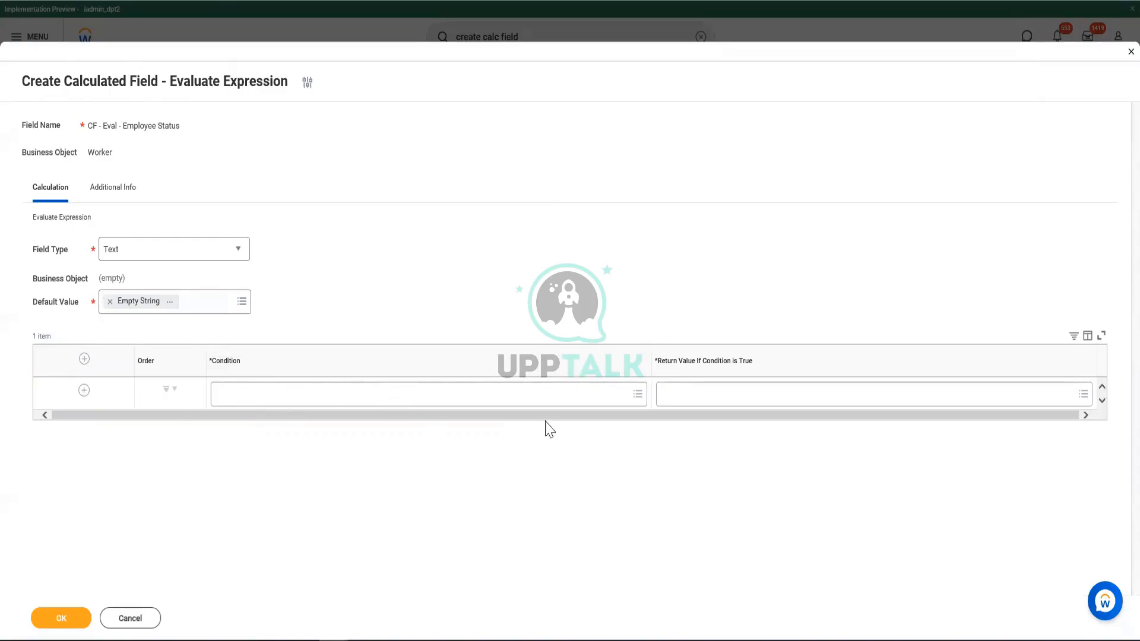
Try to set the first row's condition to CF - TC - Active Status(A), copied from the Notepad list, also searching without the "(A)" suffix.
mouse_move(246, 640)
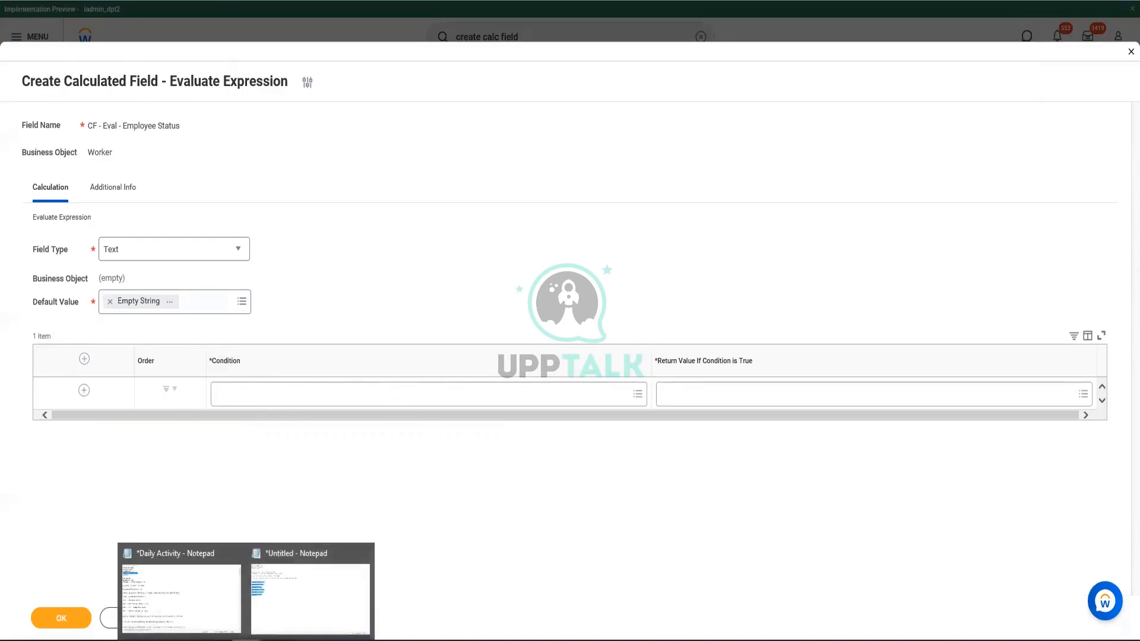
click(302, 587)
click(146, 273)
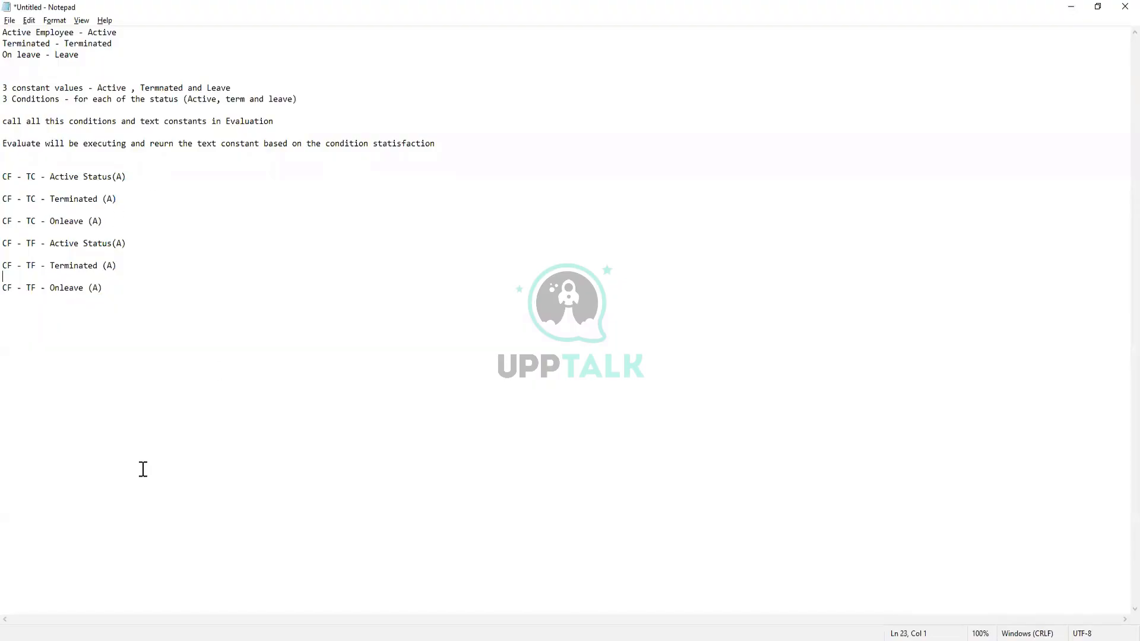
drag(132, 177, 3, 177)
key(ctrl+c)
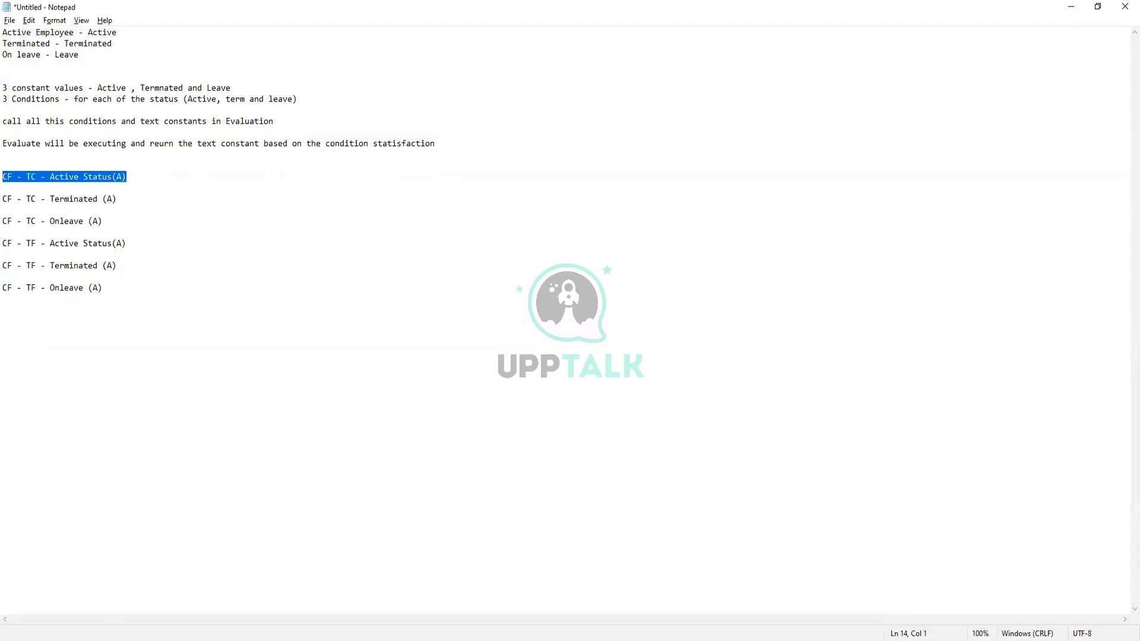
key(alt+Tab)
click(354, 394)
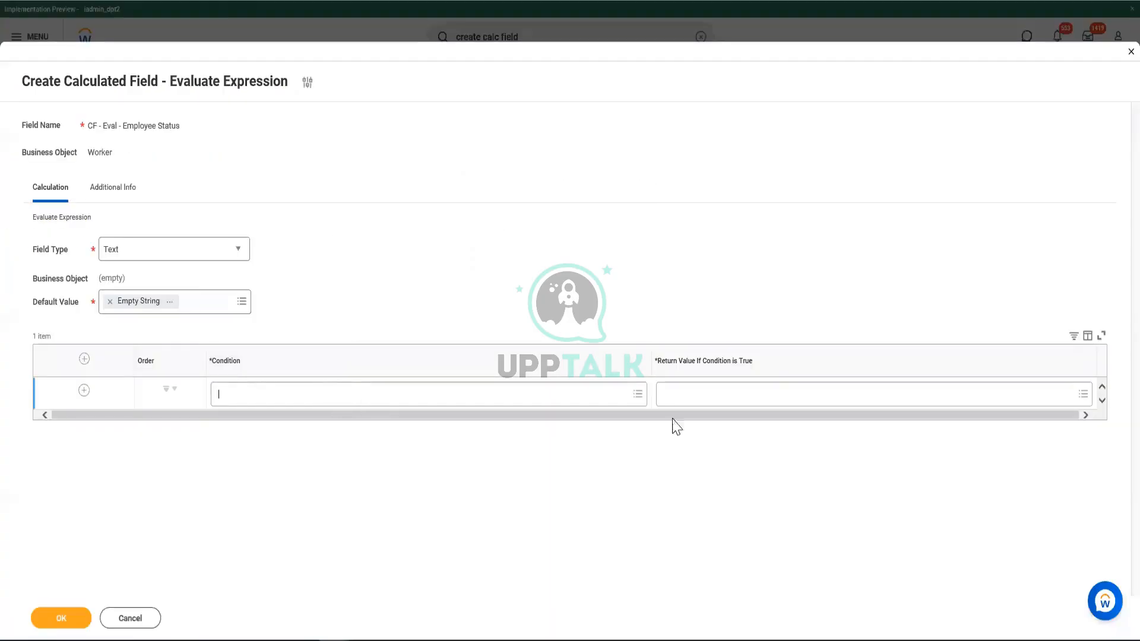
key(ctrl+v)
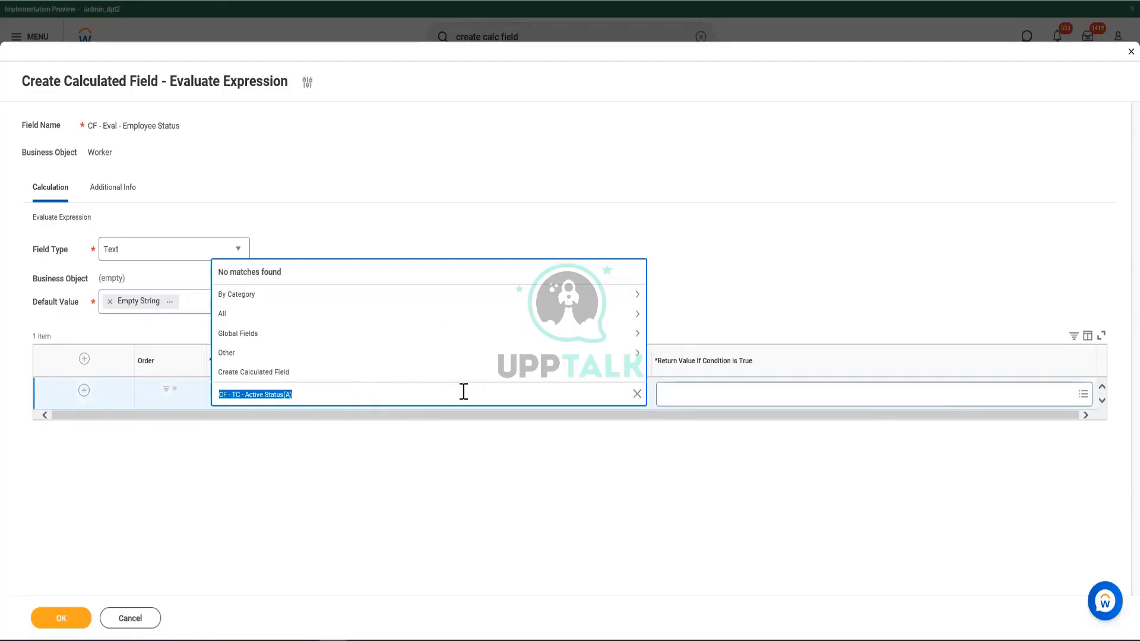
click(342, 394)
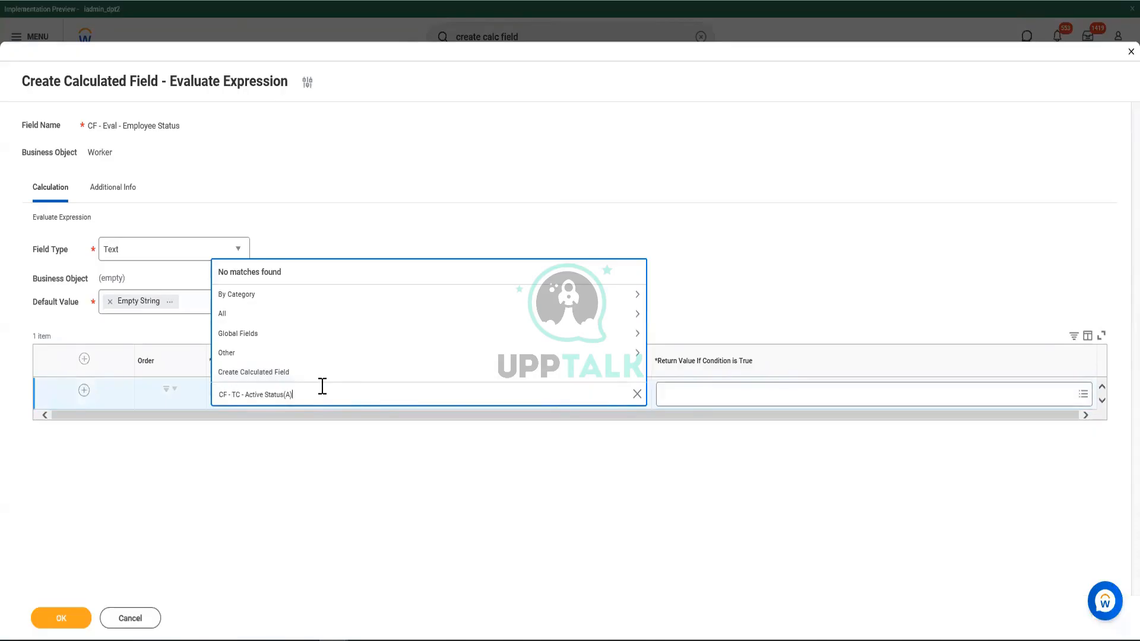
key(BackSpace)
key(BackSpace)
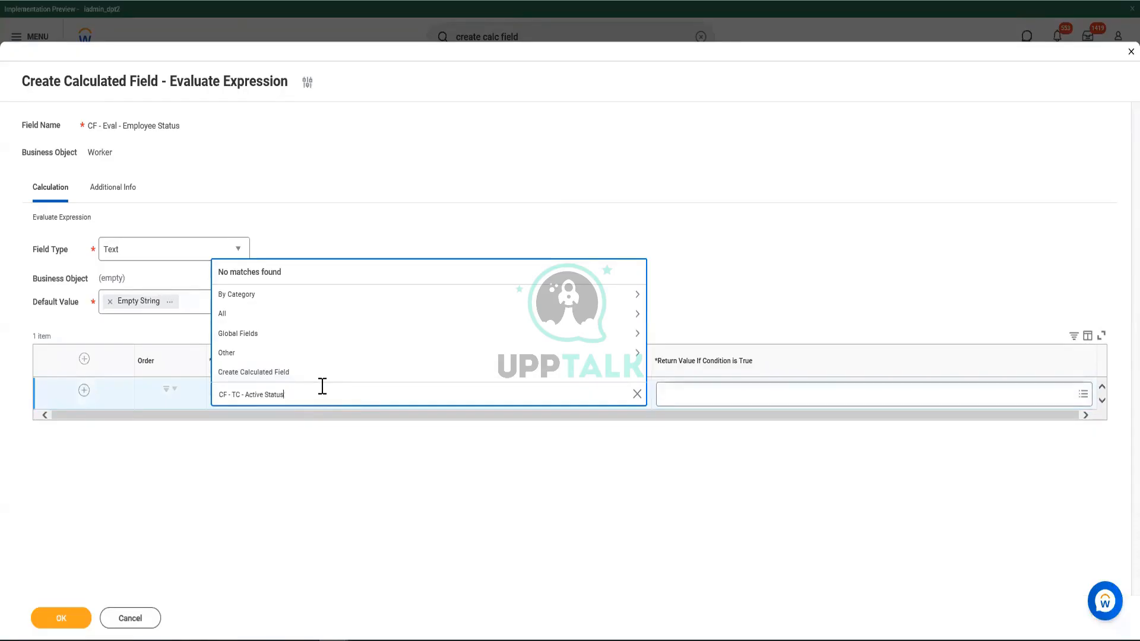
key(Return)
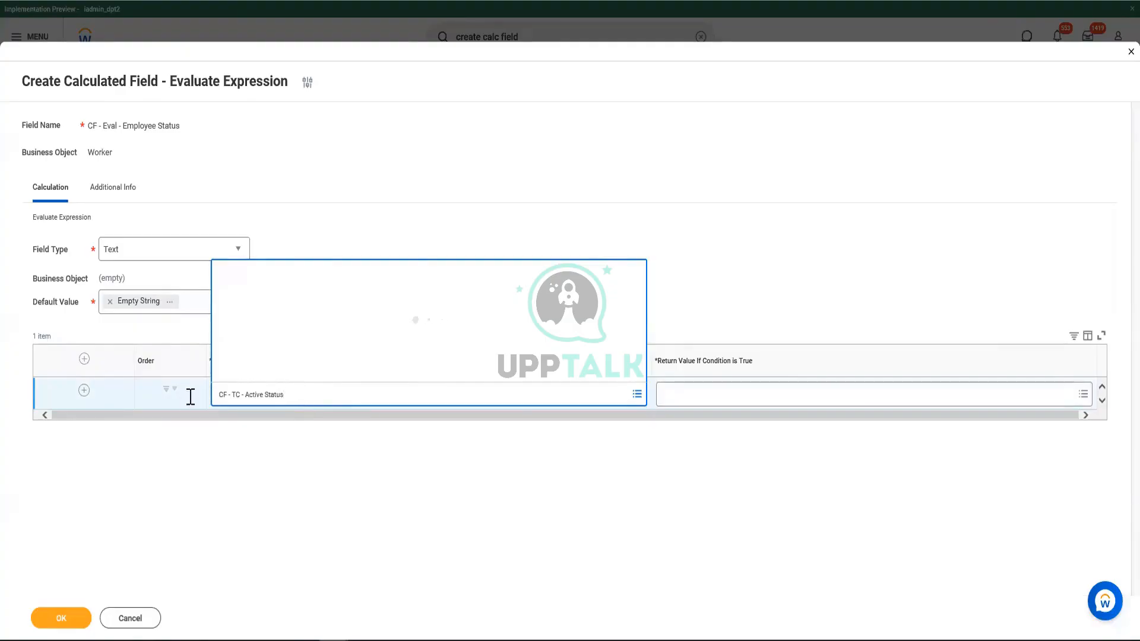
key(BackSpace)
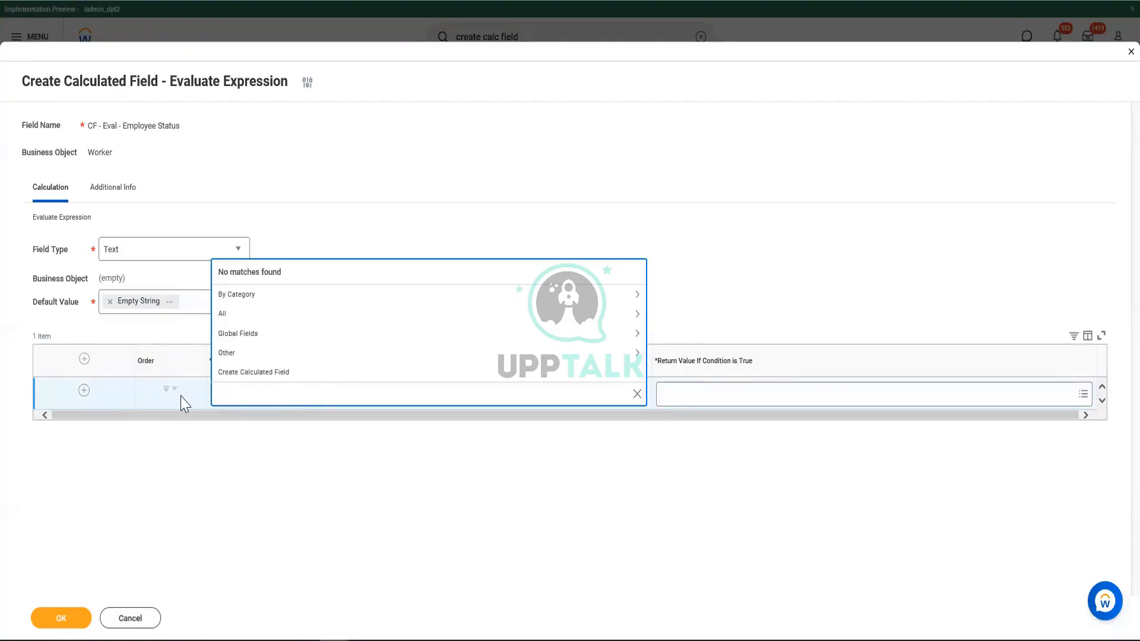
Copy CF - TF - Active Status(A) from the Notepad list and set it as the first row's condition in Workday.
key(alt+Tab)
click(152, 267)
drag(127, 245, 2, 246)
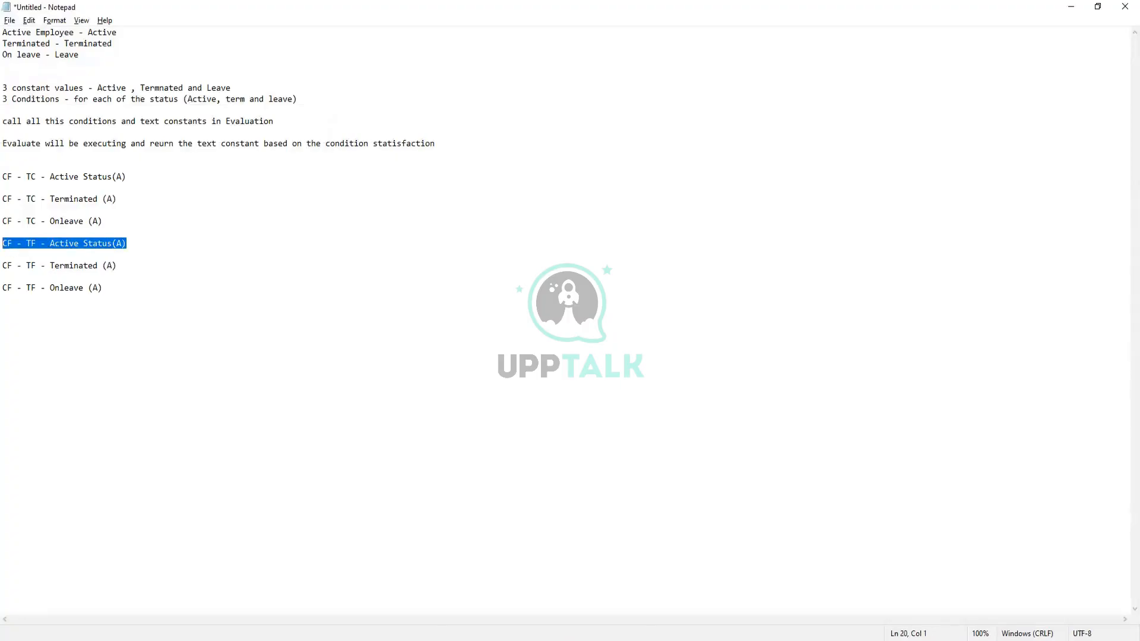
key(ctrl+c)
key(alt+Tab)
key(ctrl+v)
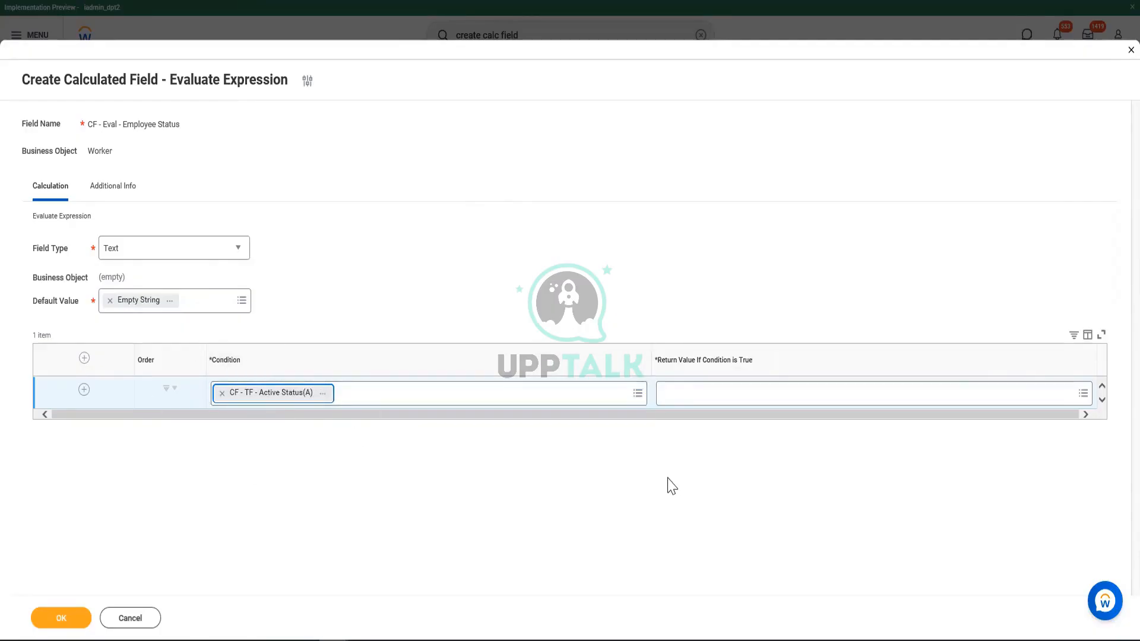
Copy CF - TC - Active Status(A) from Notepad and set it as the first row's return value if true.
key(alt+Tab)
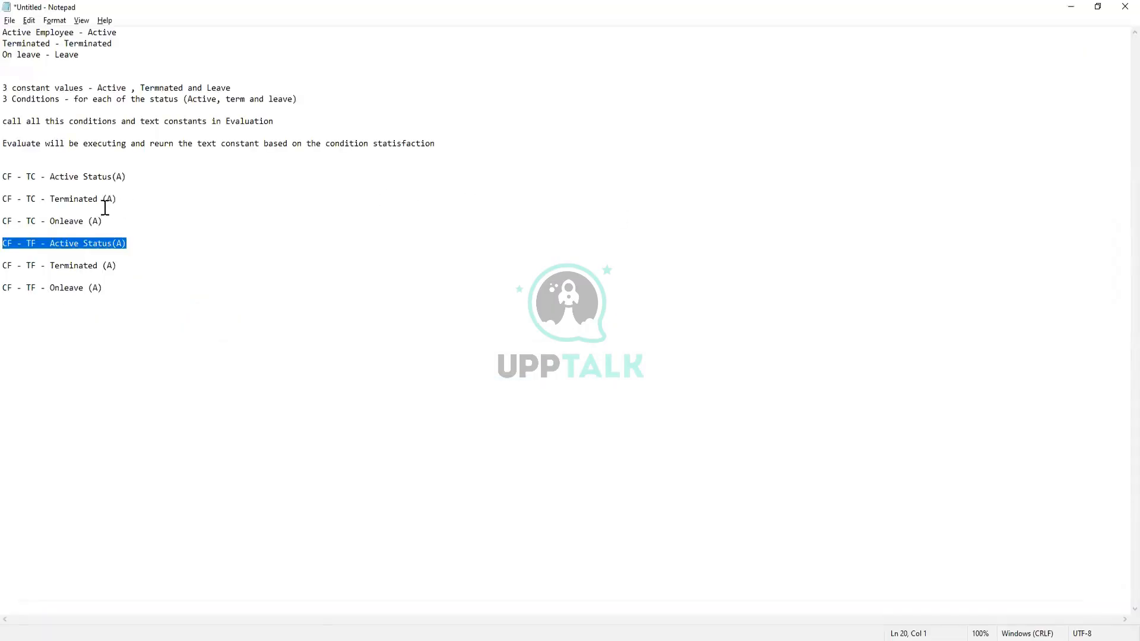
drag(126, 177, 10, 178)
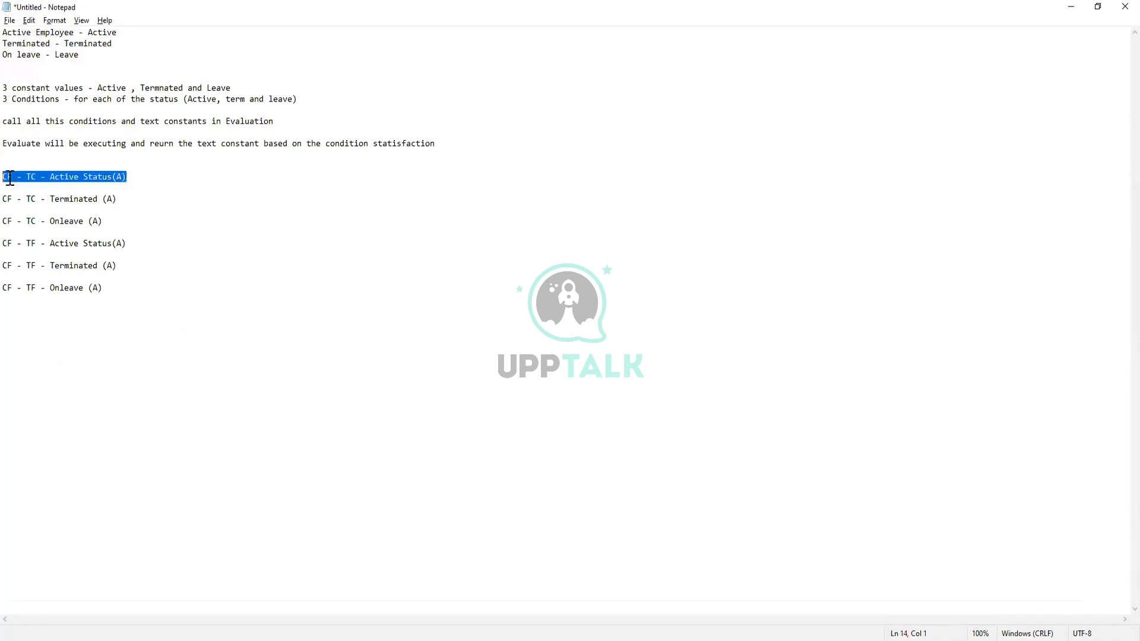
key(alt+Tab)
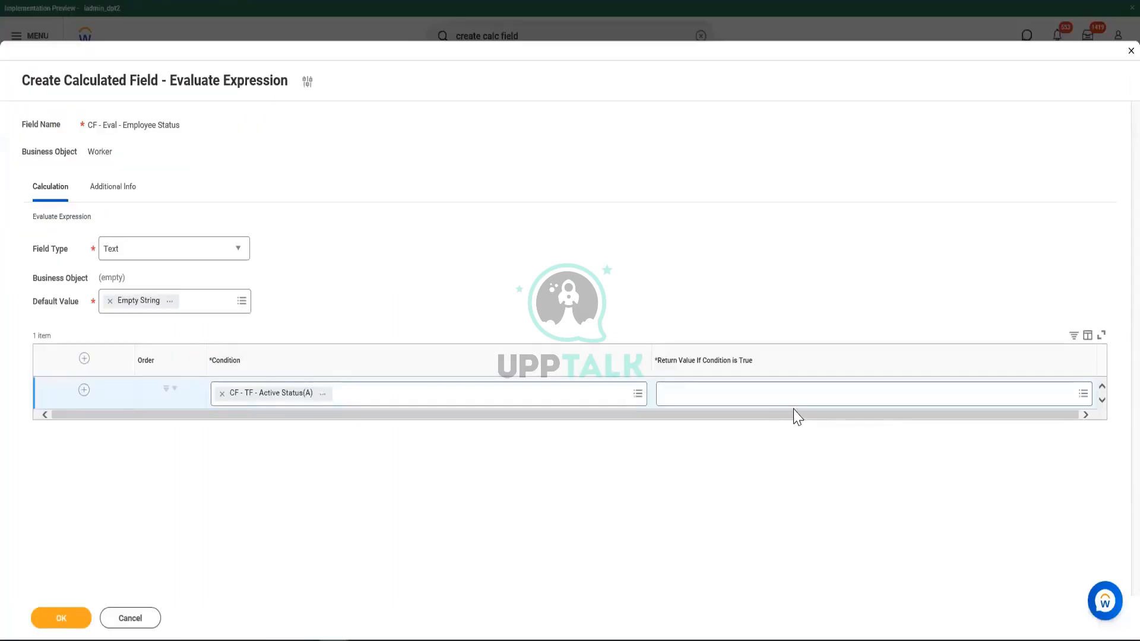
click(789, 391)
key(ctrl+v)
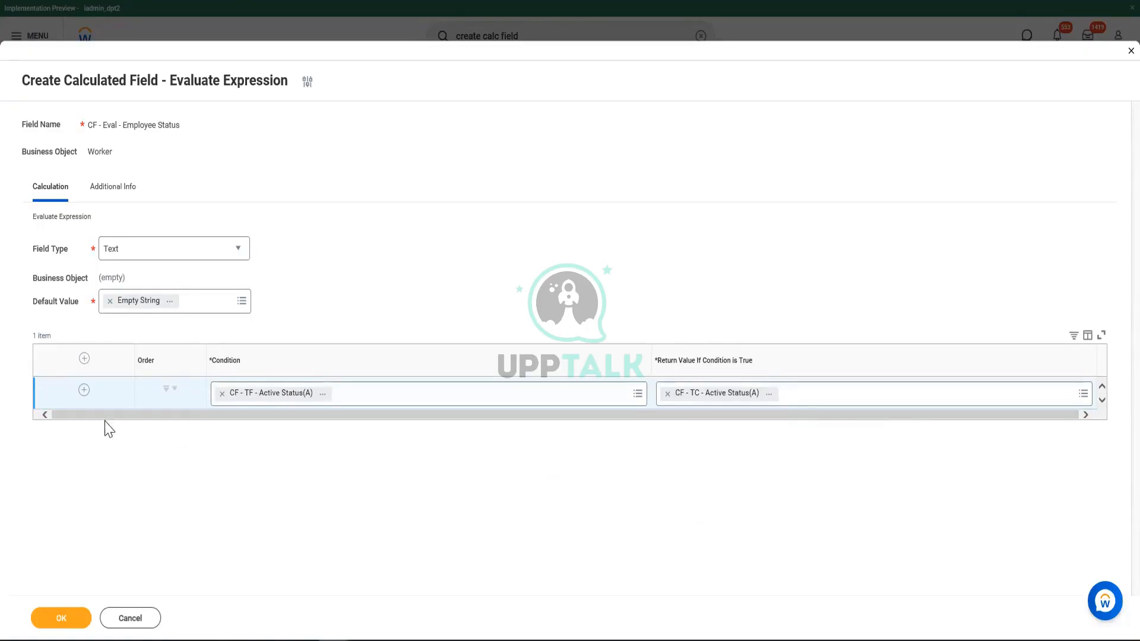
Add two more condition rows and set the second row's condition to CF - TF - Terminated (A), copied from Notepad.
click(83, 390)
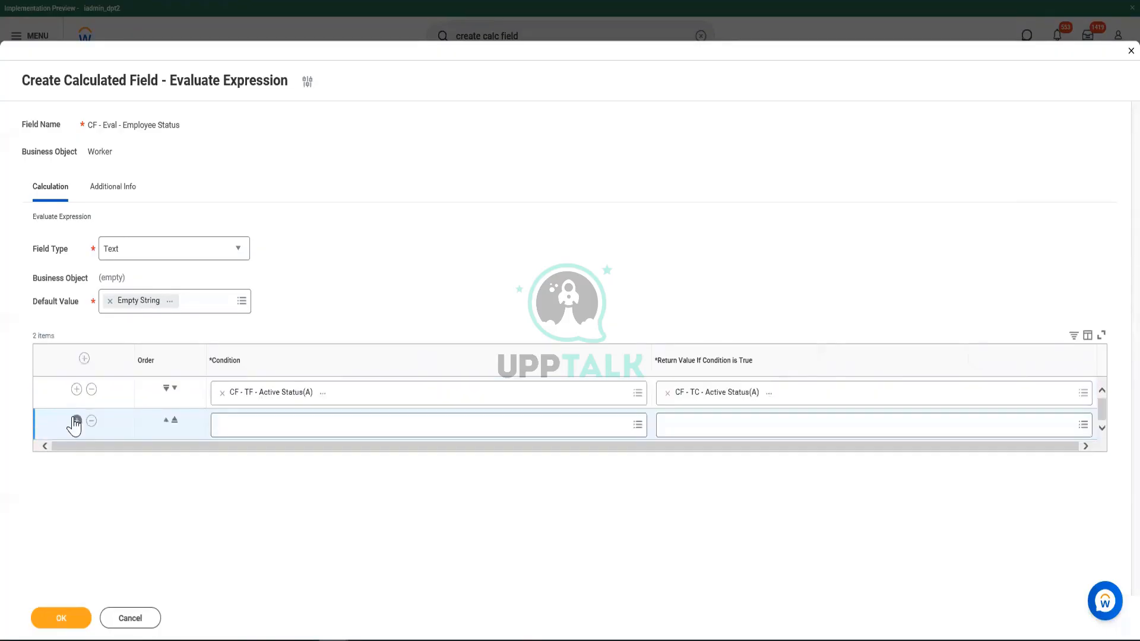
click(76, 421)
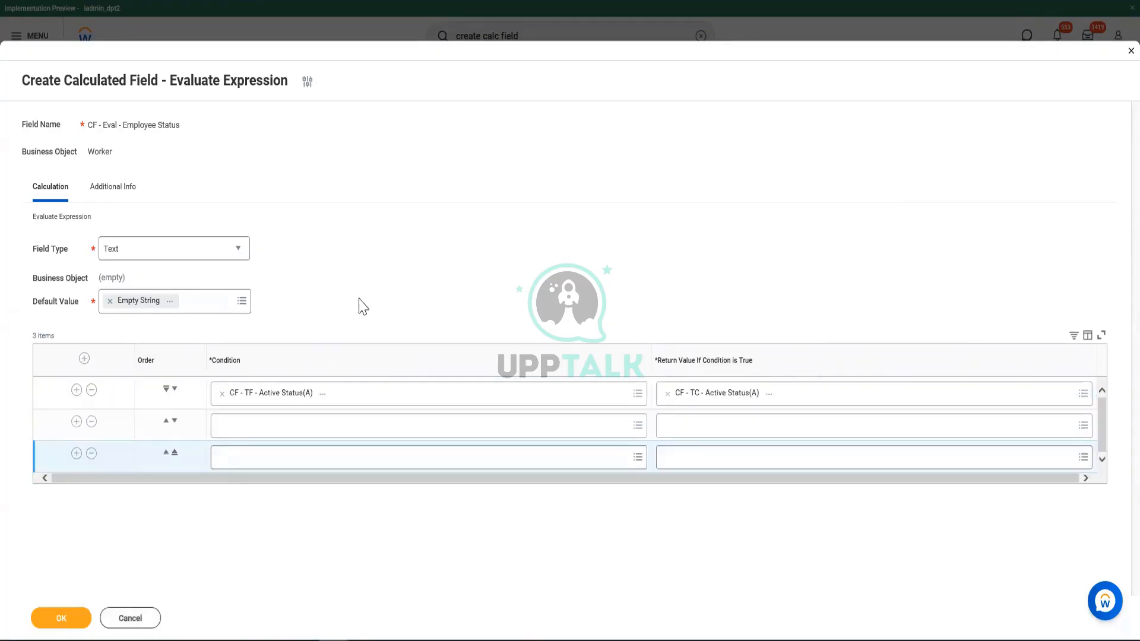
key(alt+Tab)
click(134, 232)
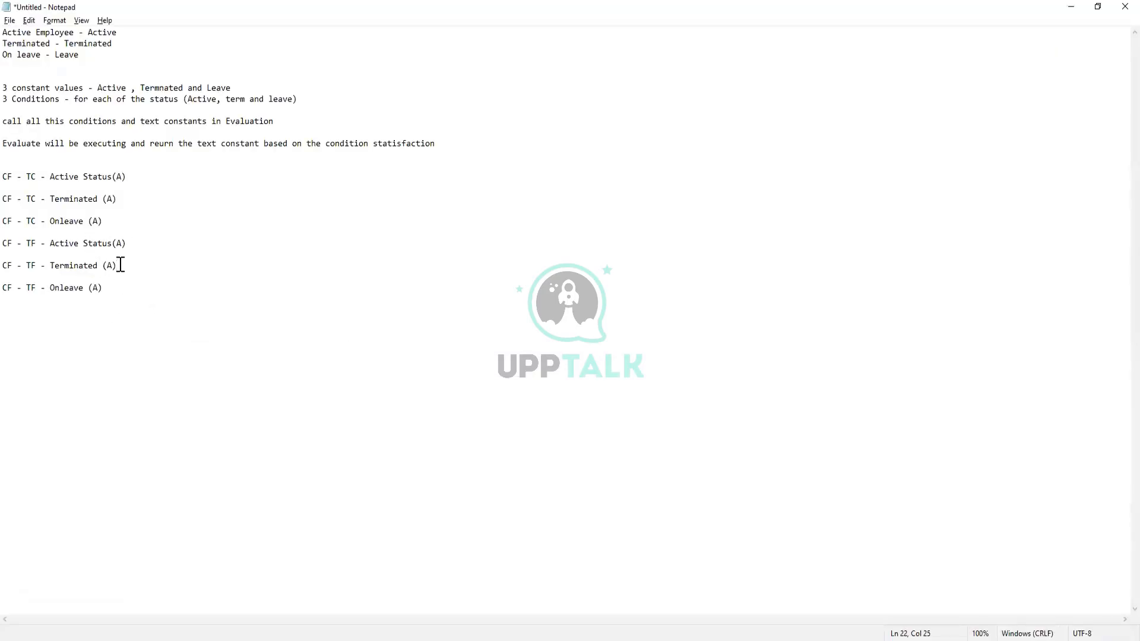
drag(120, 265, 1, 267)
key(ctrl+c)
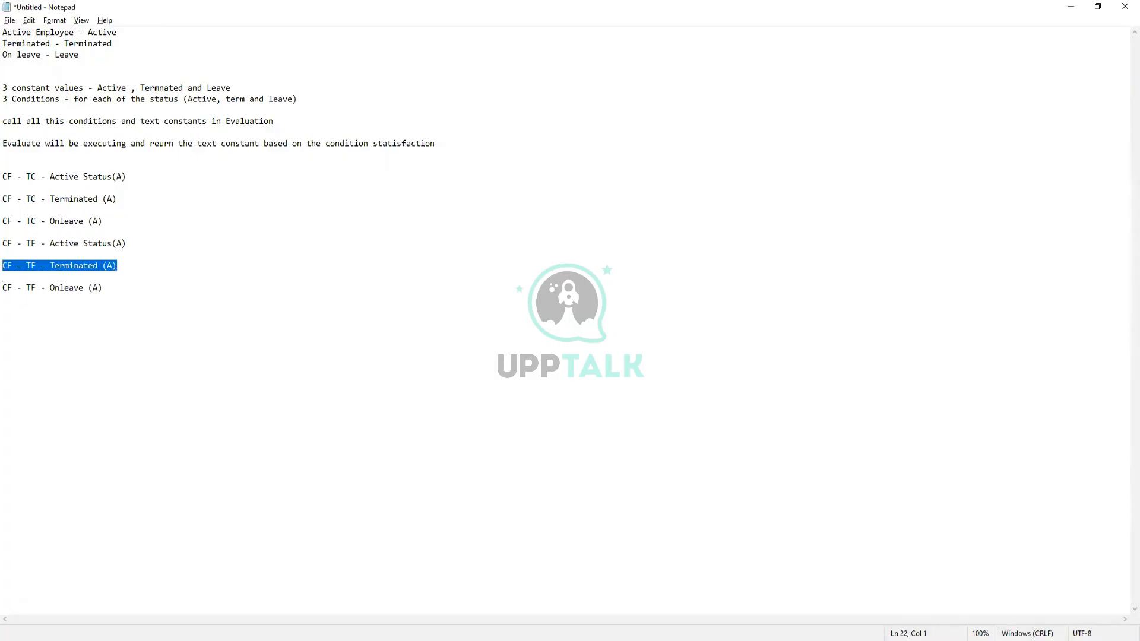
key(alt+Tab)
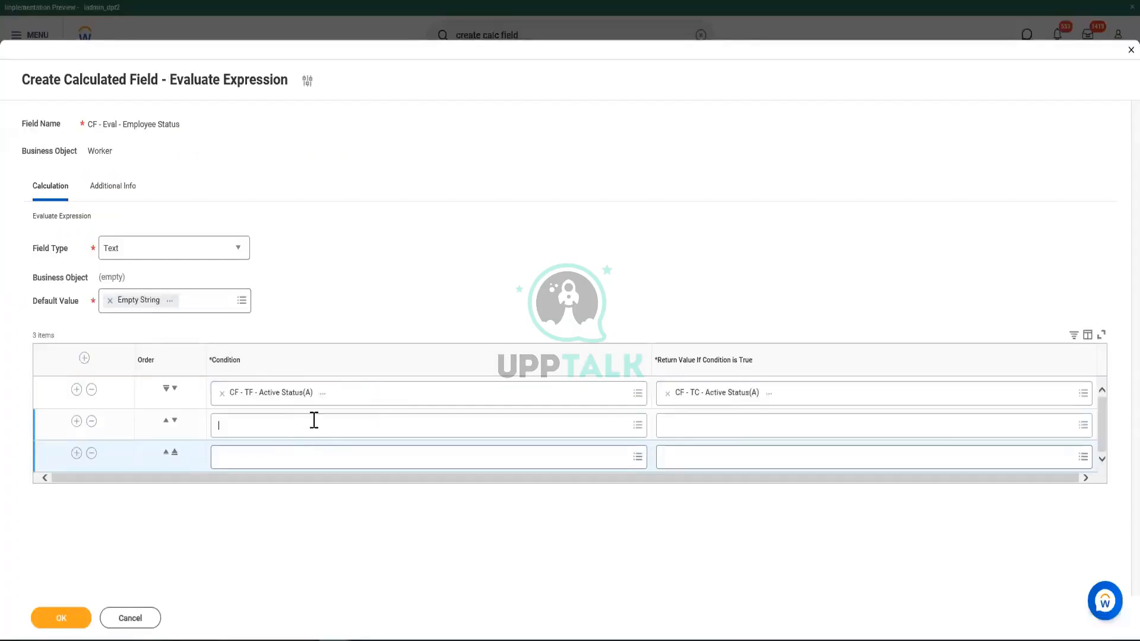
click(313, 422)
key(ctrl+v)
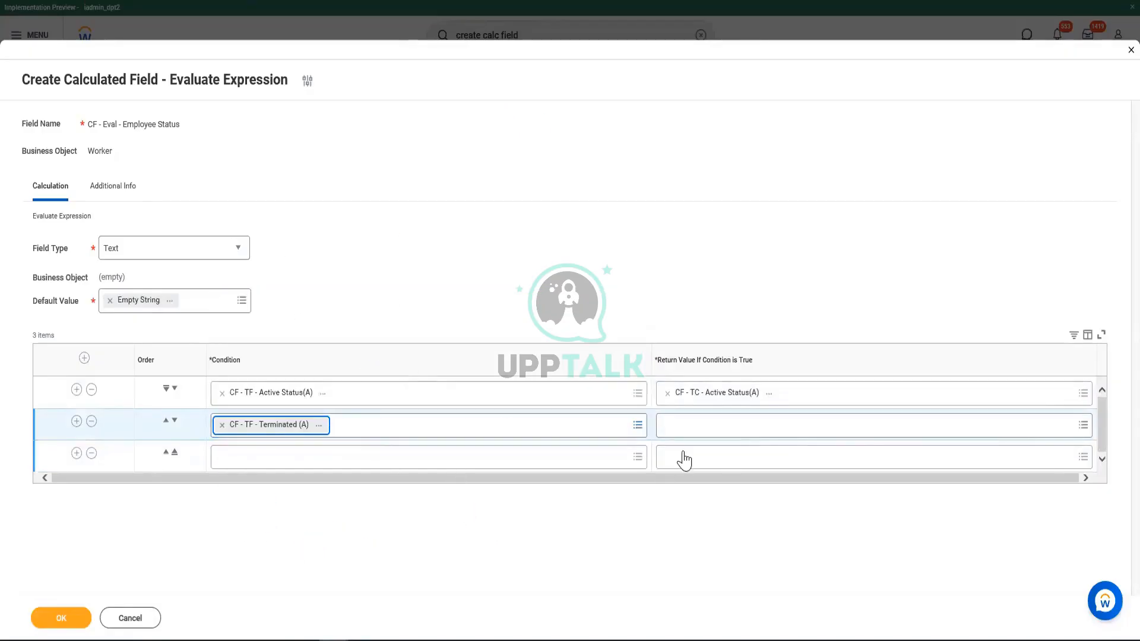
Copy CF - TC - Terminated (A) from Notepad and set it as the second row's return value if true in Workday.
key(alt+Tab)
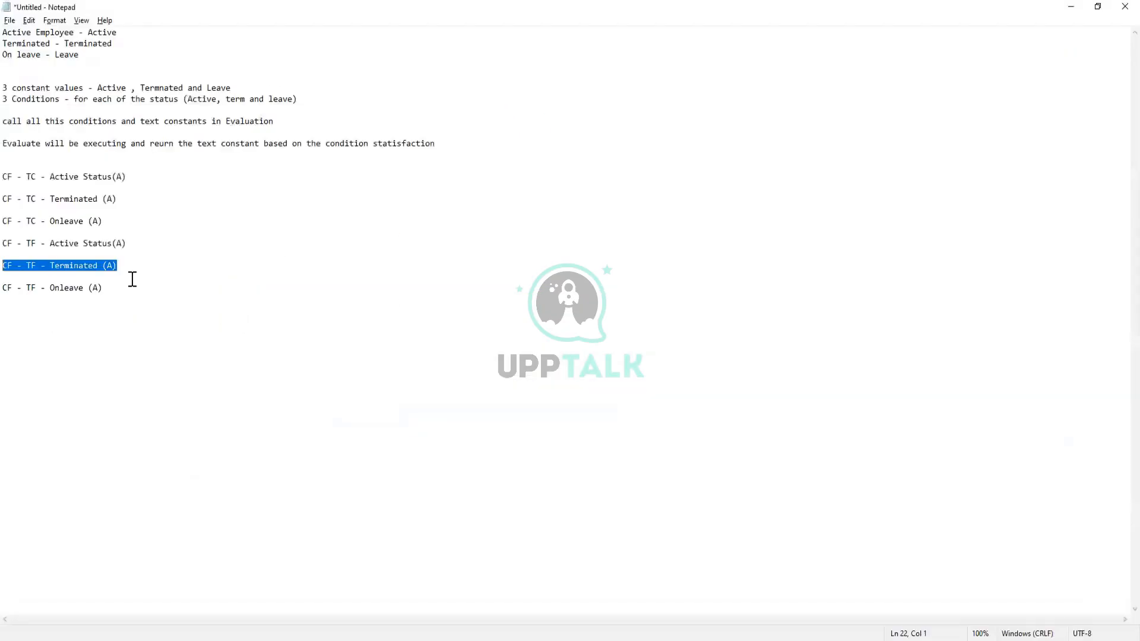
click(143, 188)
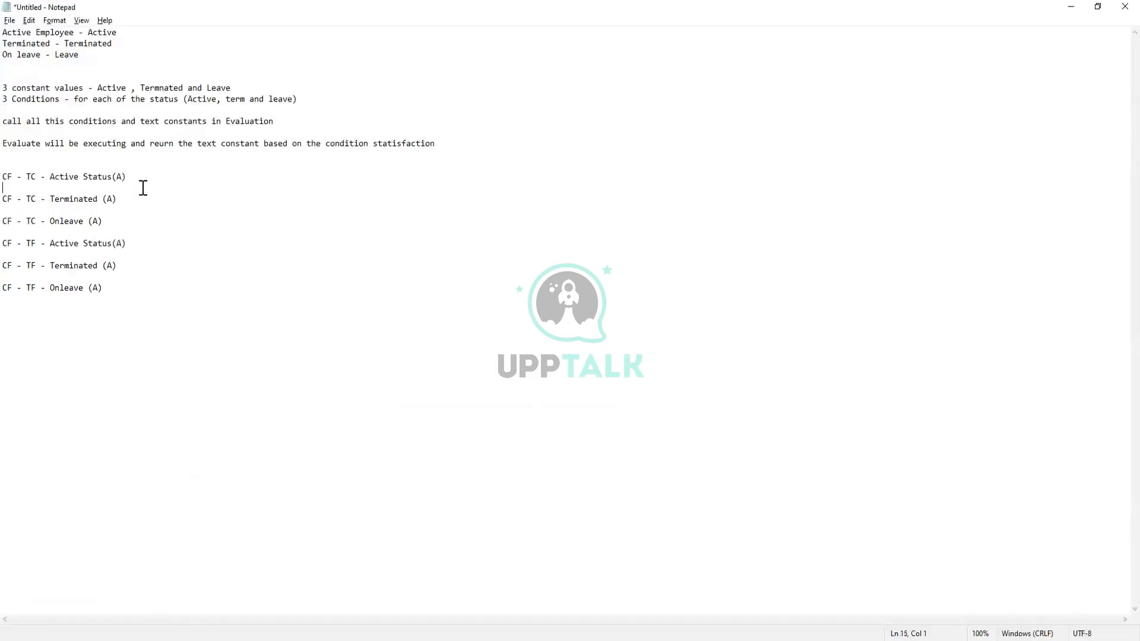
drag(143, 194, 144, 194)
key(ctrl+c)
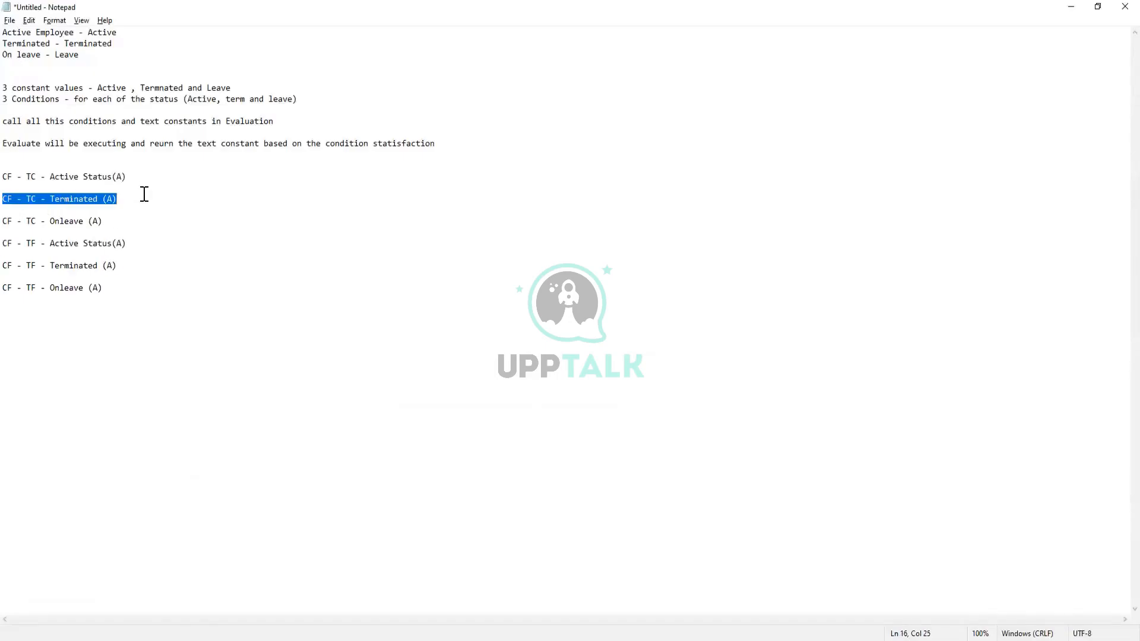
key(alt+Tab)
click(720, 428)
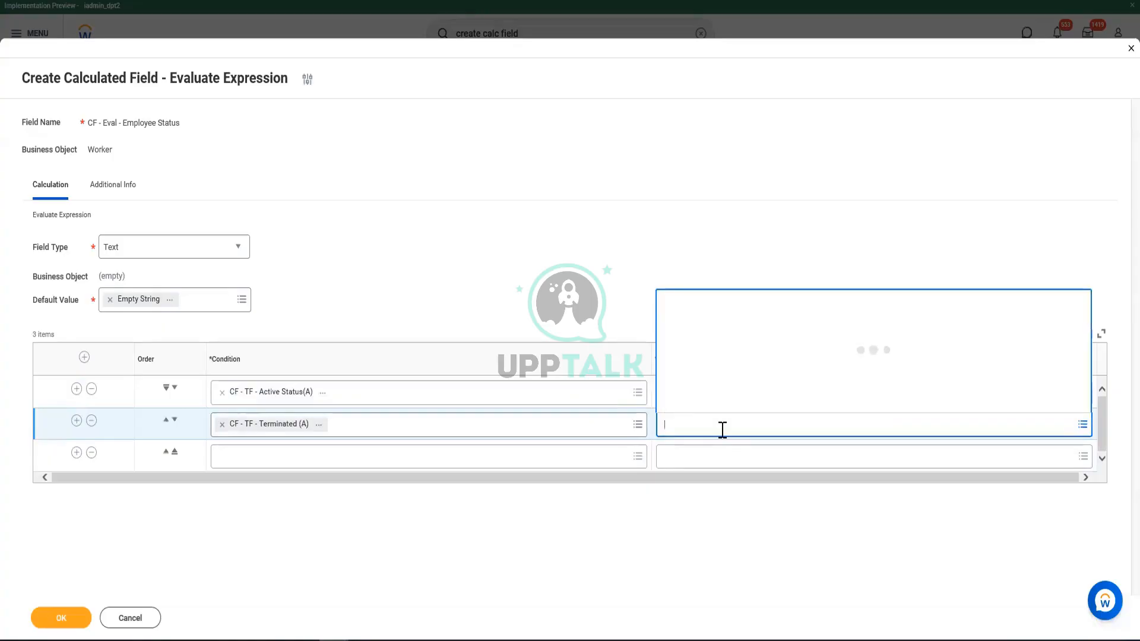
key(ctrl+v)
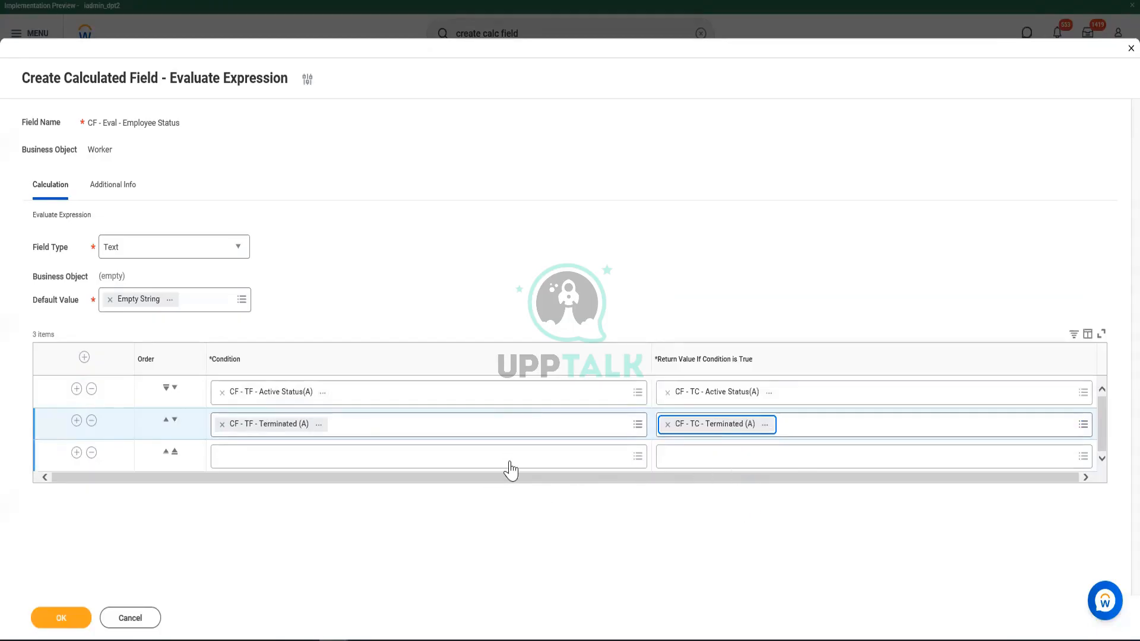
Copy CF - TF - Onleave (A) from the Notepad list and set it as the third row's condition in Workday.
key(alt+Tab)
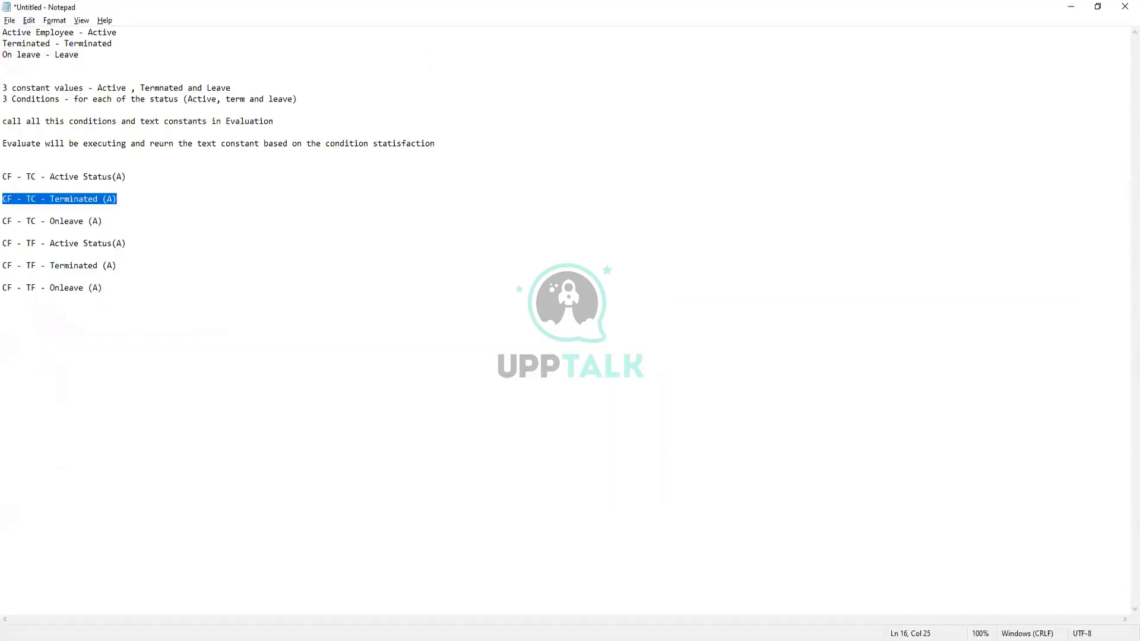
drag(100, 290, 10, 292)
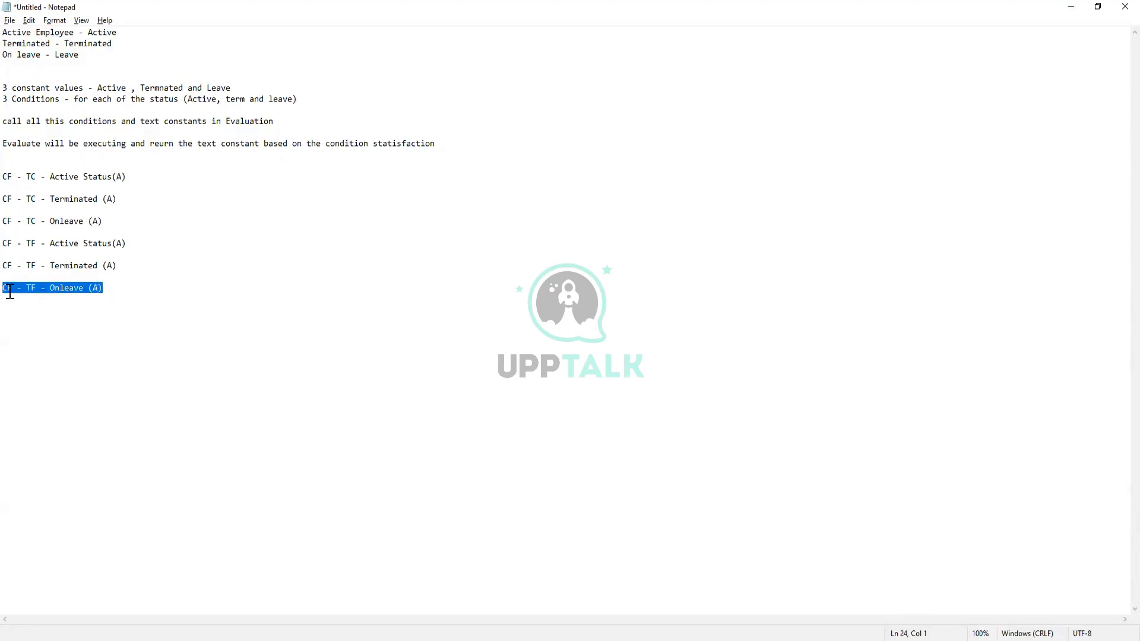
key(alt+Tab)
click(451, 457)
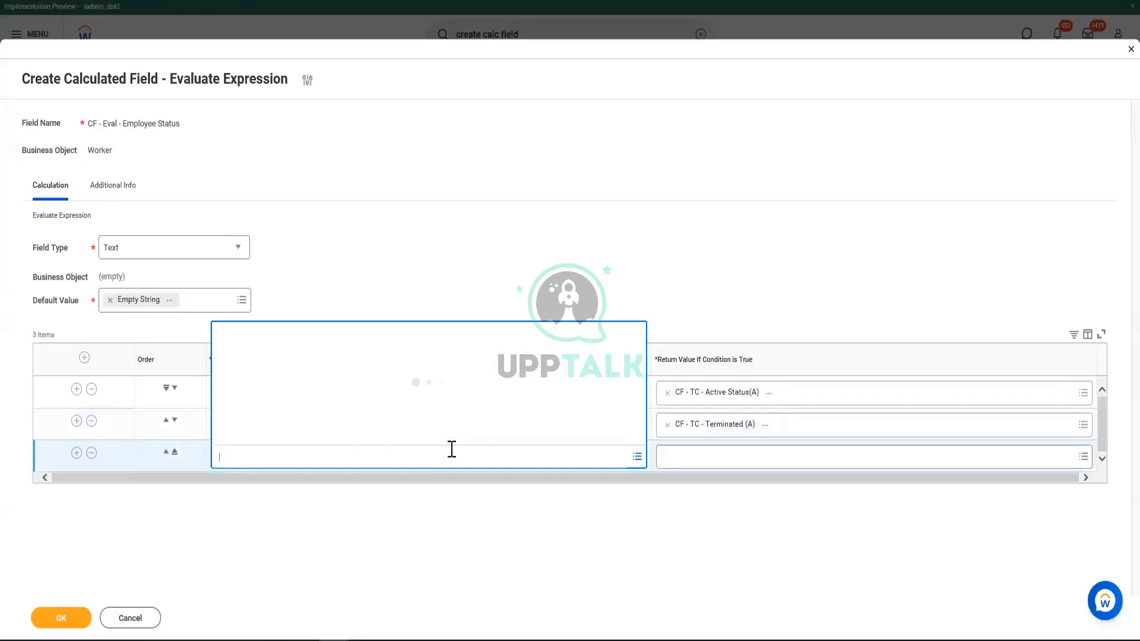
text(CF - TF - Onleave (A))
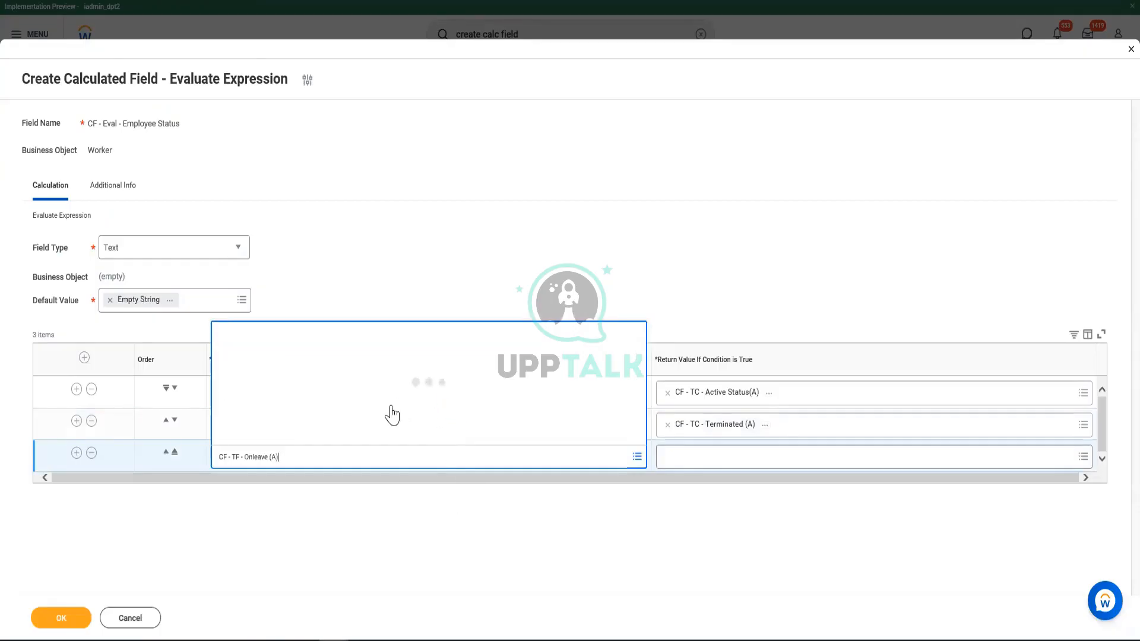
Copy CF - TC - Onleave (A) from Notepad and set it as the third row's return value if true in Workday.
key(alt+Tab)
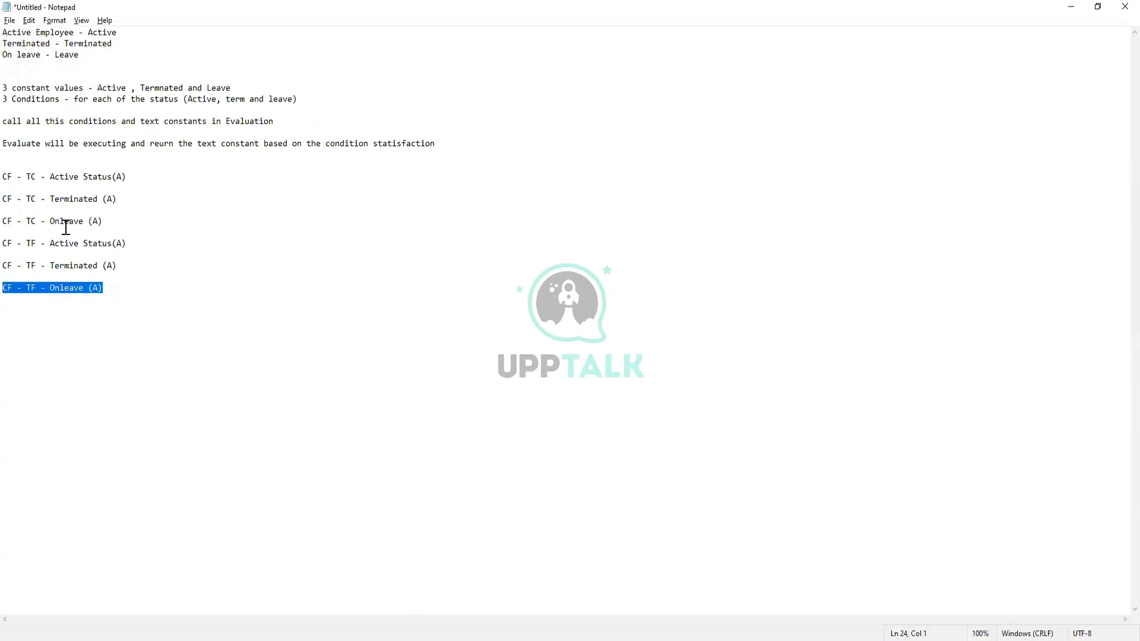
drag(133, 217, 2, 221)
key(ctrl+c)
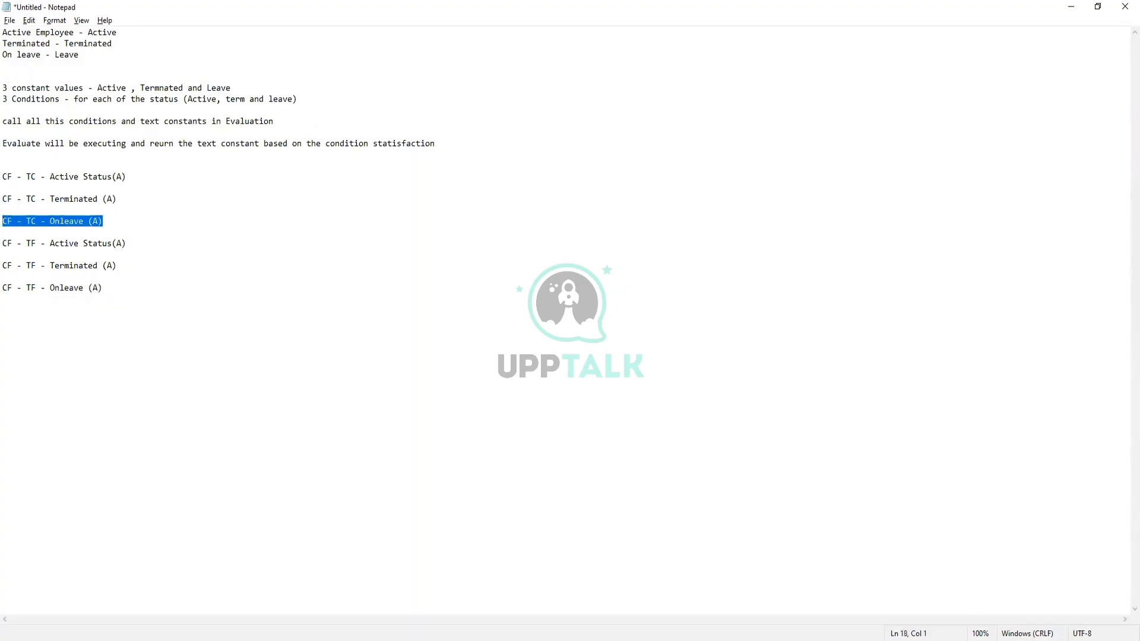
key(alt+Tab)
click(722, 457)
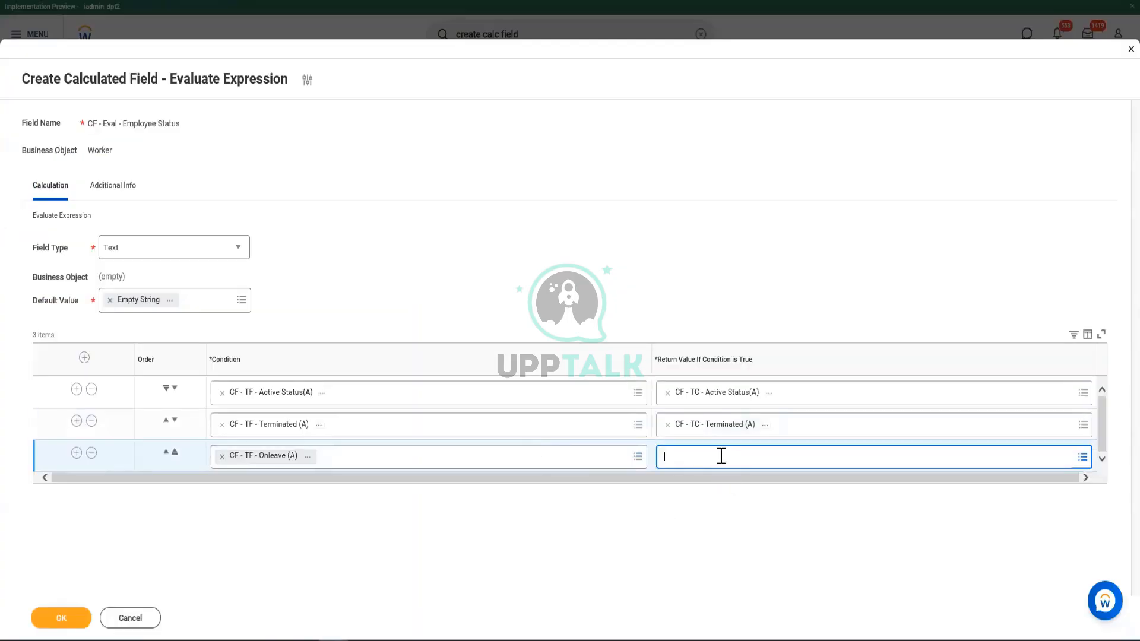
key(ctrl+v)
key(Return)
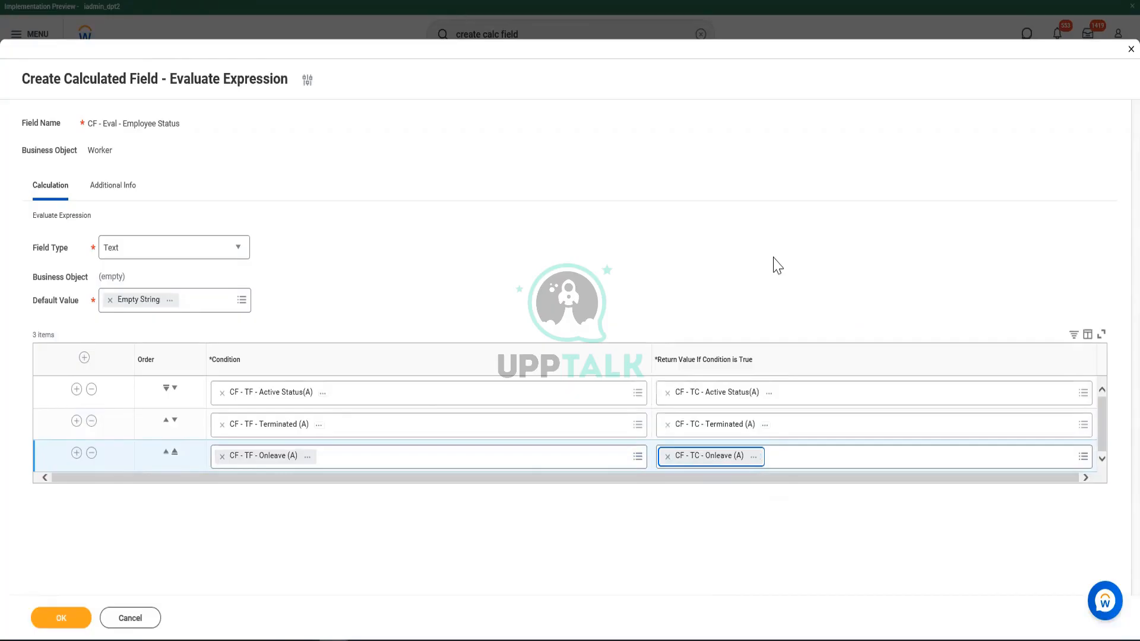
Save the Evaluate Expression calculated field and copy its name, CF - Eval - Employee Status.
click(64, 618)
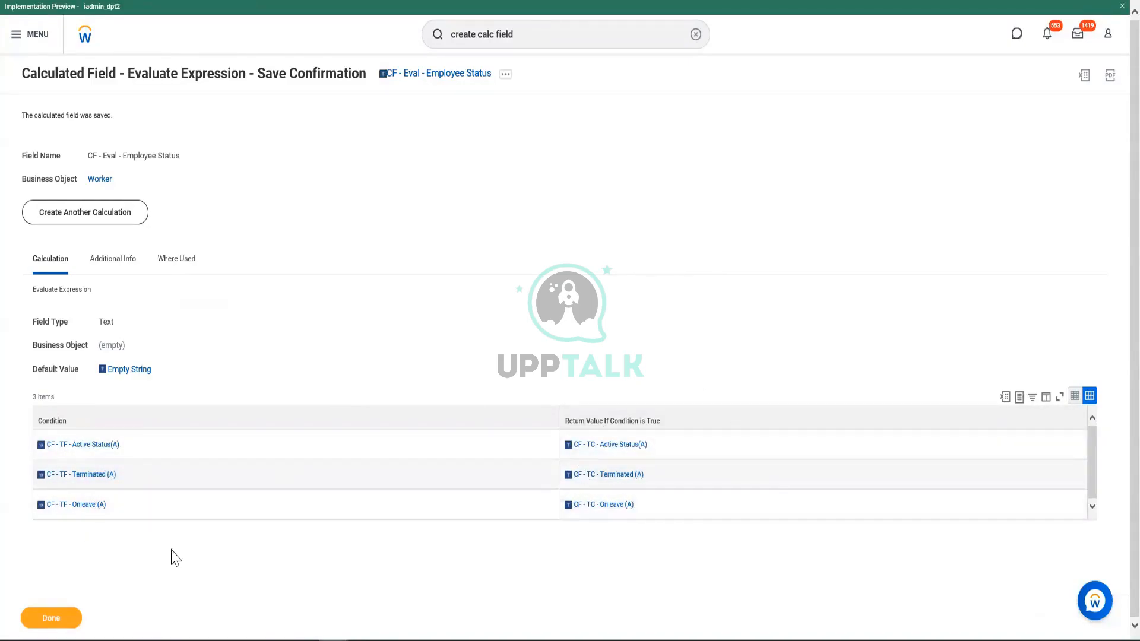
right_click(456, 85)
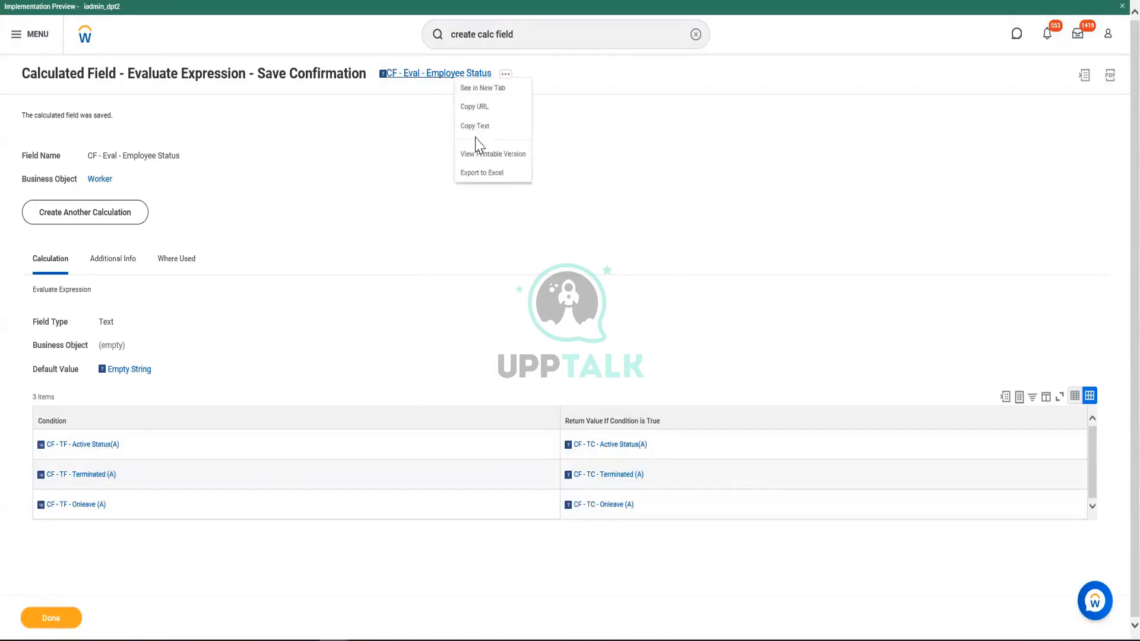
click(478, 125)
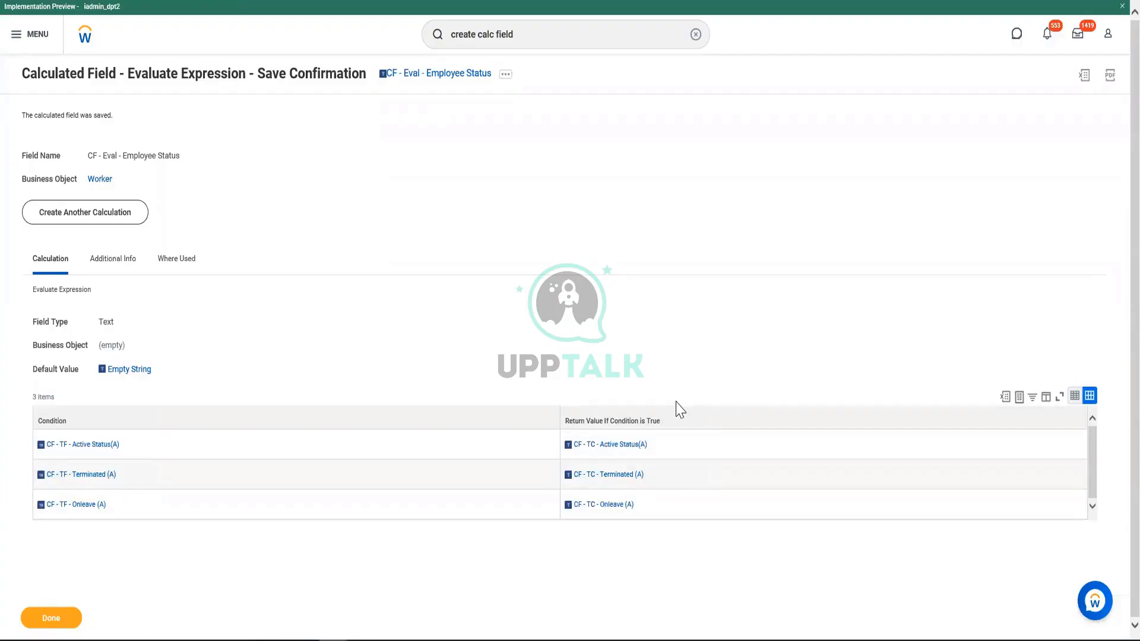
right_click(462, 77)
click(495, 124)
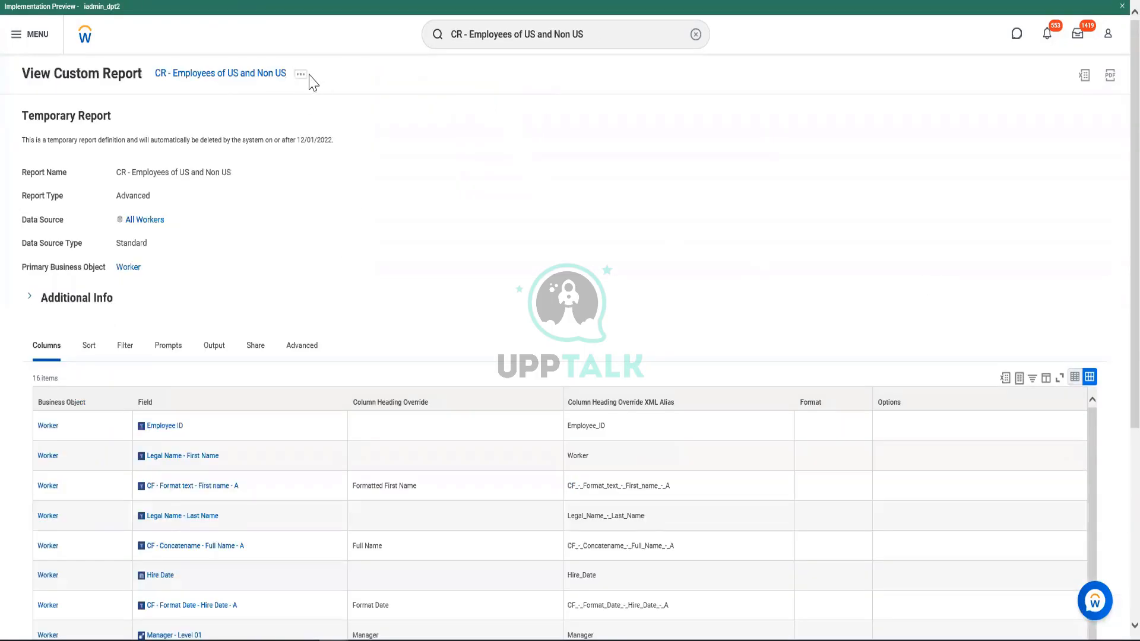
Open the custom report CR - Employees of US and Non US for editing.
click(300, 74)
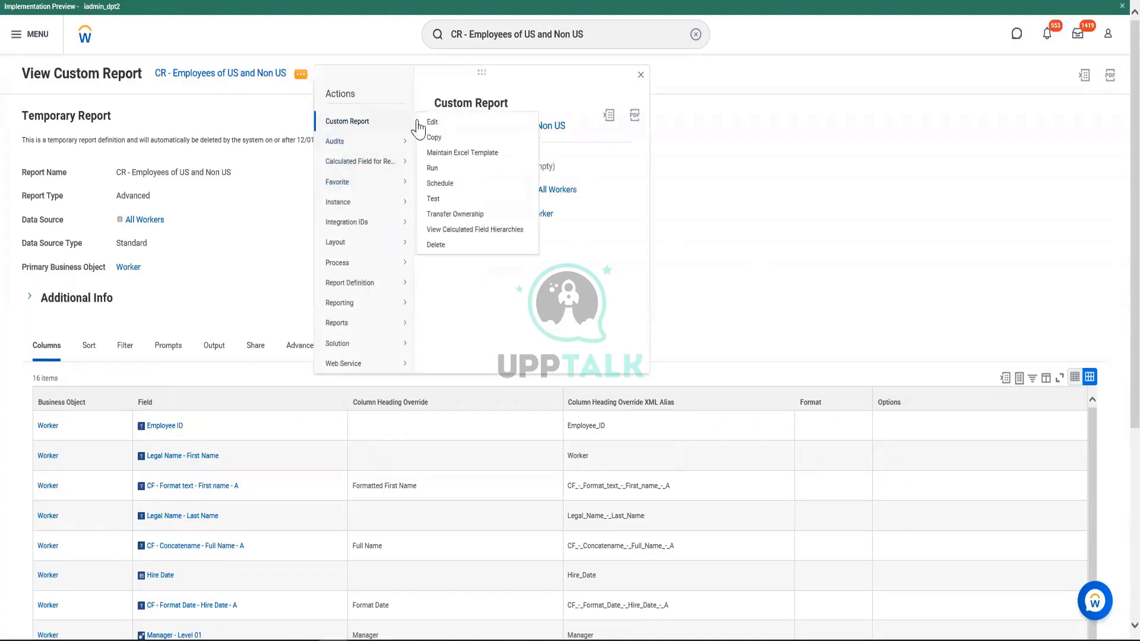
click(440, 128)
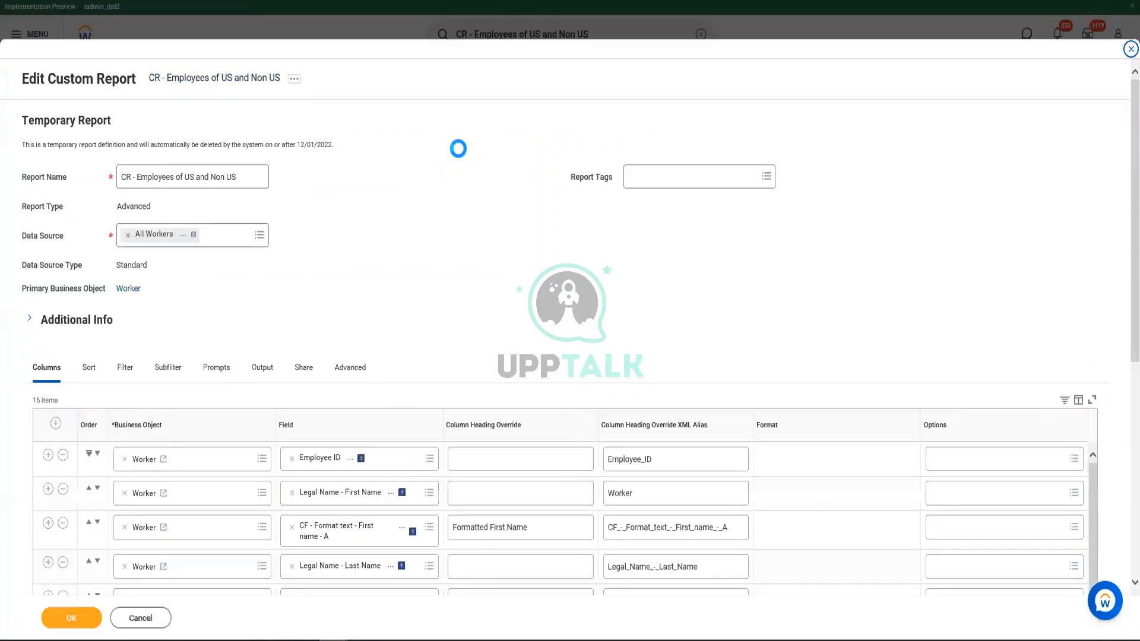
Add a column row after Management Level, try to set its field to CF - Eval - Employee Status, and clear the search text.
scroll(425, 333, down, 10)
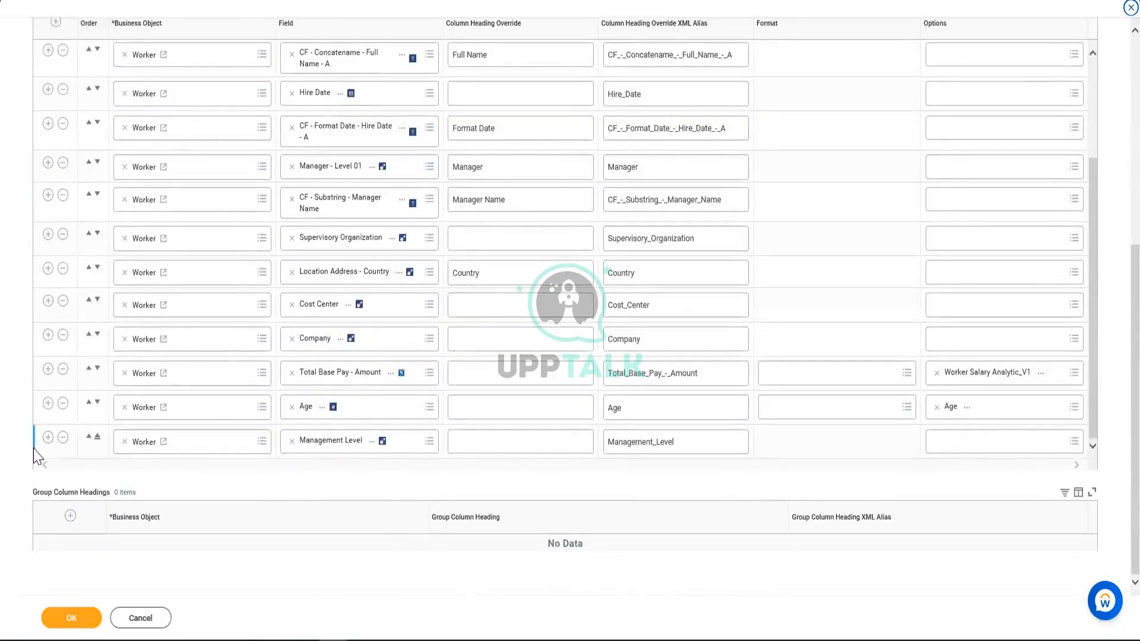
click(48, 438)
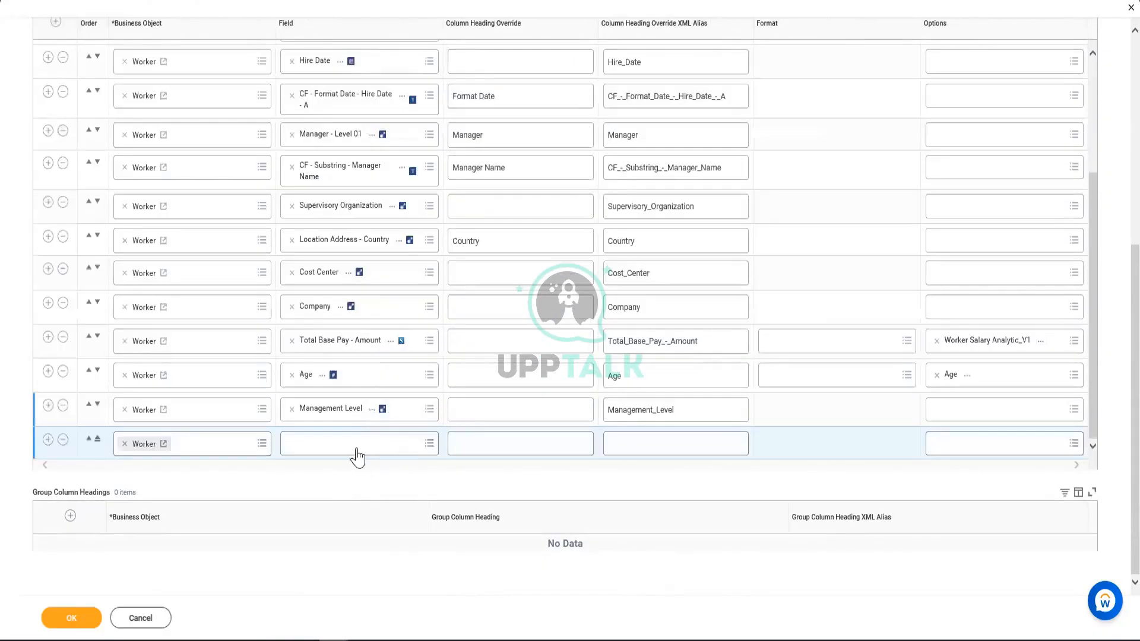
click(364, 444)
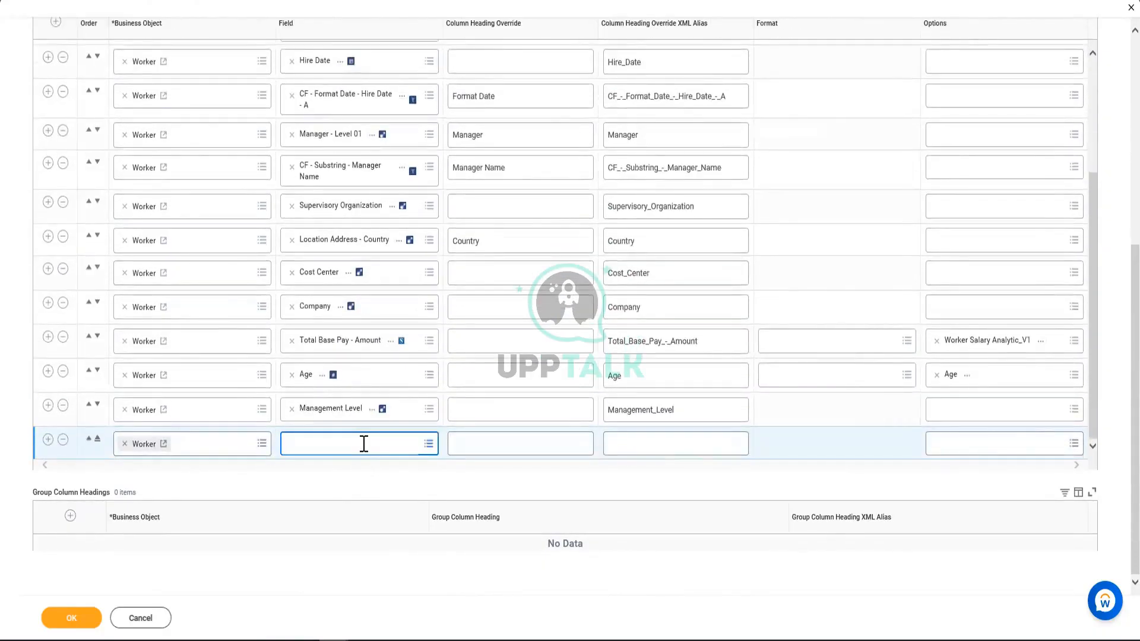
click(364, 443)
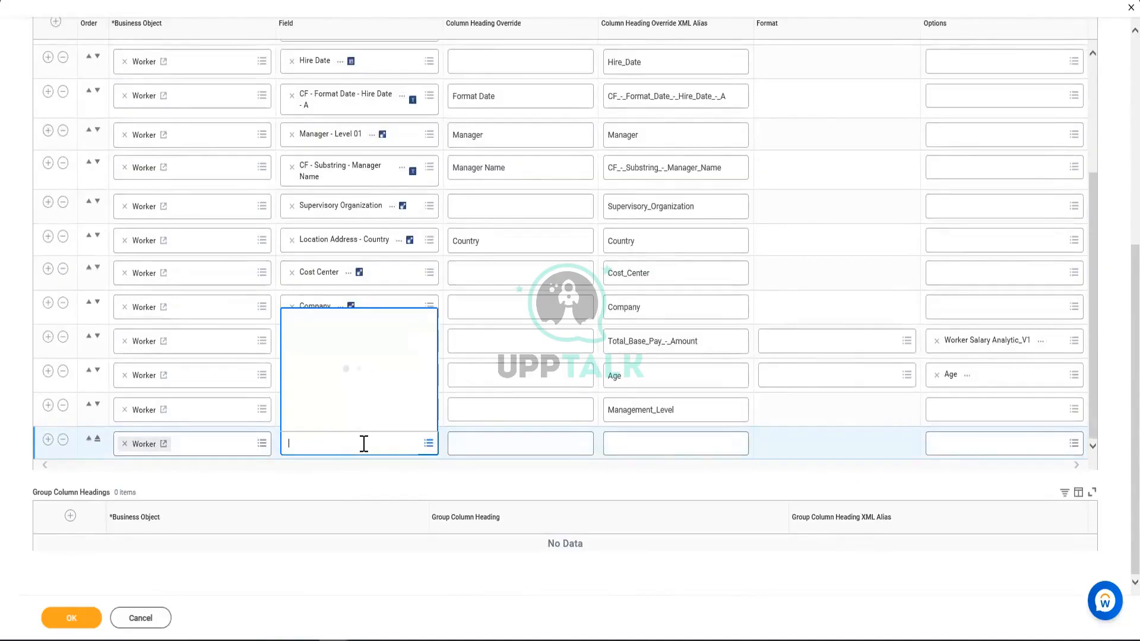
key(ctrl+v)
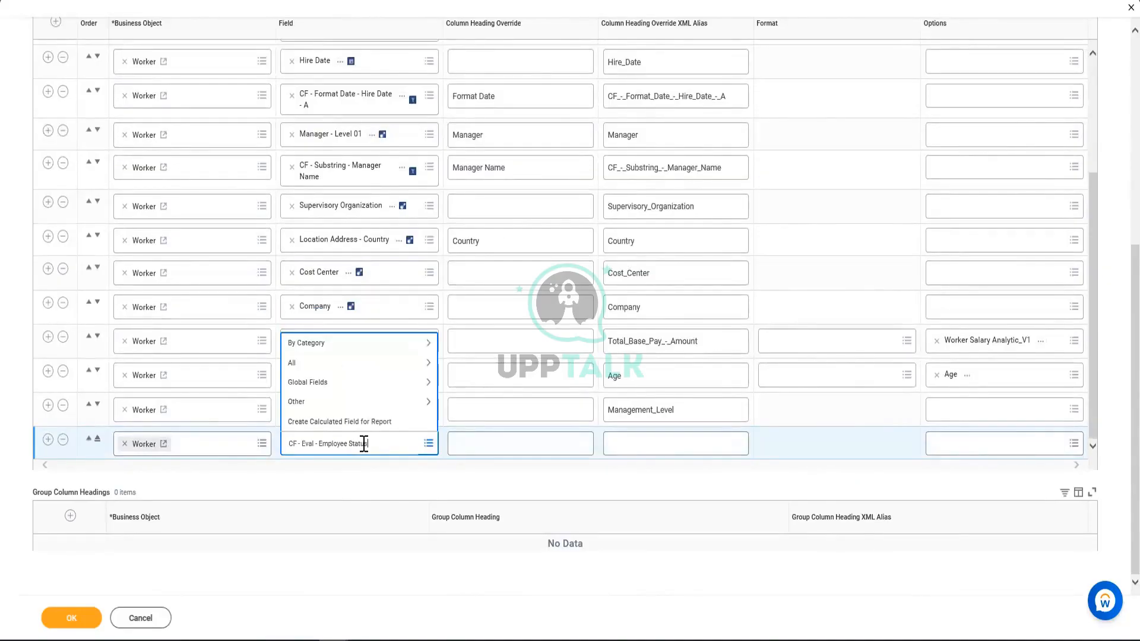
key(Return)
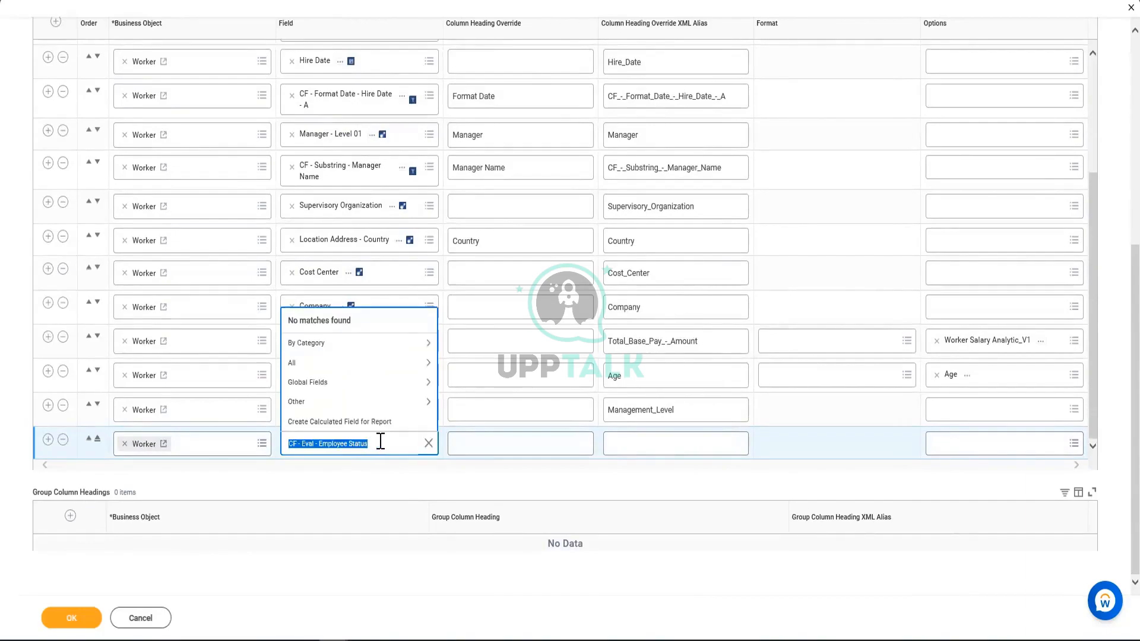
click(380, 442)
scroll(383, 438, up, 1)
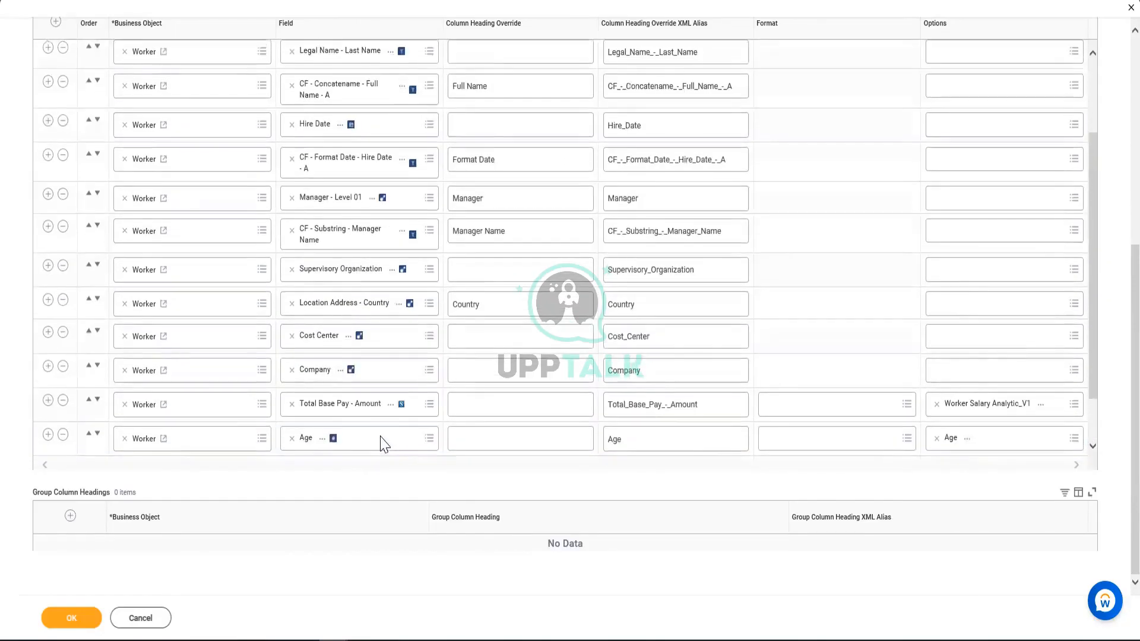
scroll(382, 441, down, 1)
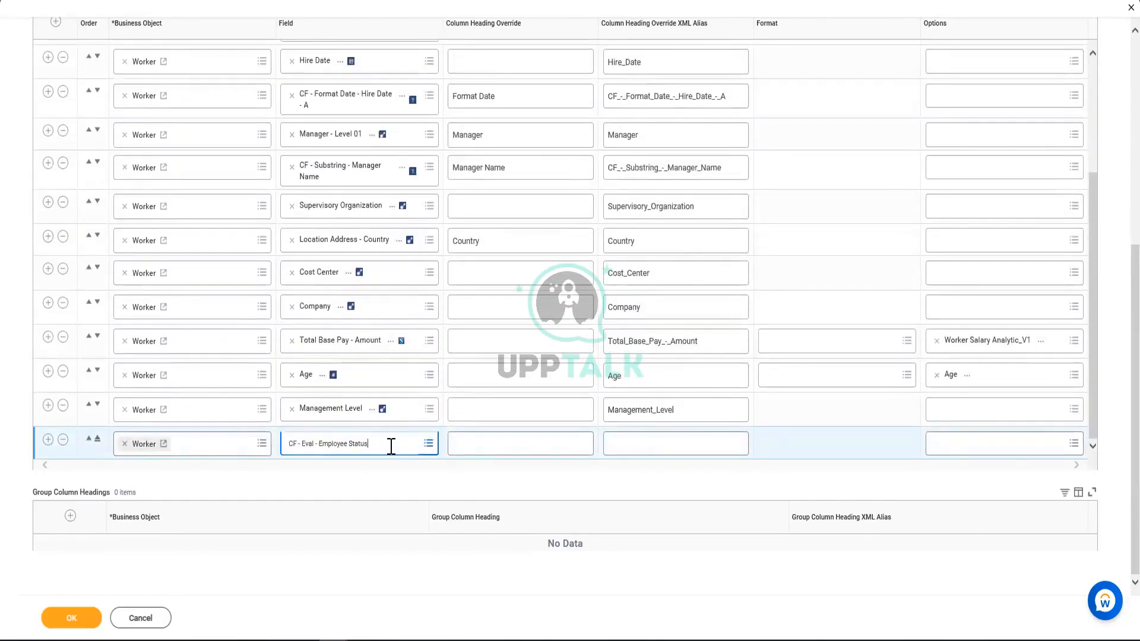
key(ctrl+a)
key(BackSpace)
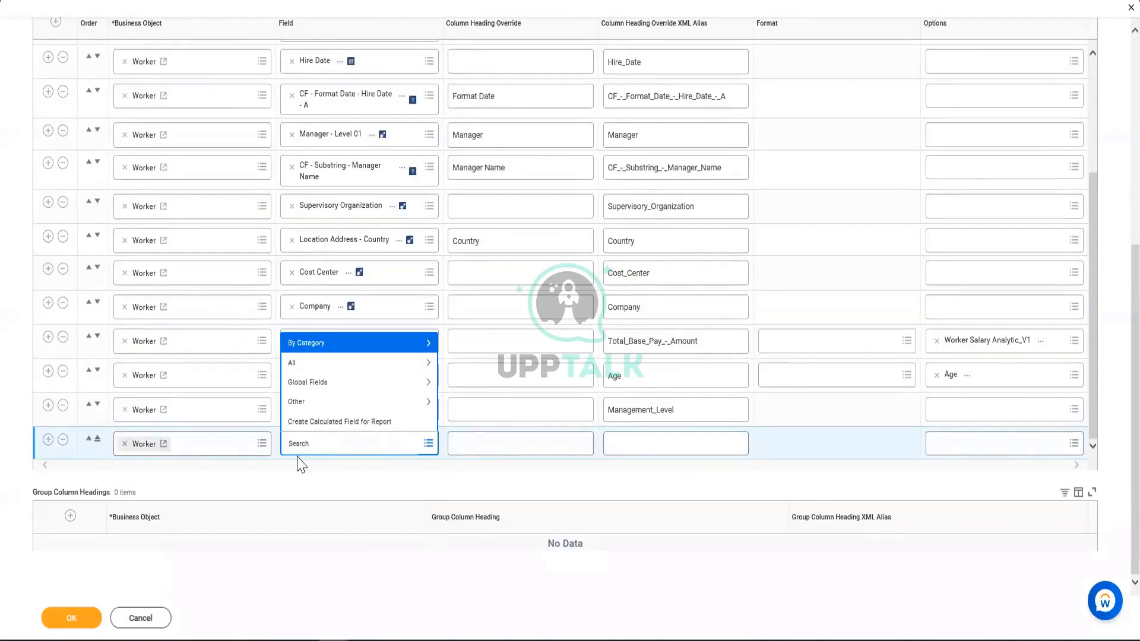
Copy the calculated field's name again from its save confirmation page and search for it in the new report row's field.
key(alt+Tab)
click(215, 234)
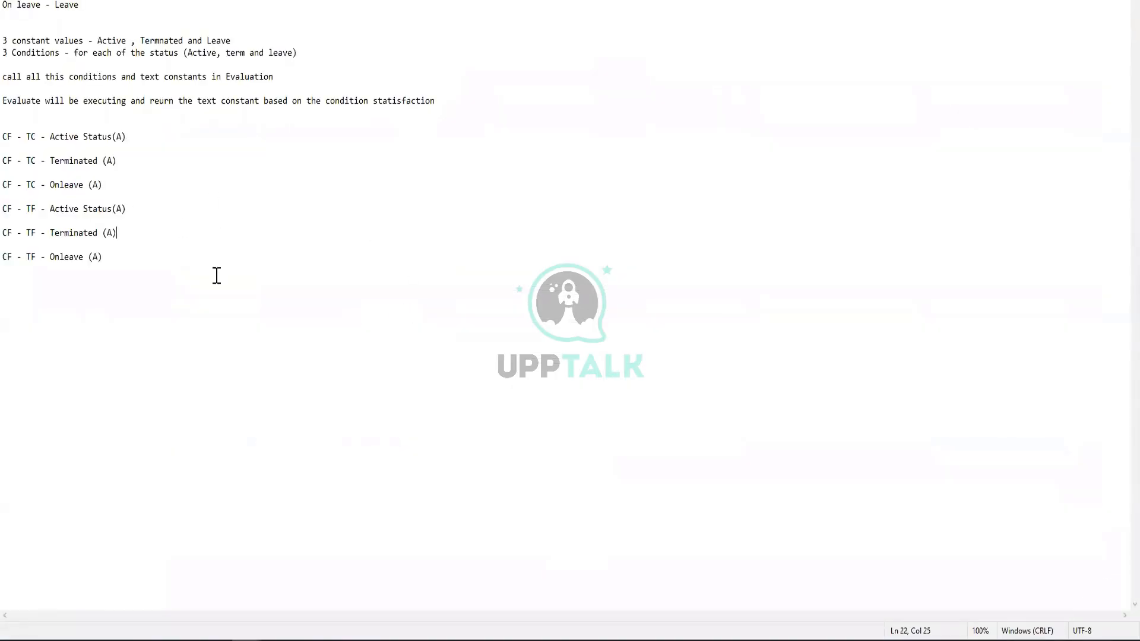
key(alt+Tab)
key(alt+Tab)
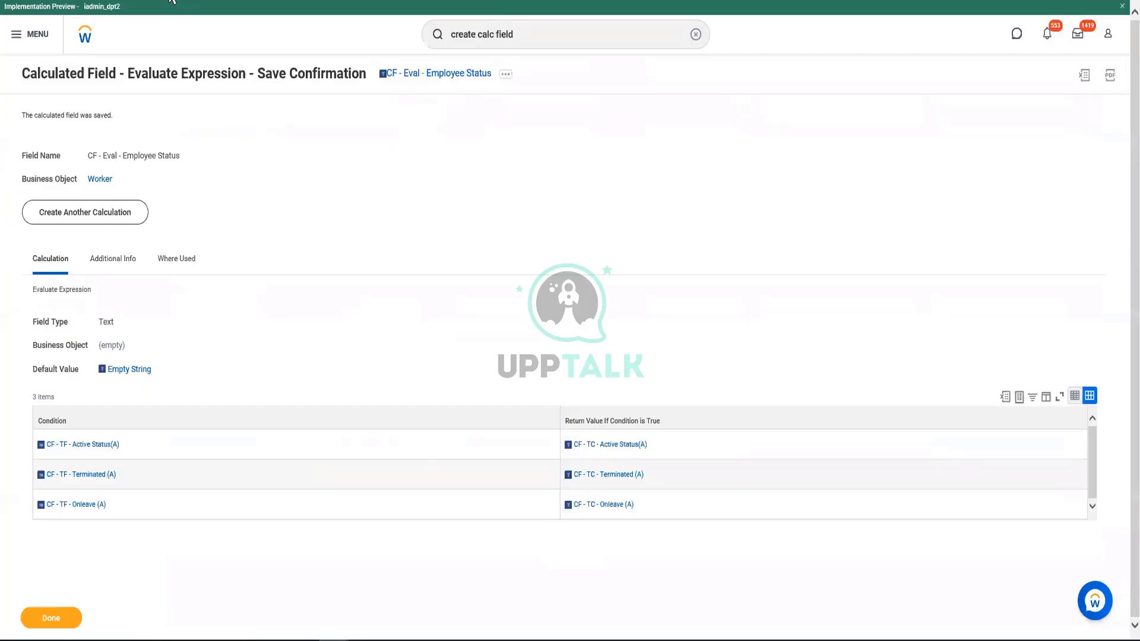
right_click(434, 80)
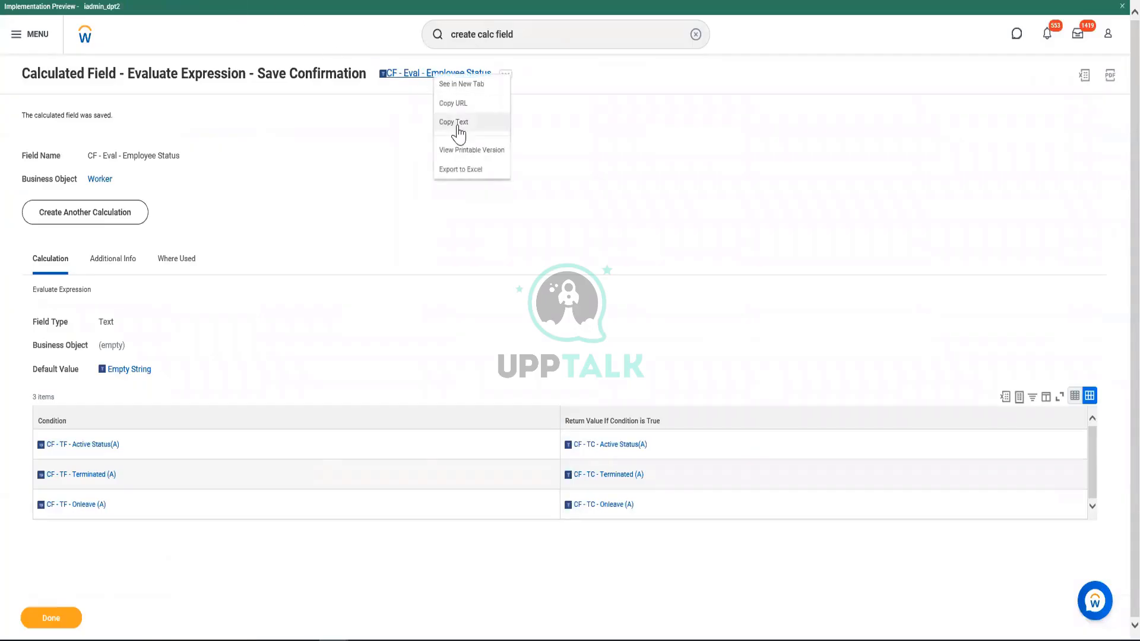
click(453, 121)
key(alt+Tab)
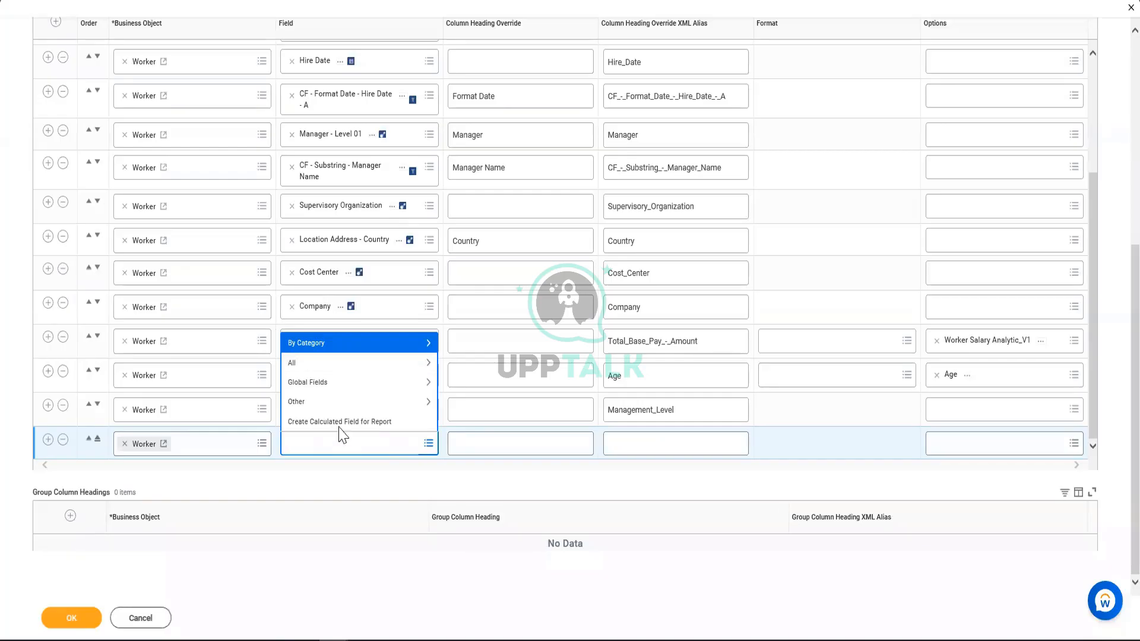
key(ctrl+v)
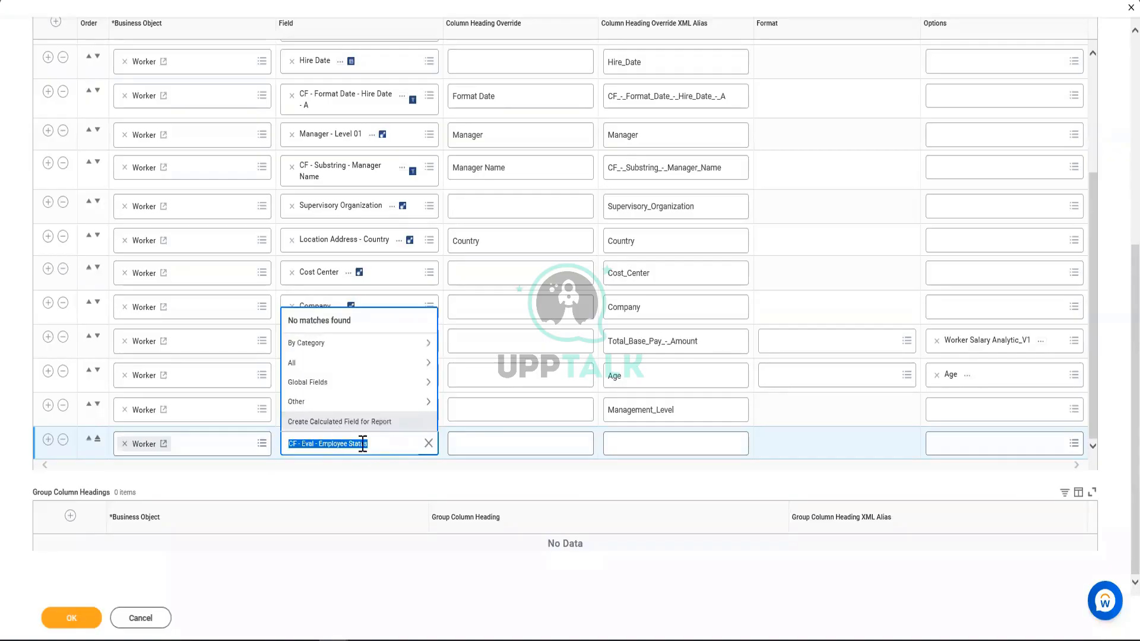
Remove the unfilled column row after Management Level and submit the report definition.
click(344, 479)
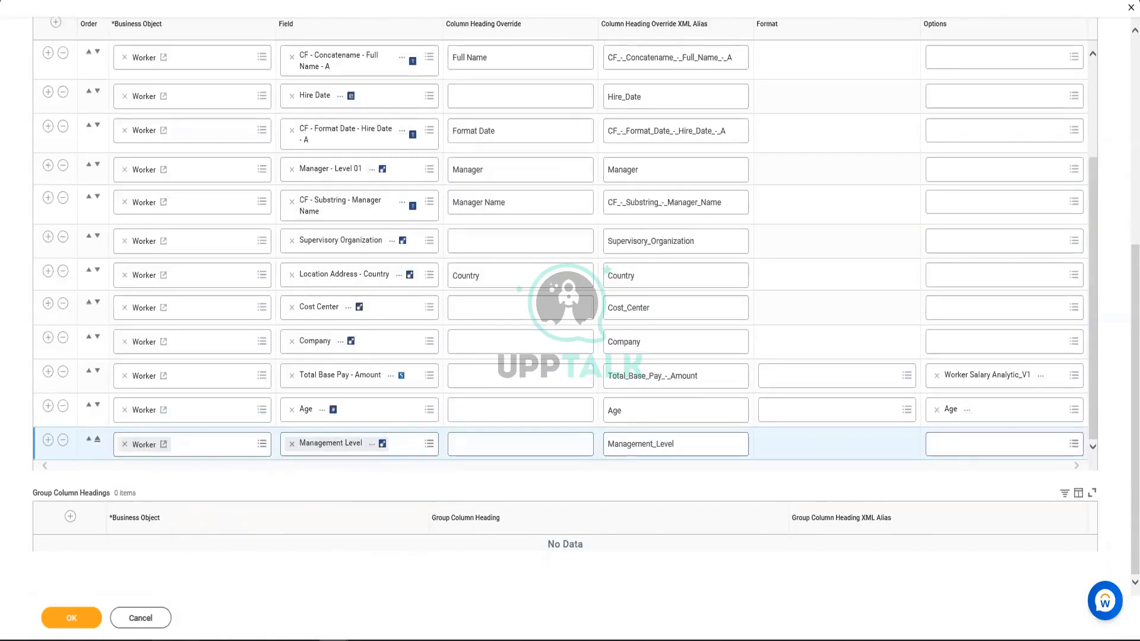
click(73, 618)
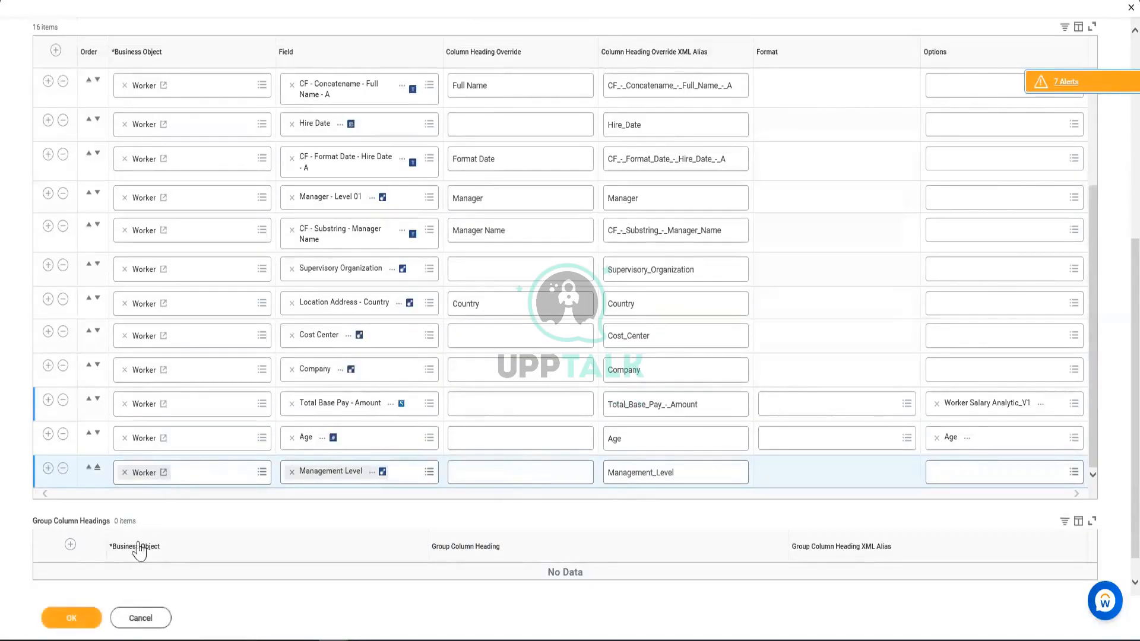
Resubmit the report definition past its alerts and start a proxy session as the HR Officer of Executive Management in San Francisco.
click(71, 617)
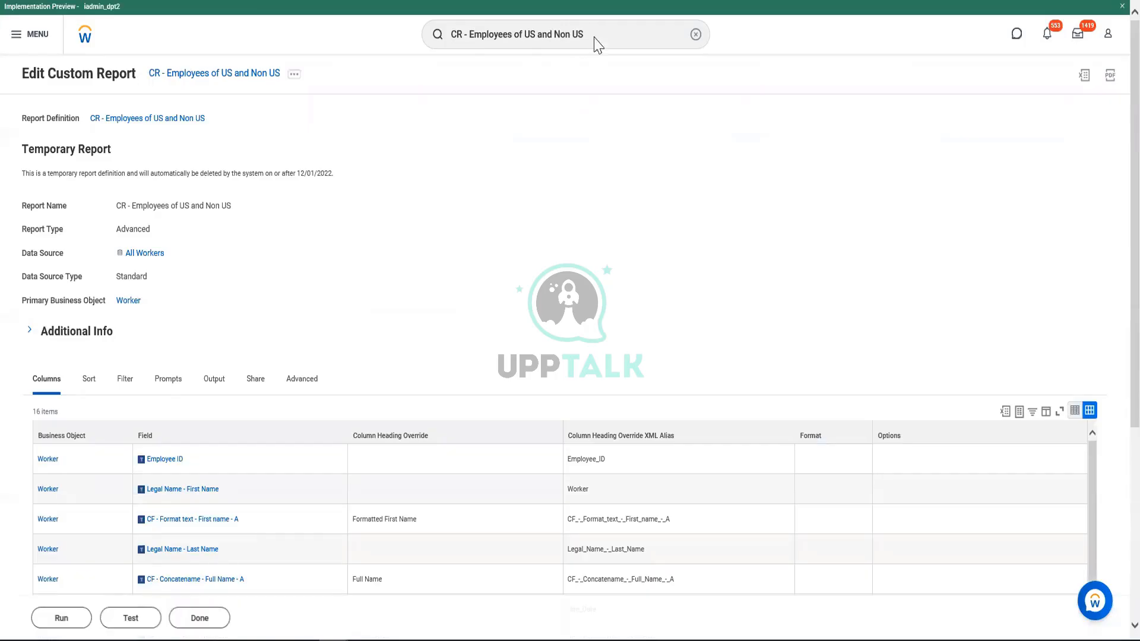
click(595, 36)
triple_click(595, 37)
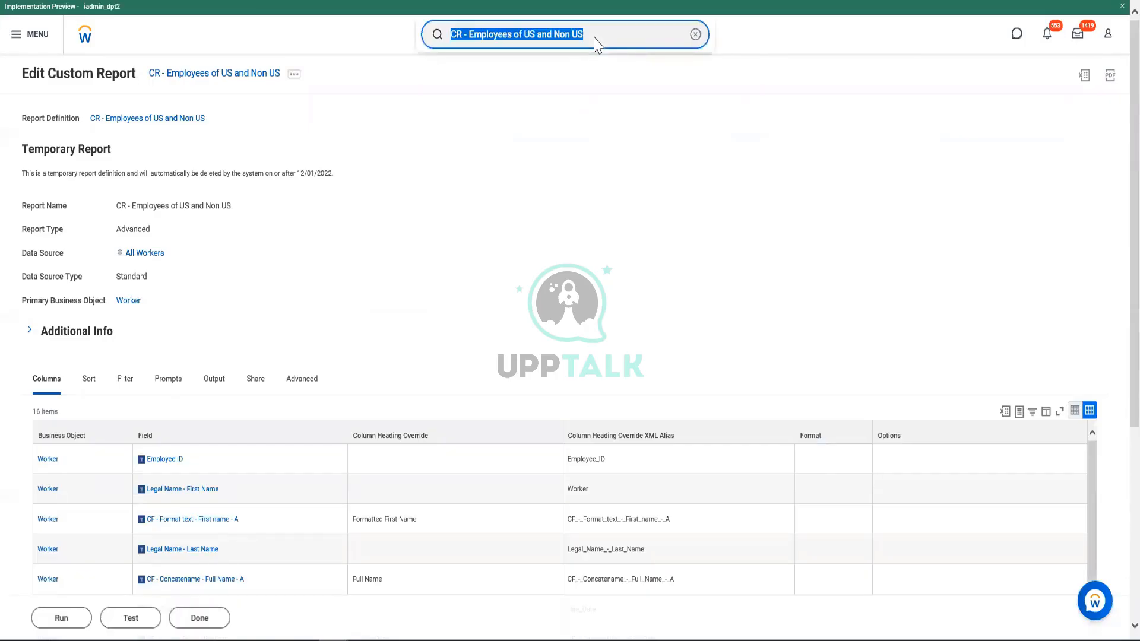
text(logan)
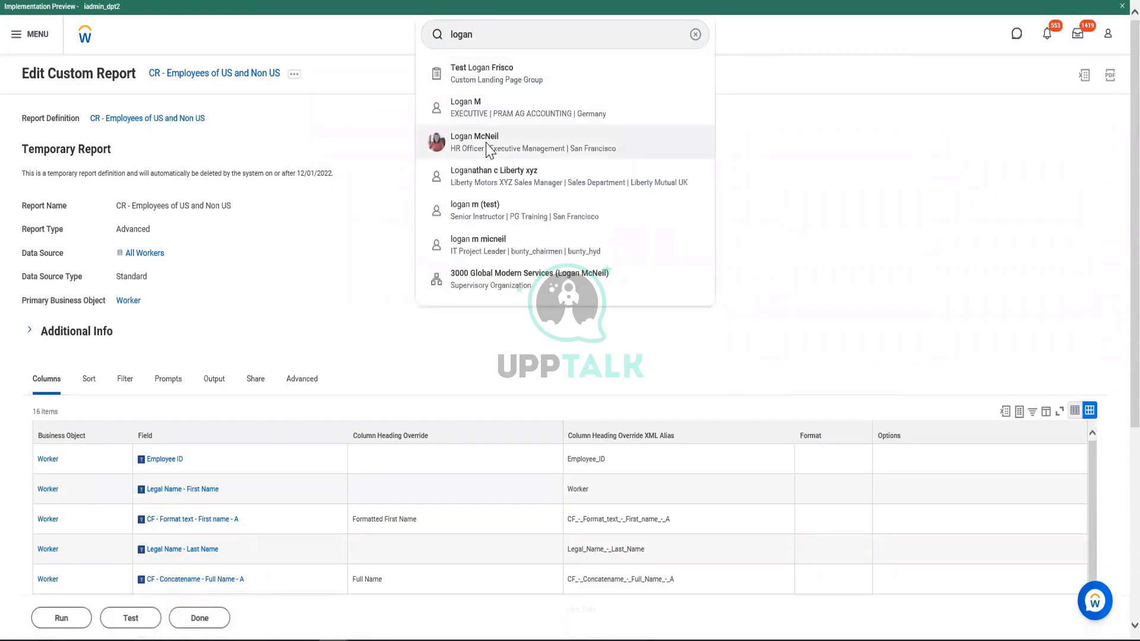
click(490, 150)
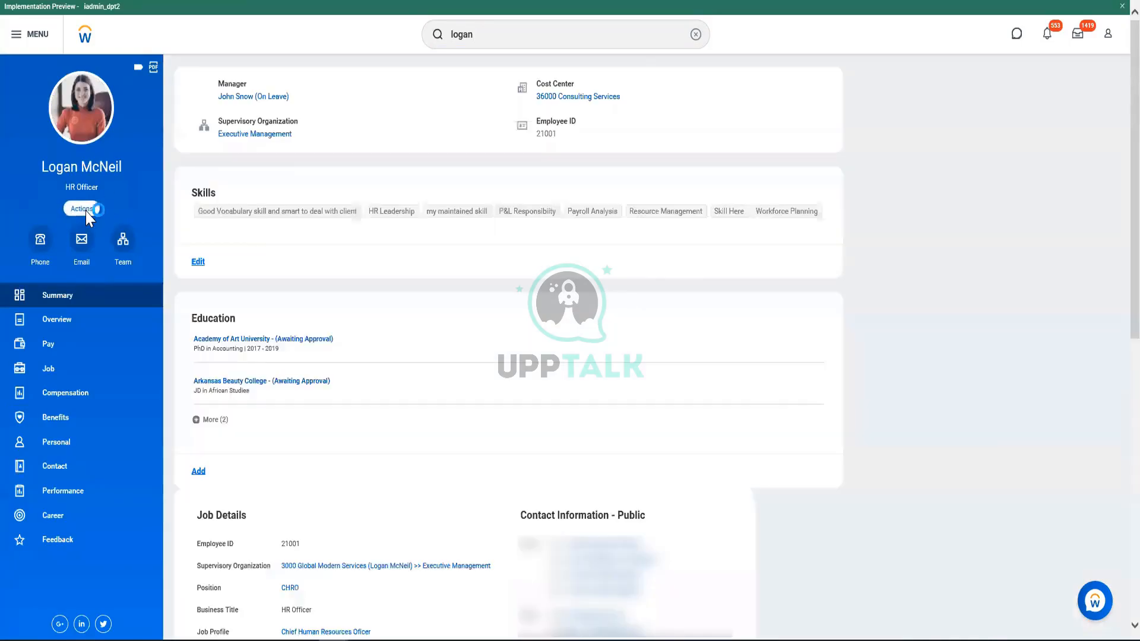
click(85, 212)
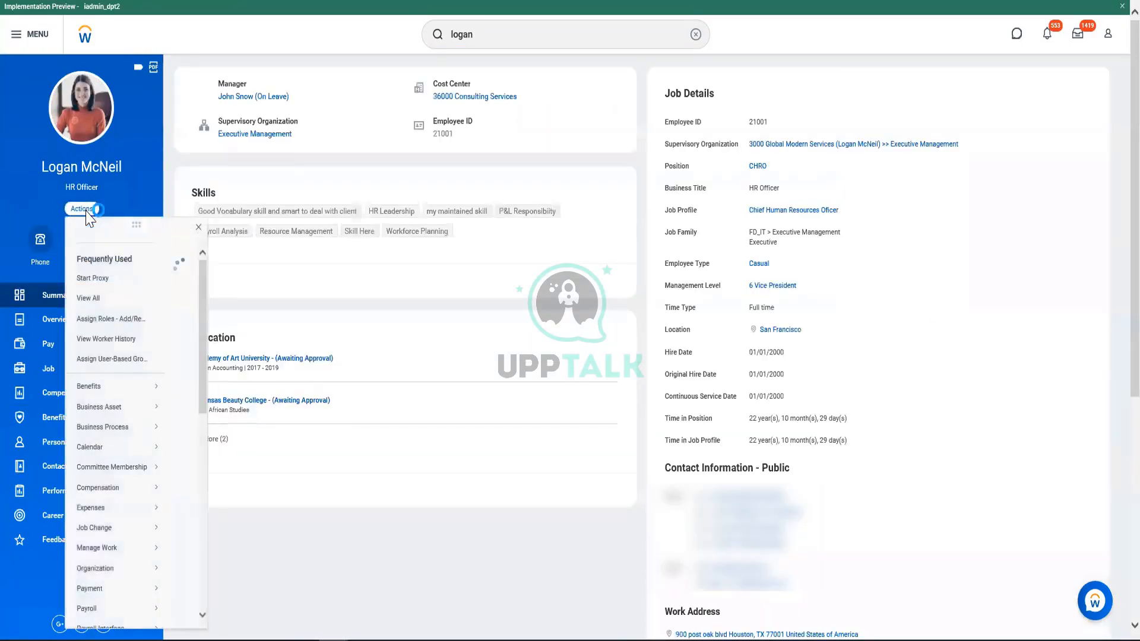
click(94, 279)
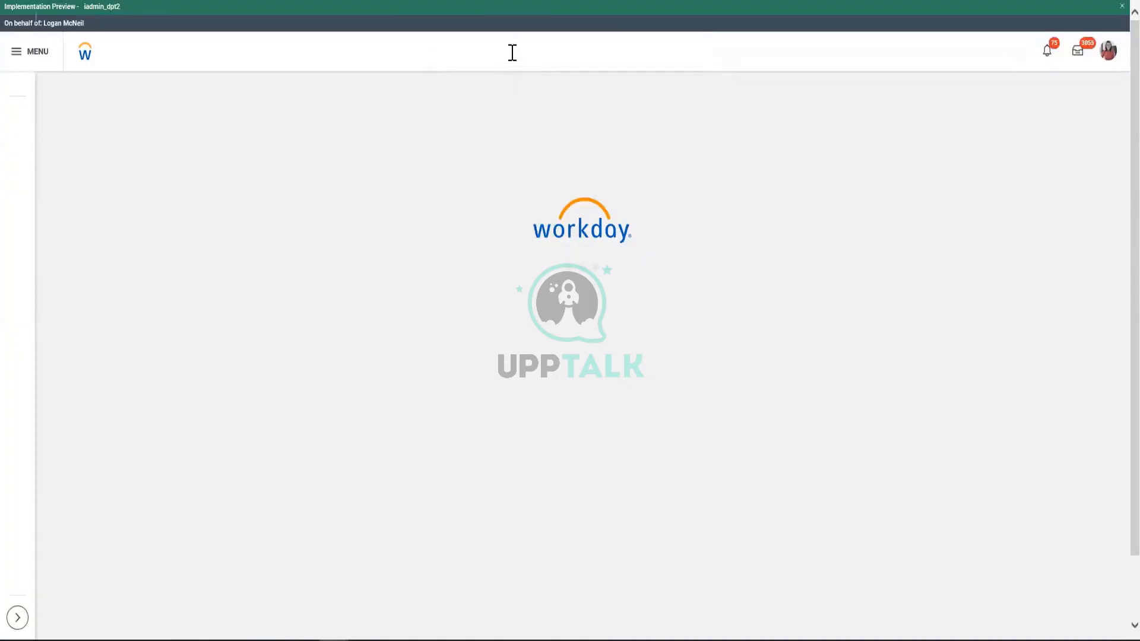
Search for "rd: US and" and open the report CR - Employees of US and Non US for editing.
click(512, 52)
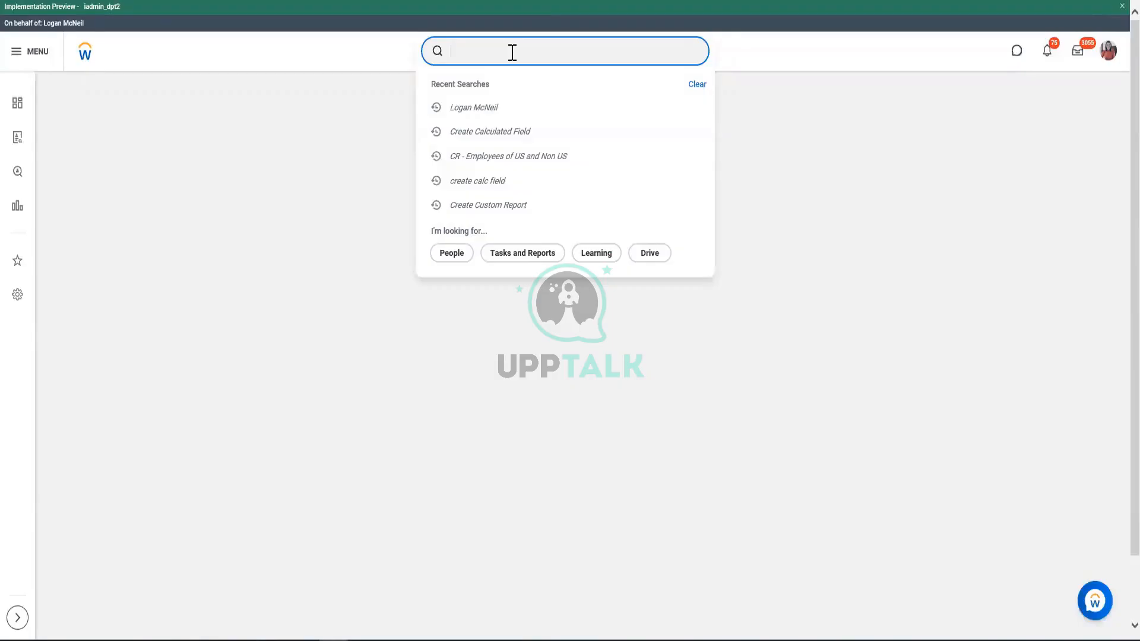
text(rd: US and)
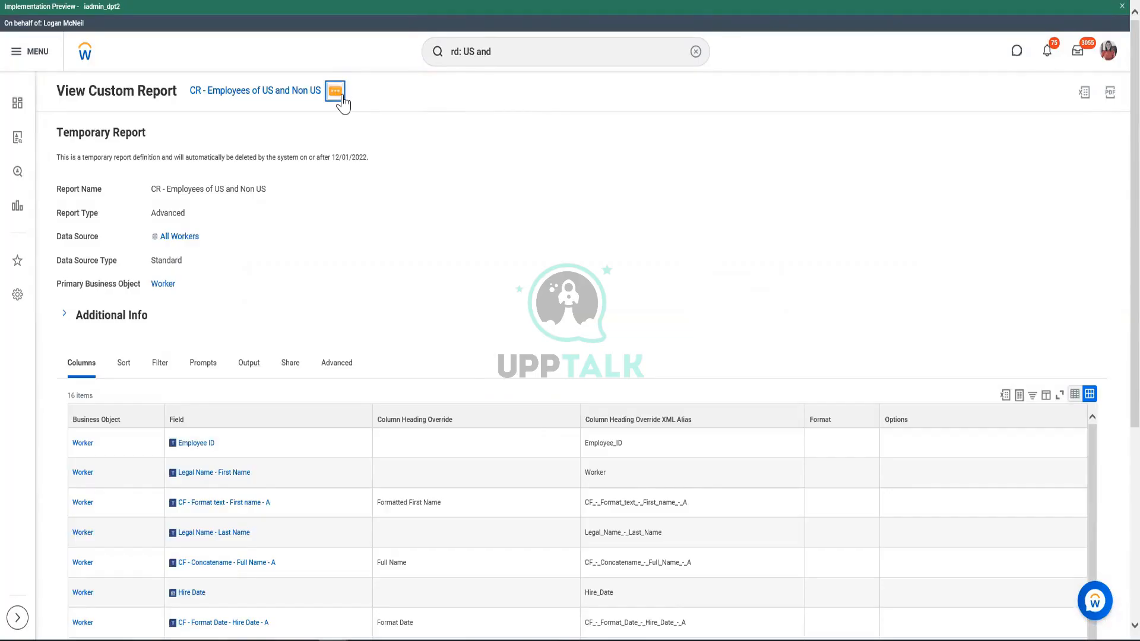
click(342, 95)
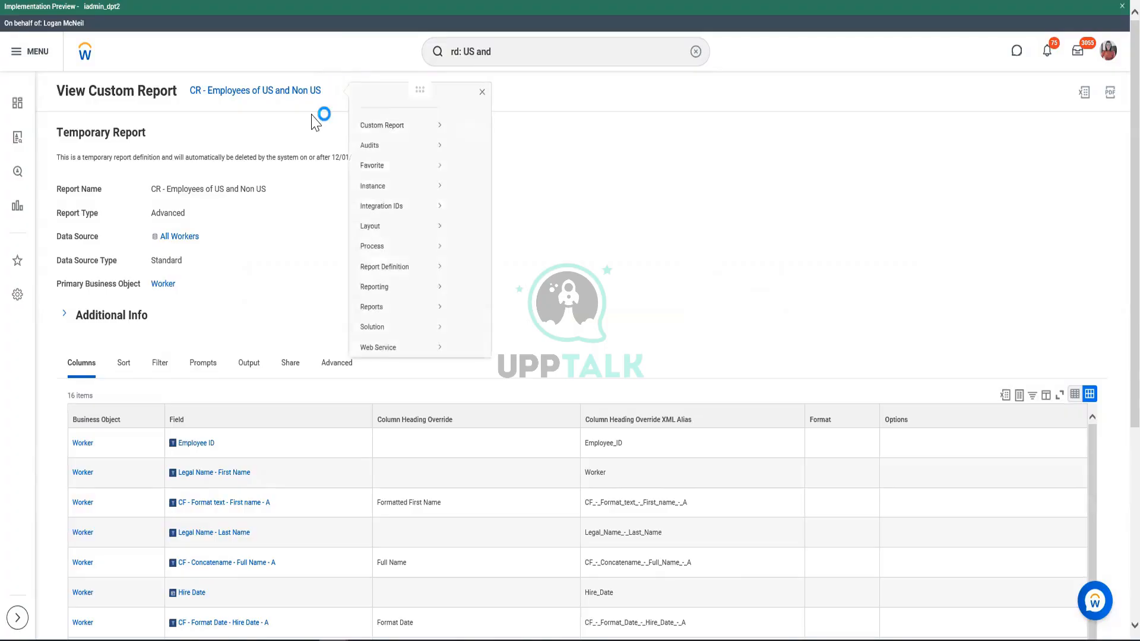
mouse_move(430, 148)
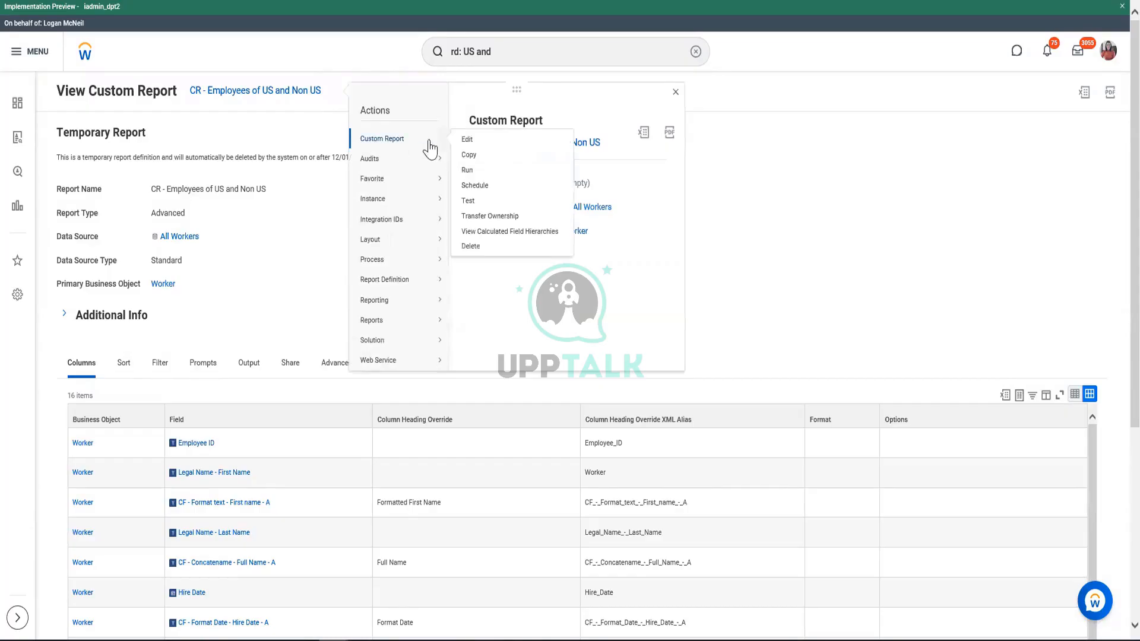
click(466, 140)
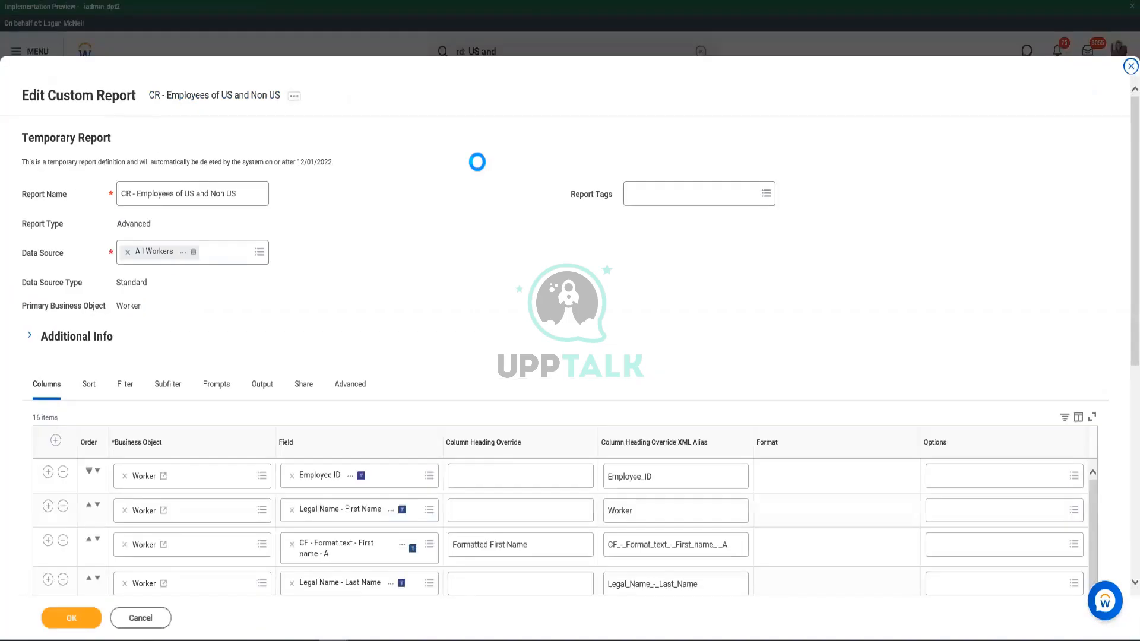
Add a Worker column row after Management Level and set its field to CF - Eval - Employee Status.
scroll(475, 238, down, 1)
scroll(476, 247, down, 10)
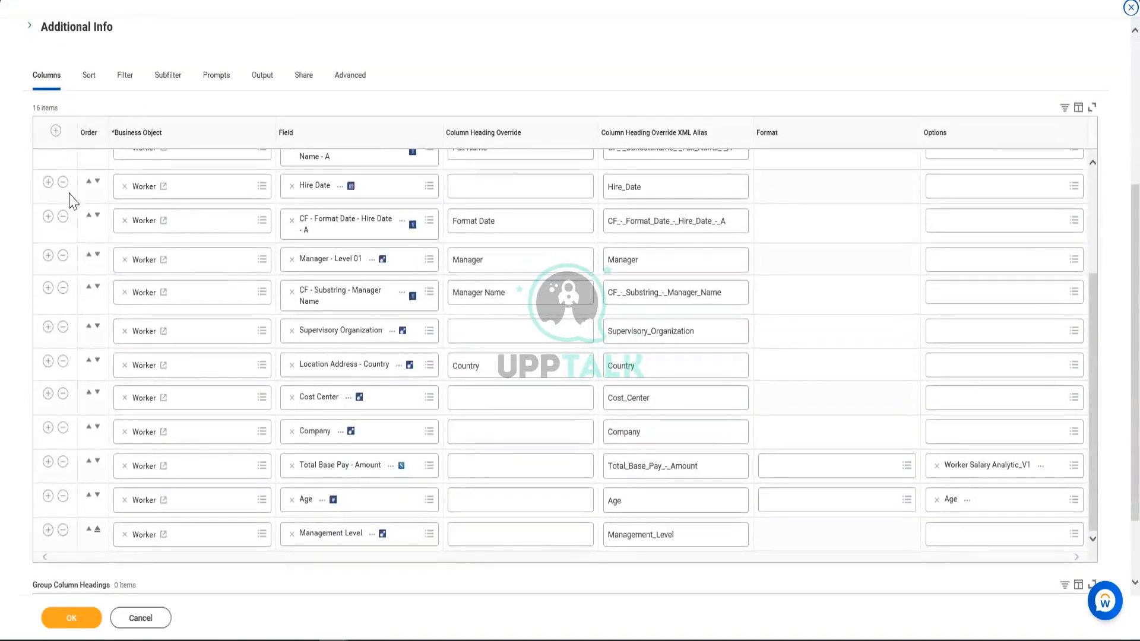
scroll(378, 323, down, 3)
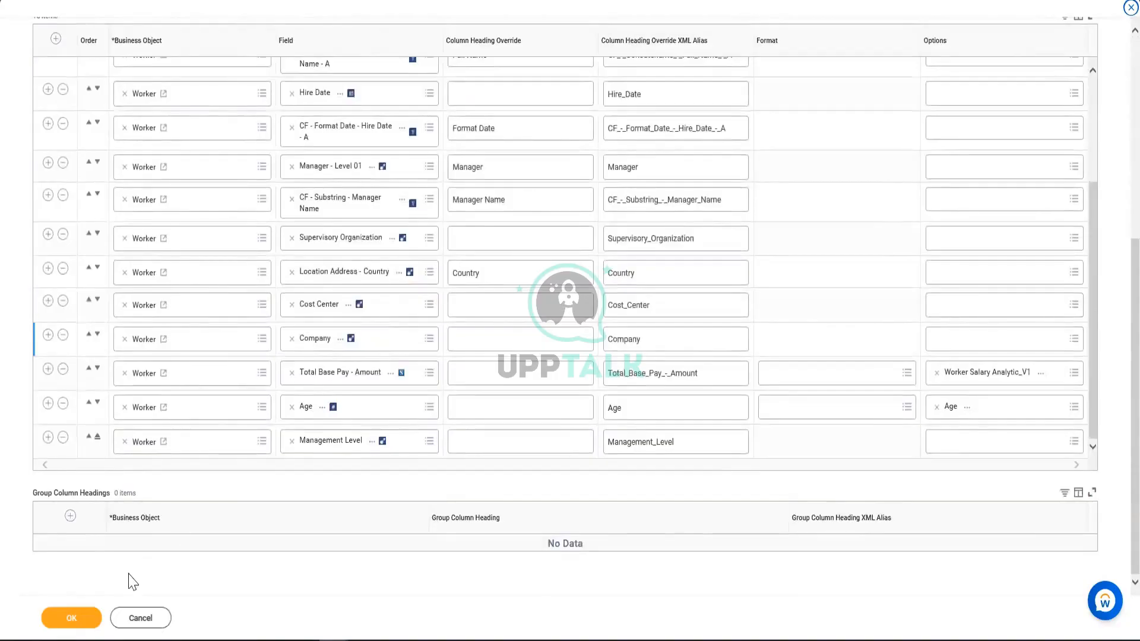
click(49, 439)
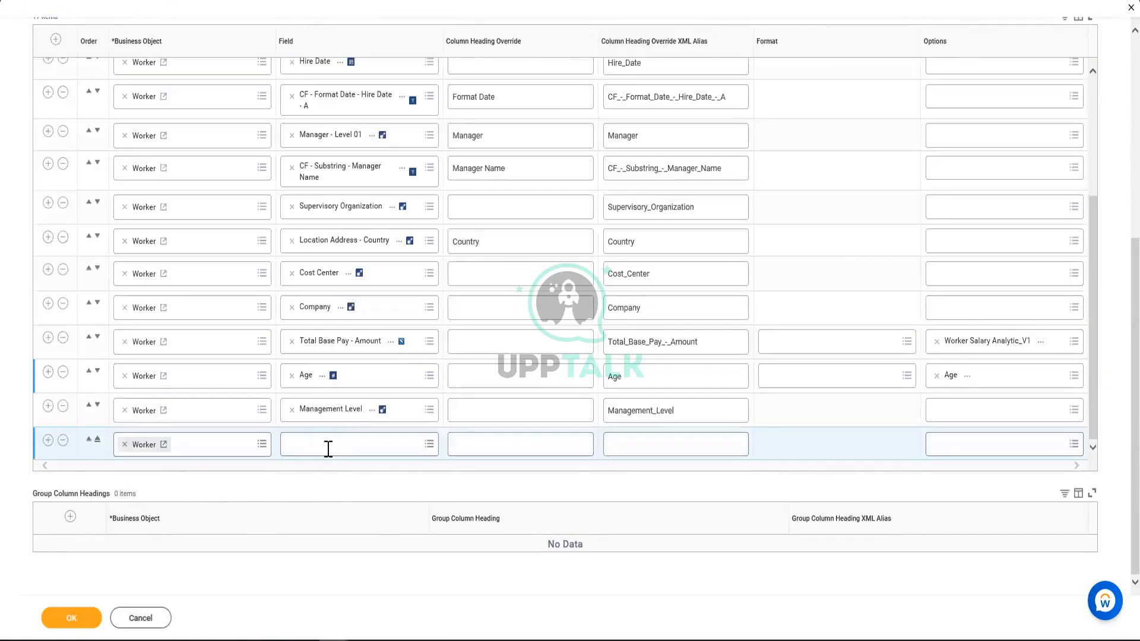
click(327, 450)
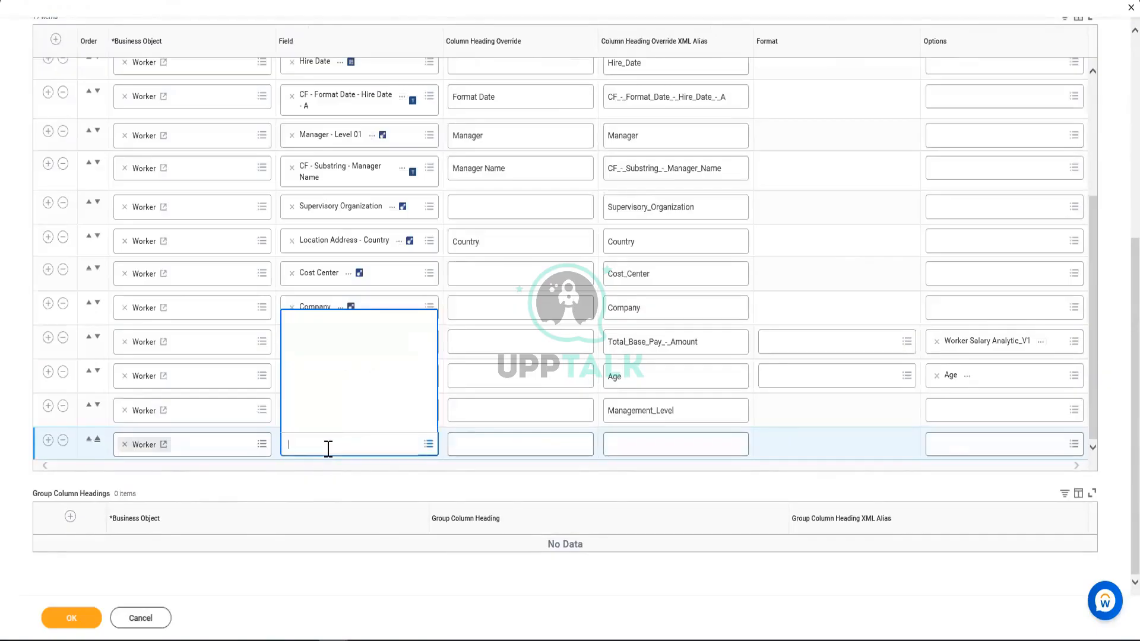
text(CF - Eval - Employee Status)
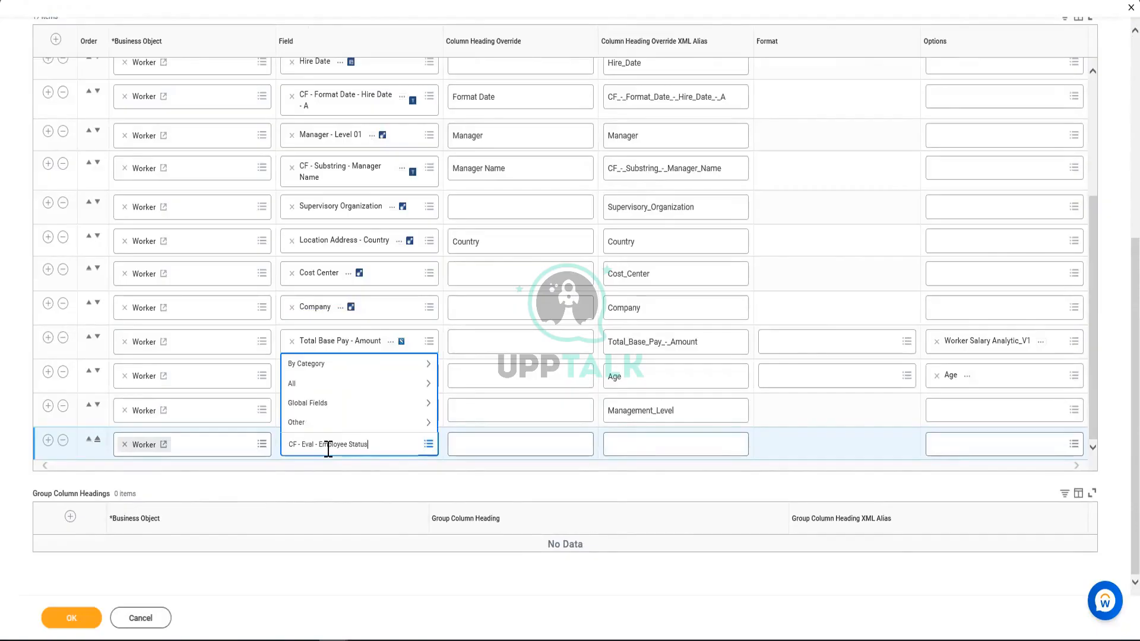
key(Return)
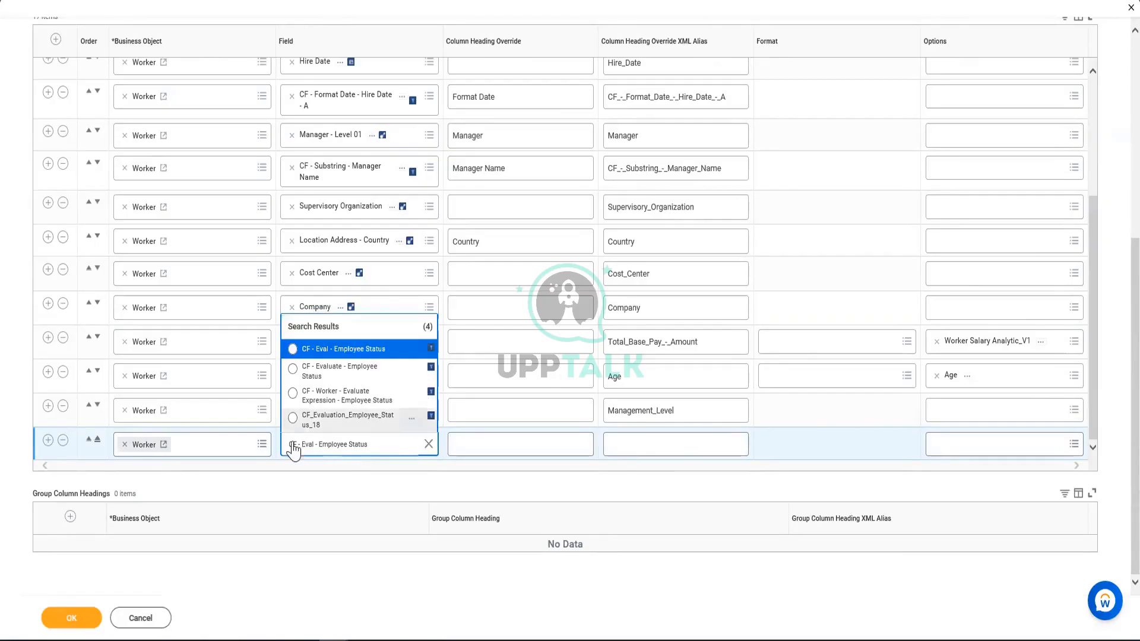
click(363, 355)
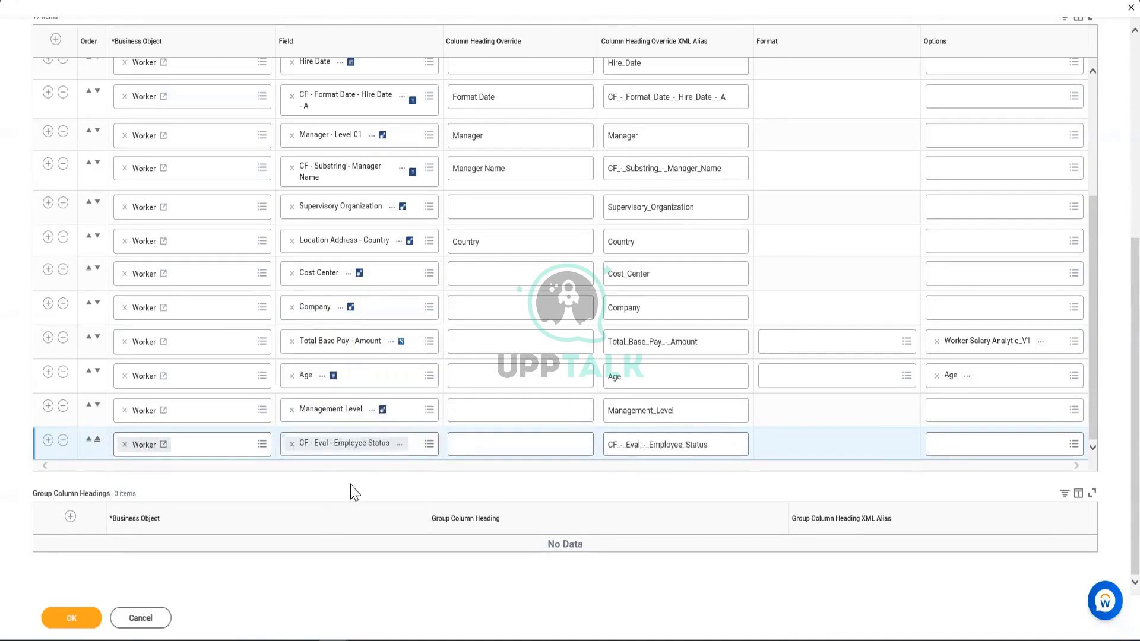
Submit the report definition with the new status column and read the page error details.
click(78, 621)
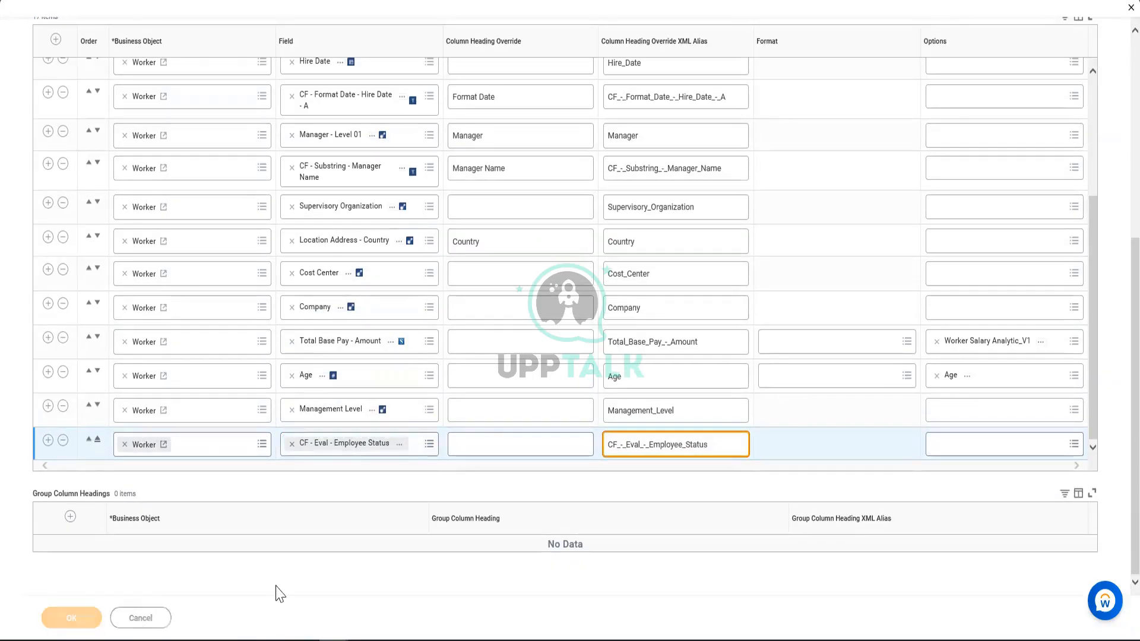
click(493, 443)
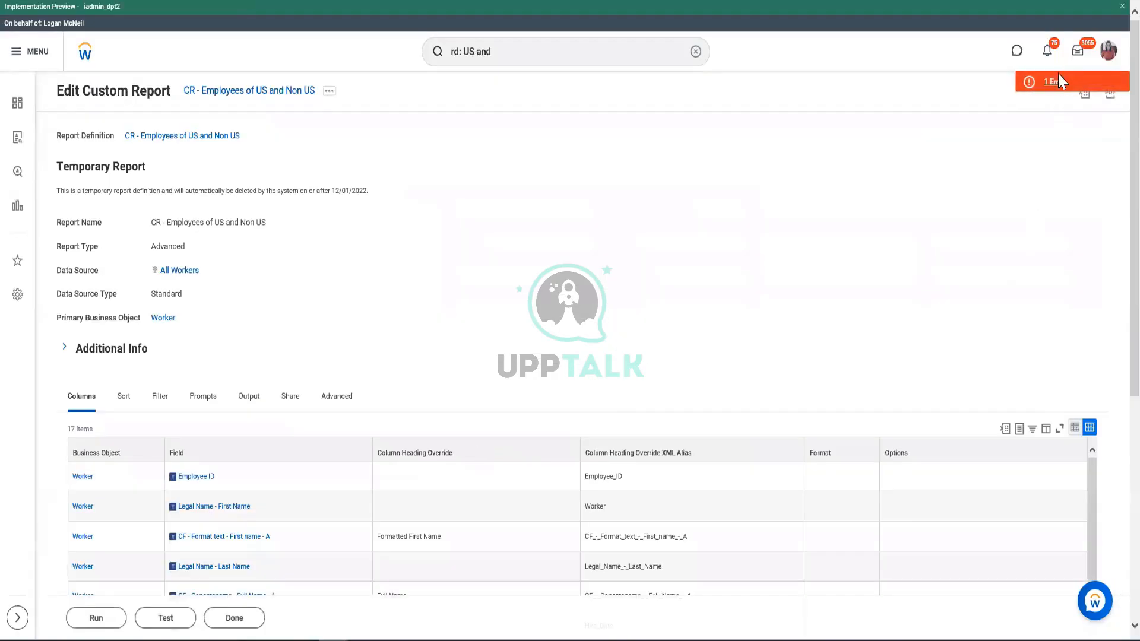
click(1058, 82)
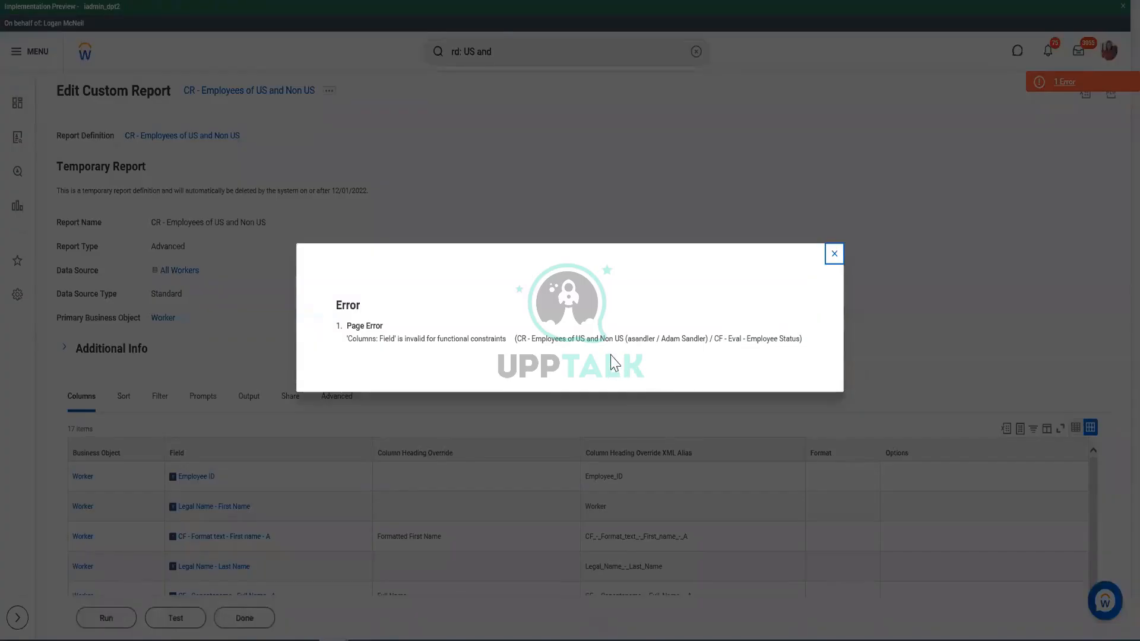
click(831, 257)
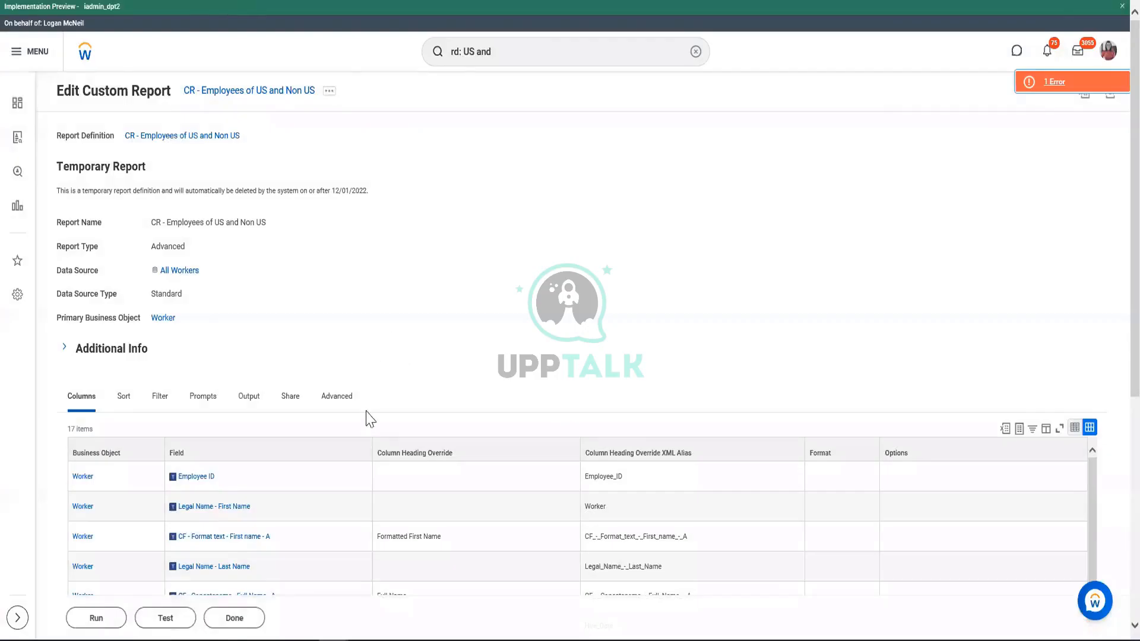
click(329, 91)
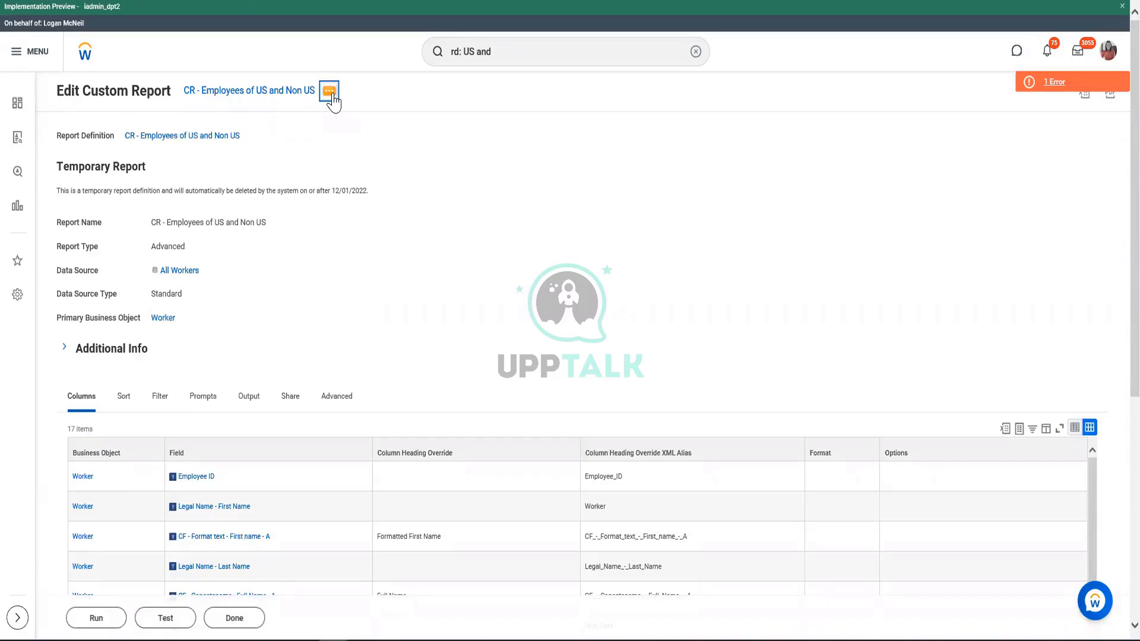
click(227, 121)
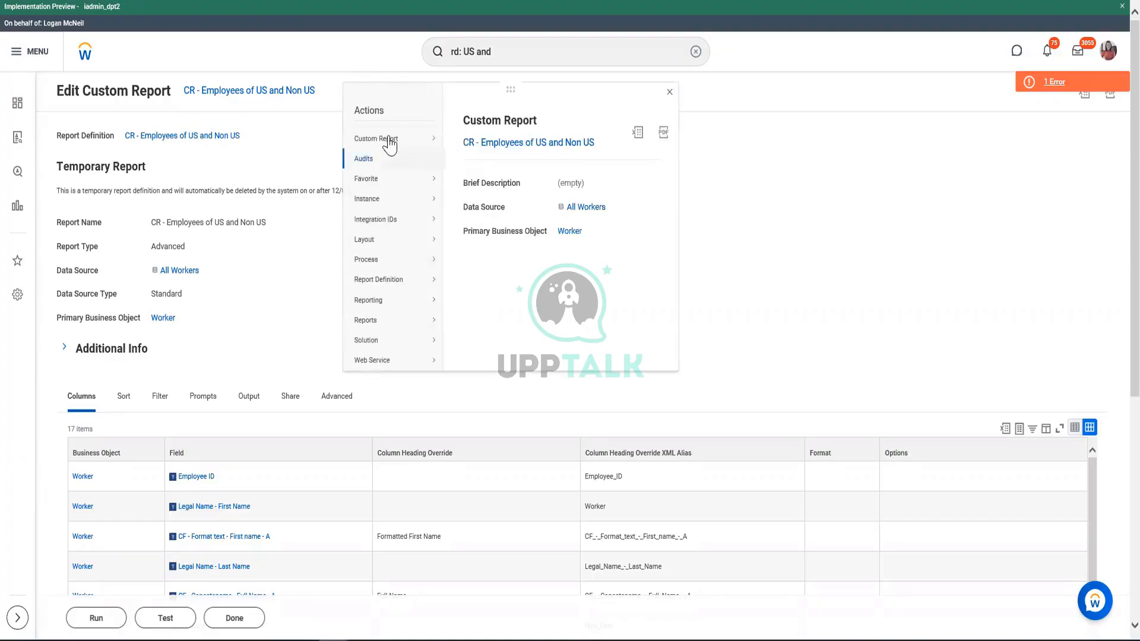
mouse_move(434, 144)
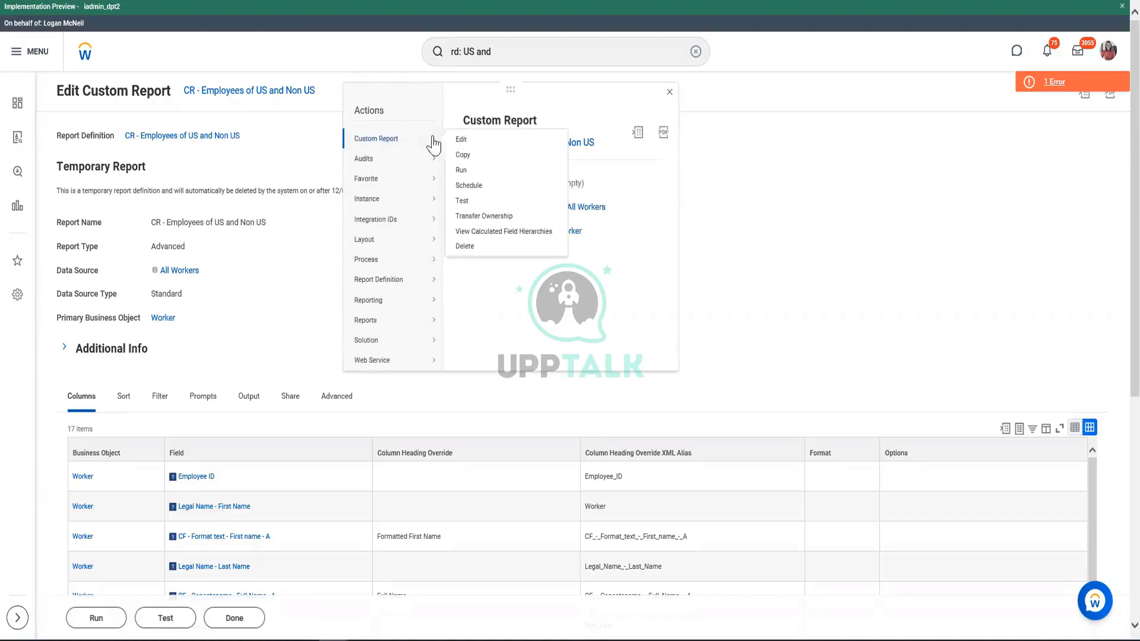
click(484, 217)
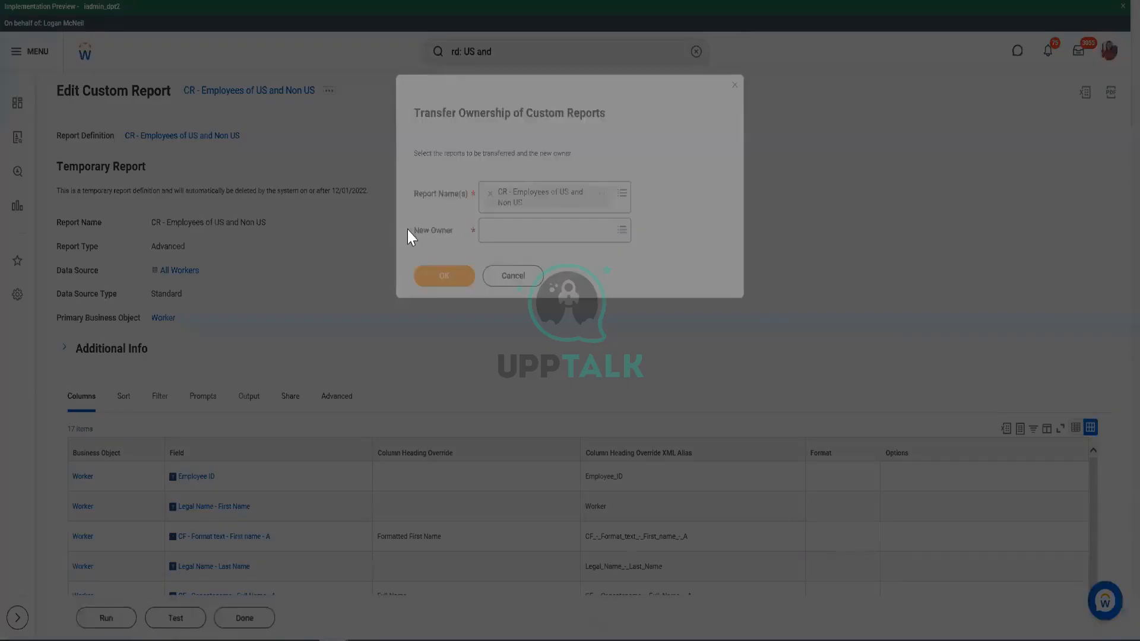
click(537, 232)
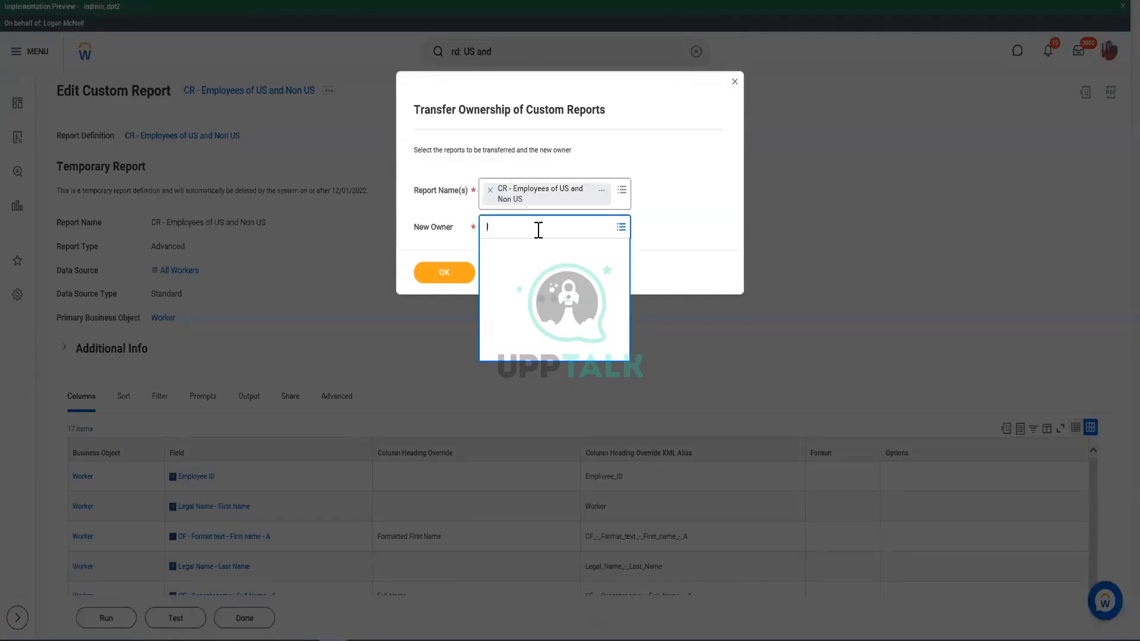
text(logan)
key(Return)
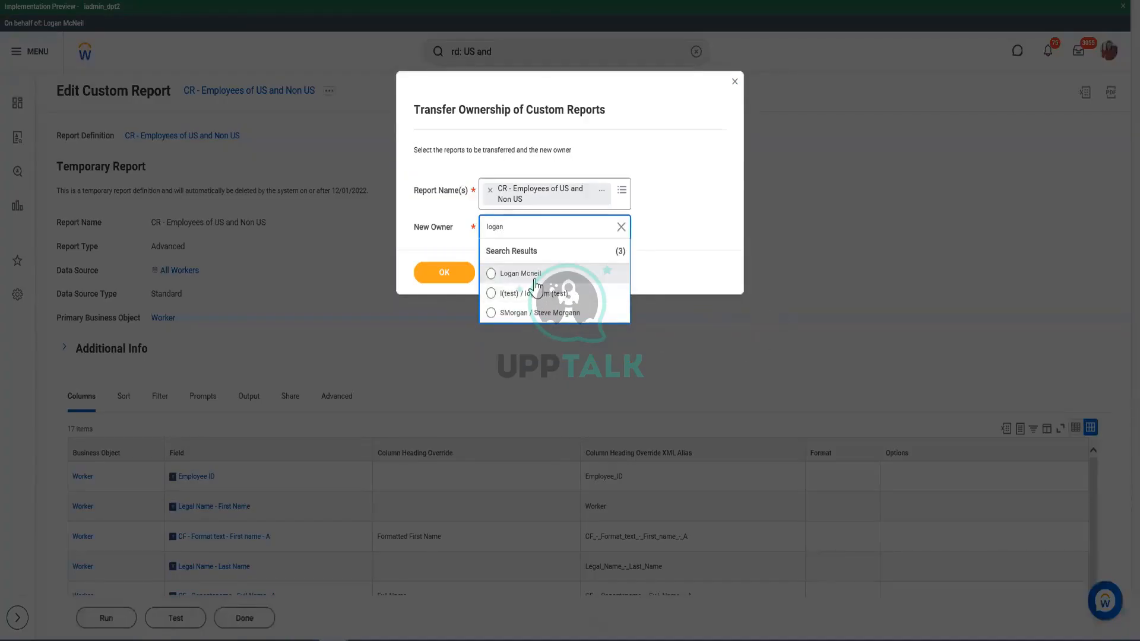
click(535, 282)
click(457, 277)
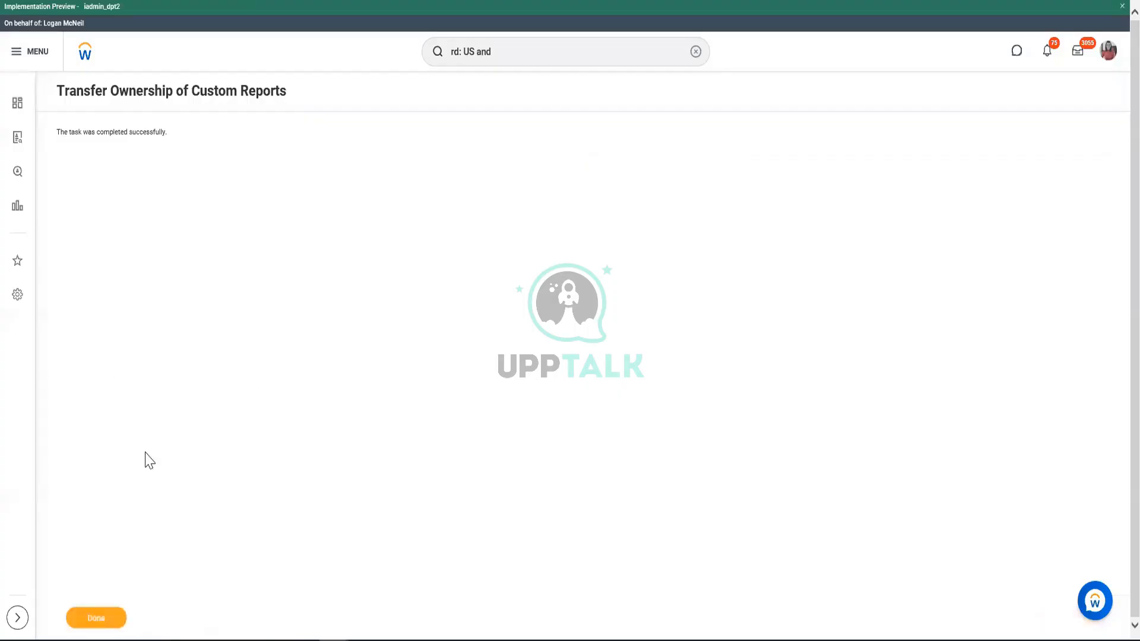
click(95, 618)
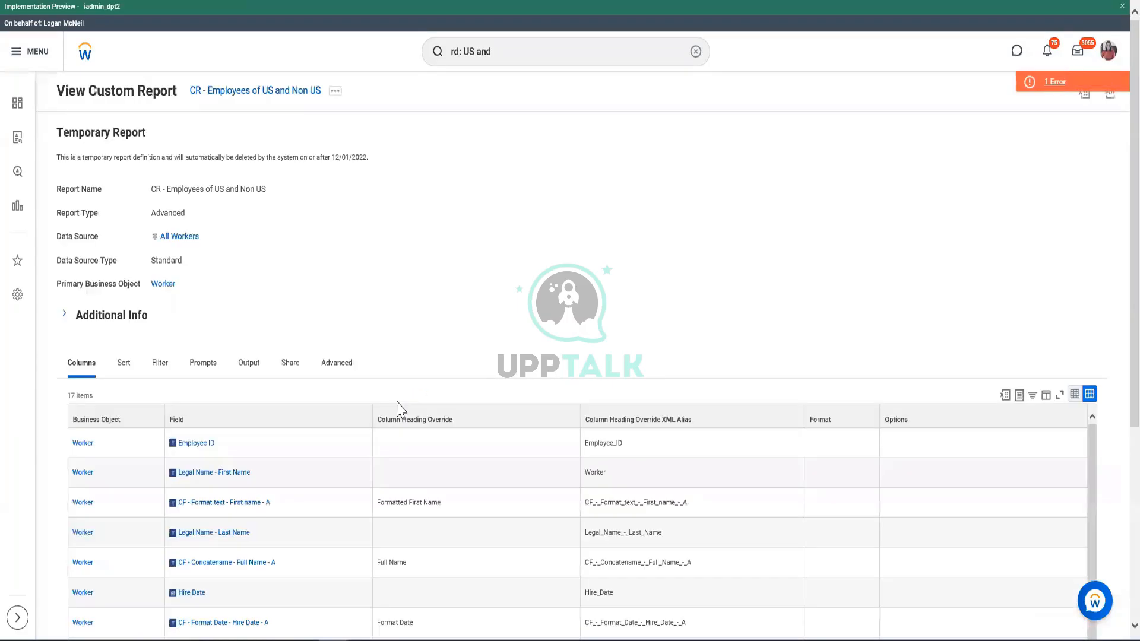
Read the report's page error, transfer ownership of CR - Employees of US and Non US to another user's account, and finish the task.
click(1036, 83)
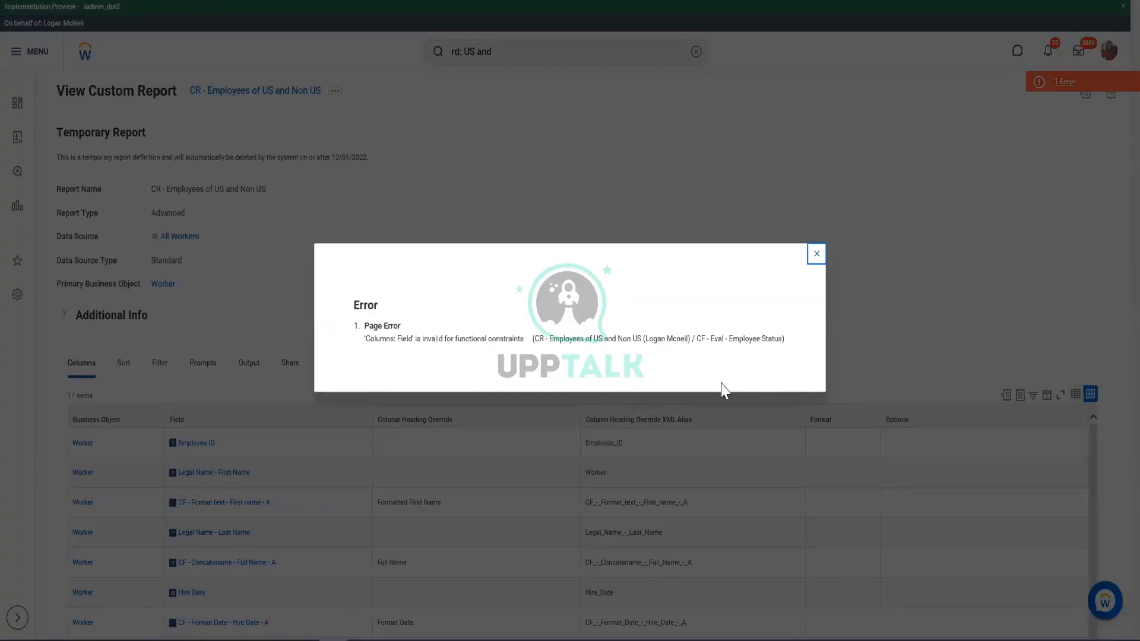
click(816, 254)
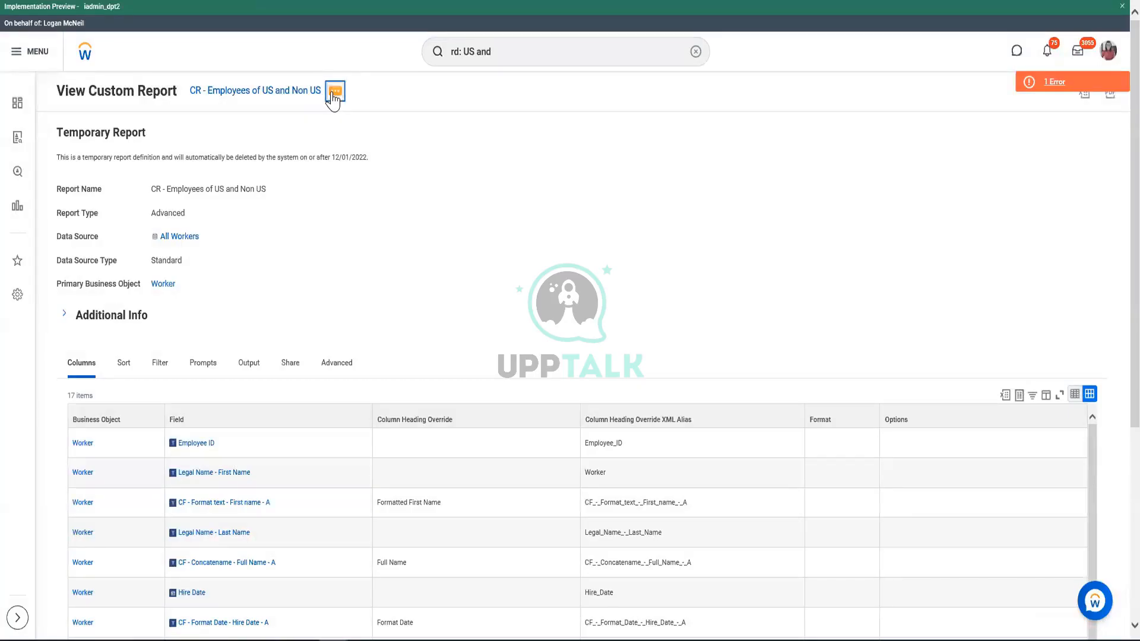
click(333, 94)
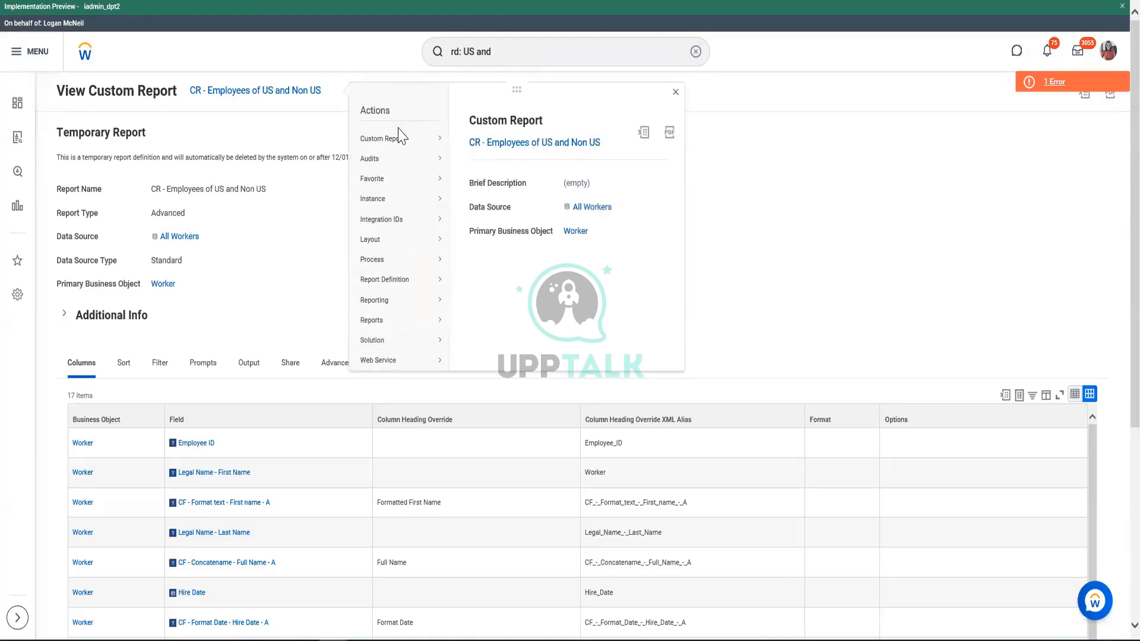
mouse_move(390, 146)
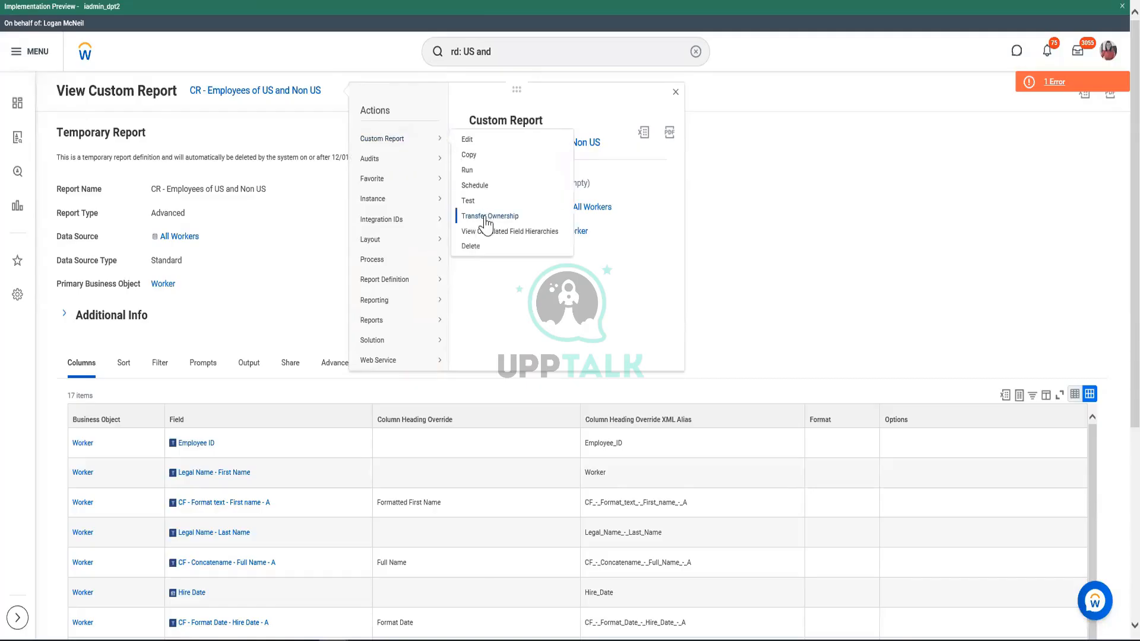
click(780, 302)
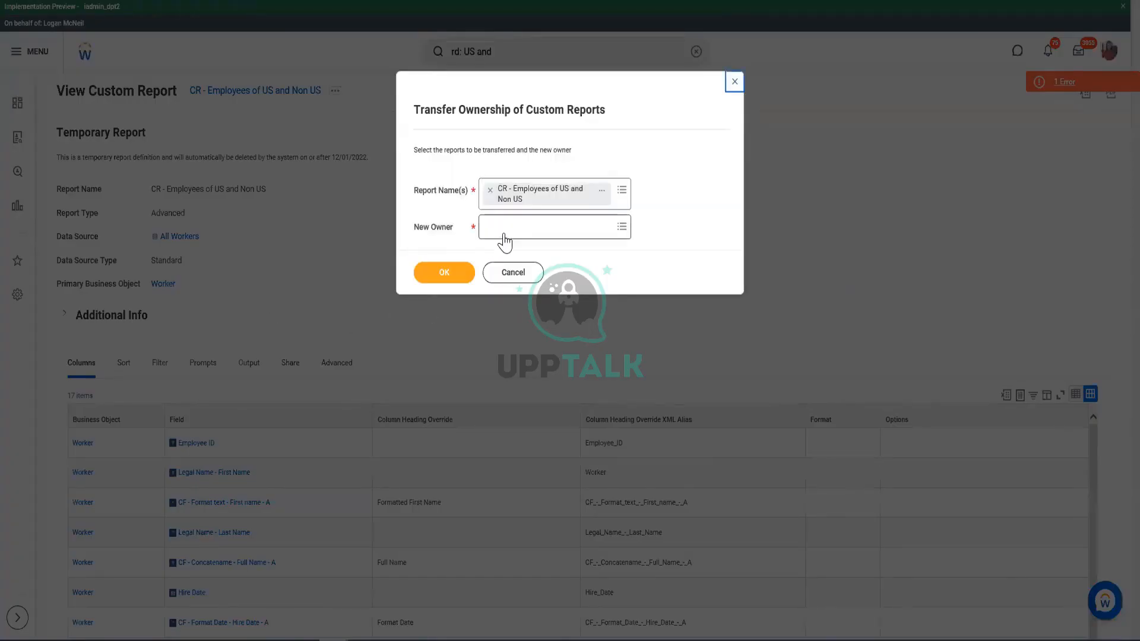
click(504, 234)
text(steve)
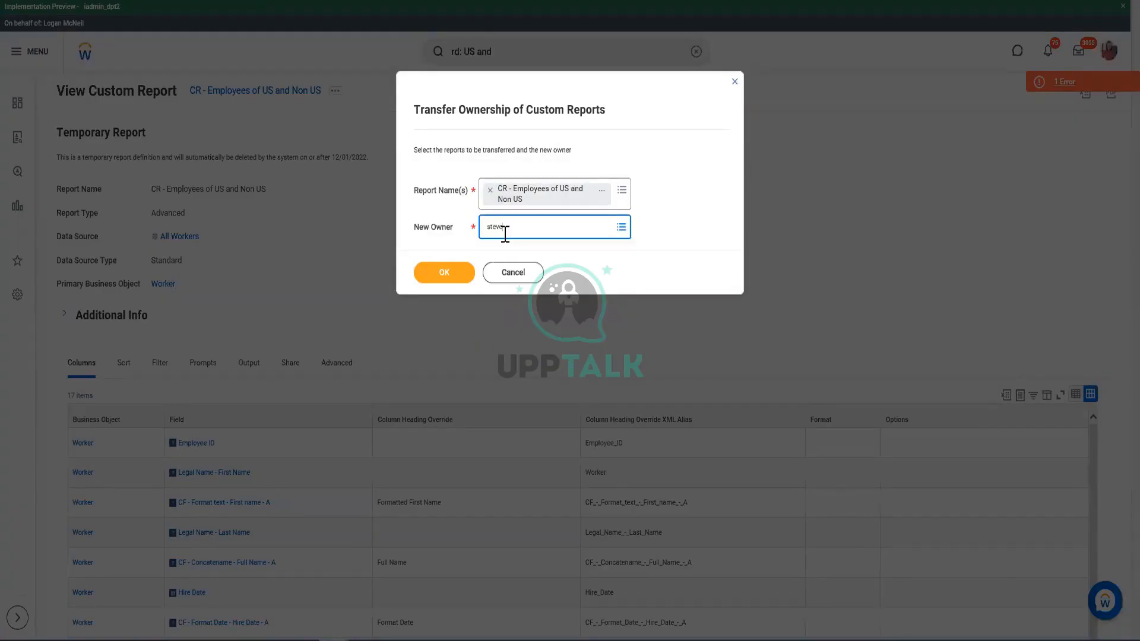
key(Return)
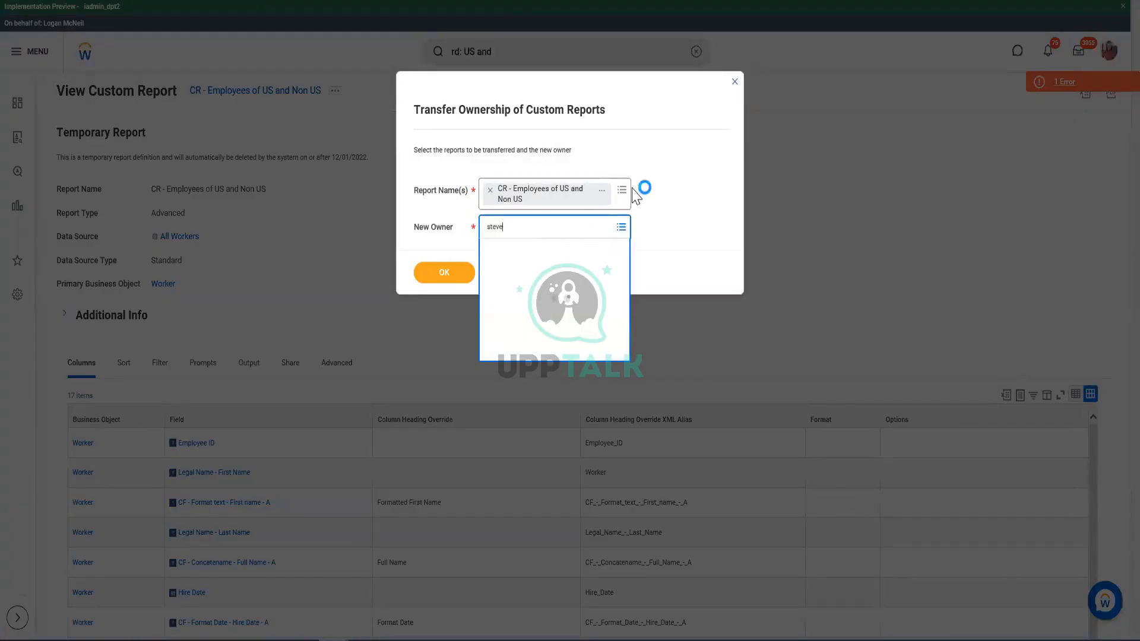
click(582, 251)
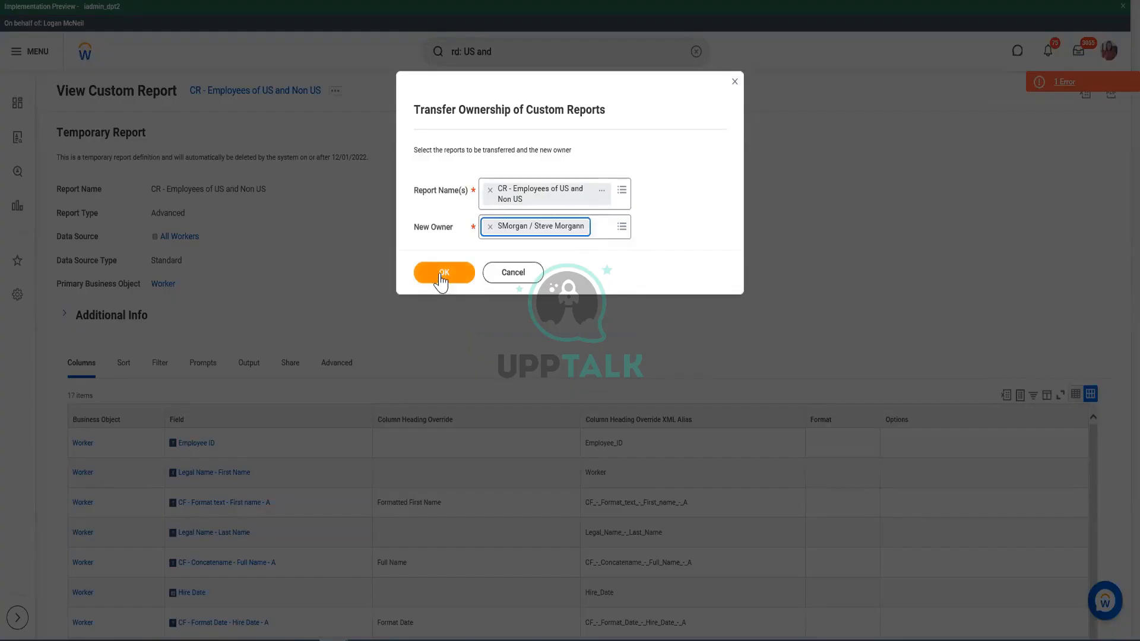
click(439, 276)
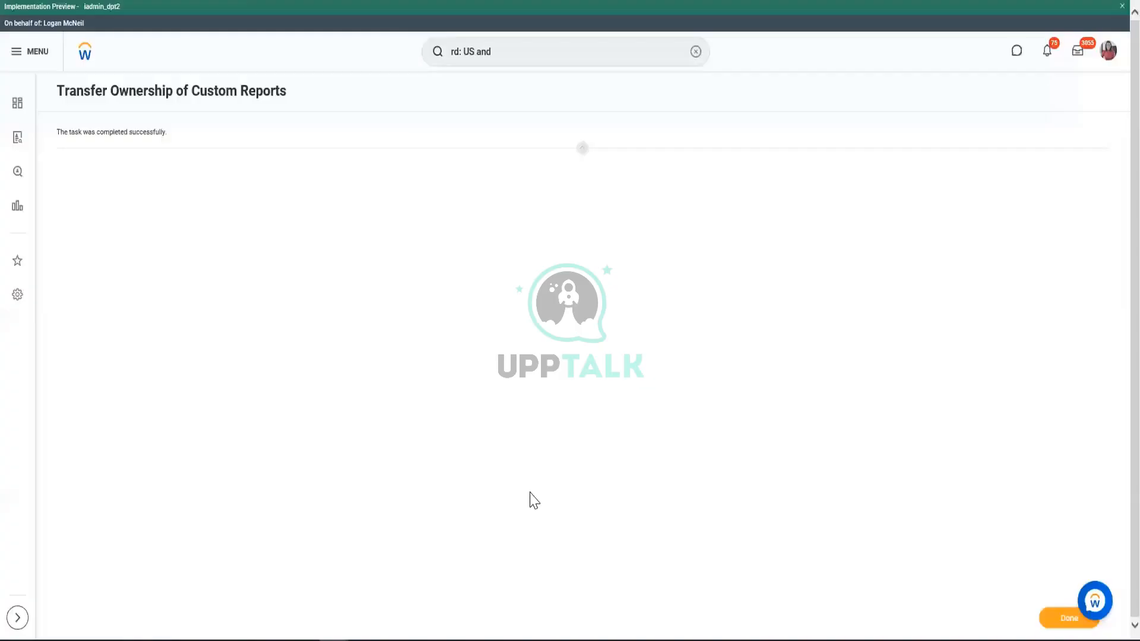
click(70, 617)
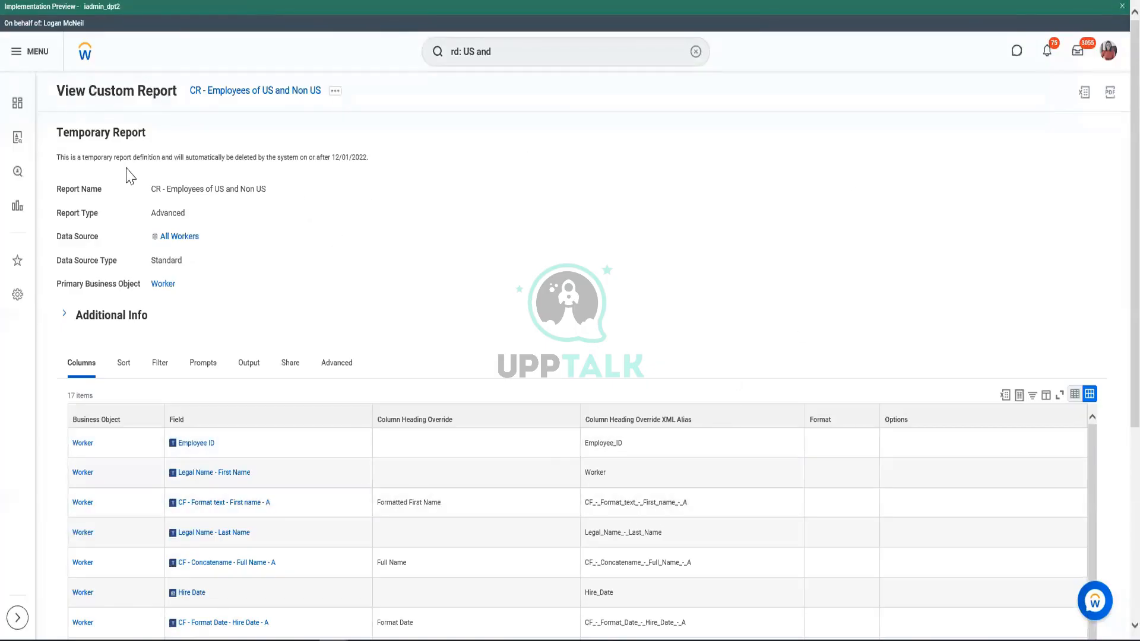
Check the column list of CR - Employees of US and Non US through its last row and run the report.
scroll(369, 292, down, 3)
scroll(376, 289, down, 5)
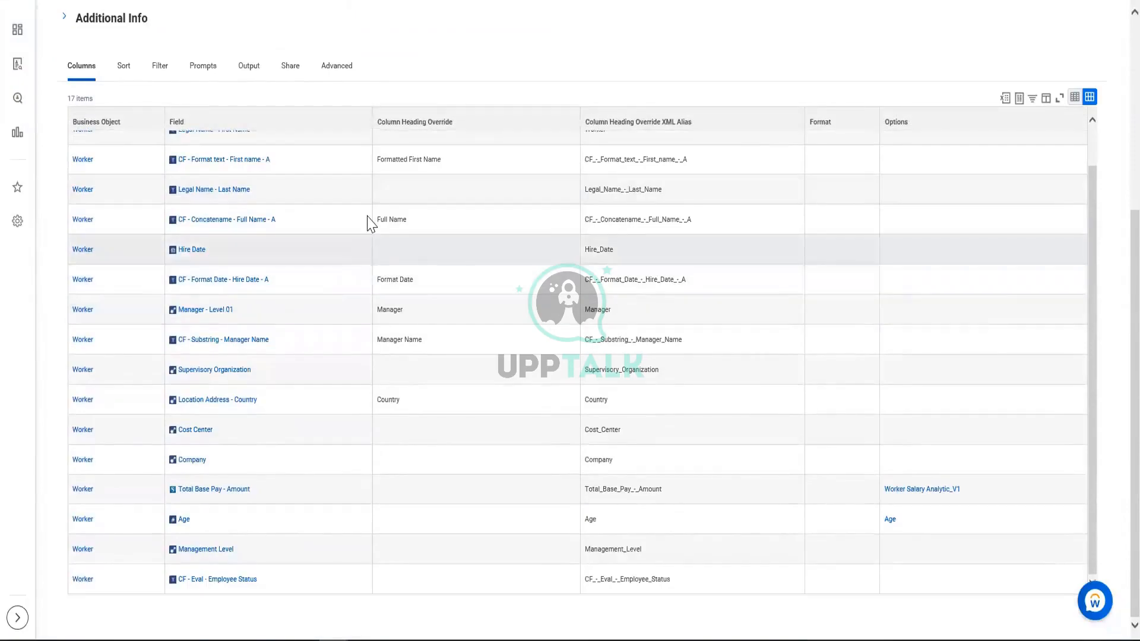
scroll(383, 202, up, 8)
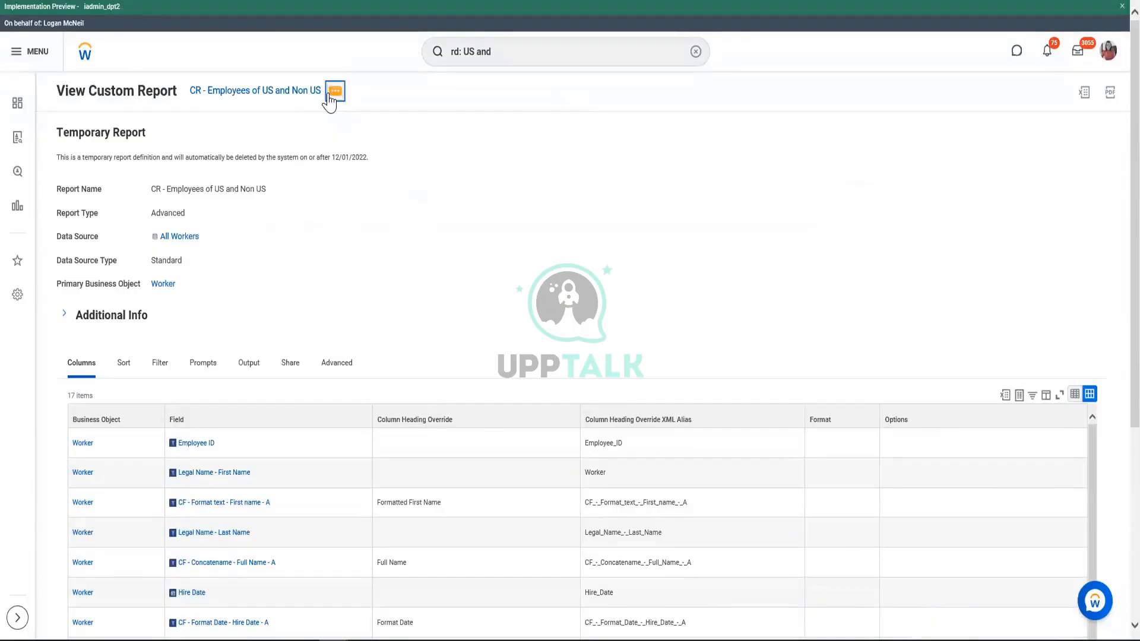
click(327, 94)
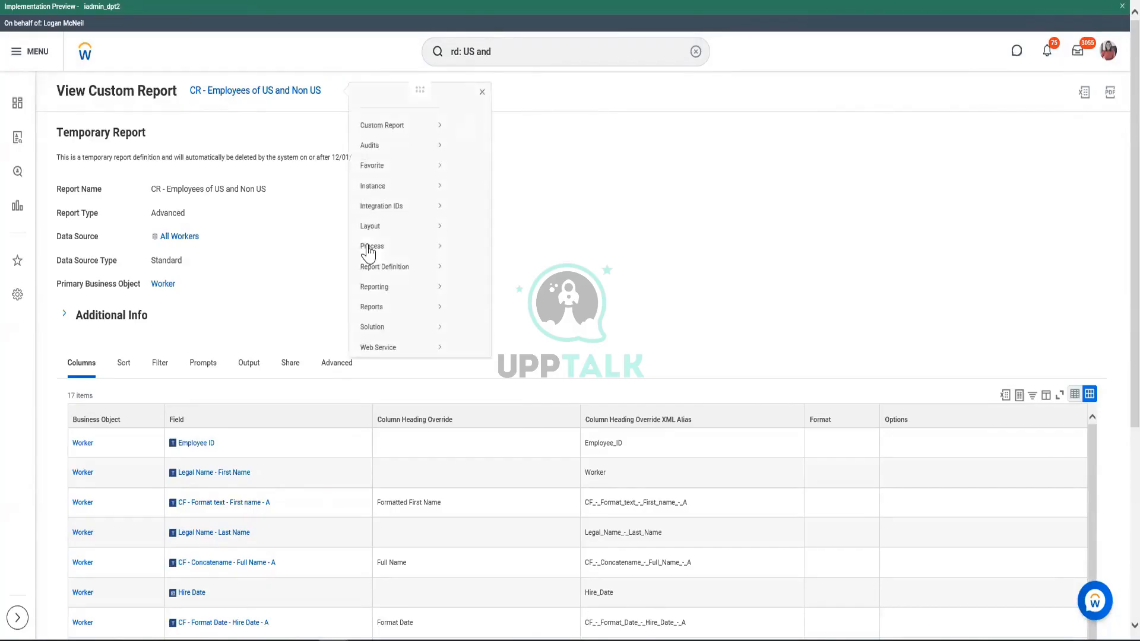
mouse_move(383, 140)
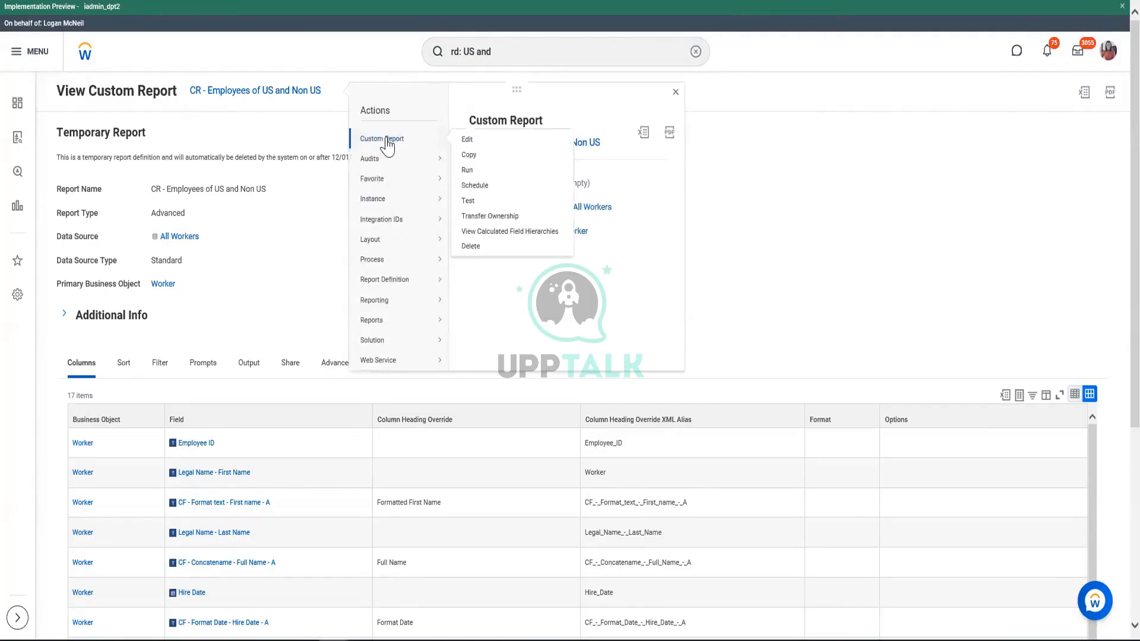
click(467, 170)
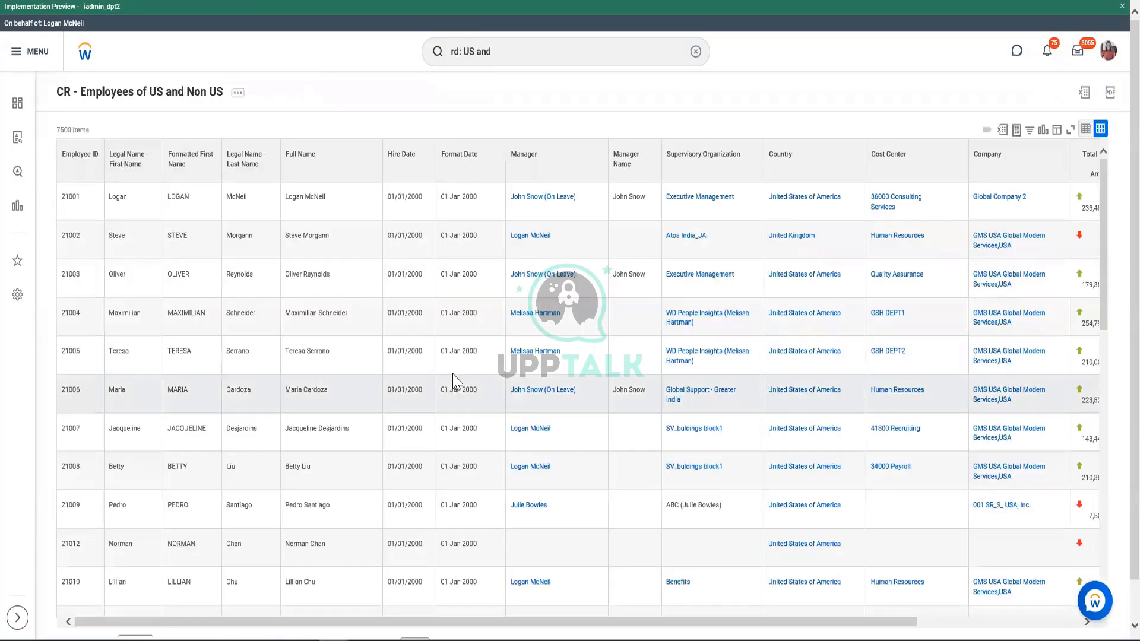
Examine the CF - Eval - Employee Status values across the report rows and compare them with the employees' identifying columns.
scroll(1010, 629, right, 3)
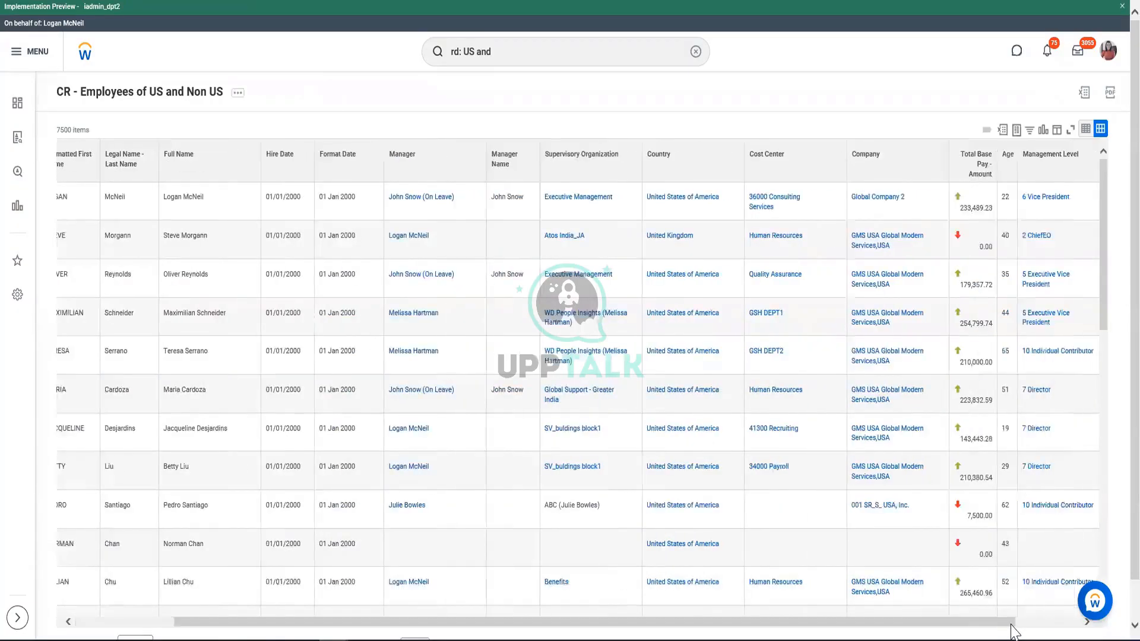
drag(1011, 625, 1051, 625)
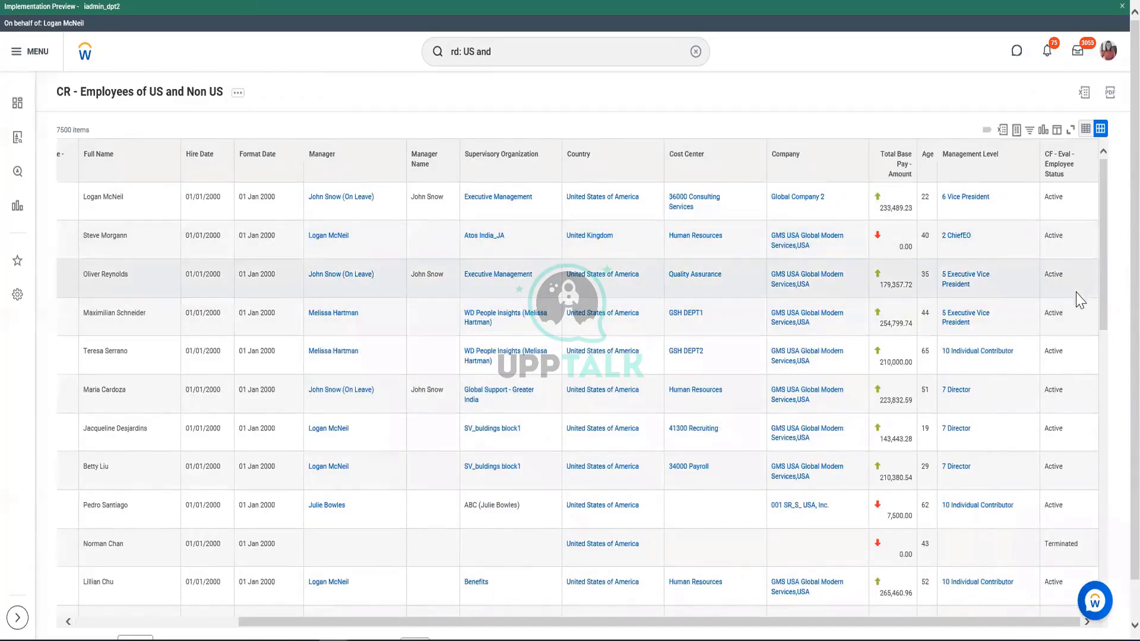
scroll(1079, 326, down, 1)
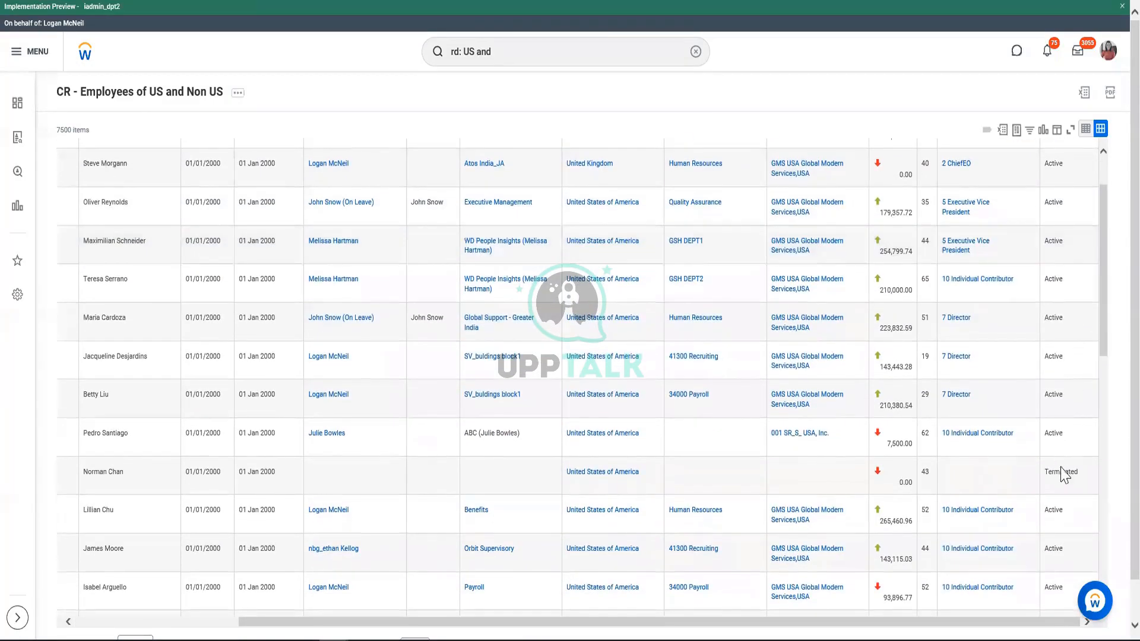
scroll(1066, 493, down, 2)
scroll(1069, 494, down, 9)
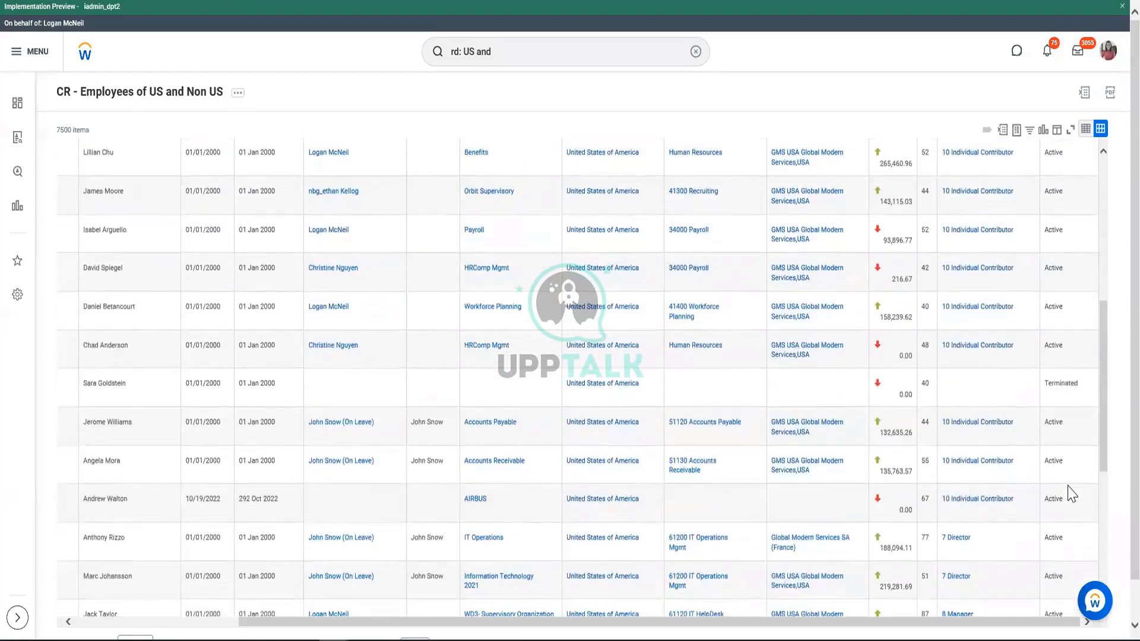
scroll(1072, 386, down, 5)
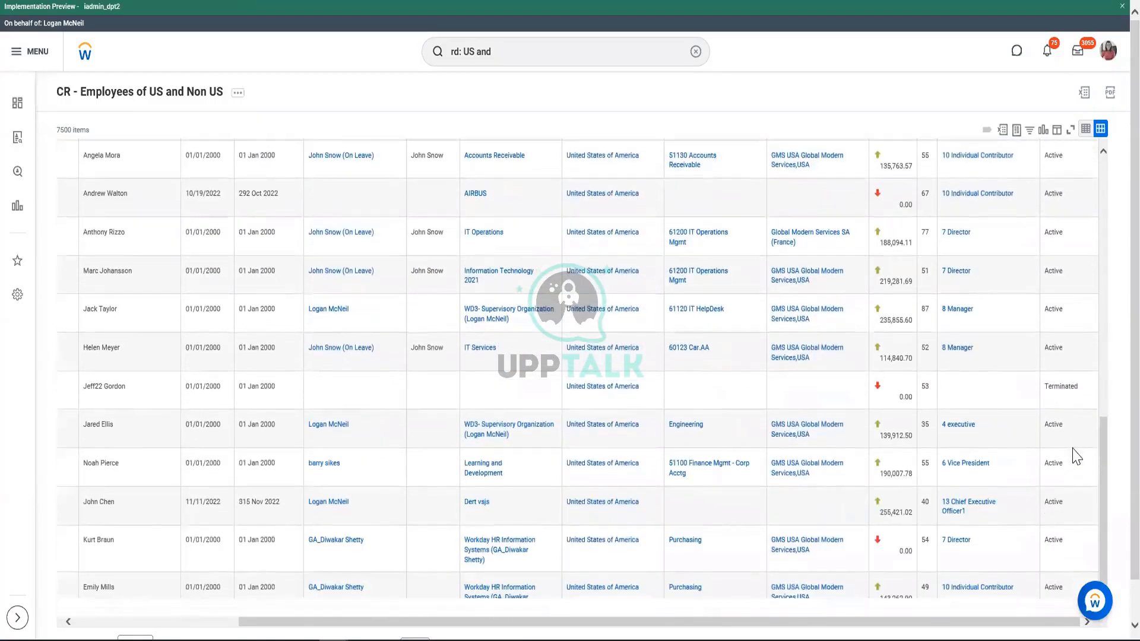
scroll(1061, 456, up, 1)
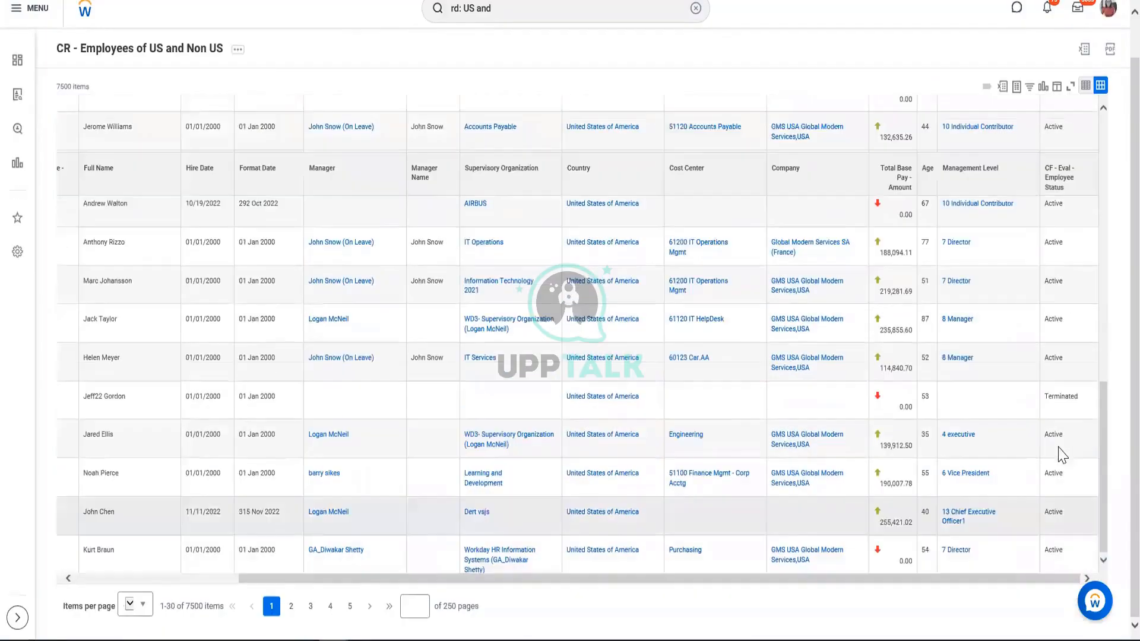
scroll(1060, 457, down, 1)
scroll(1027, 460, up, 1)
scroll(1044, 460, down, 1)
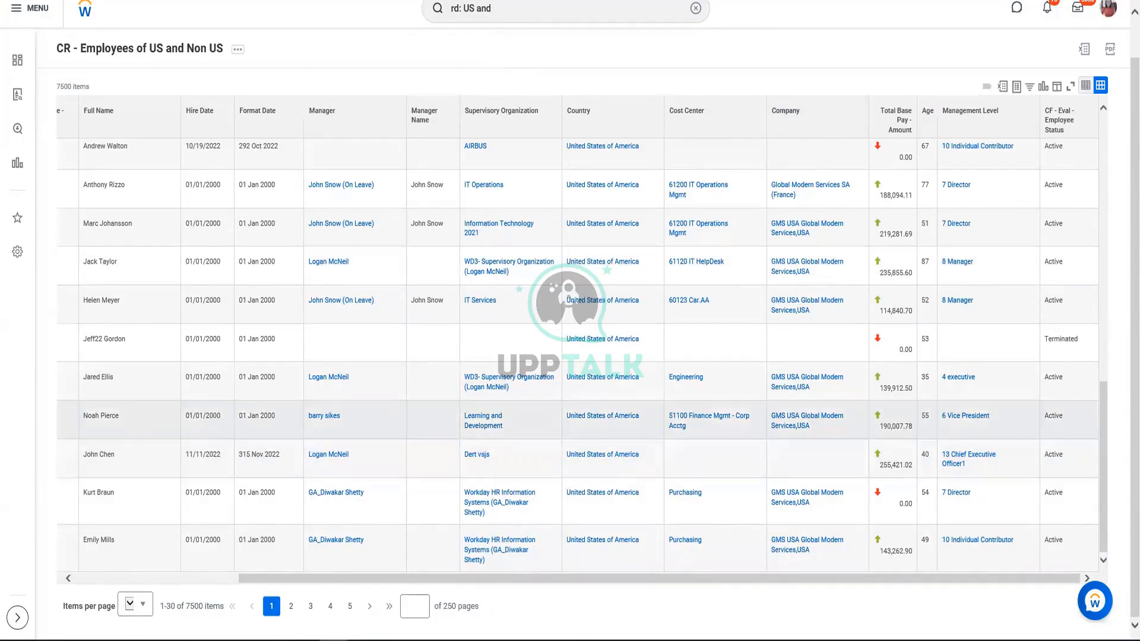
drag(455, 579, 290, 582)
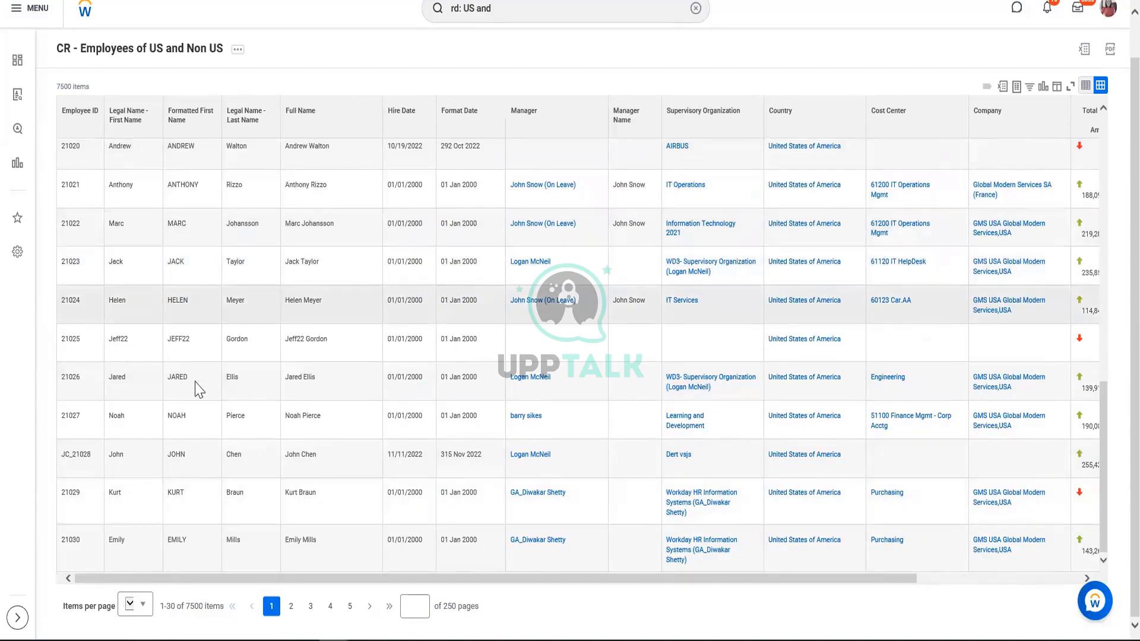
drag(260, 579, 941, 255)
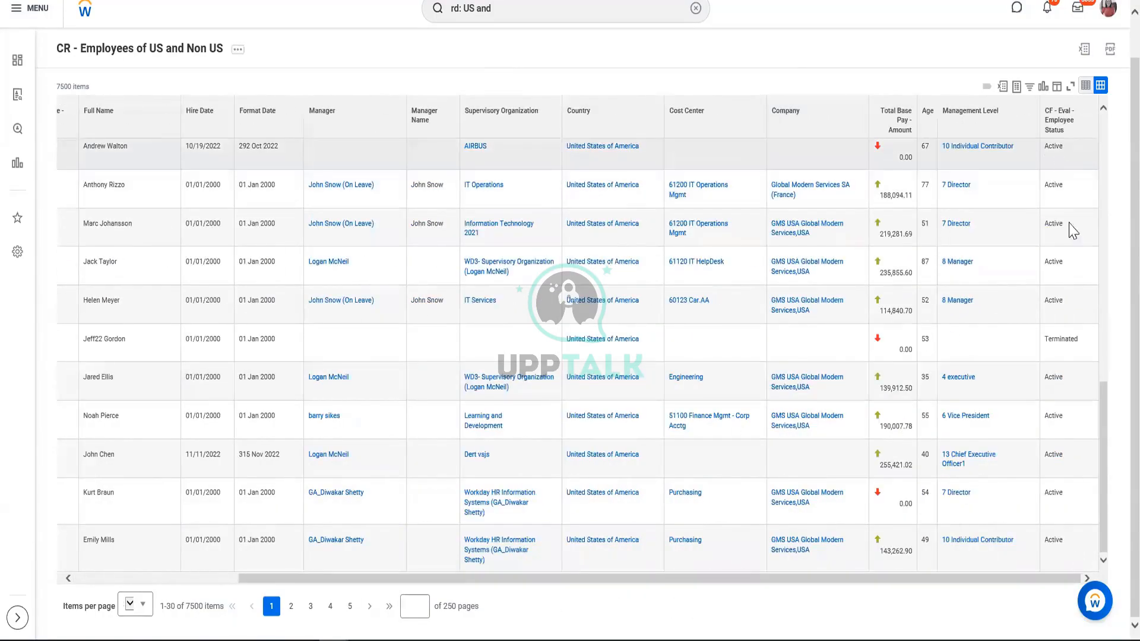
scroll(1091, 423, up, 1)
scroll(1092, 451, down, 2)
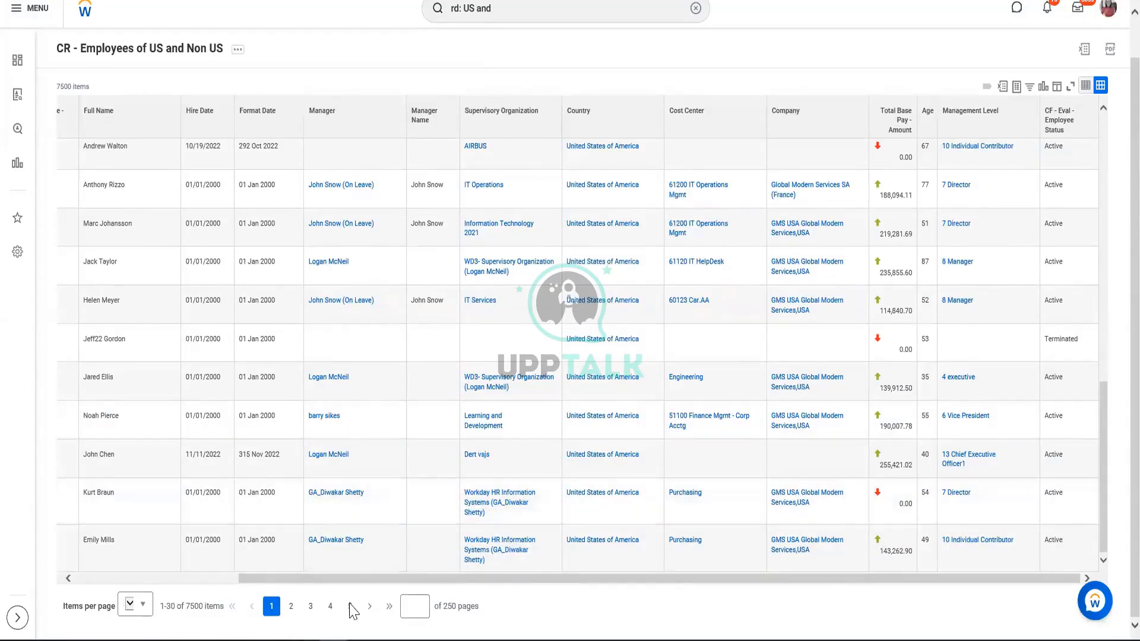
Export the report results to Excel with the Notify Me Later option and open My Reports in the proxied session.
click(1003, 90)
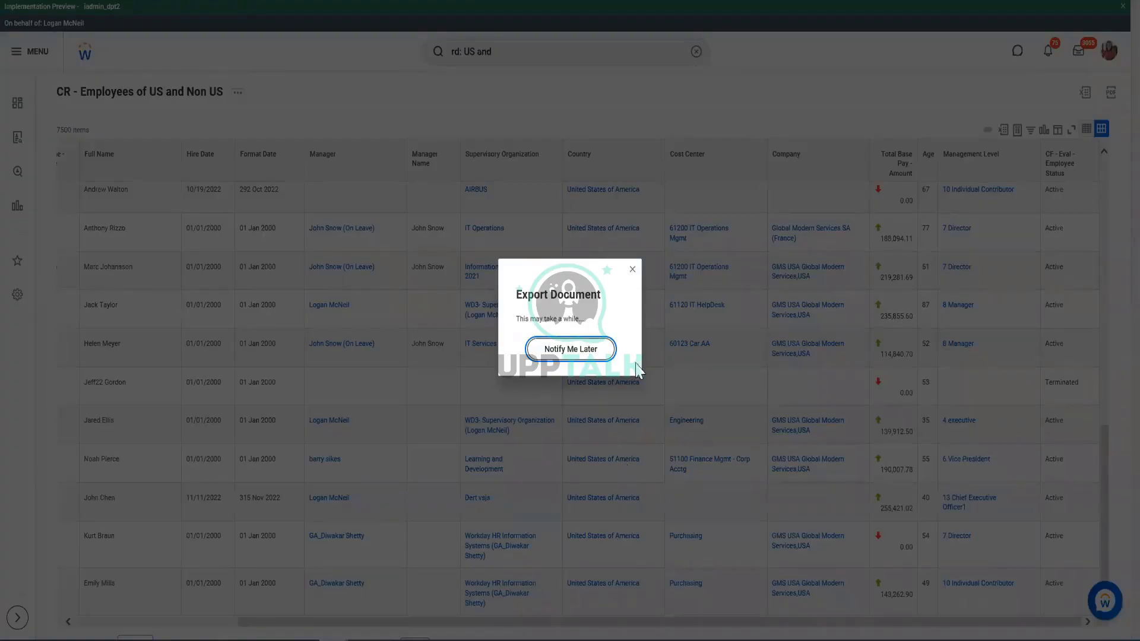
click(546, 349)
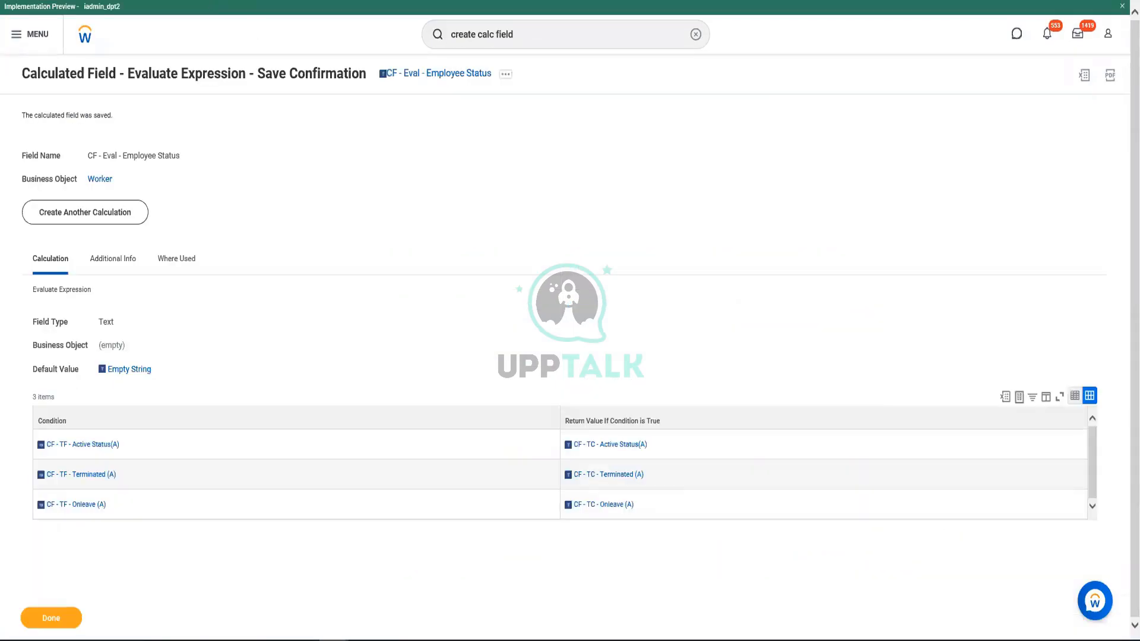
click(1108, 33)
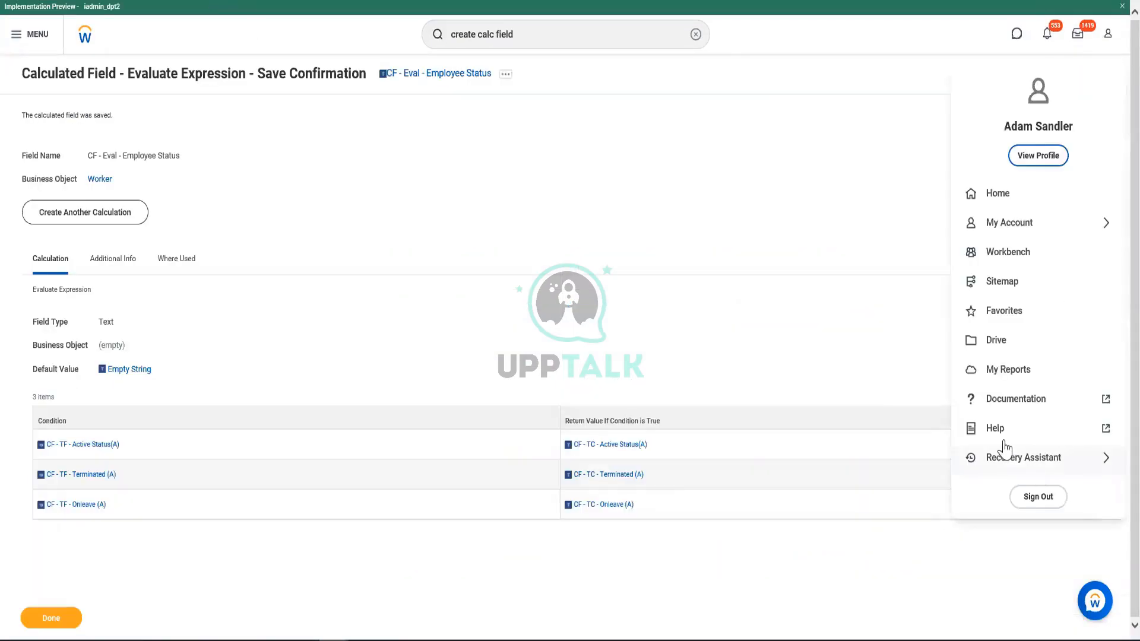
key(Escape)
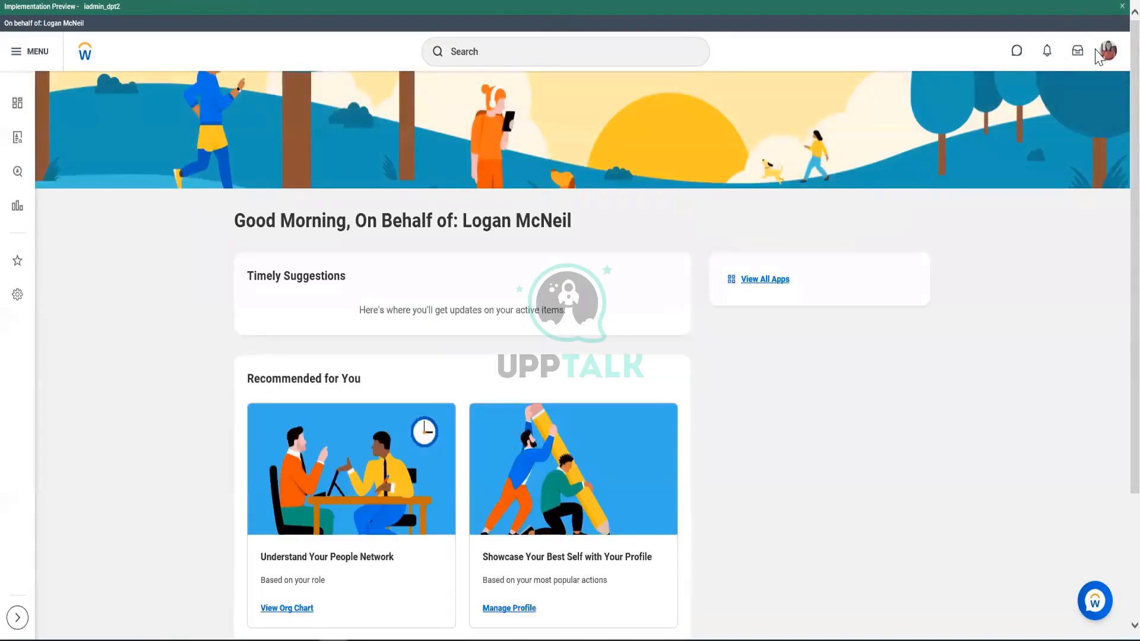
click(1105, 53)
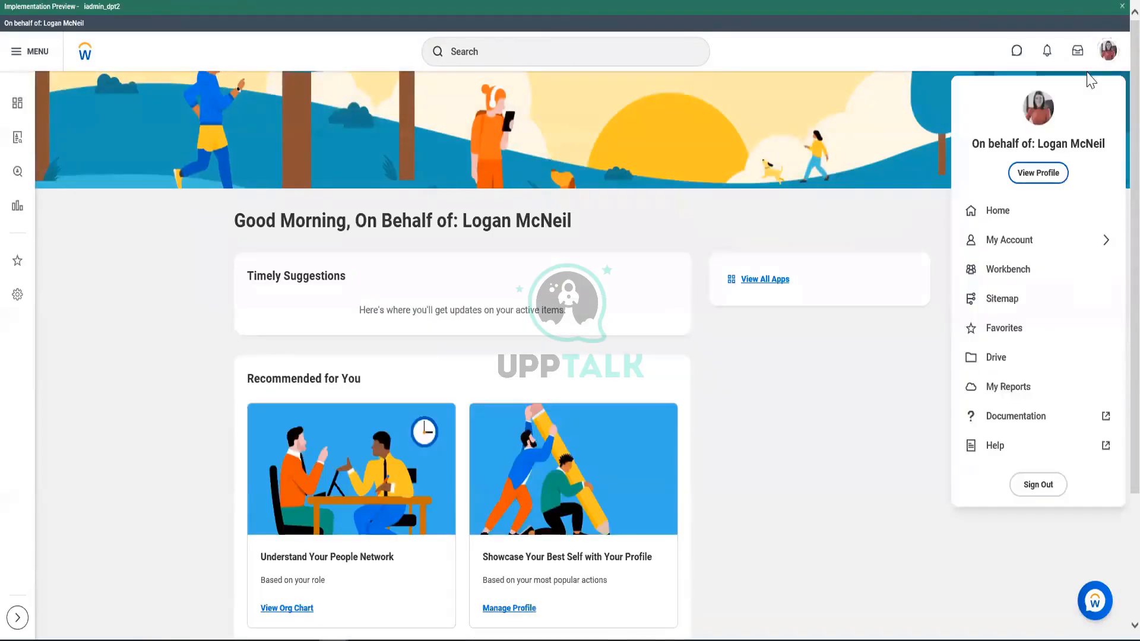
click(1019, 387)
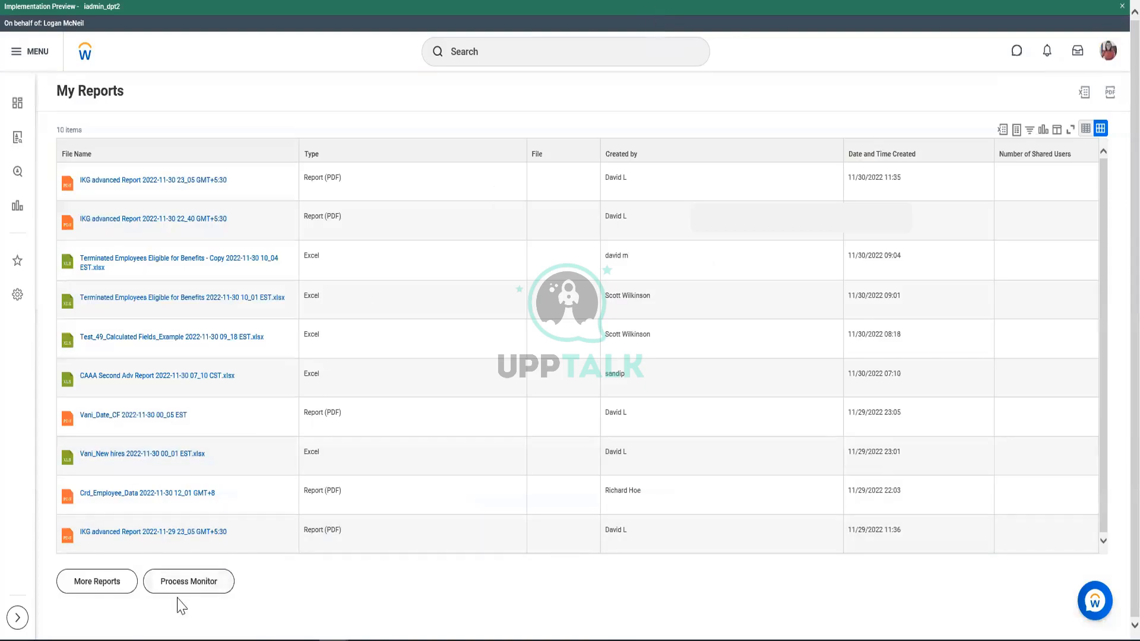
Run the Process Monitor for the Report process type from My Reports, keeping the default date range.
click(194, 588)
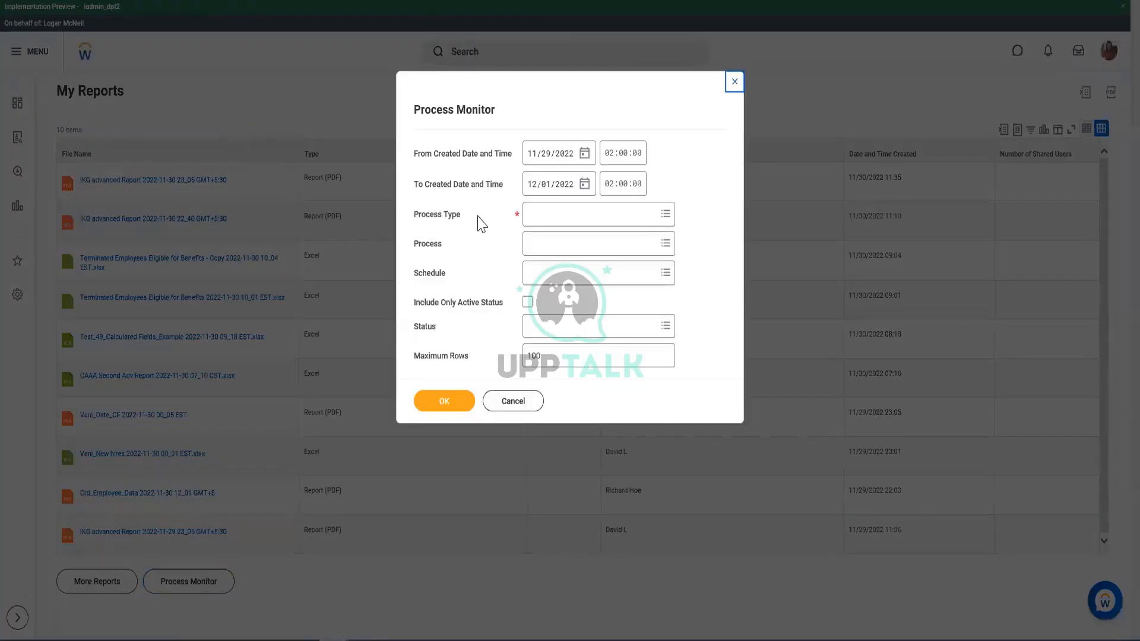
click(559, 220)
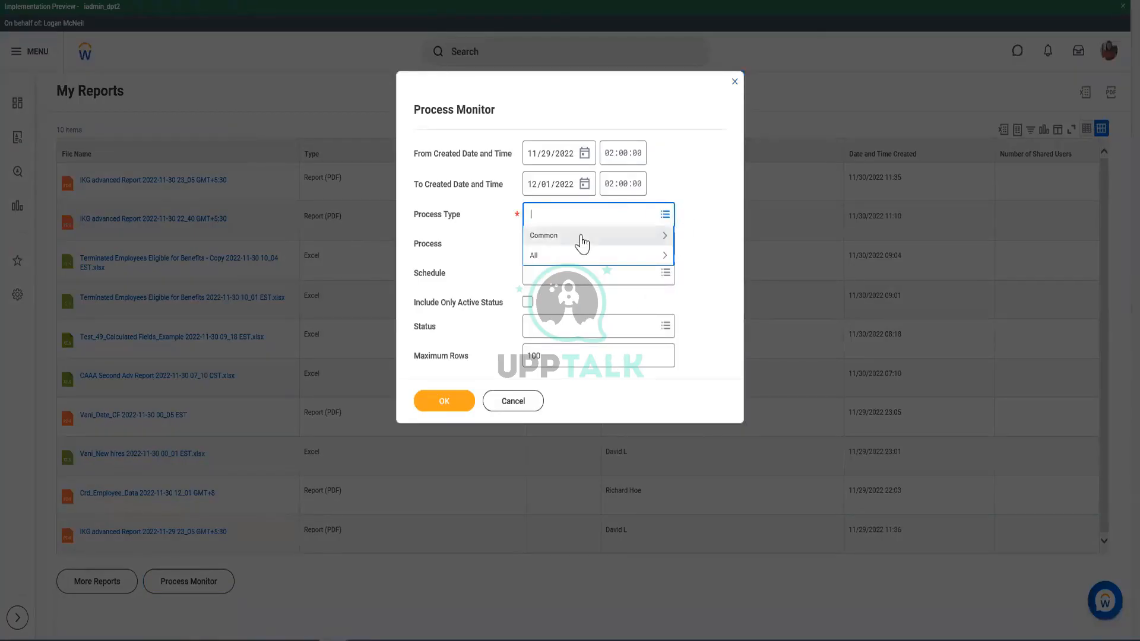
click(583, 241)
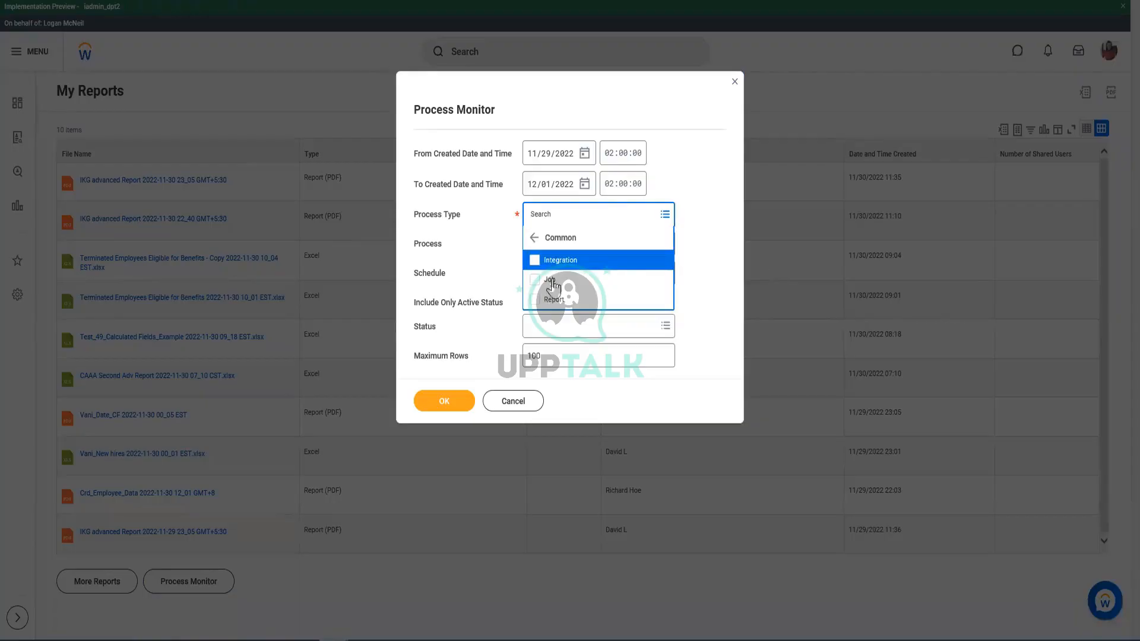
click(565, 301)
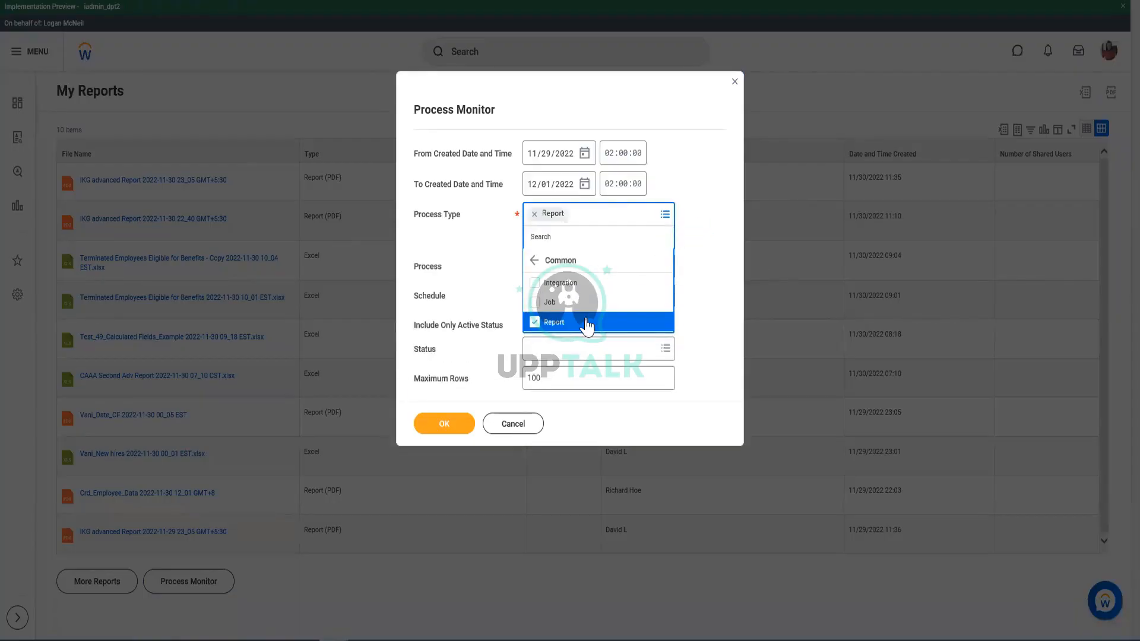
click(509, 277)
click(446, 401)
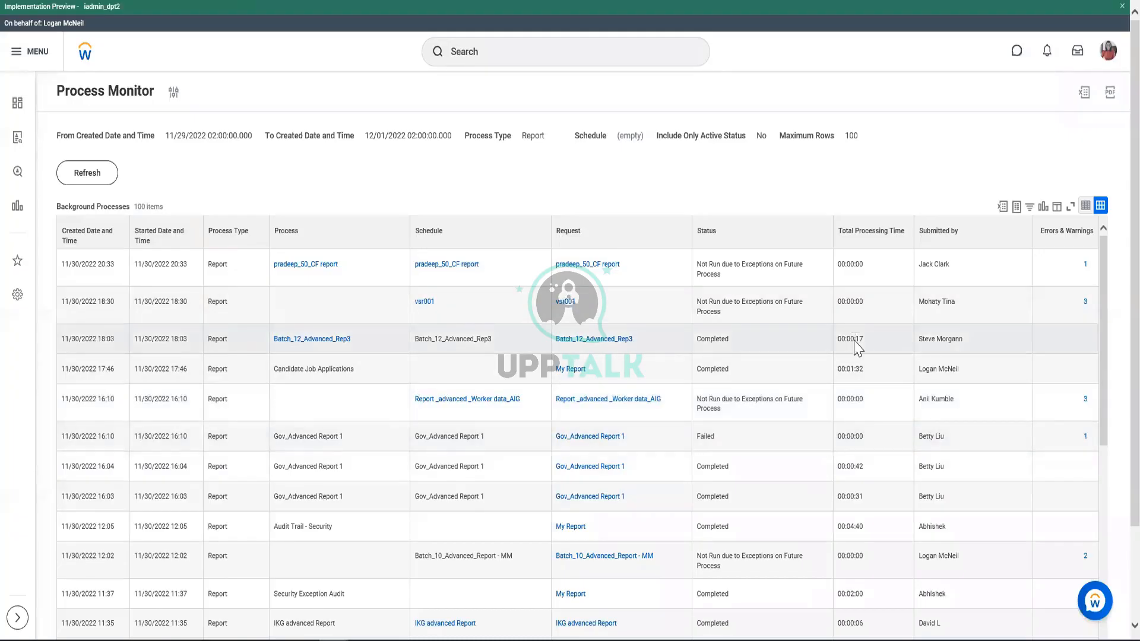
Look through the background processes and search the Request column's filter values for "US and Non US".
scroll(856, 347, down, 6)
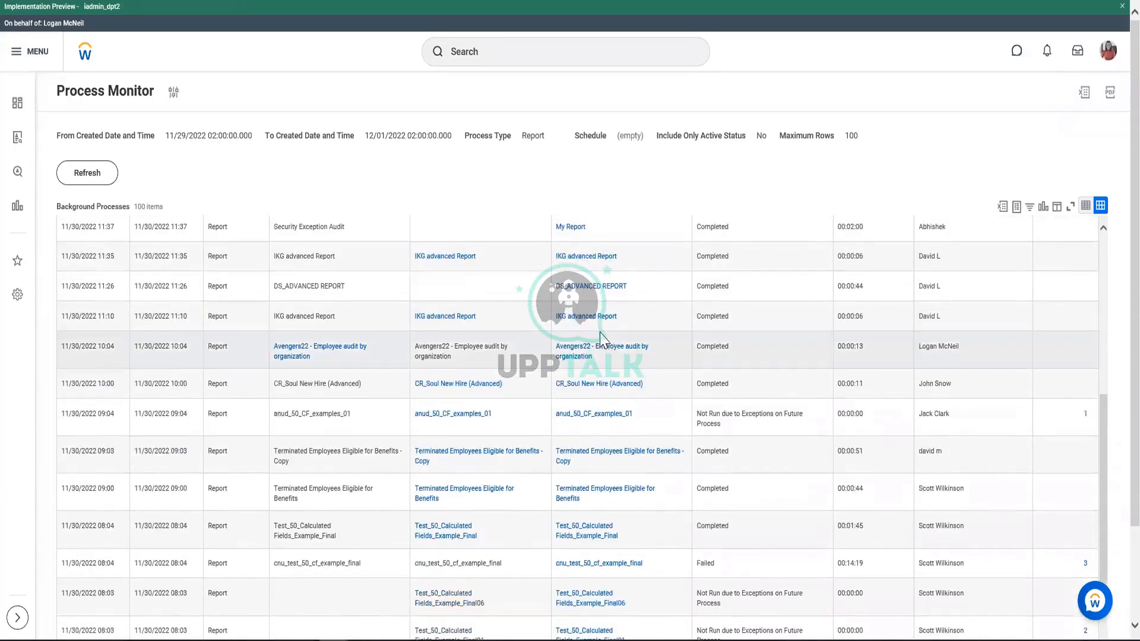
scroll(601, 341, up, 6)
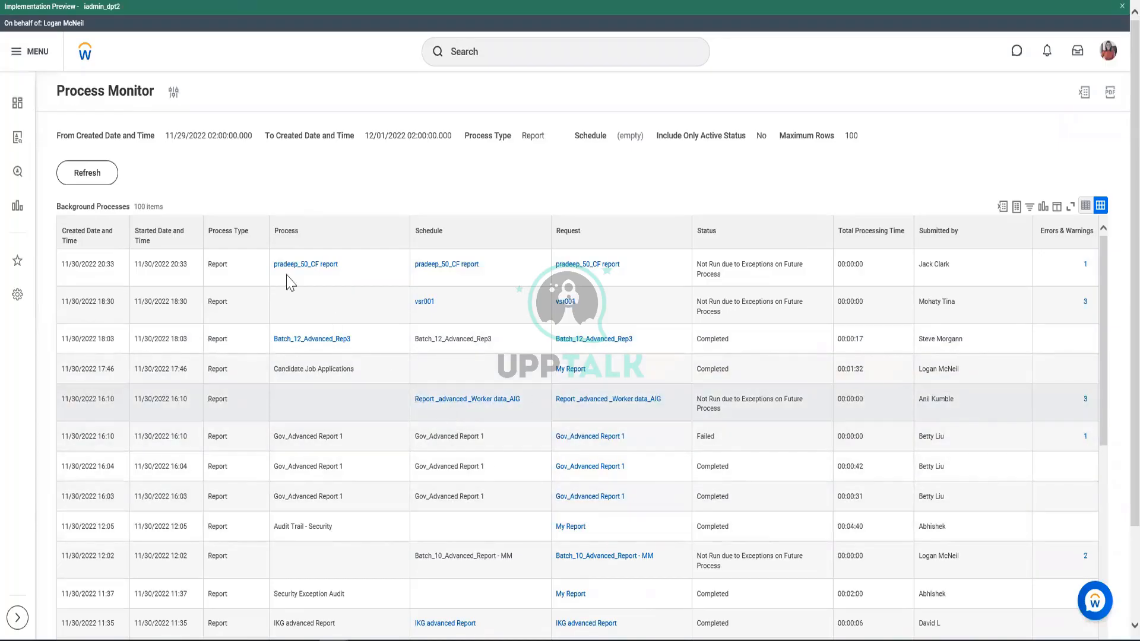
scroll(465, 585, down, 8)
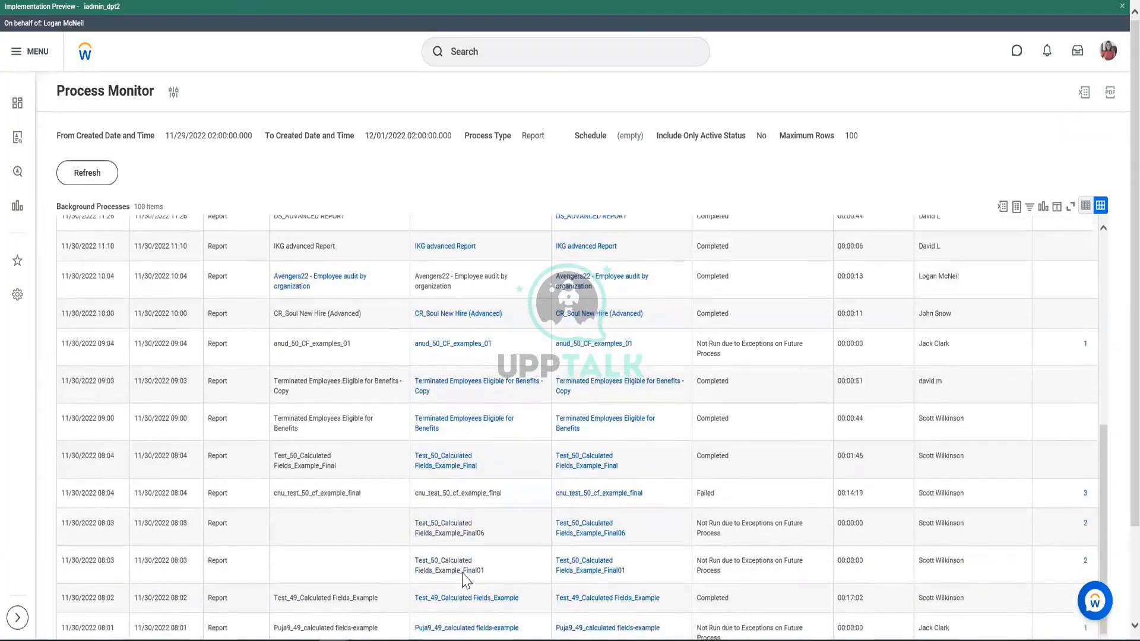
scroll(394, 377, up, 8)
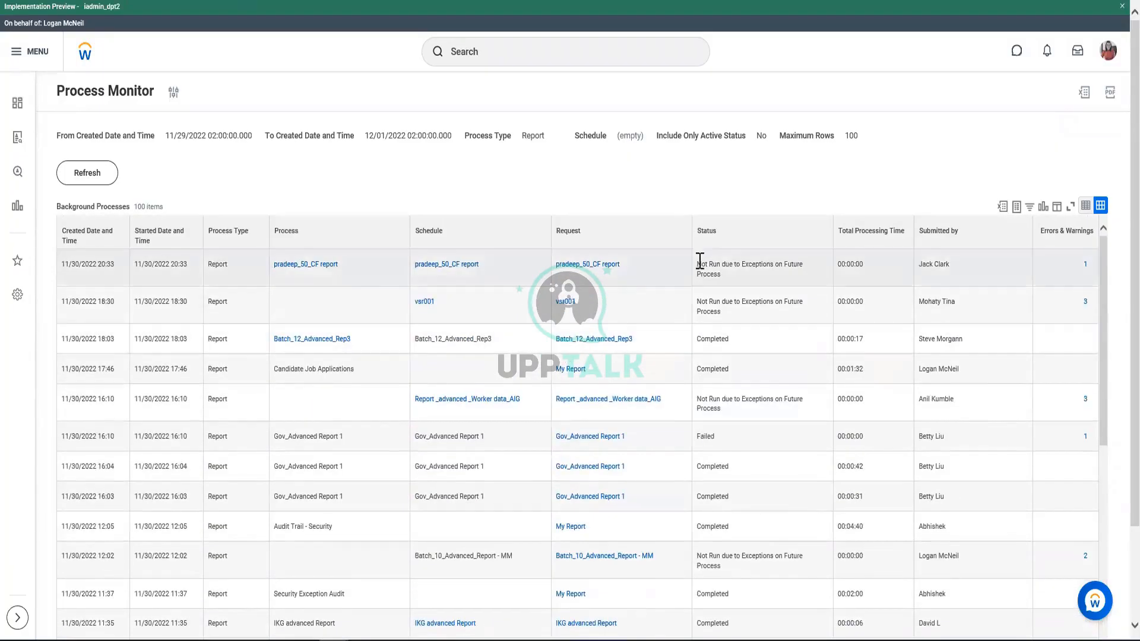
click(612, 244)
click(589, 394)
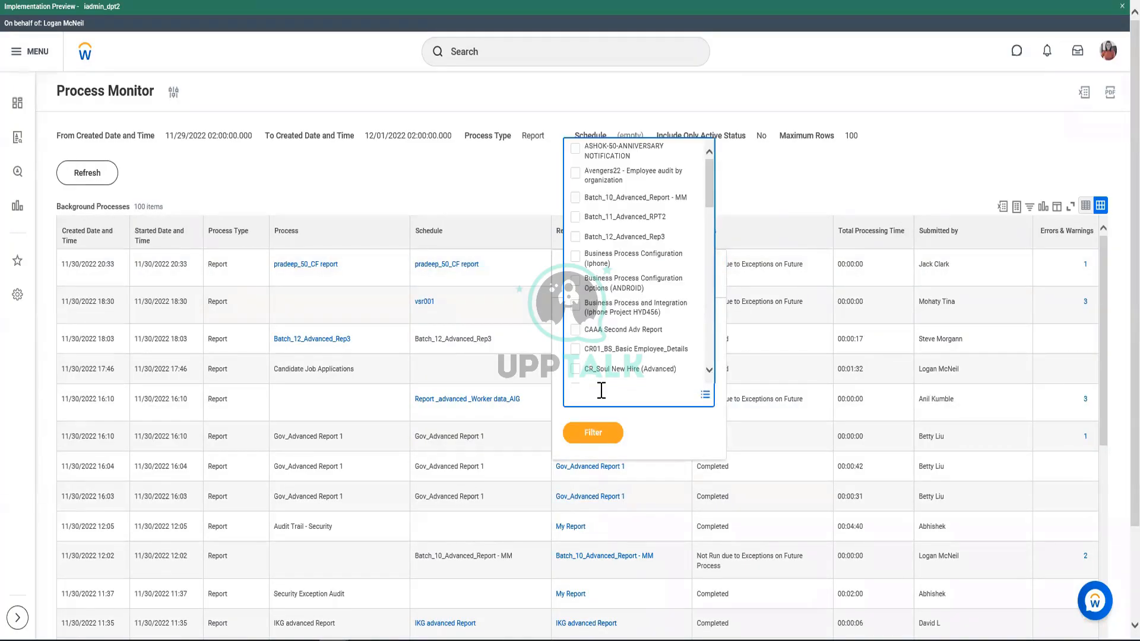
text(USUS)
key(BackSpace)
key(BackSpace)
text(and )
text(Not US)
key(Return)
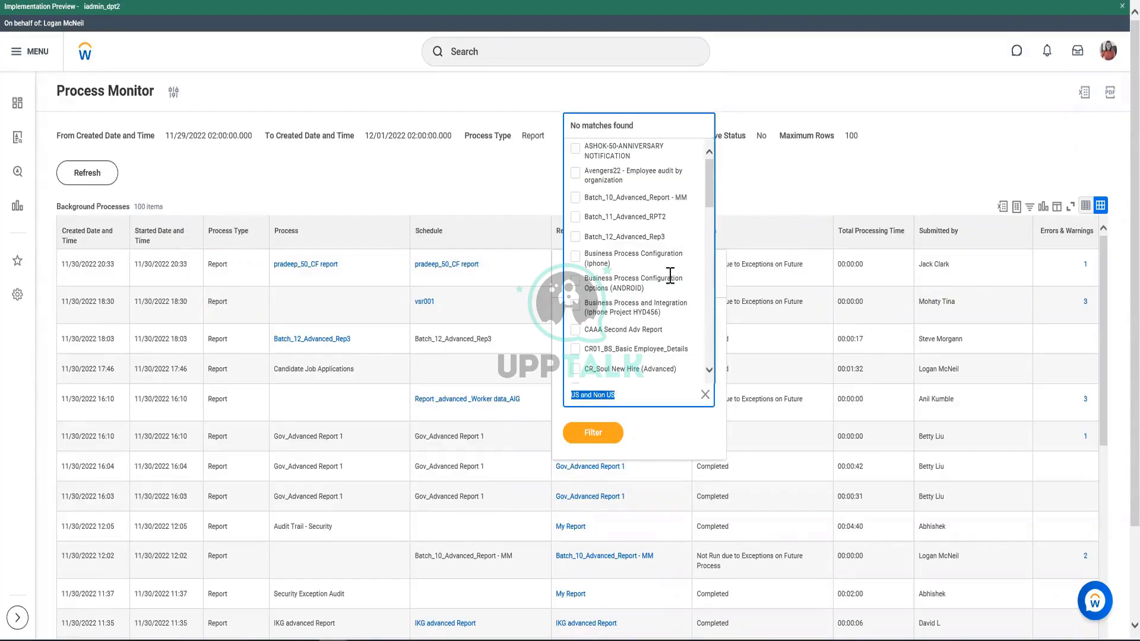
Repeat the Request value search for "US and Non US" and dismiss the filter without applying it.
scroll(700, 404, down, 10)
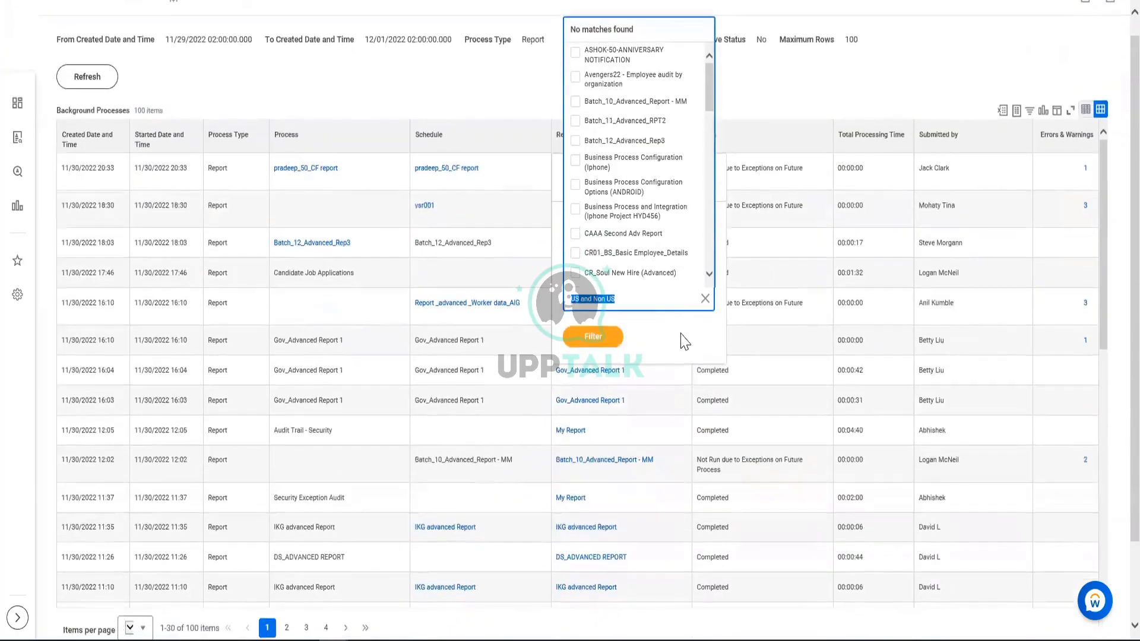
click(667, 295)
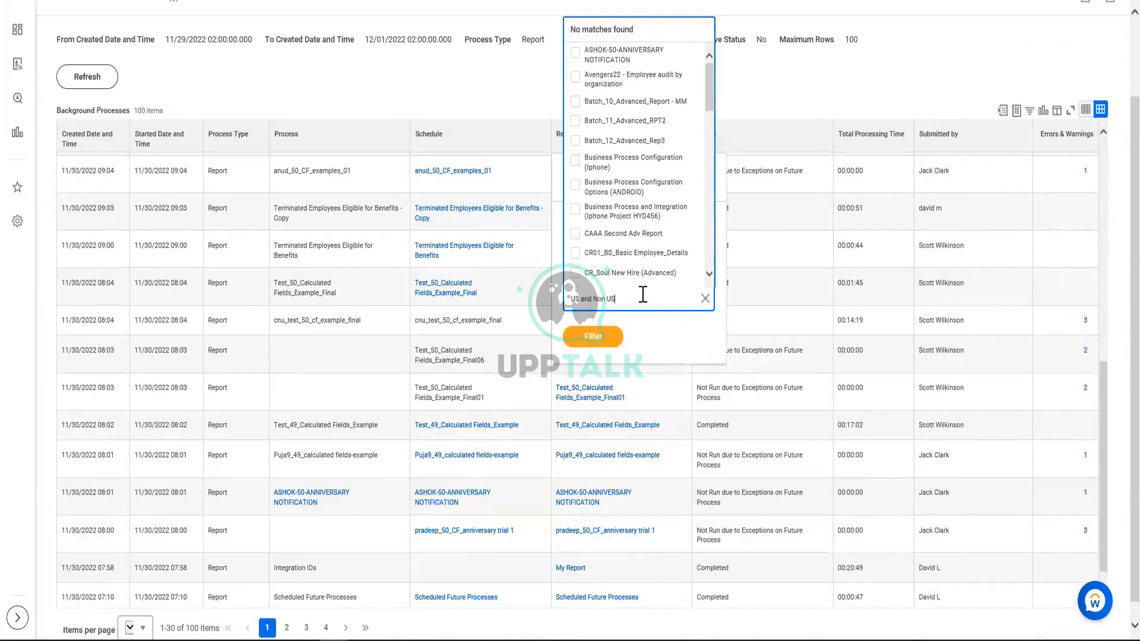
key(Return)
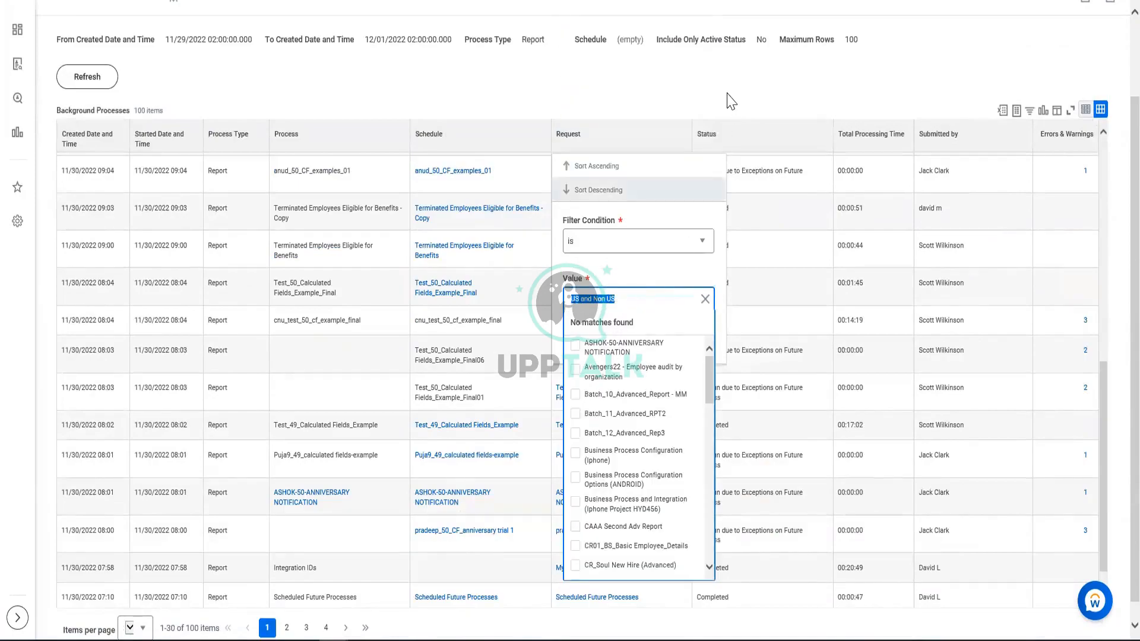
click(390, 69)
scroll(273, 267, up, 2)
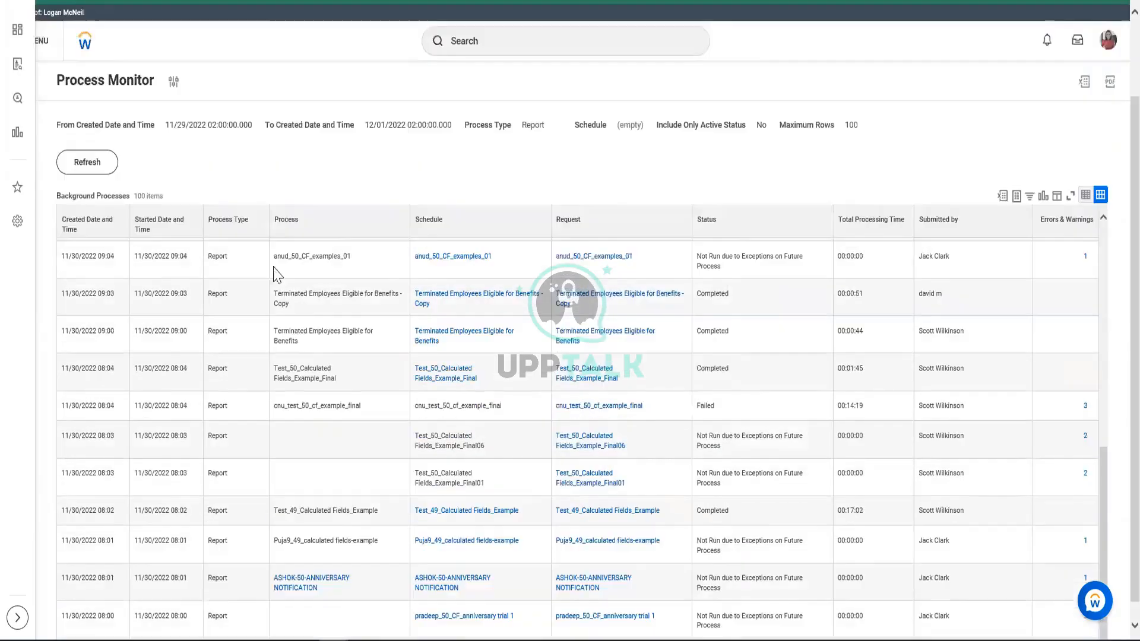
scroll(274, 274, up, 5)
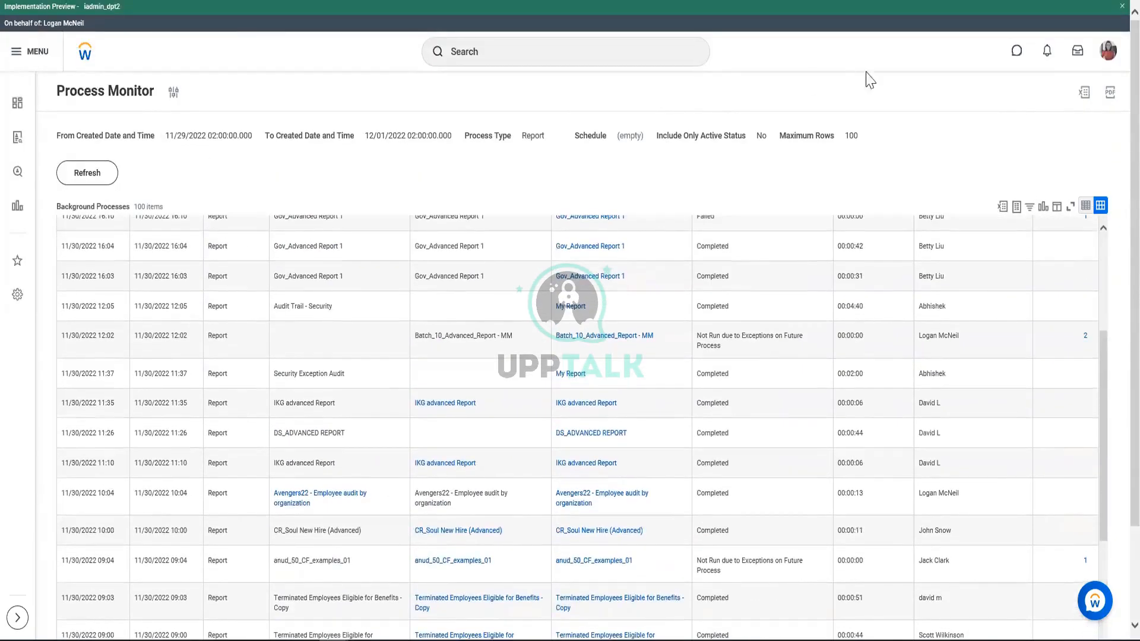
Reopen My Reports to look for the exported file and check the notifications.
click(1108, 51)
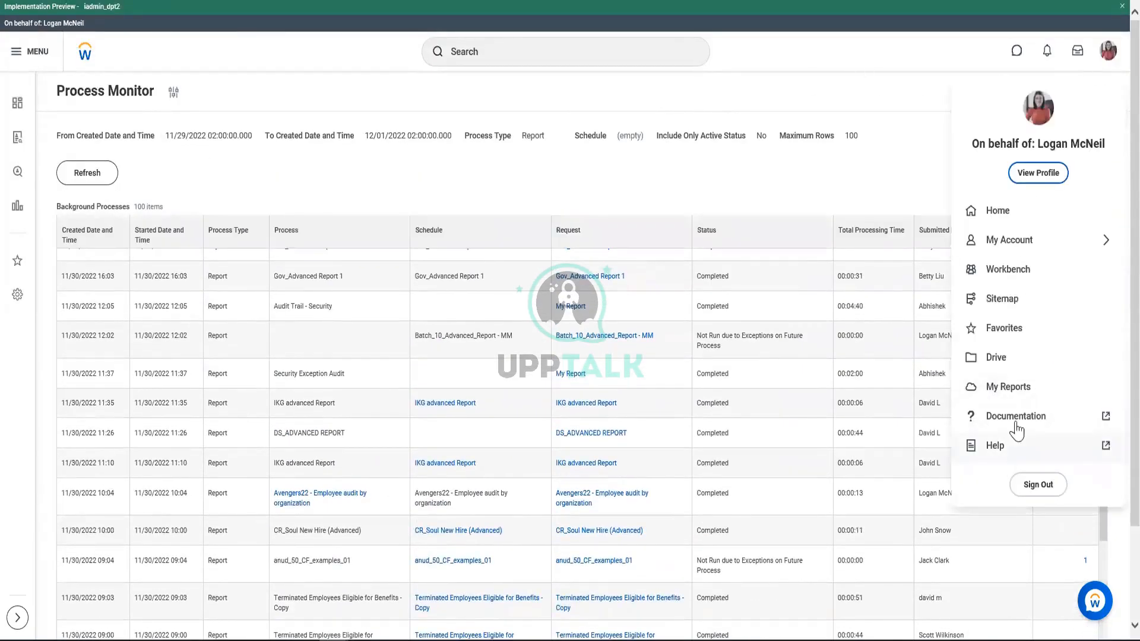
click(1025, 387)
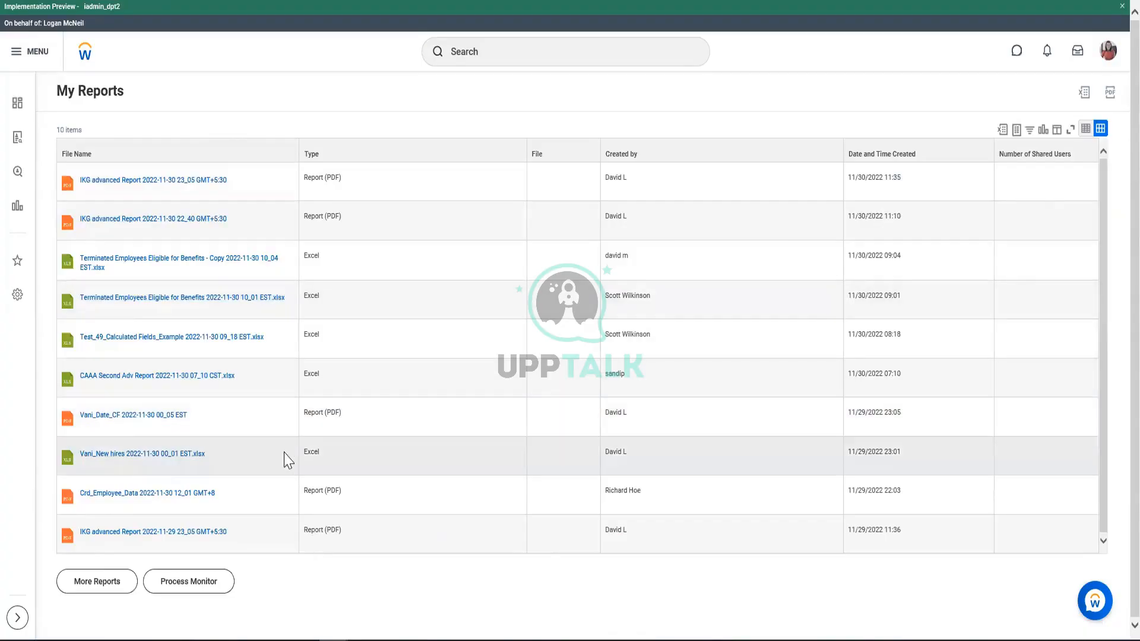
click(1047, 52)
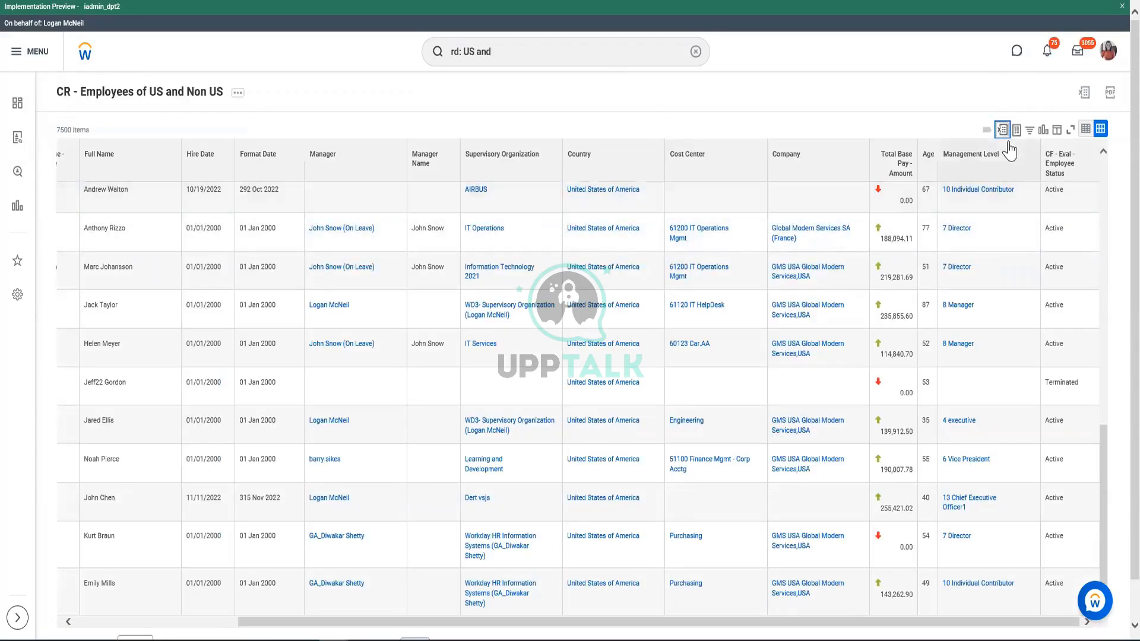
Export the CR - Employees of US and Non US results to Excel again and review the CF - Eval - Employee Status column.
click(1003, 131)
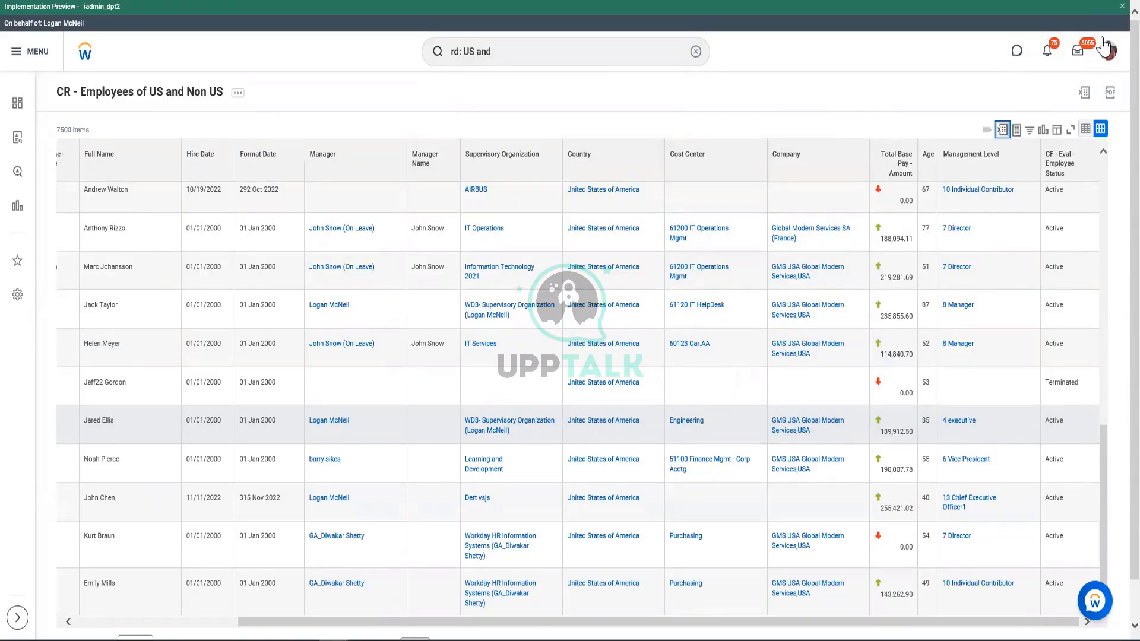
scroll(1100, 148, down, 1)
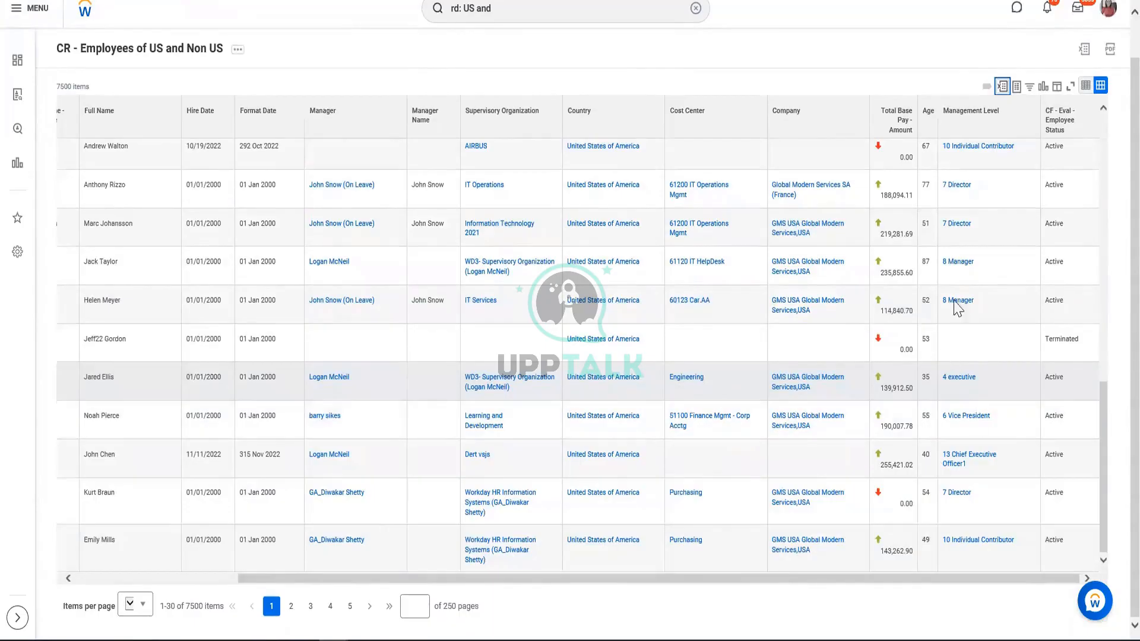
scroll(1060, 229, up, 3)
scroll(1035, 270, up, 5)
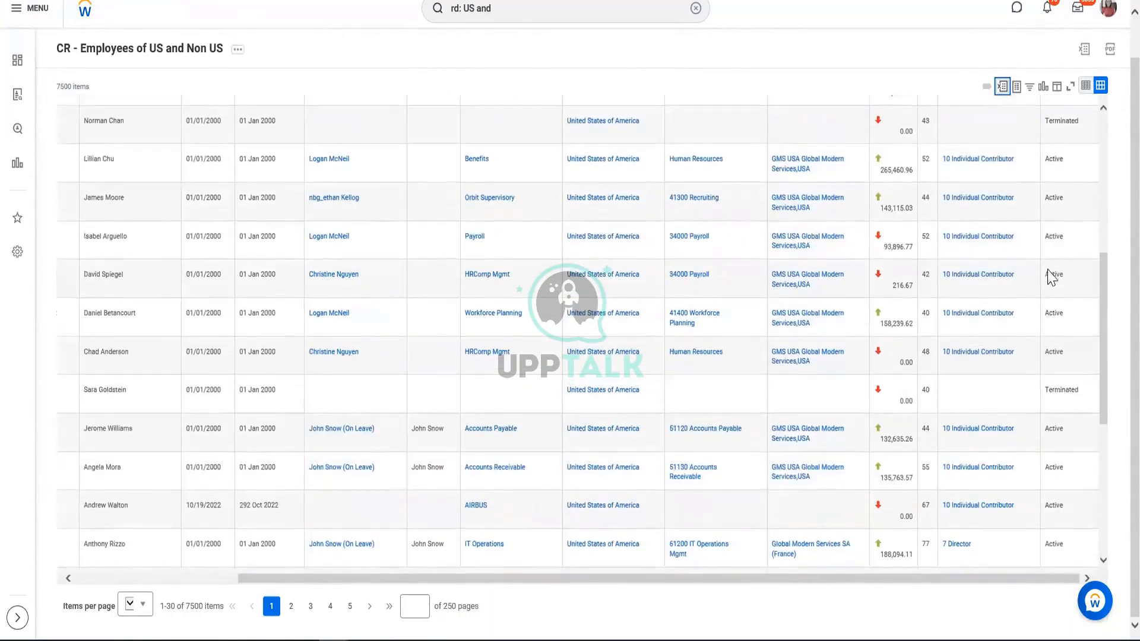
scroll(1051, 439, up, 2)
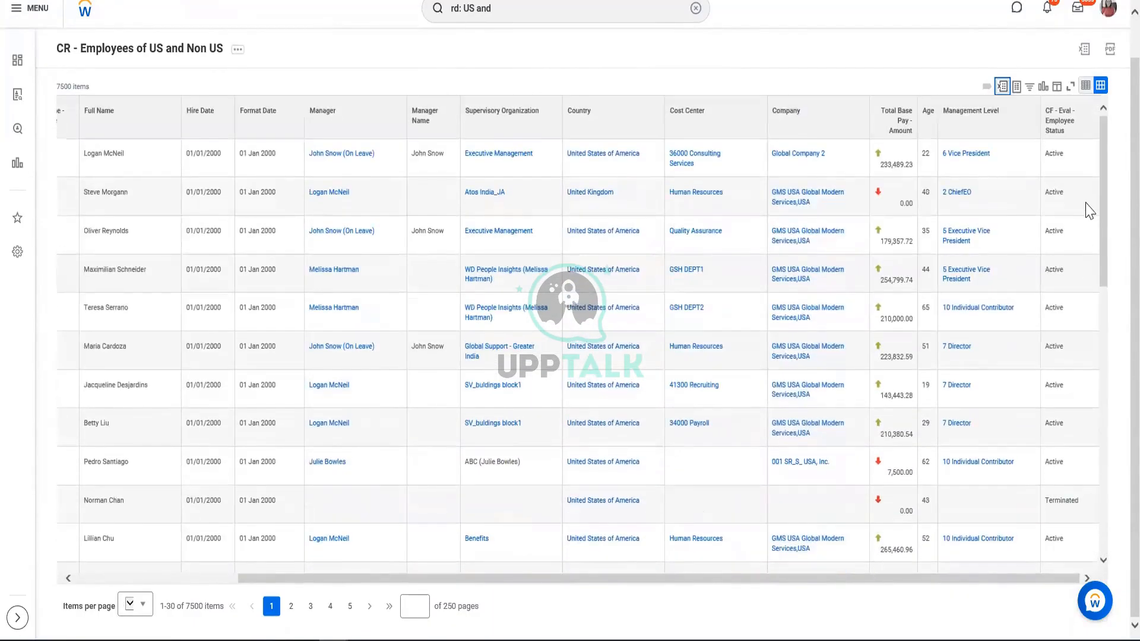
scroll(1080, 135, down, 1)
scroll(1078, 155, up, 1)
scroll(1081, 164, up, 3)
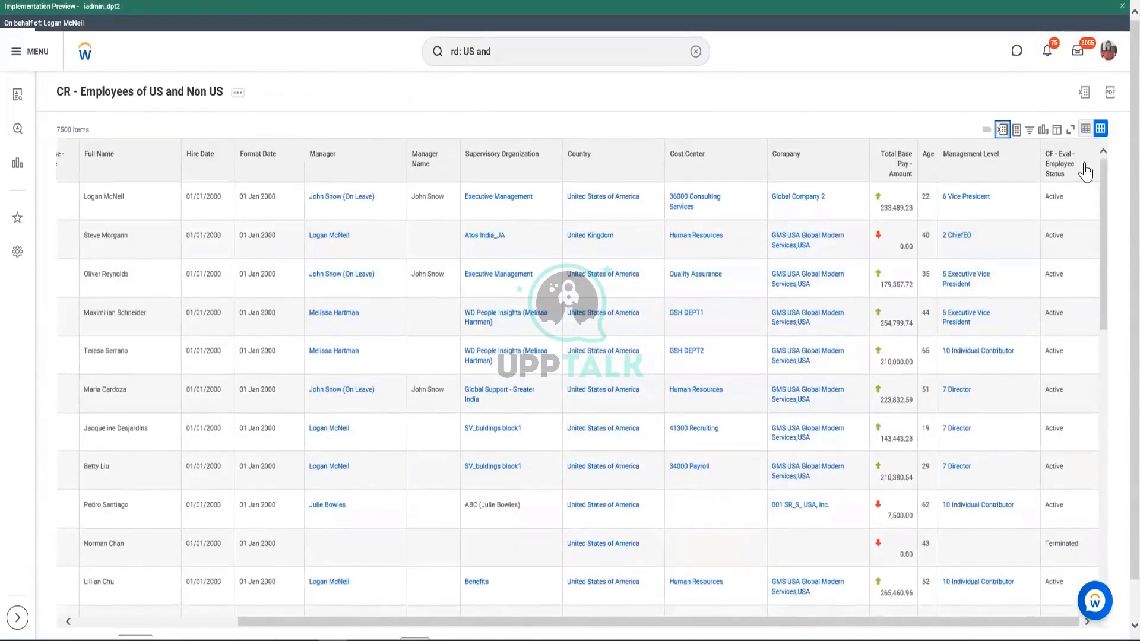
Filter CF - Eval - Employee Status to values containing Active and check the number of matching rows.
click(1086, 170)
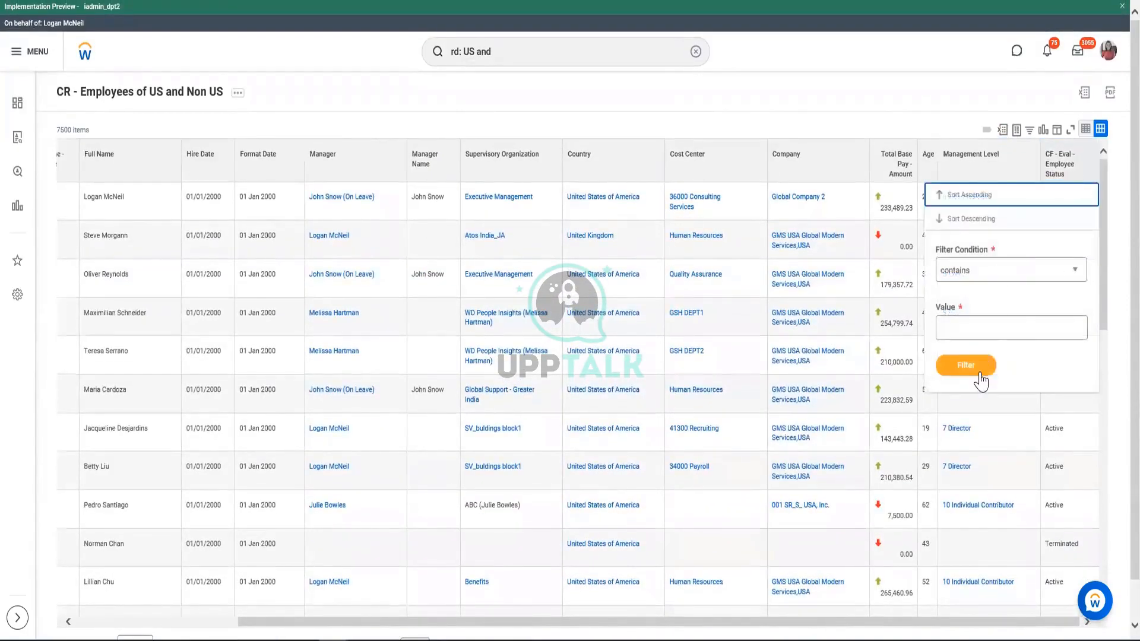
click(999, 326)
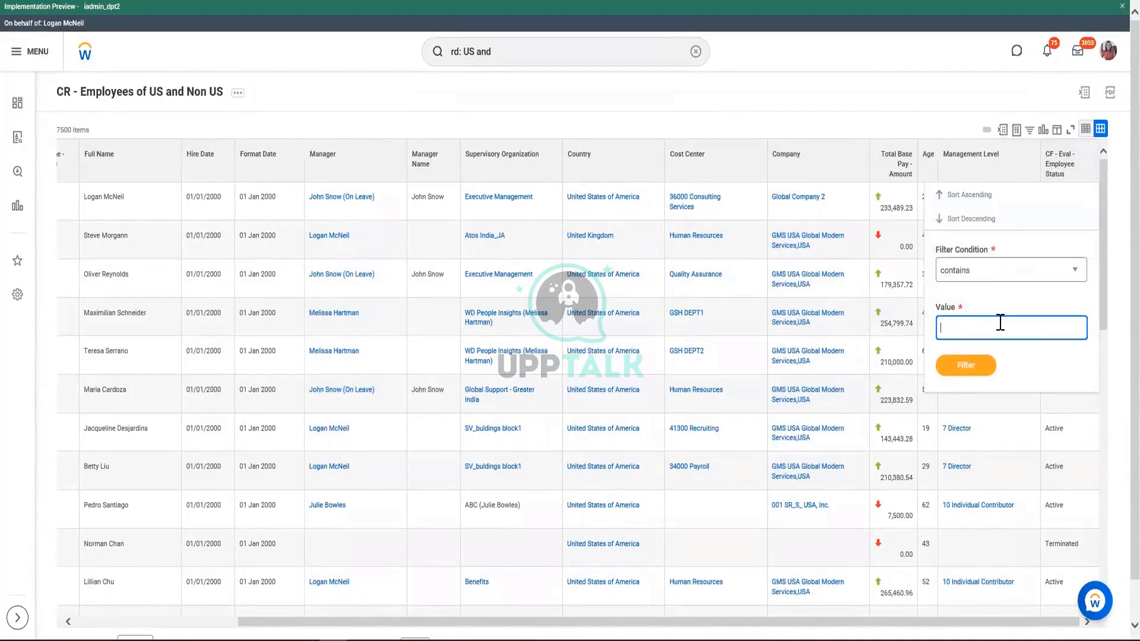
text(Active)
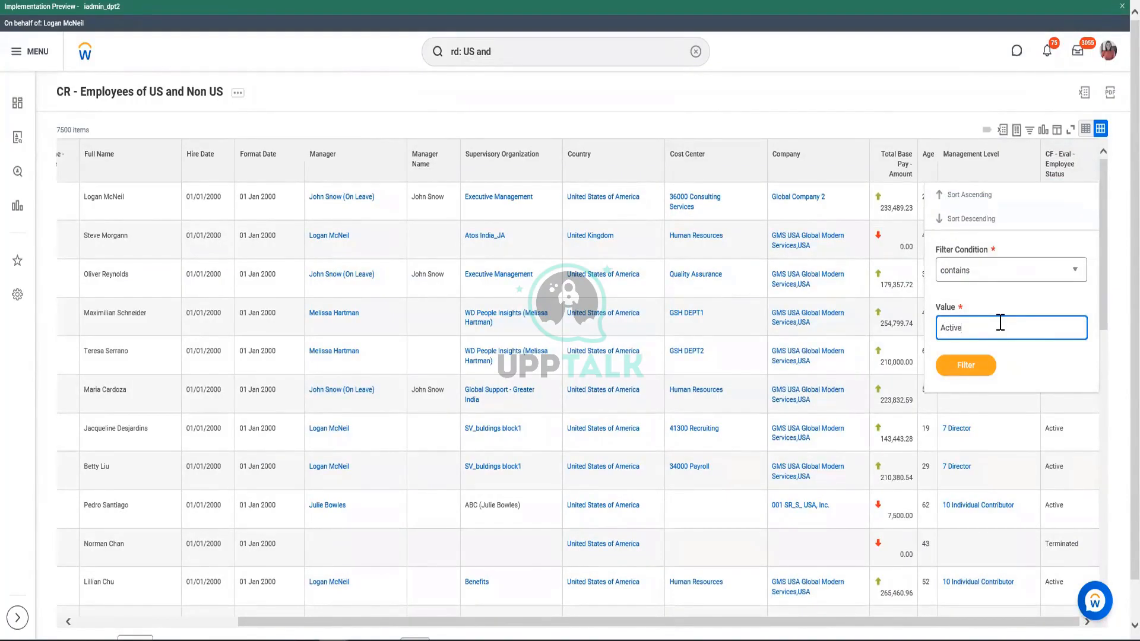
click(990, 372)
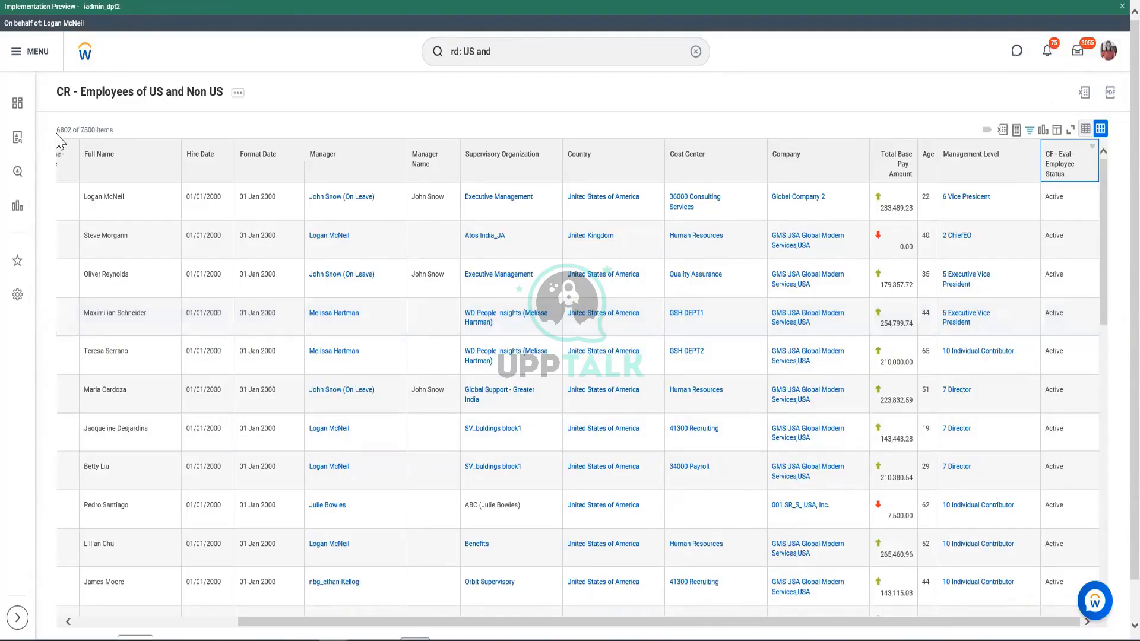
double_click(70, 131)
Change the CF - Eval - Employee Status filter value to Terminated, and check the number of matching rows and their values.
click(1061, 175)
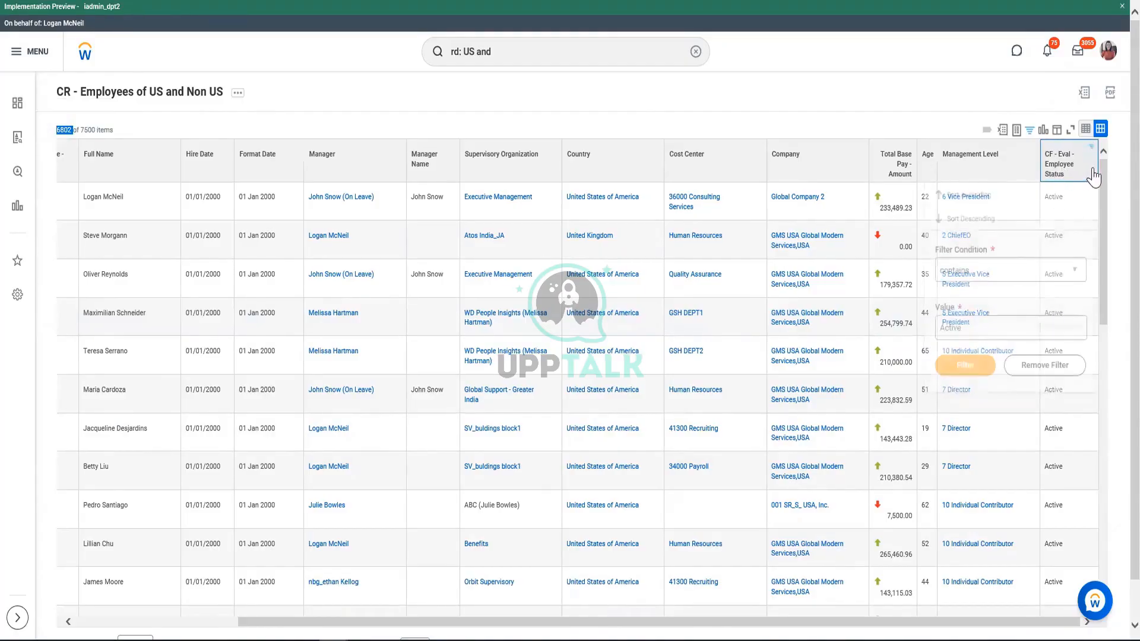
double_click(982, 339)
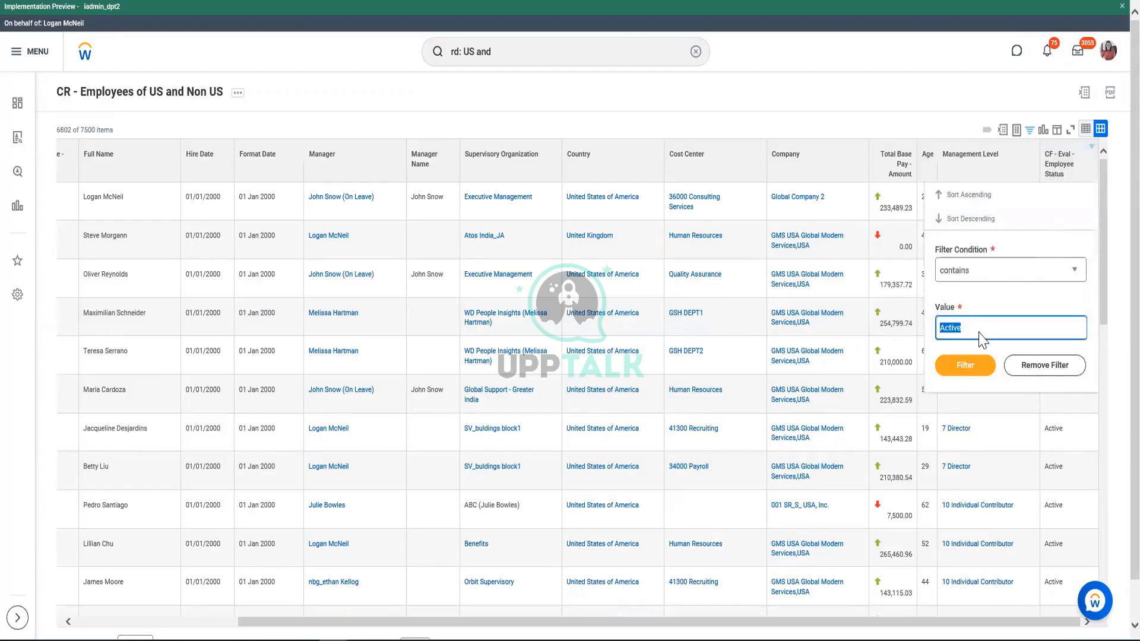
text(Terminated)
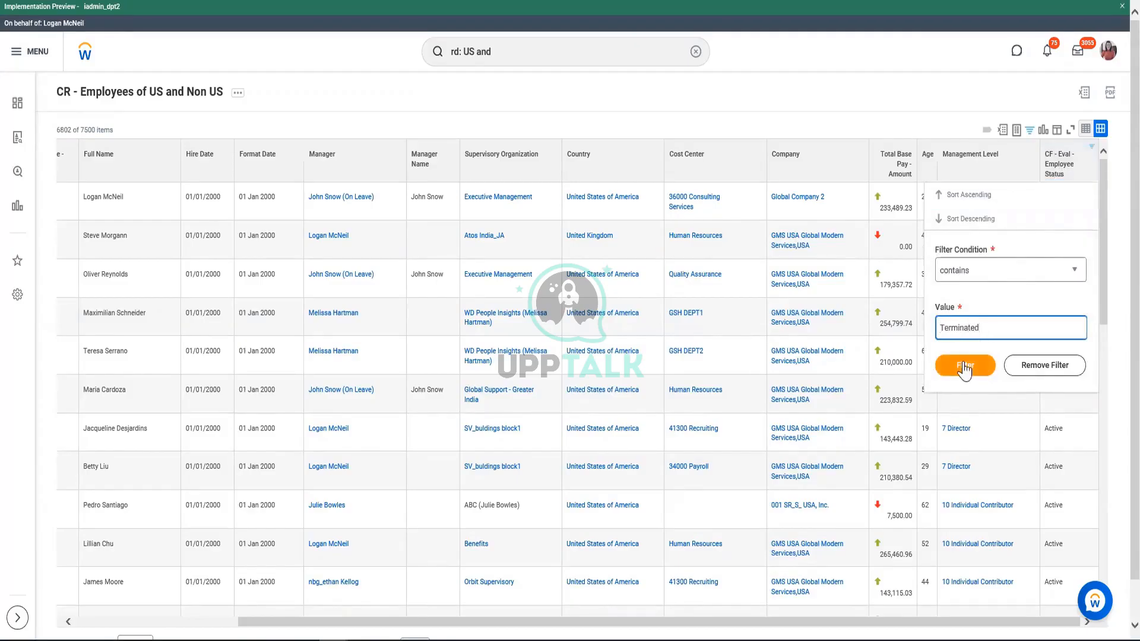
click(965, 366)
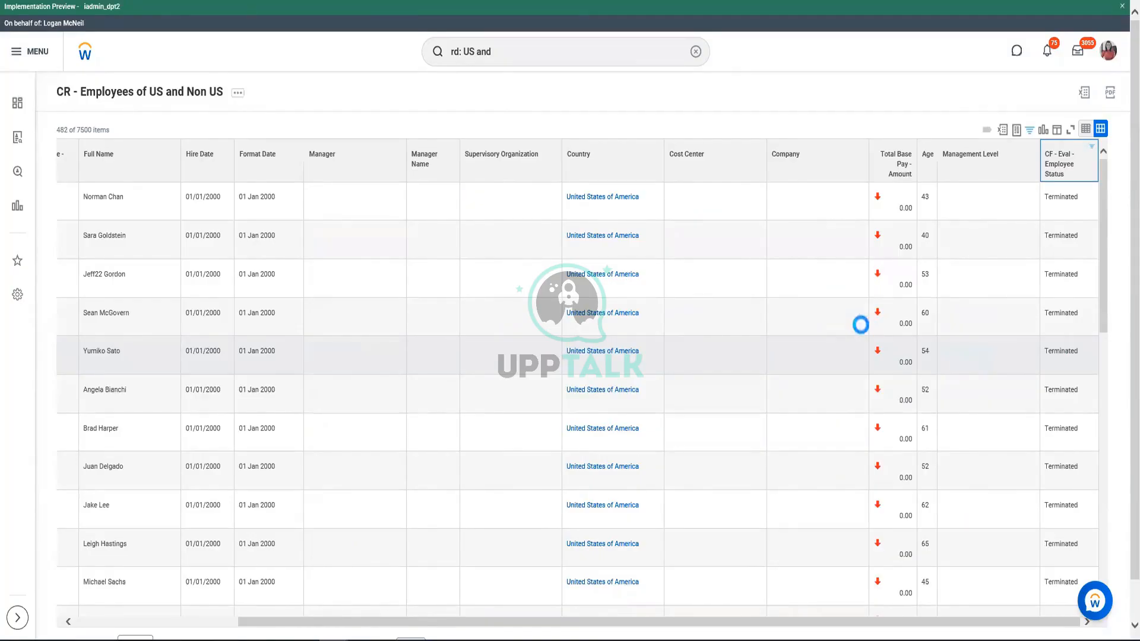
double_click(63, 129)
scroll(1056, 309, down, 5)
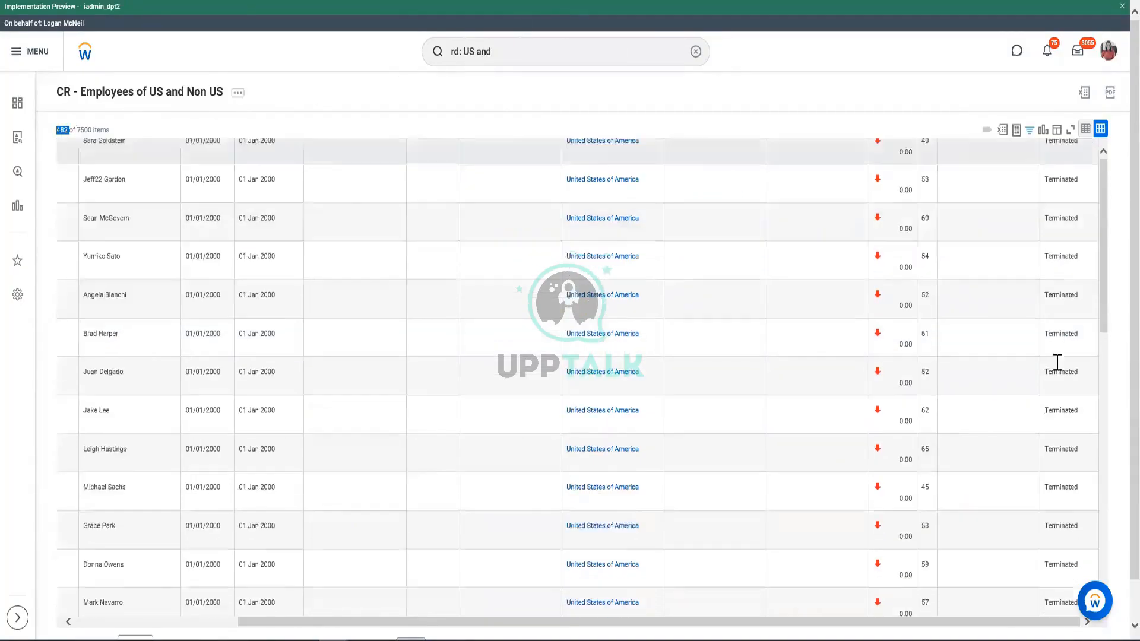
scroll(441, 305, up, 5)
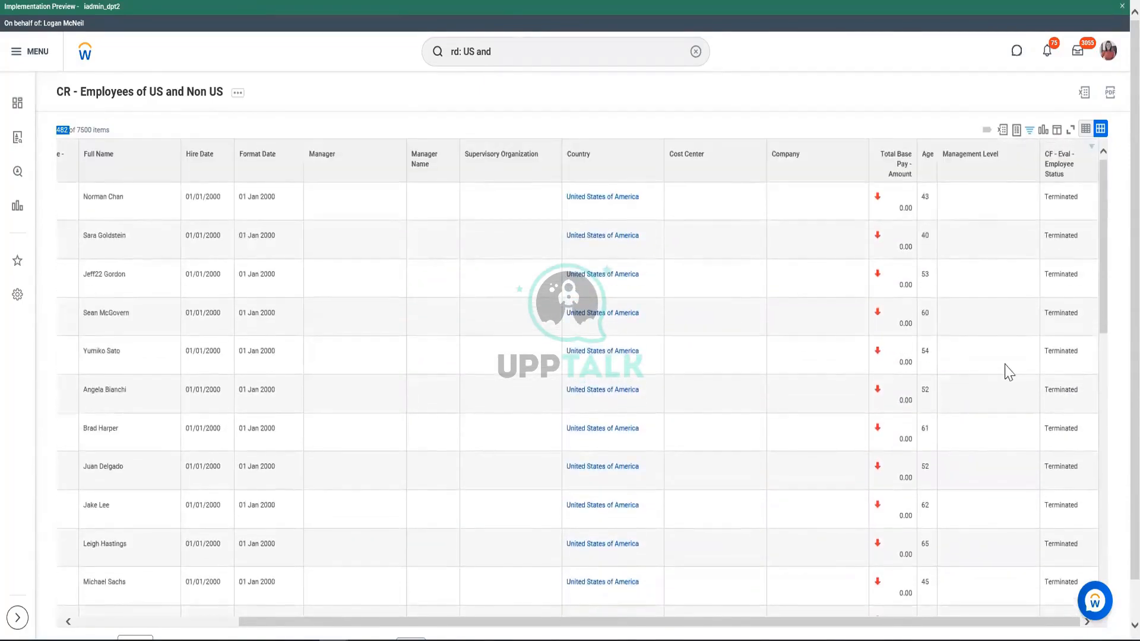
scroll(1023, 333, down, 1)
scroll(1036, 337, up, 1)
Change the CF - Eval - Employee Status filter value to On Leave and check the report for matching rows.
click(1073, 179)
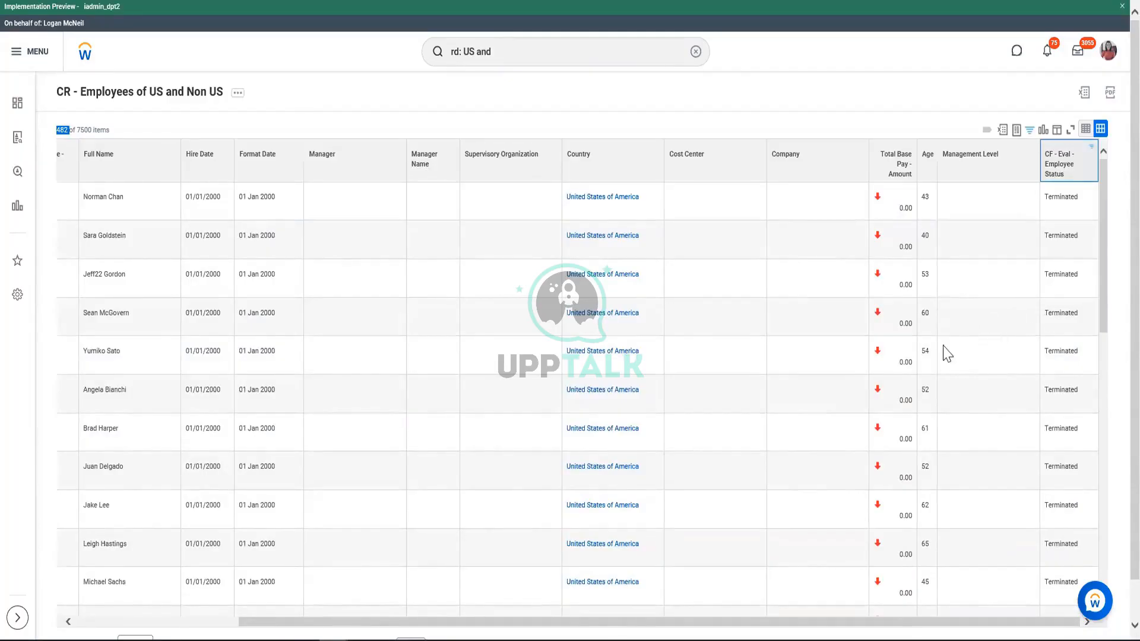
click(1073, 173)
click(1073, 174)
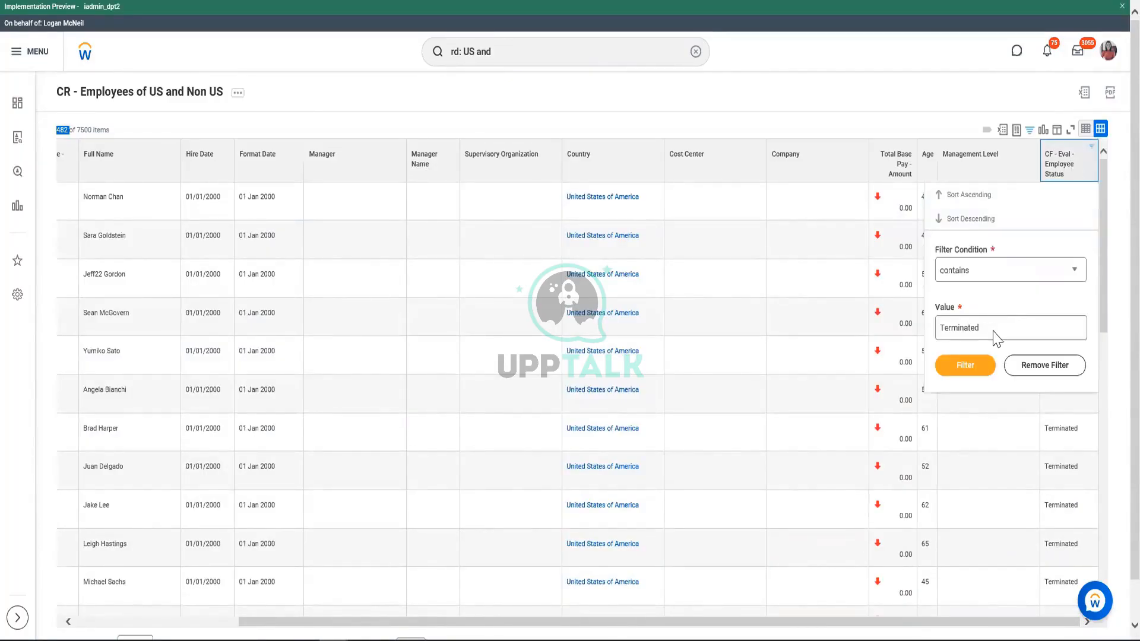
click(1087, 170)
click(977, 363)
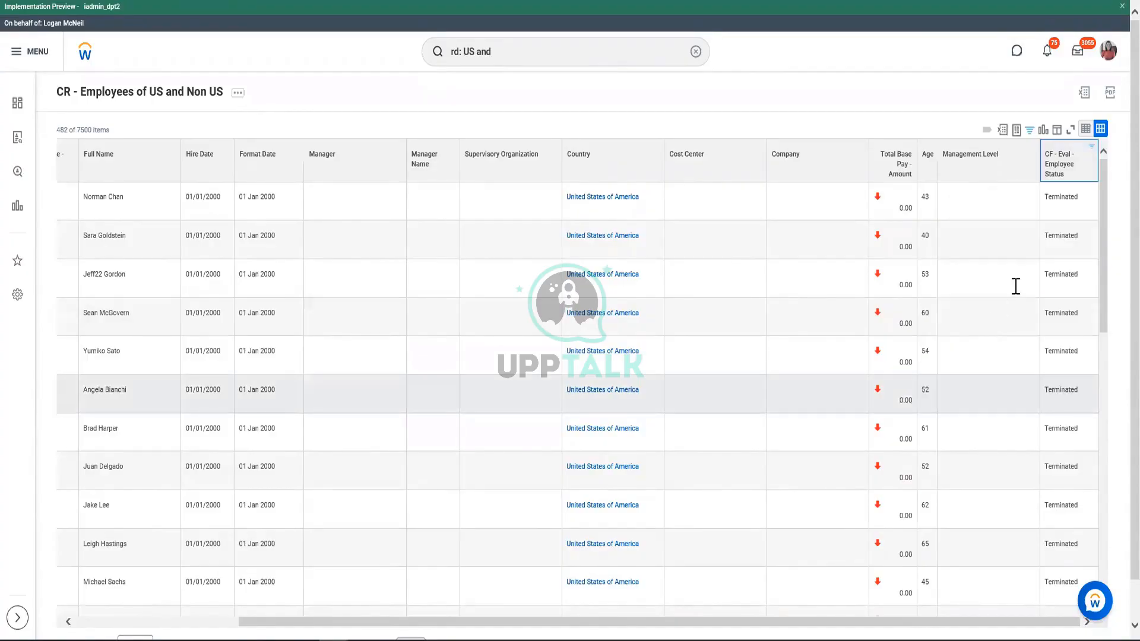
click(1067, 159)
click(987, 328)
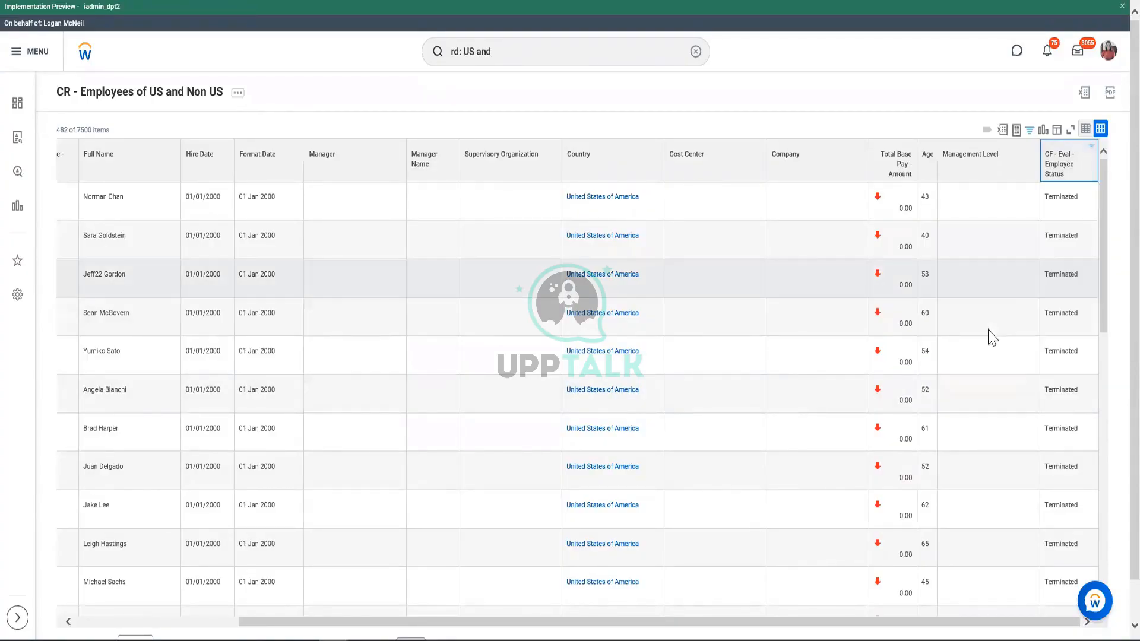
click(1080, 171)
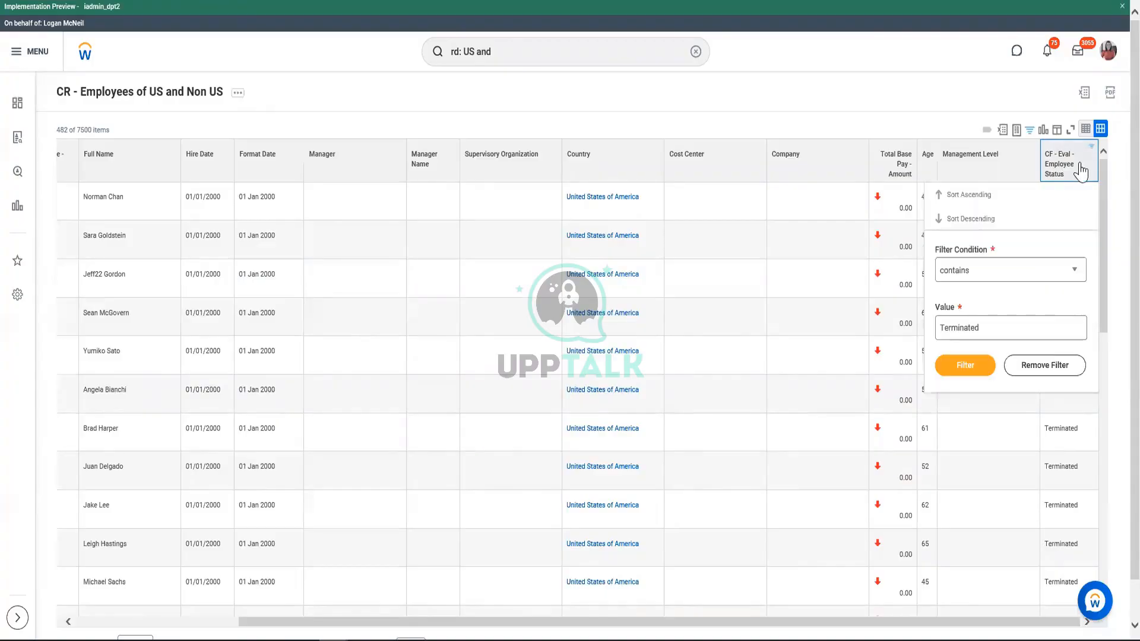
click(1079, 171)
click(1080, 170)
click(999, 333)
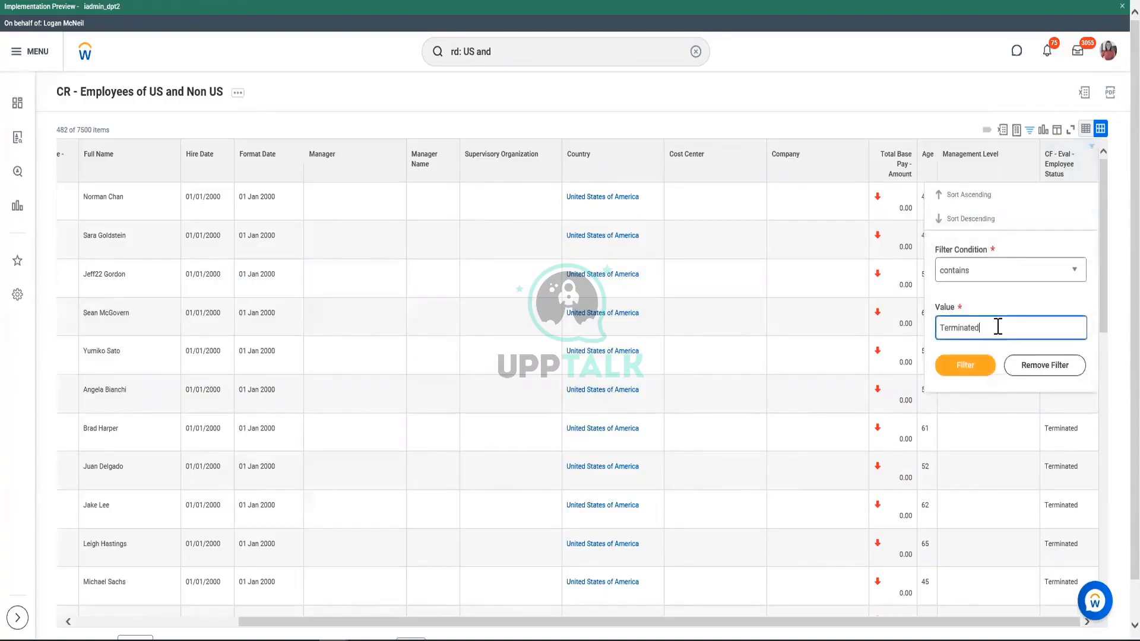
double_click(999, 333)
text(On Leave)
click(968, 373)
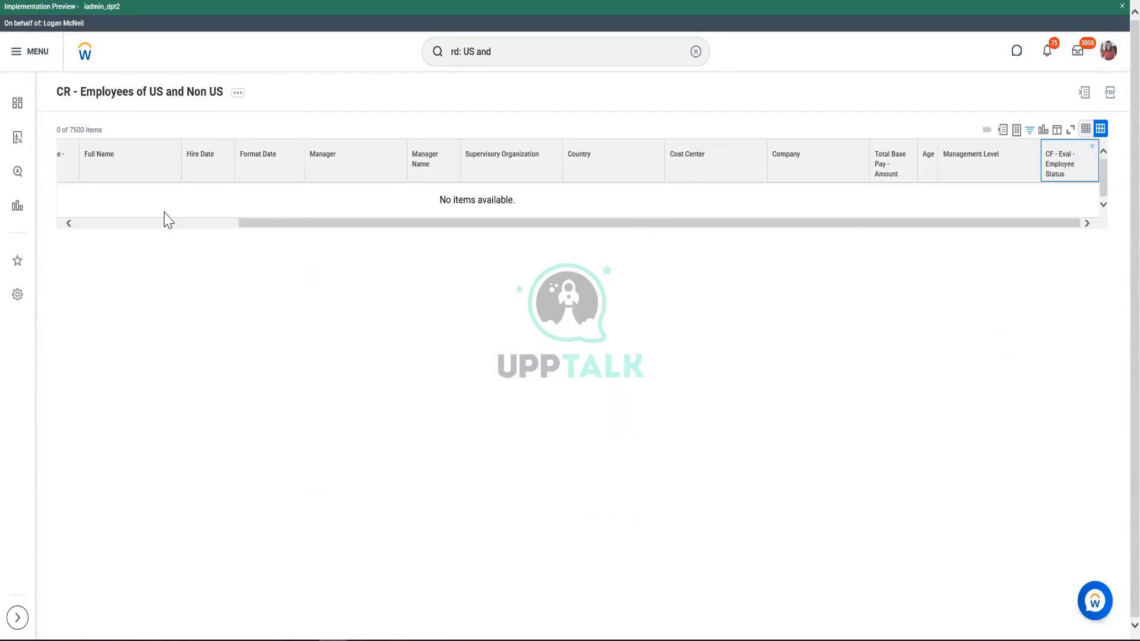
scroll(166, 223, left, 5)
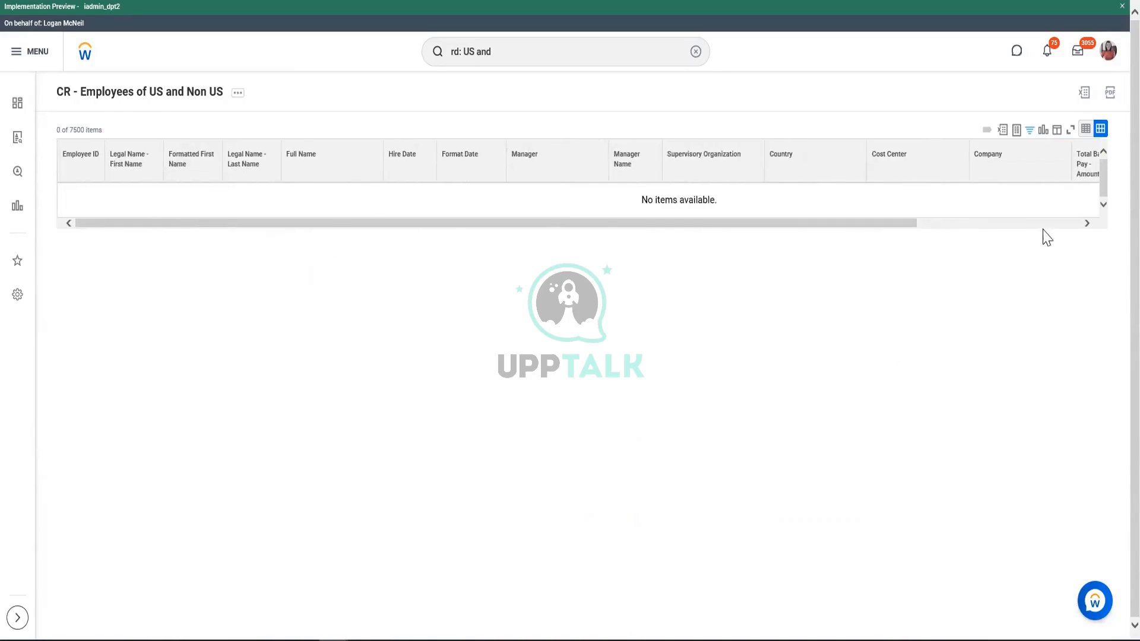
scroll(1048, 232, right, 5)
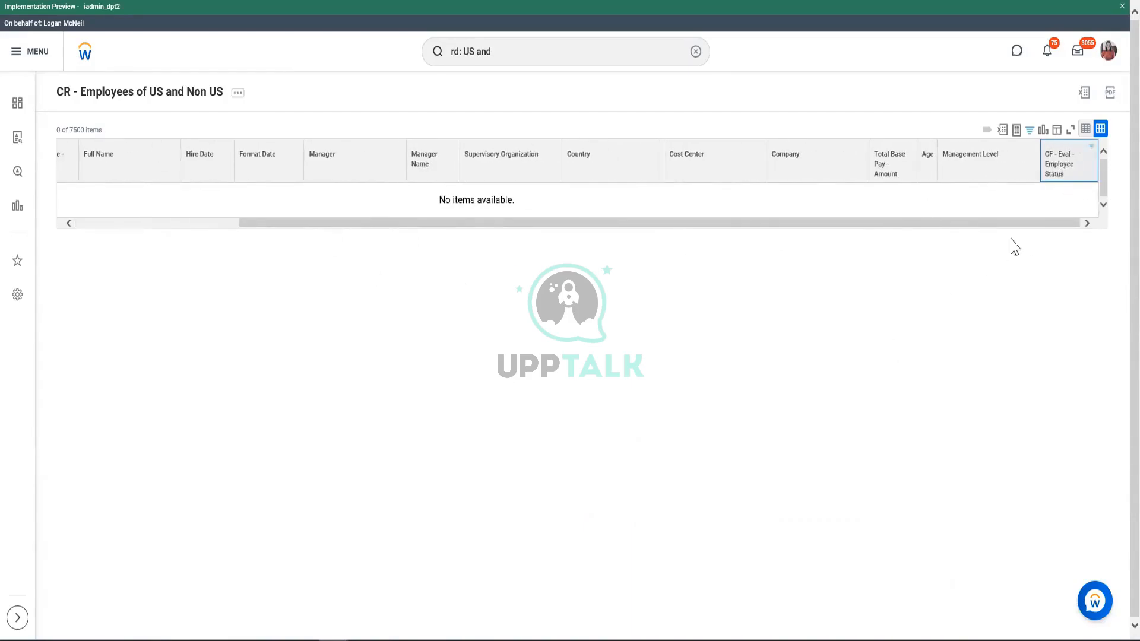
Reopen the CF - Eval - Employee Status column filter to review the entered value, and close it without changes.
click(1079, 179)
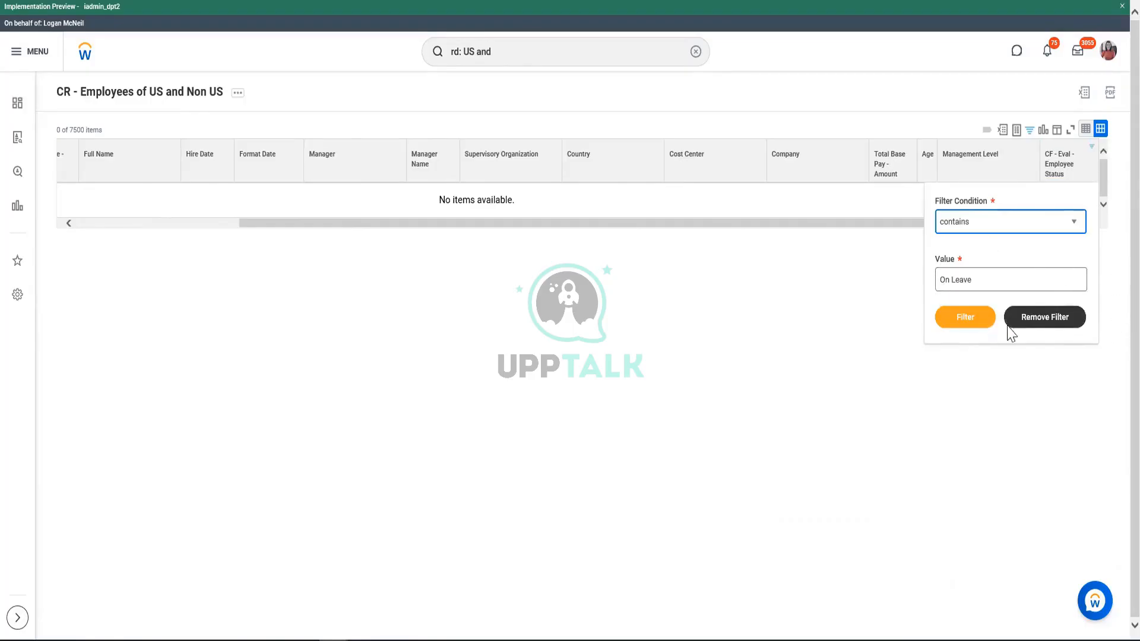
click(982, 284)
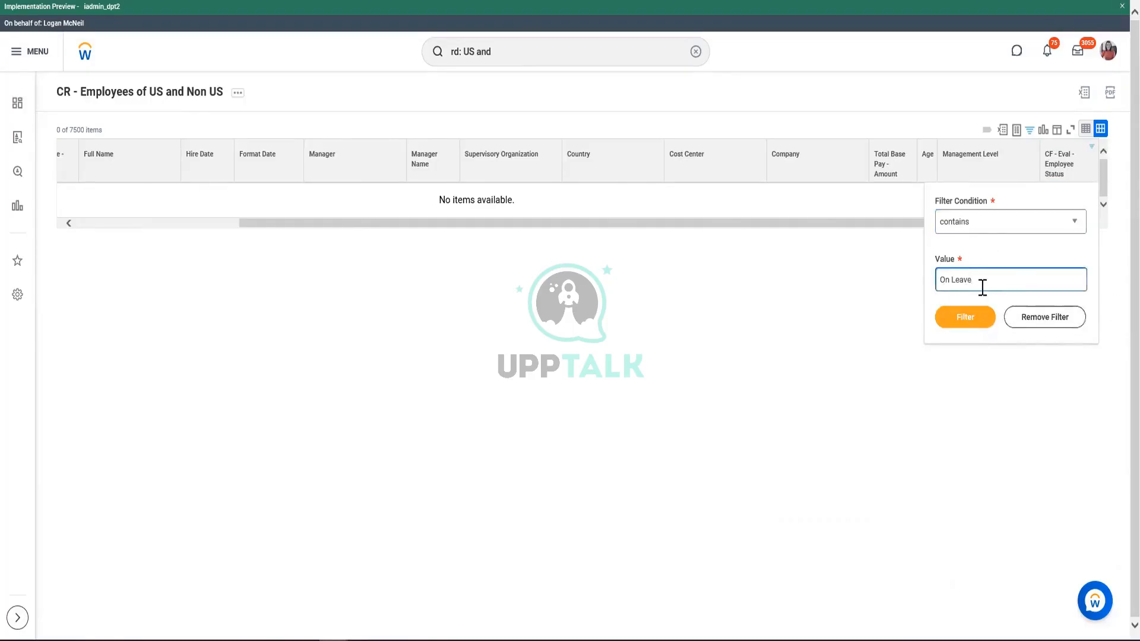
drag(982, 288, 900, 293)
click(747, 285)
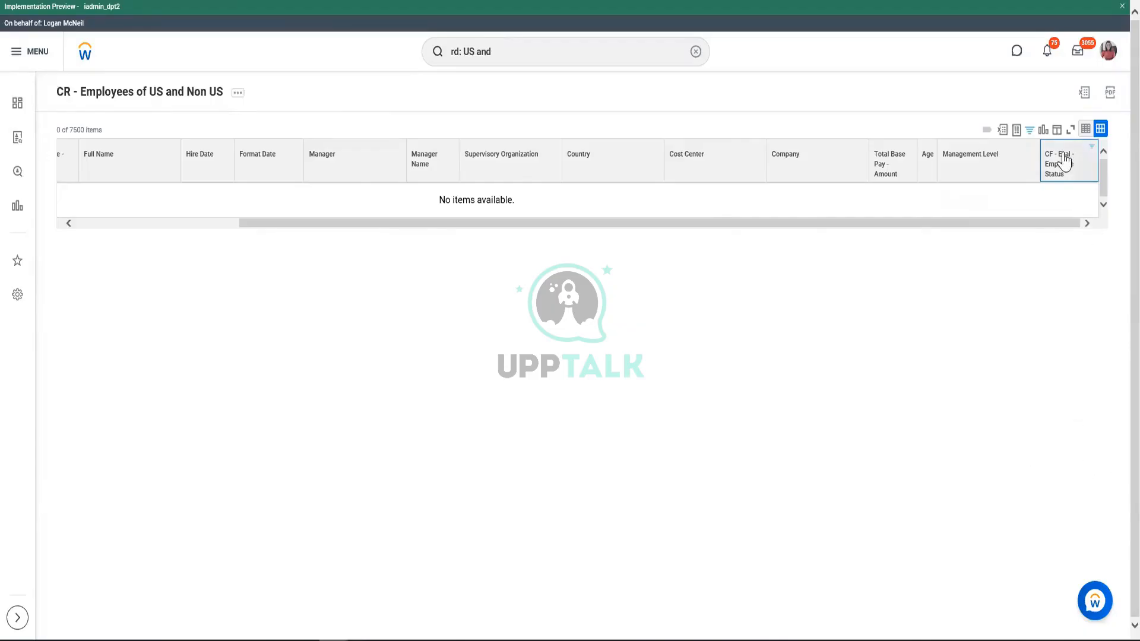
Return to the CF - Eval - Employee Status definition and open CF - TF - Terminated (A) and CF - TC - Active Status(A) separately for review.
key(alt+Tab)
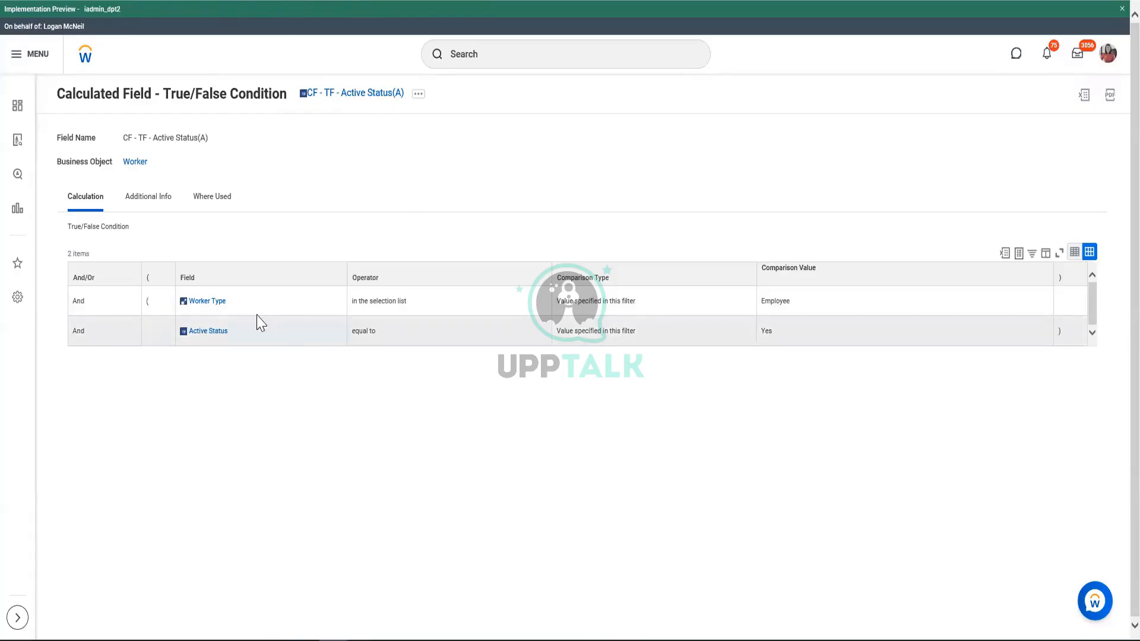
click(142, 1)
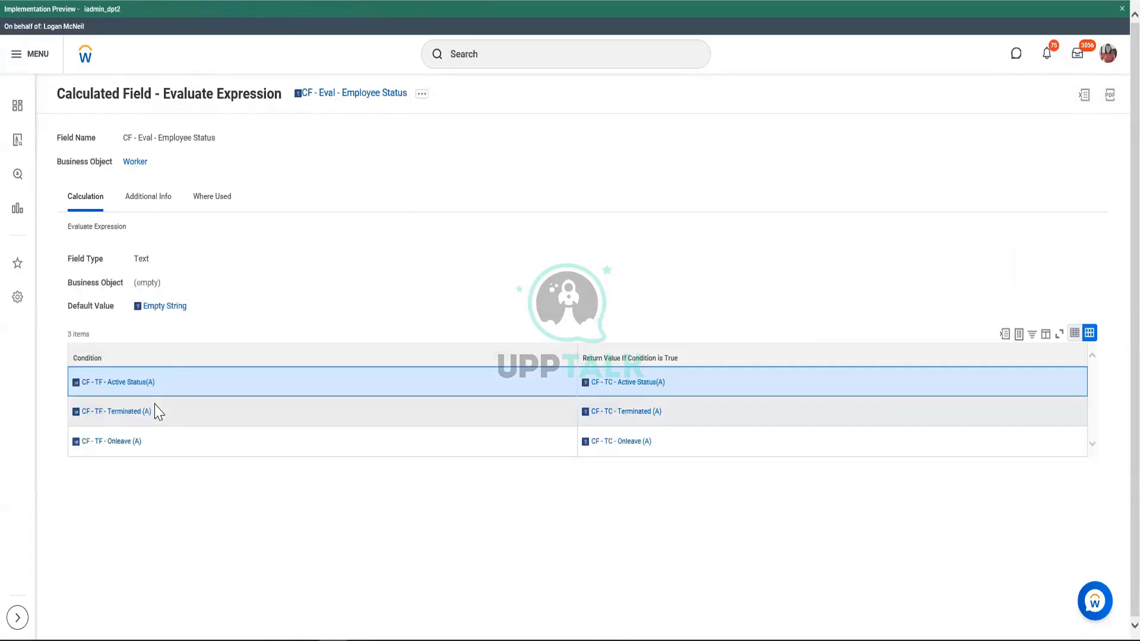
right_click(127, 419)
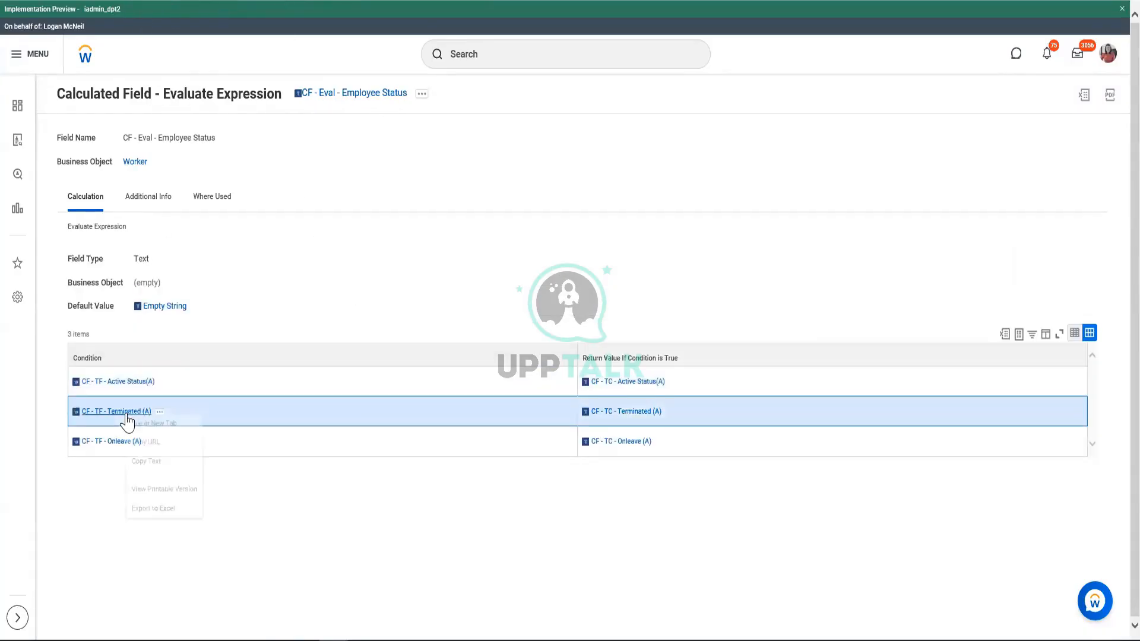
click(155, 428)
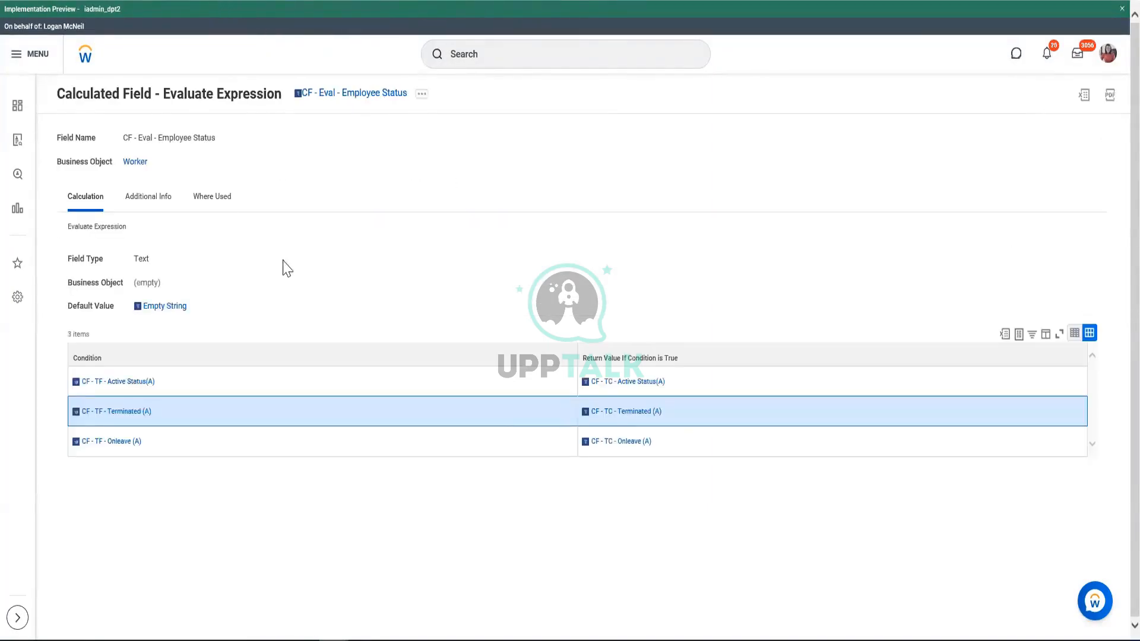
right_click(614, 392)
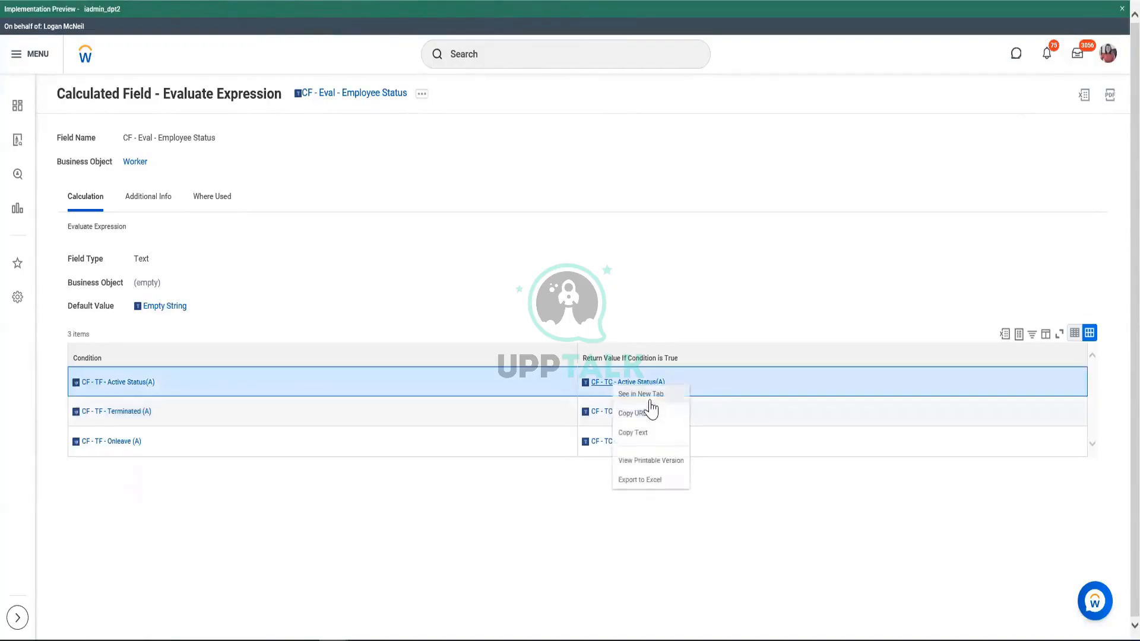